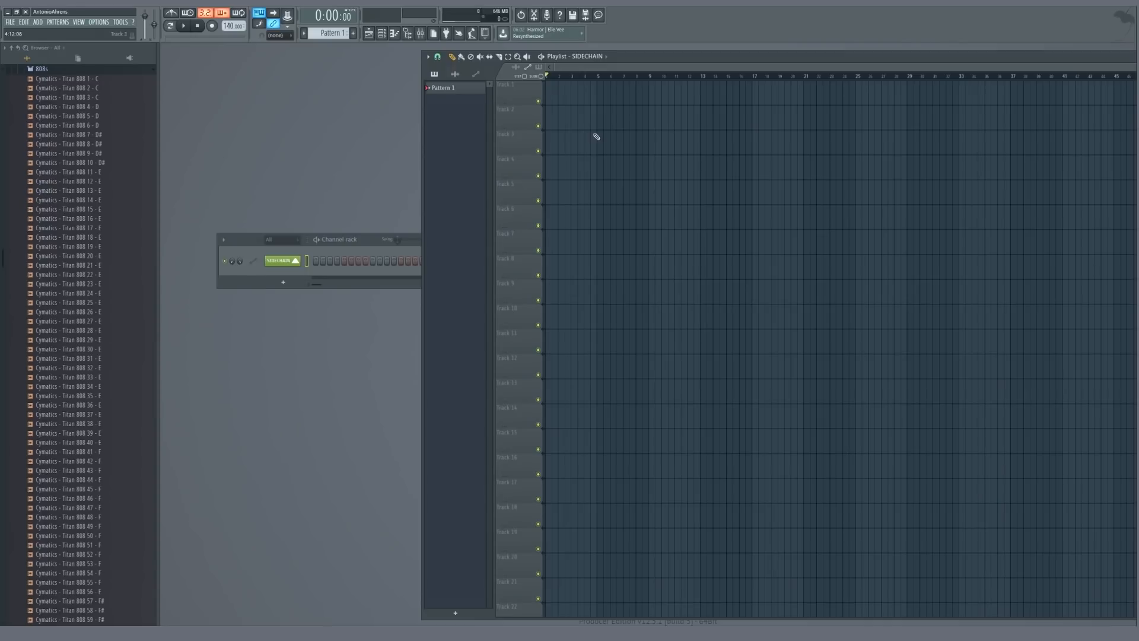
- Move the channel rack higher and open the Kicks folder under Drum One Shots in the Cymatics - Titan Trap & Future Bass Samplepack
left_click_drag(363, 251, 364, 184)
scroll(77, 292, "up", 10)
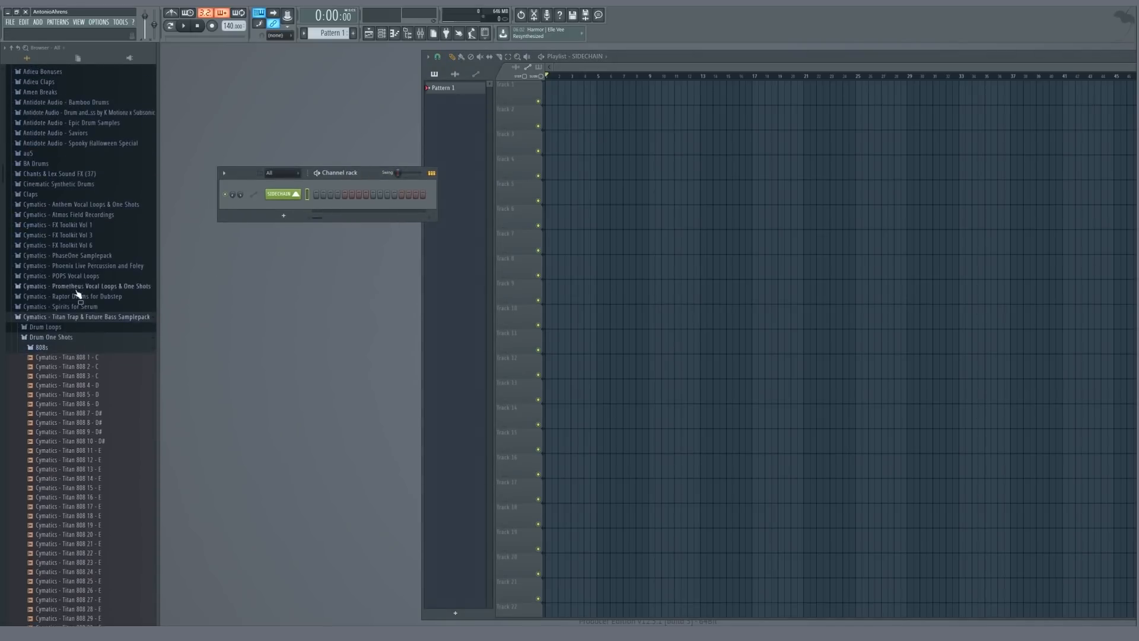
left_click(42, 348)
left_click(56, 318)
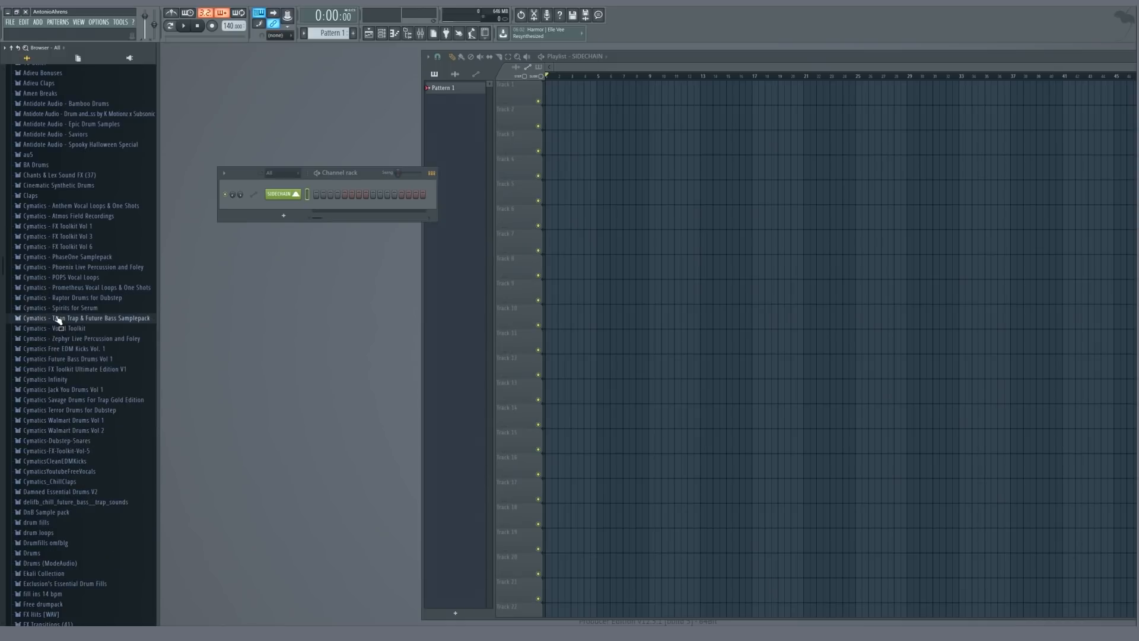
left_click(57, 319)
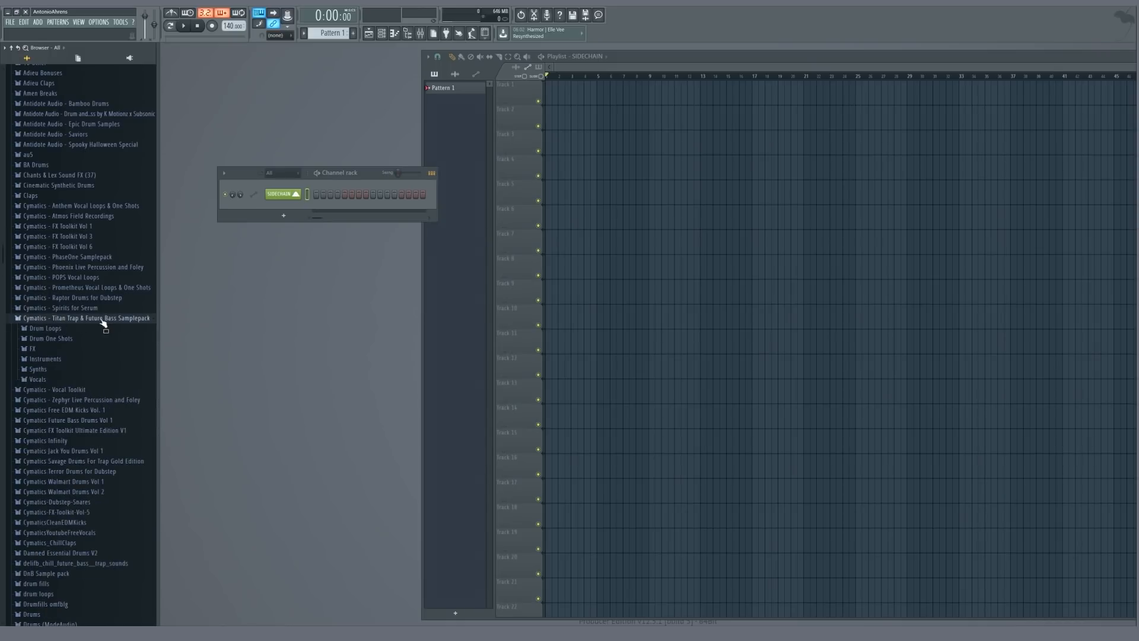
left_click(59, 340)
left_click(45, 384)
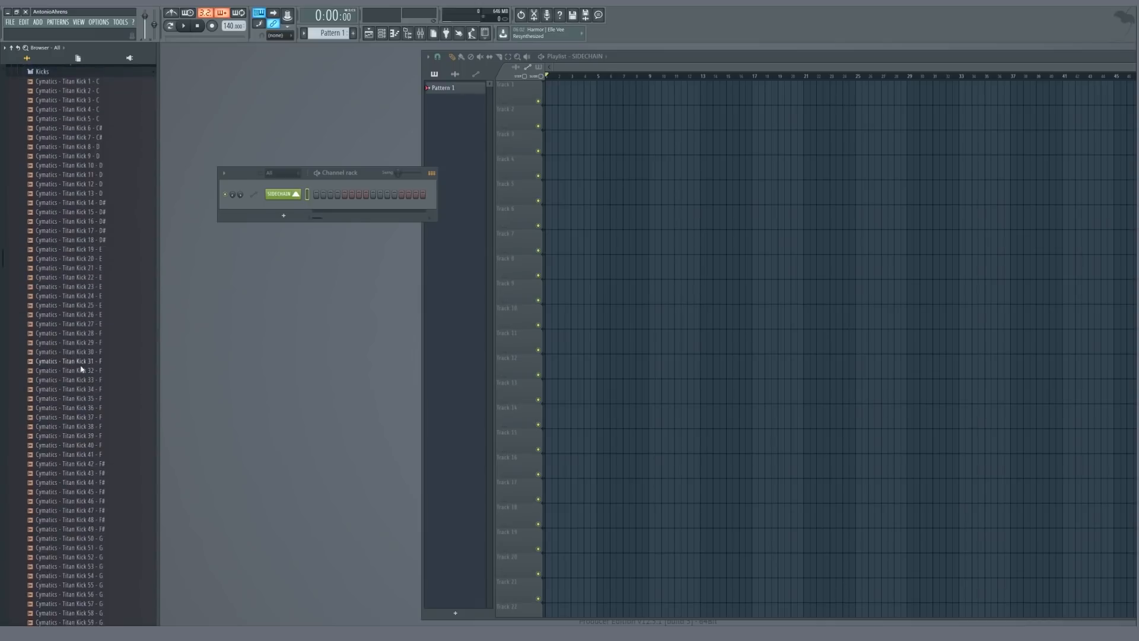
- Audition the Cymatics Titan Kick samples numbered 1 to 11 to compare their sound
scroll(81, 368, "up", 3)
left_click(83, 266)
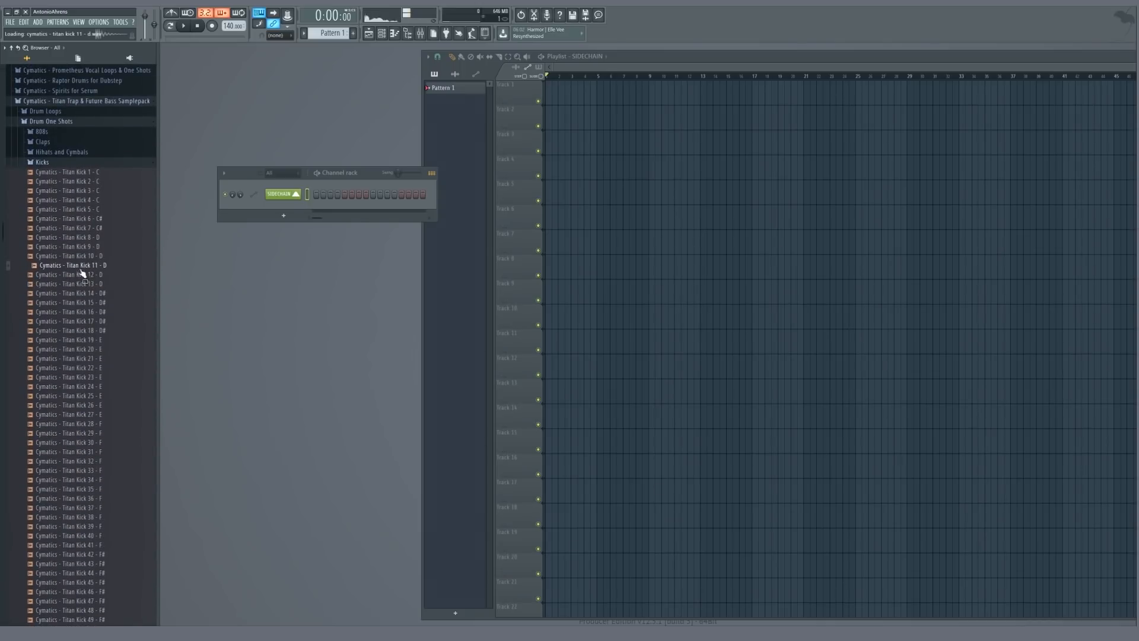
left_click(83, 257)
left_click(86, 247)
left_click(89, 238)
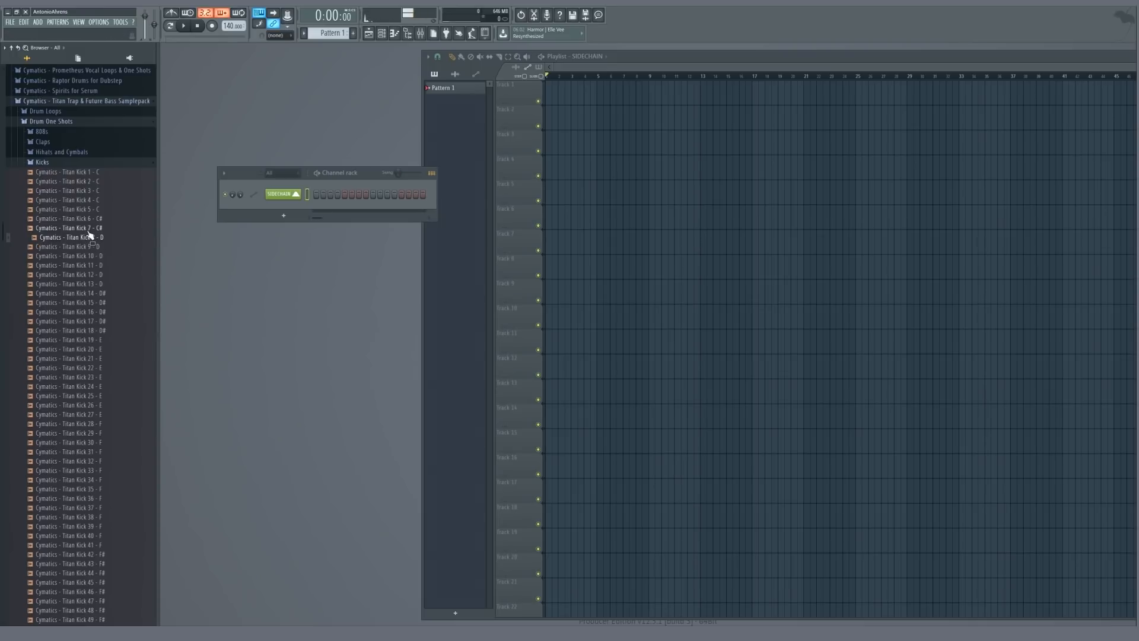
left_click(88, 228)
left_click(89, 219)
left_click(89, 209)
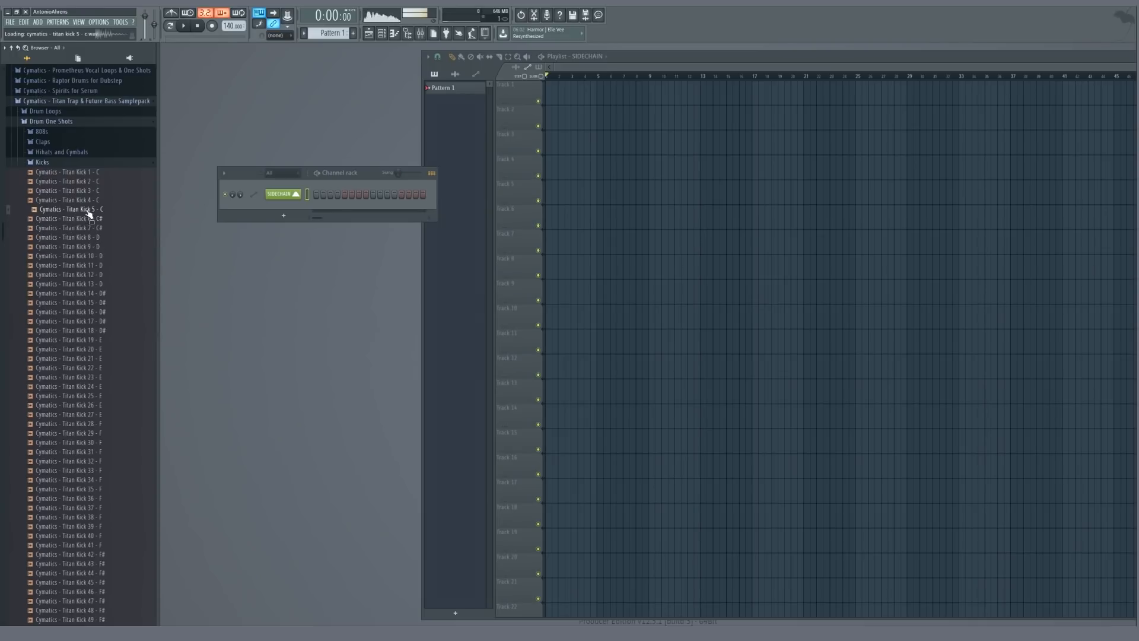
left_click(89, 201)
left_click(90, 191)
left_click(89, 182)
left_click(90, 173)
left_click(88, 221)
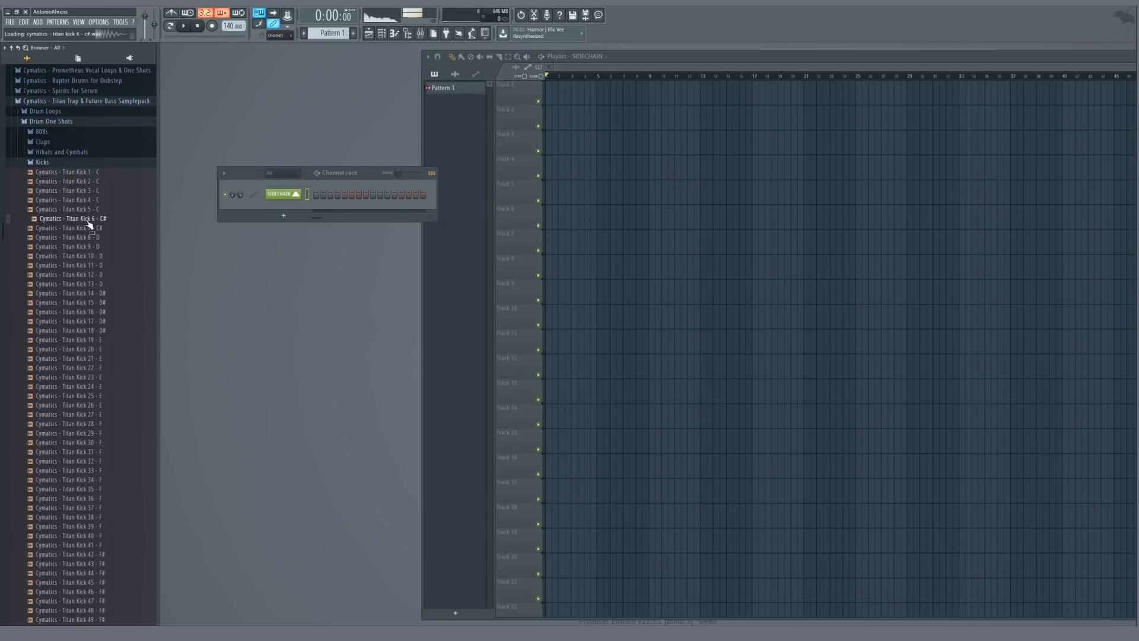
left_click(88, 230)
left_click(90, 211)
left_click(90, 201)
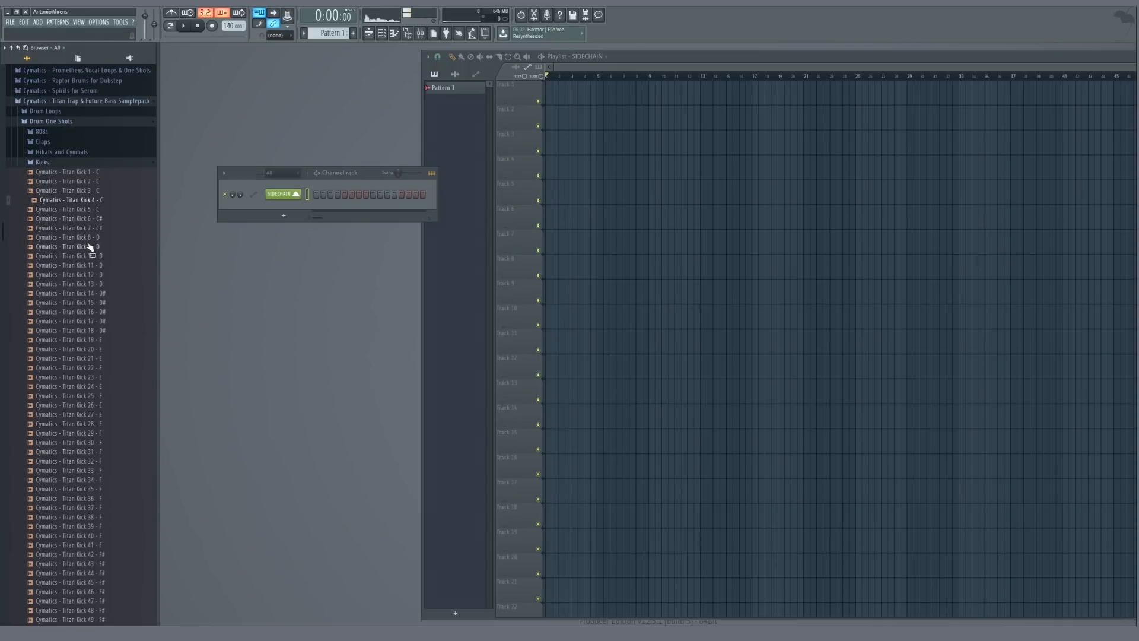
- Add Cymatics - Titan Kick 8 - D as a new channel in the channel rack and preview its waveform
left_click(90, 237)
left_click_drag(90, 237, 289, 210)
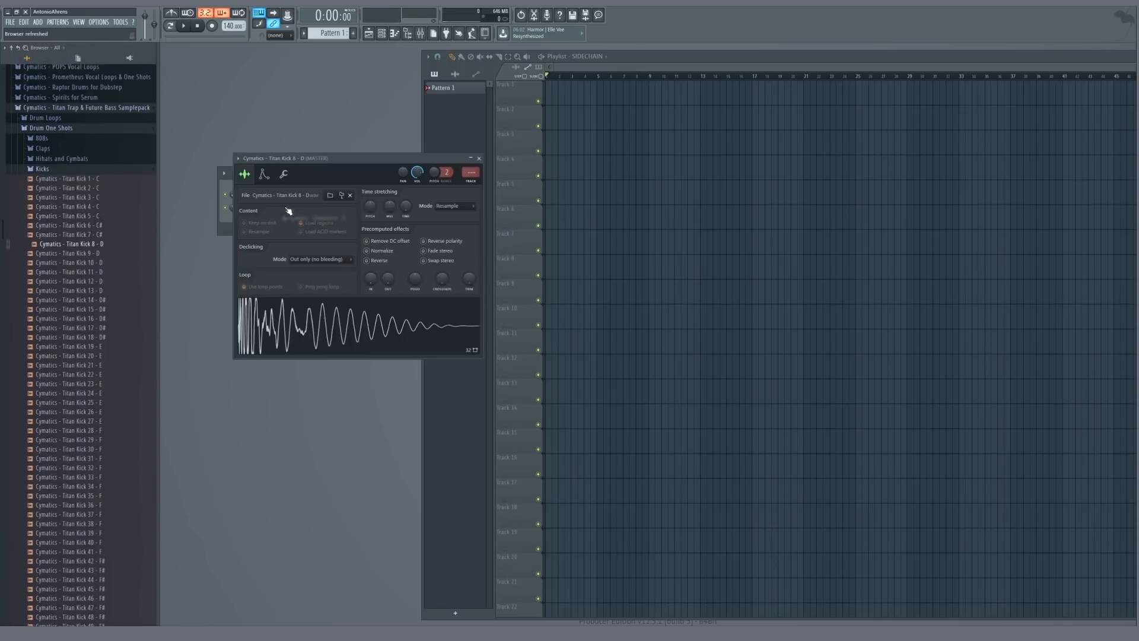
left_click(329, 330)
left_click(377, 326)
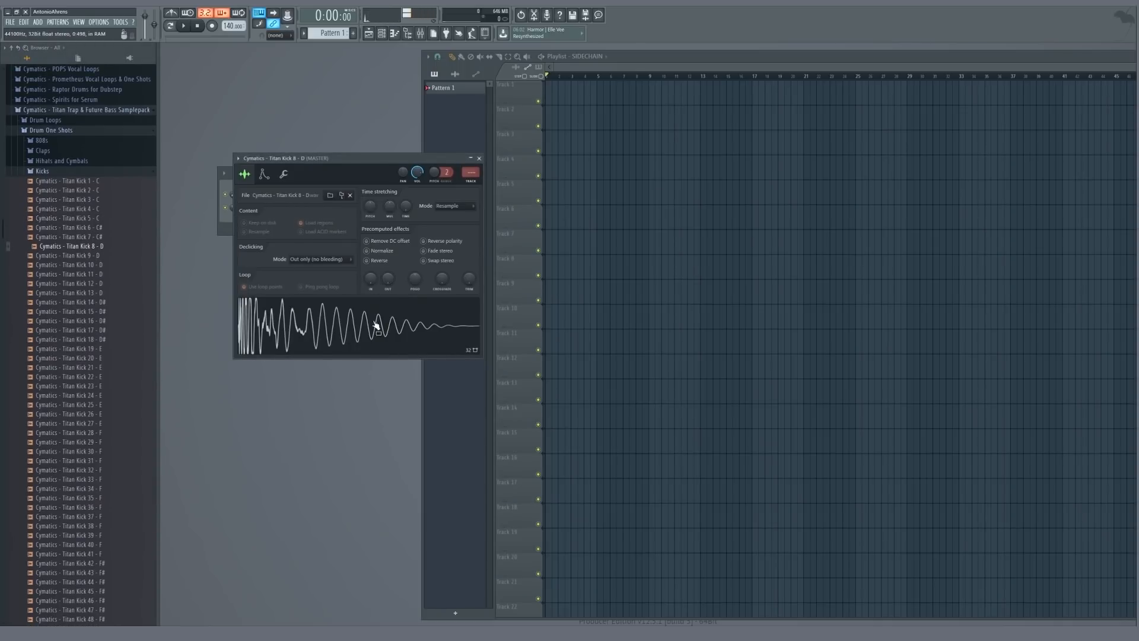
- Normalize the kick sample, shorten its tail with a fade-out of about 43%, and preview it
mouse_move(384, 275)
left_mouse_down()
mouse_move(385, 255)
mouse_move(371, 261)
left_mouse_up()
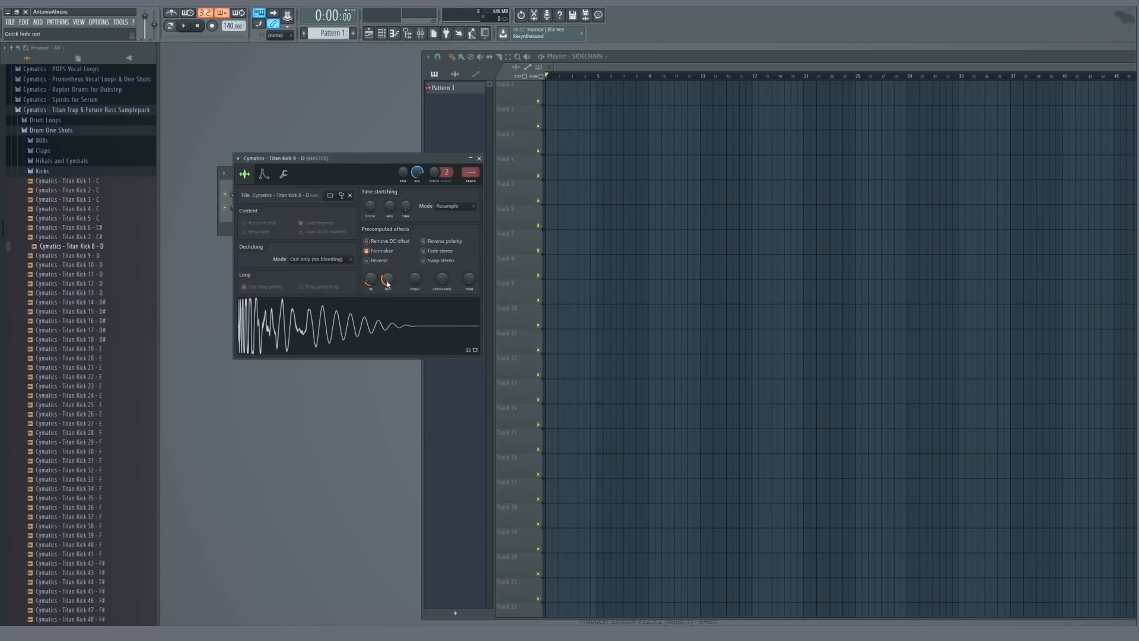
left_click(384, 330)
left_click(381, 318)
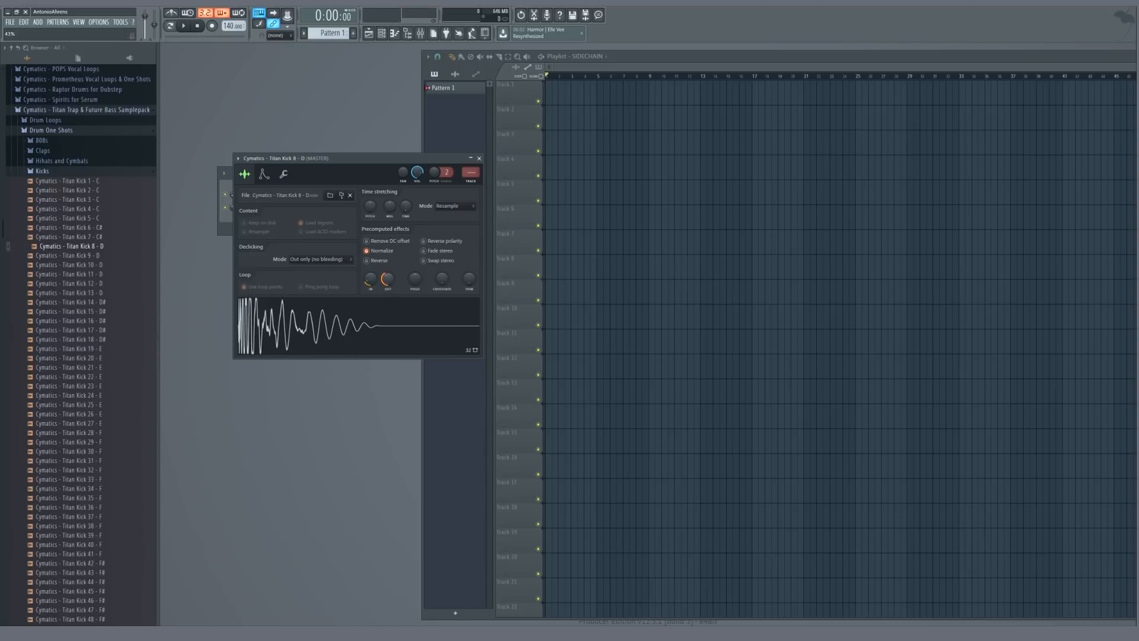
left_click(384, 321)
- Try a much longer fade-in on the kick sample, restore the short fade-in and preview the sound
left_click_drag(382, 184, 454, 207)
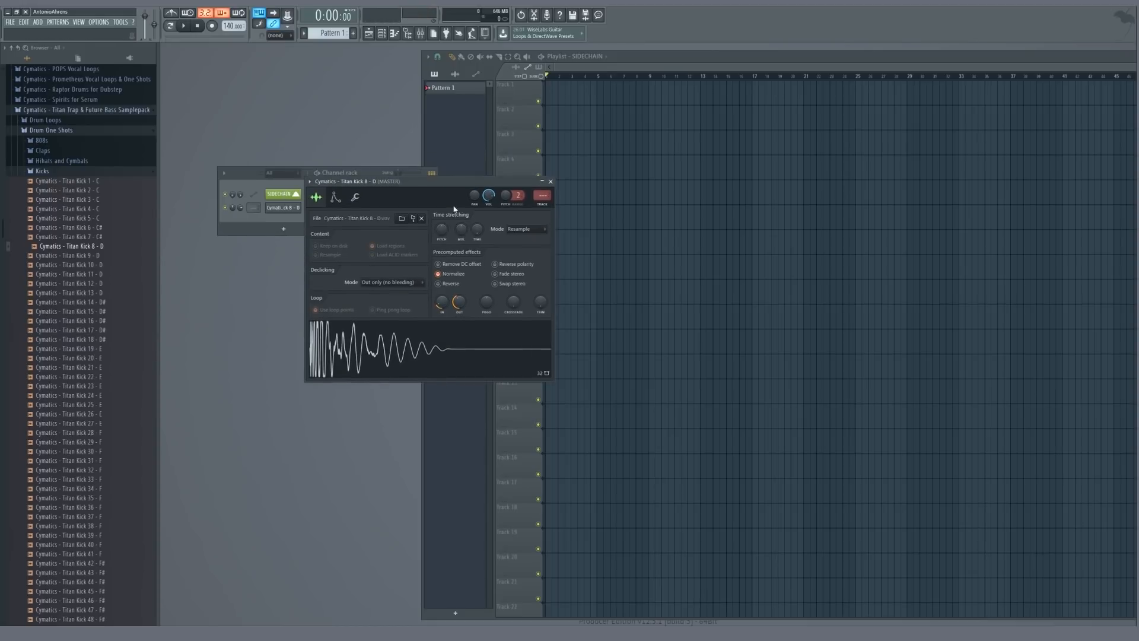
mouse_move(441, 303)
left_mouse_down()
mouse_move(442, 252)
mouse_move(442, 302)
mouse_move(441, 291)
left_mouse_up()
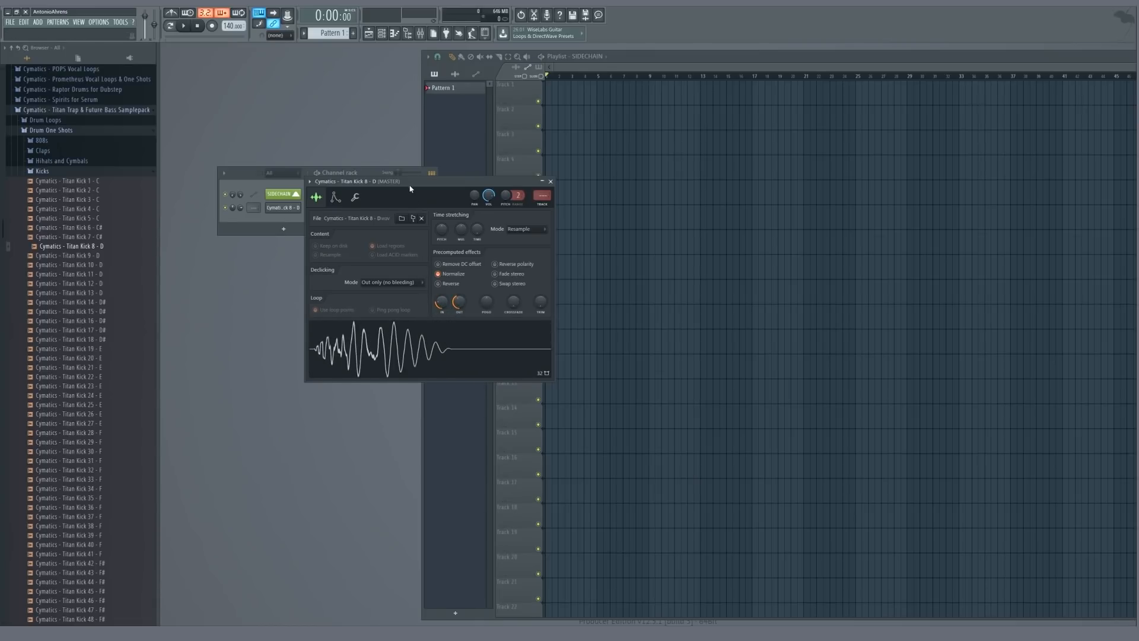
left_click_drag(413, 181, 547, 197)
left_click_drag(590, 315, 590, 311)
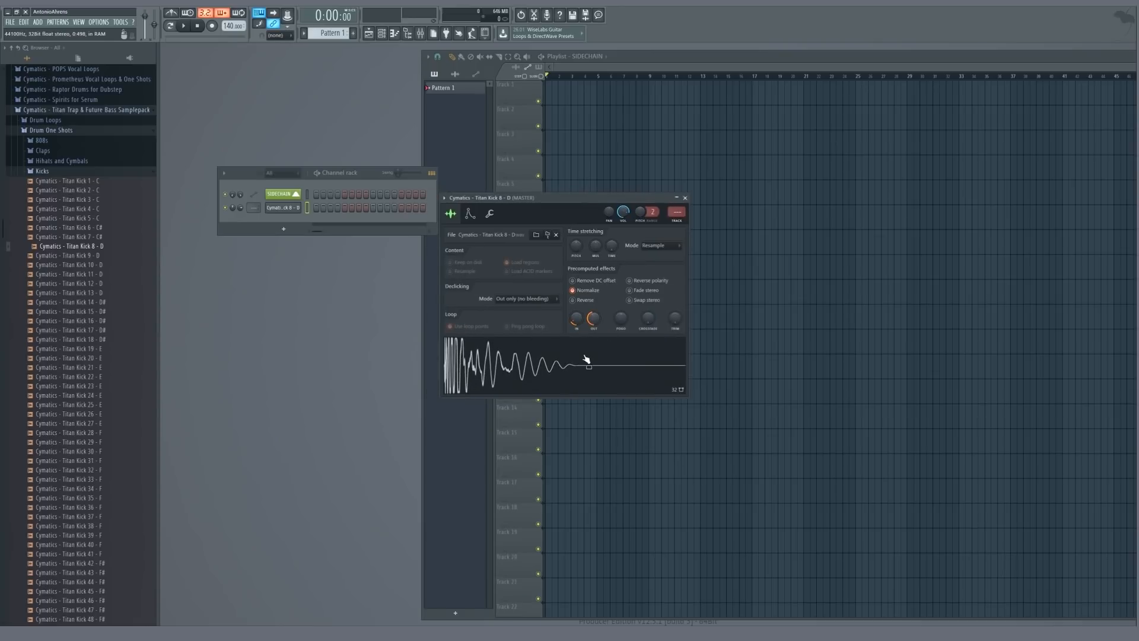
left_click(583, 356)
- Close the kick's sample settings and widen the channel rack to show 32 steps
left_click(294, 207)
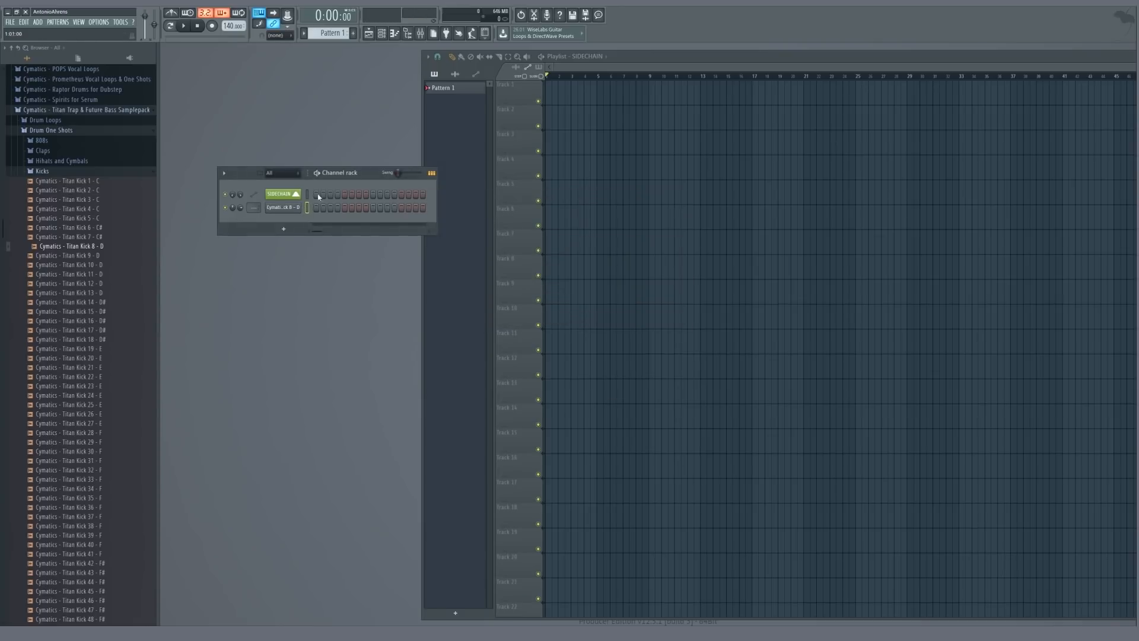
left_click_drag(361, 173, 364, 174)
left_click_drag(440, 194, 560, 199)
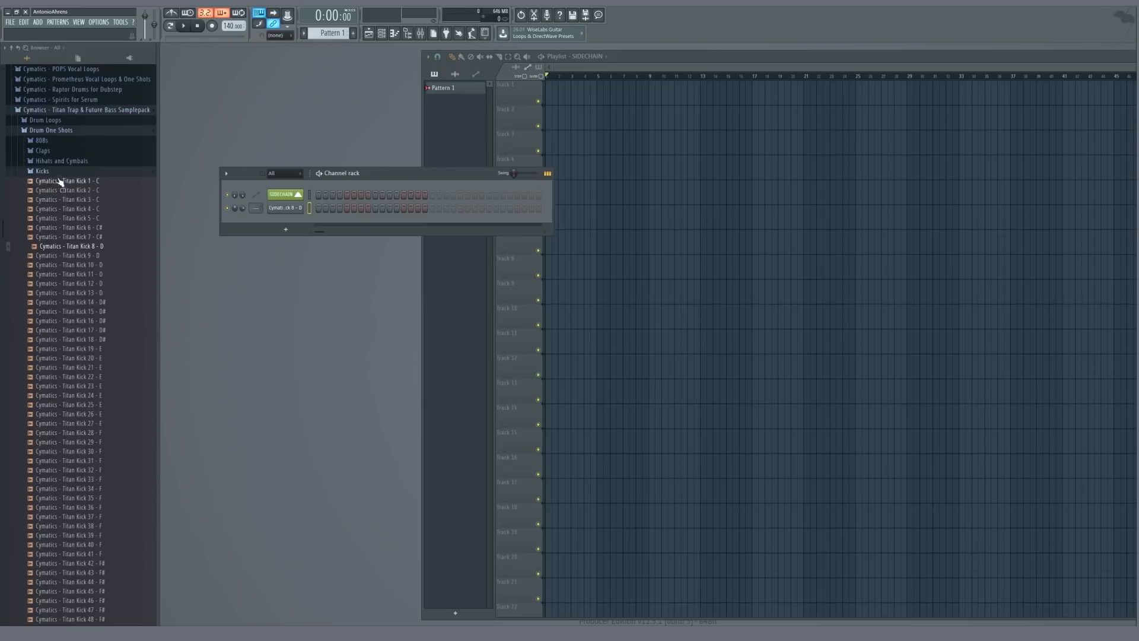
- Leave the Titan samplepack and open the Snares - Dry folder of the Cymatics Savage Drums For Trap Gold Edition pack
left_click(42, 172)
left_click(38, 201)
scroll(64, 238, "up", 10)
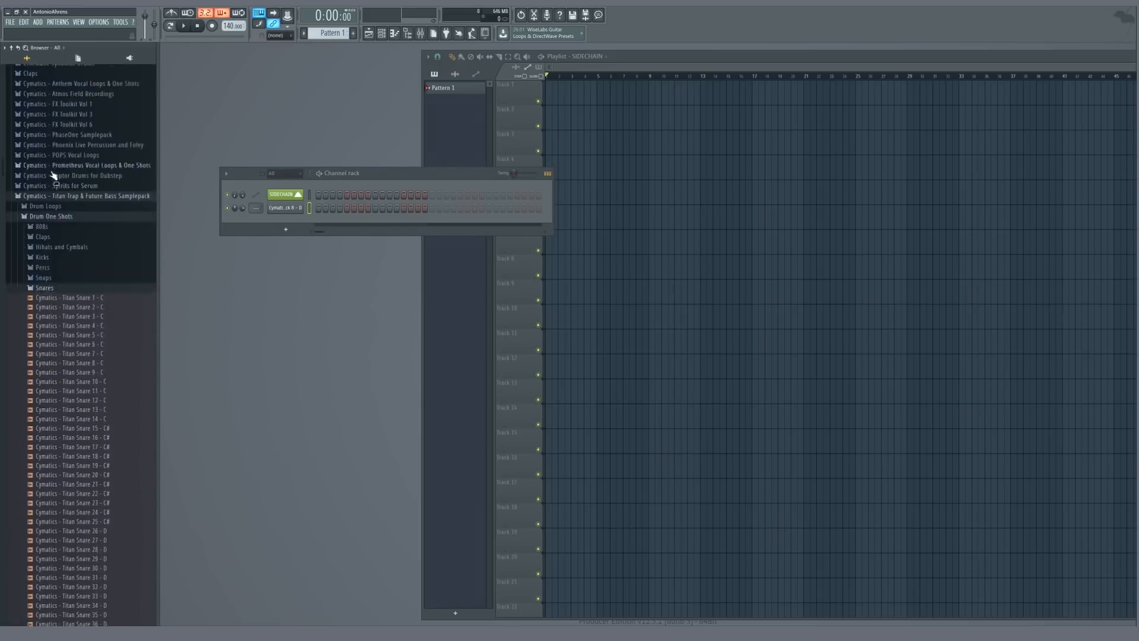
left_click(66, 256)
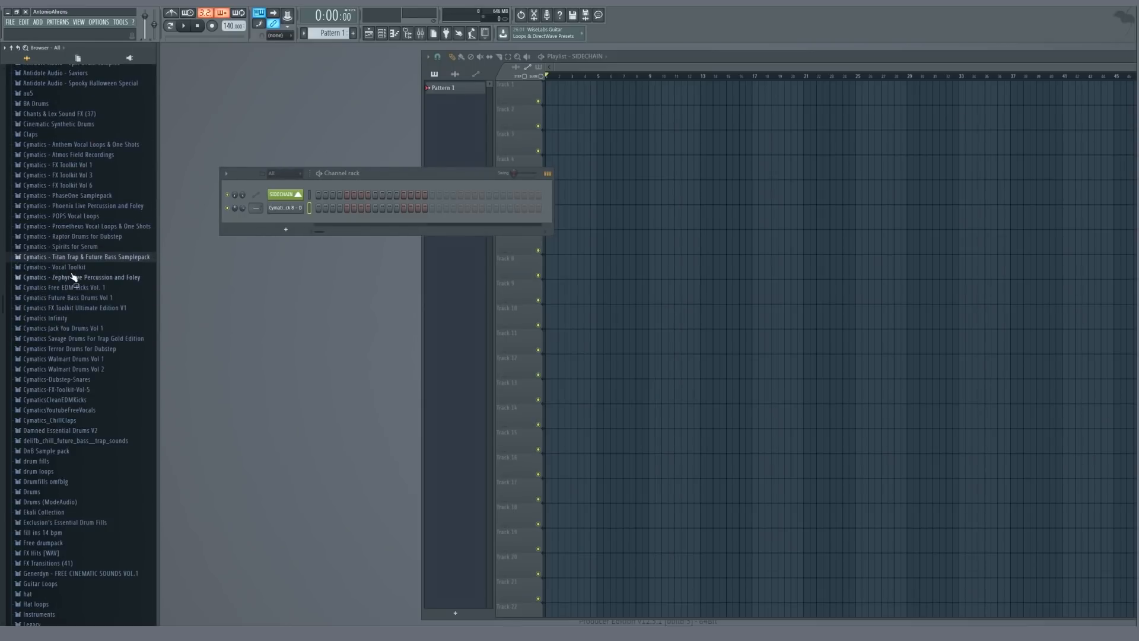
left_click(73, 339)
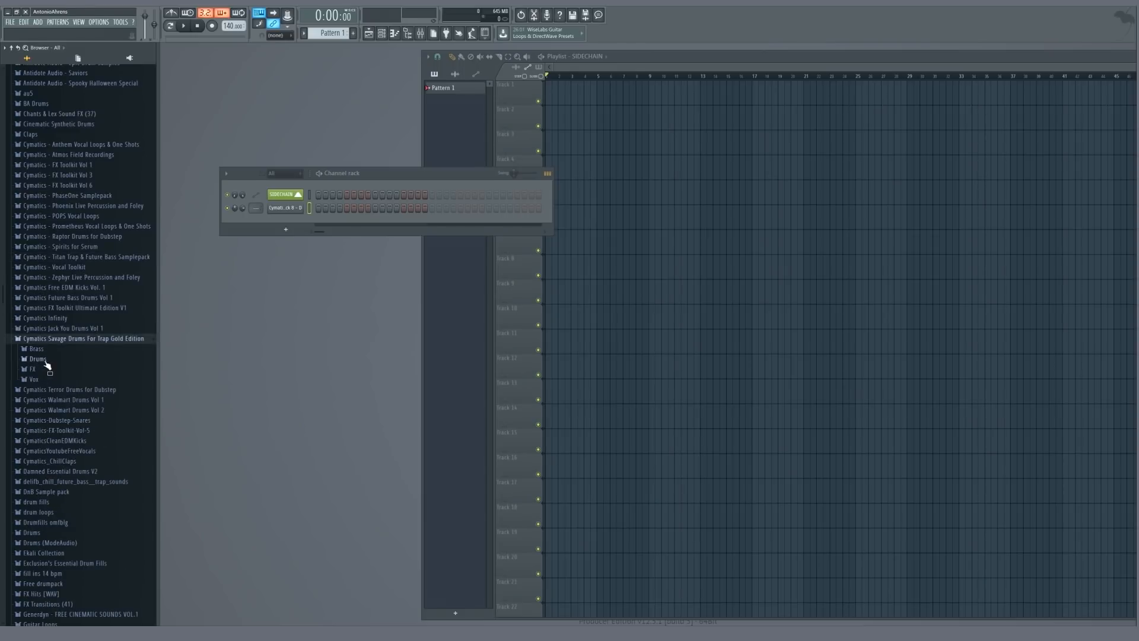
left_click(38, 359)
left_click(44, 410)
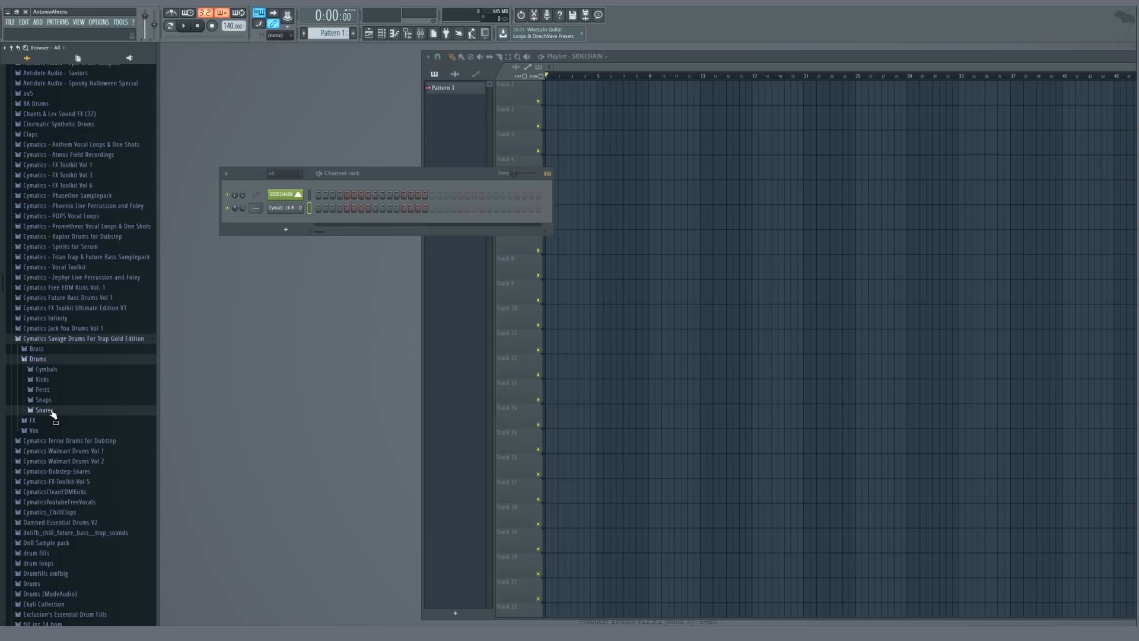
left_click(63, 431)
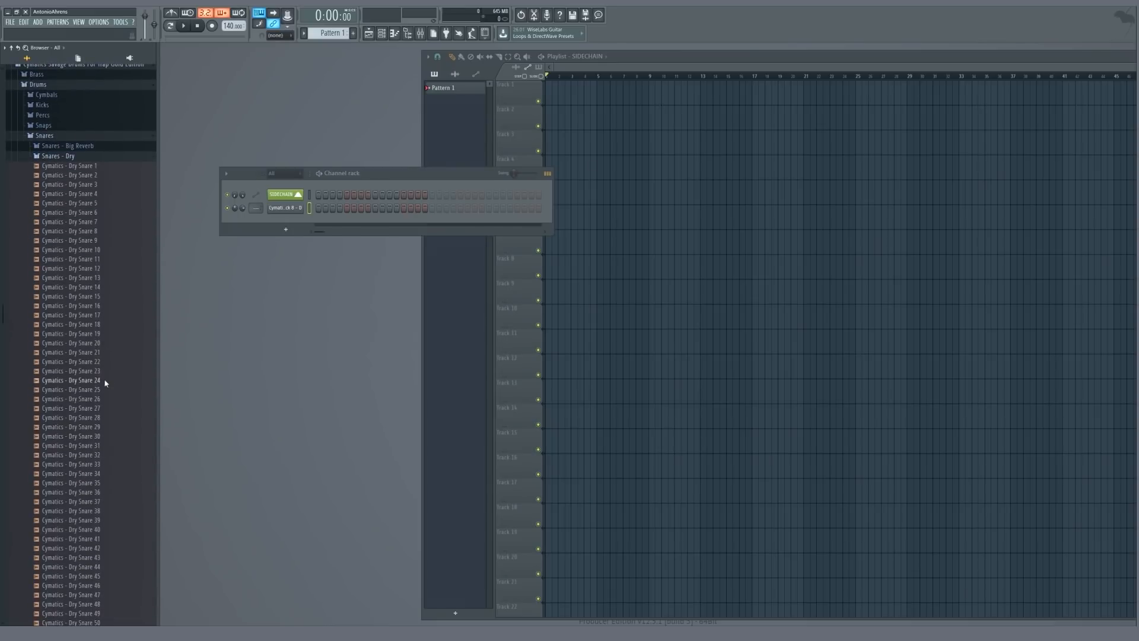
- Audition Dry Snares 43 to 45 and add Cymatics - Dry Snare 45 as a channel below the kick
scroll(89, 381, "down", 3)
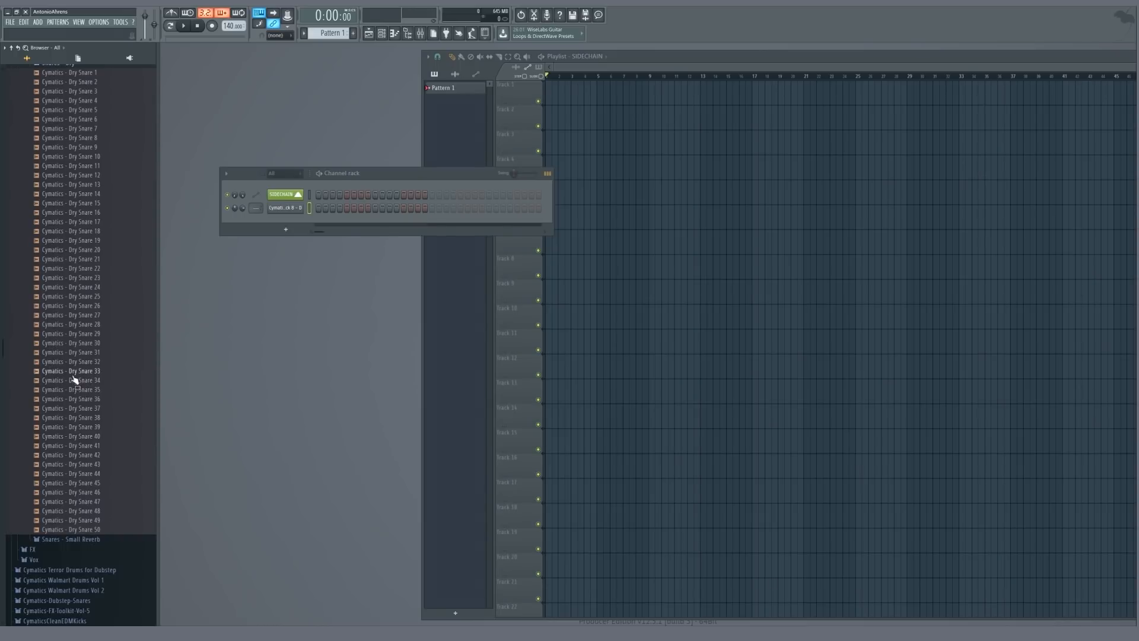
scroll(73, 378, "up", 2)
scroll(73, 378, "down", 5)
left_click(76, 374)
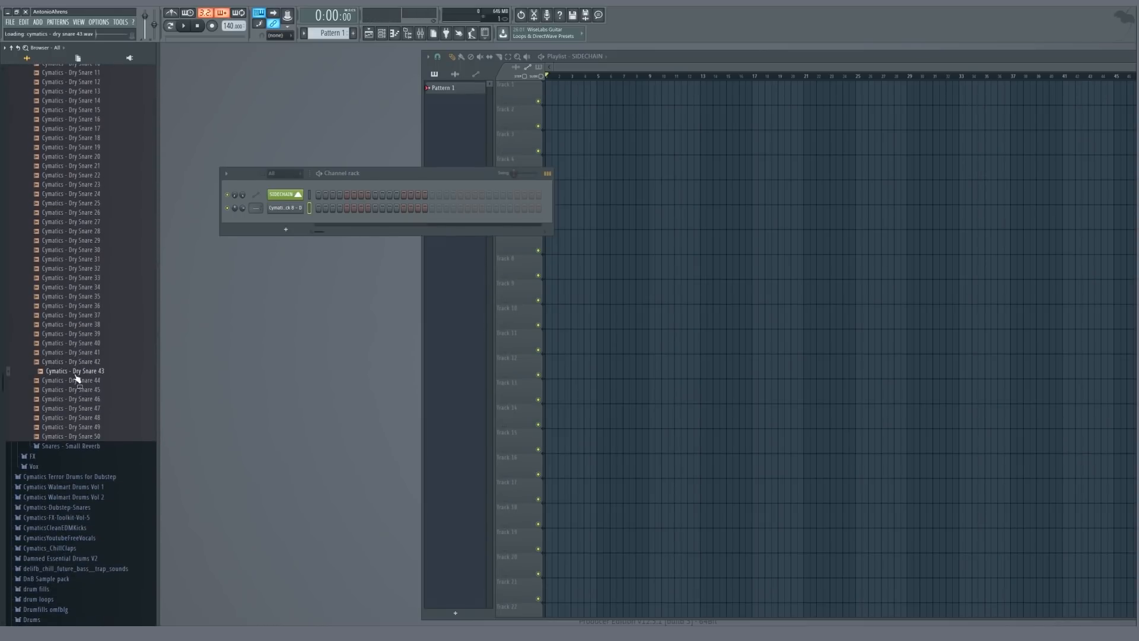
left_click(78, 382)
left_click(80, 391)
left_click_drag(80, 393, 298, 224)
- Audition several lower-numbered dry snares and add Cymatics - Dry Snare 5 as a further channel
scroll(82, 273, "up", 7)
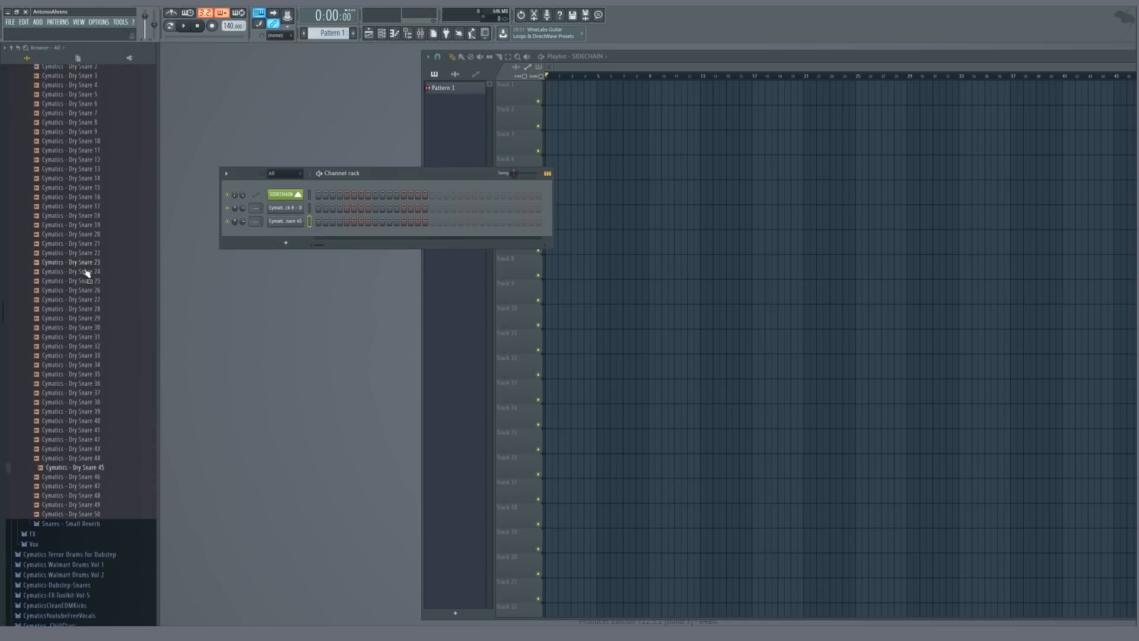
left_click(74, 266)
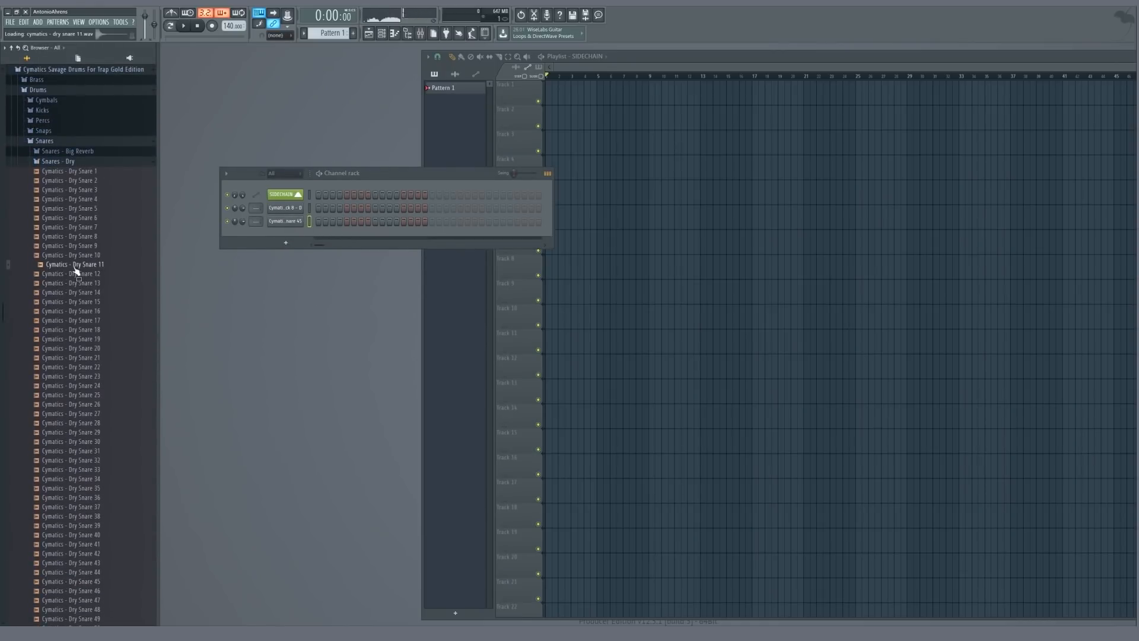
left_click(71, 246)
left_click(78, 208)
left_click(77, 200)
left_click(79, 209)
left_click_drag(72, 214, 289, 235)
left_click(287, 235)
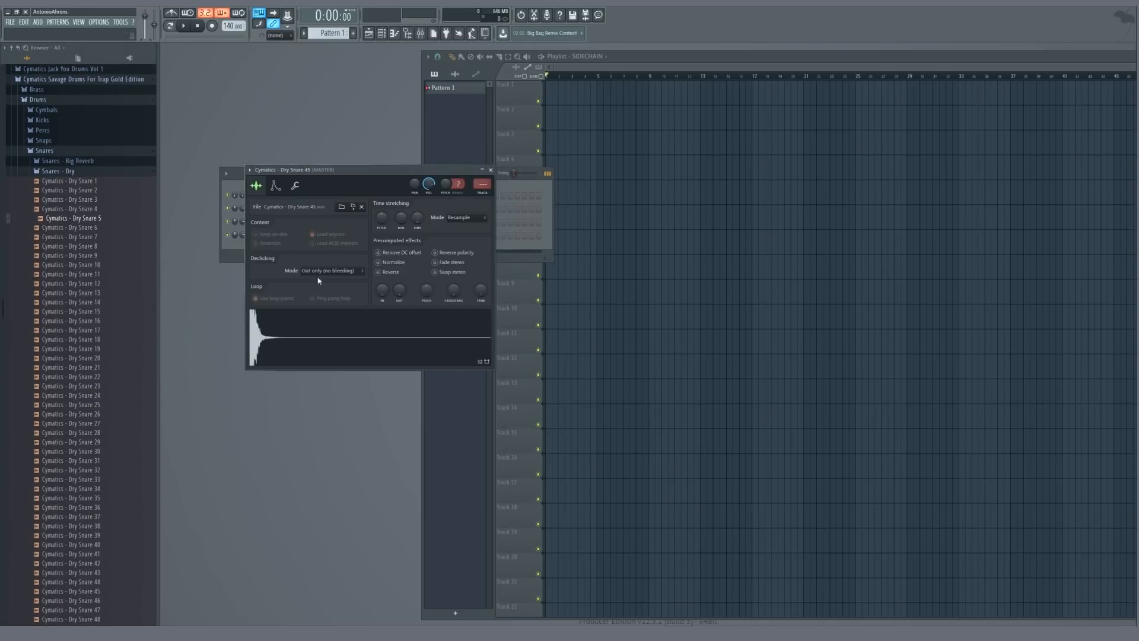
key("Escape")
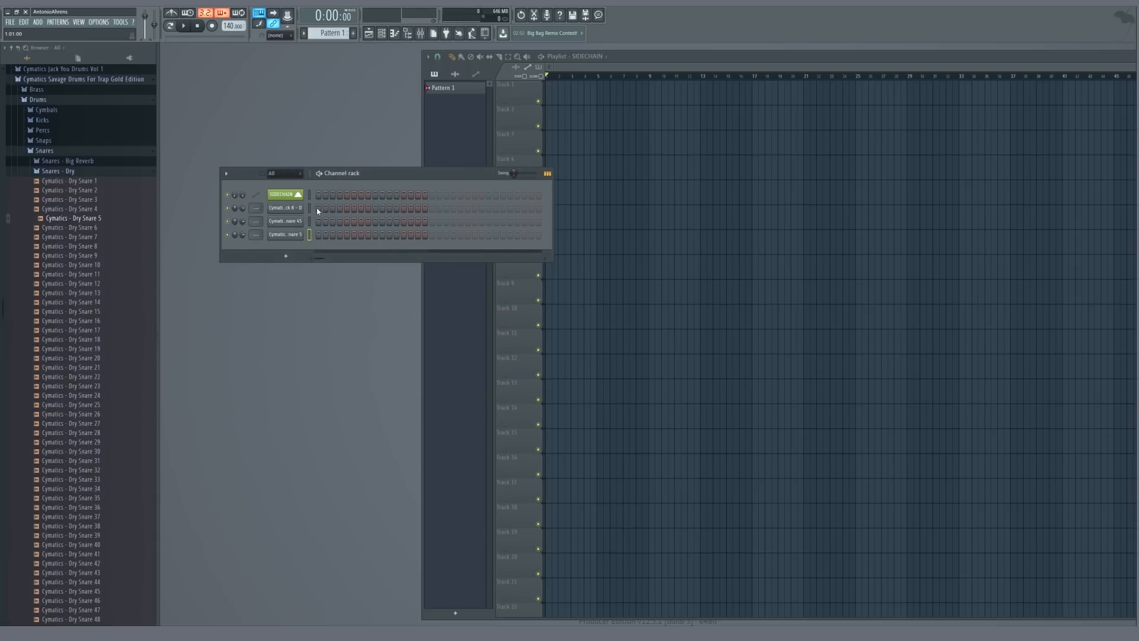
- Place a kick on step 1 and both snares on step 9, playing the pattern to check it
left_click(318, 208)
key("space")
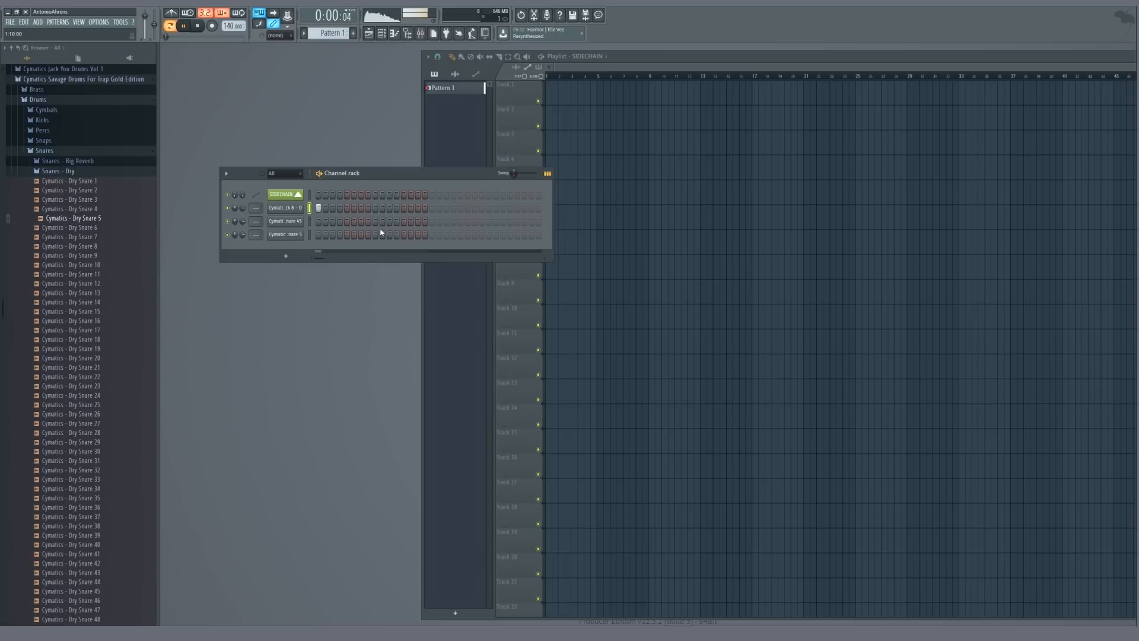
left_click_drag(375, 221, 375, 234)
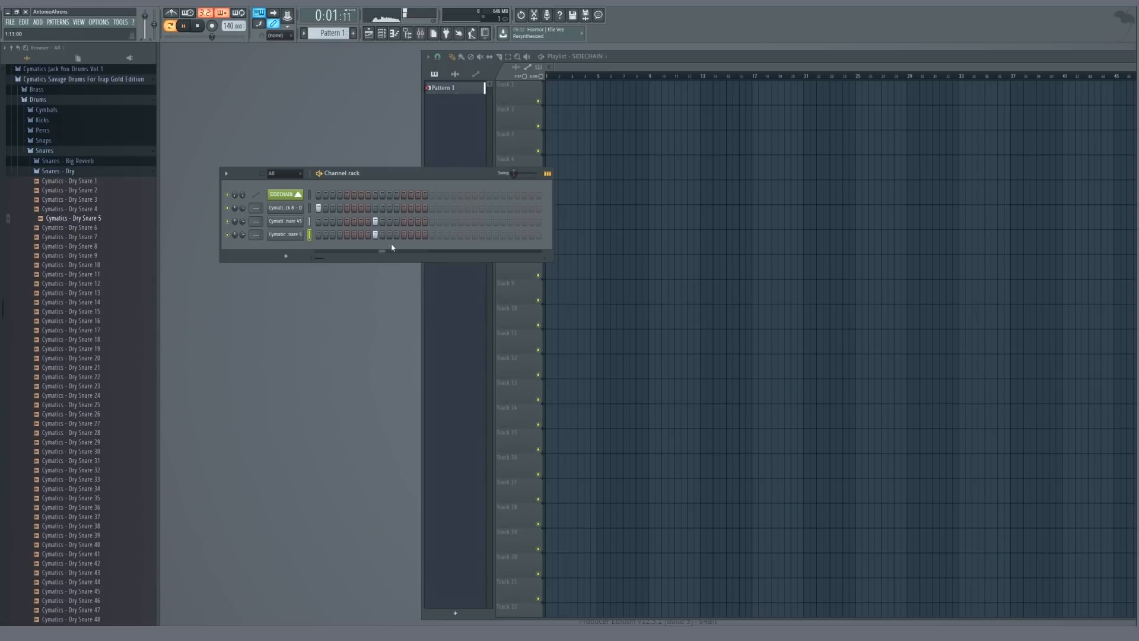
key("space")
- Slightly lower the time-stretching multiplier of Dry Snare 45, preview it and play the pattern
left_click(293, 236)
key("Escape")
left_click(304, 223)
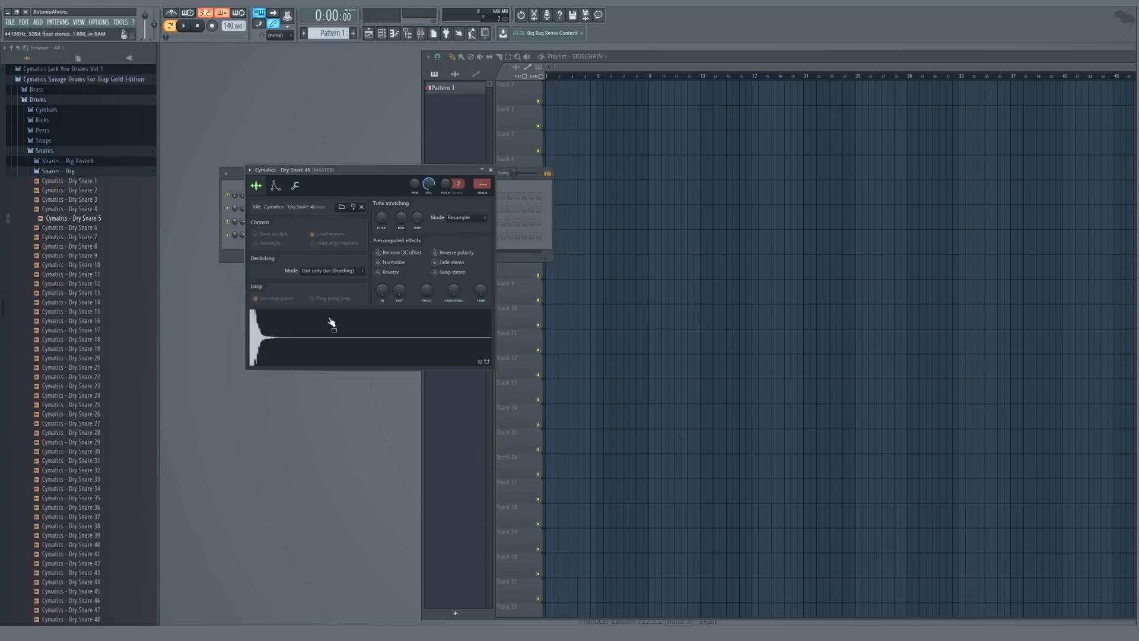
left_click_drag(404, 223, 402, 229)
left_click(374, 336)
left_click(374, 333)
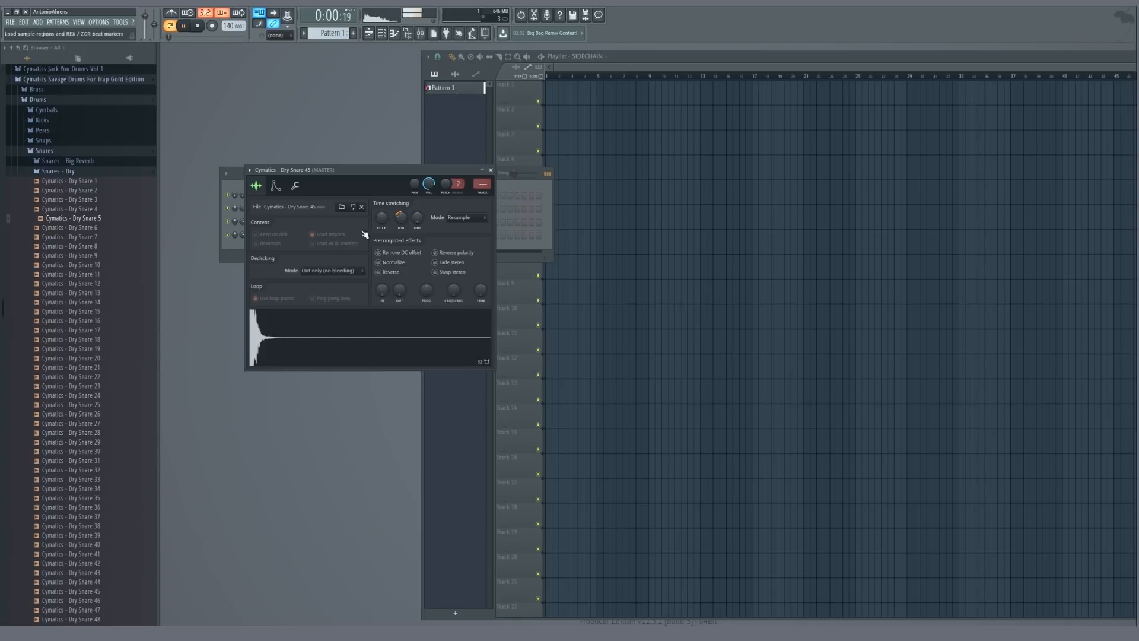
key("Escape")
key("space")
key("space")
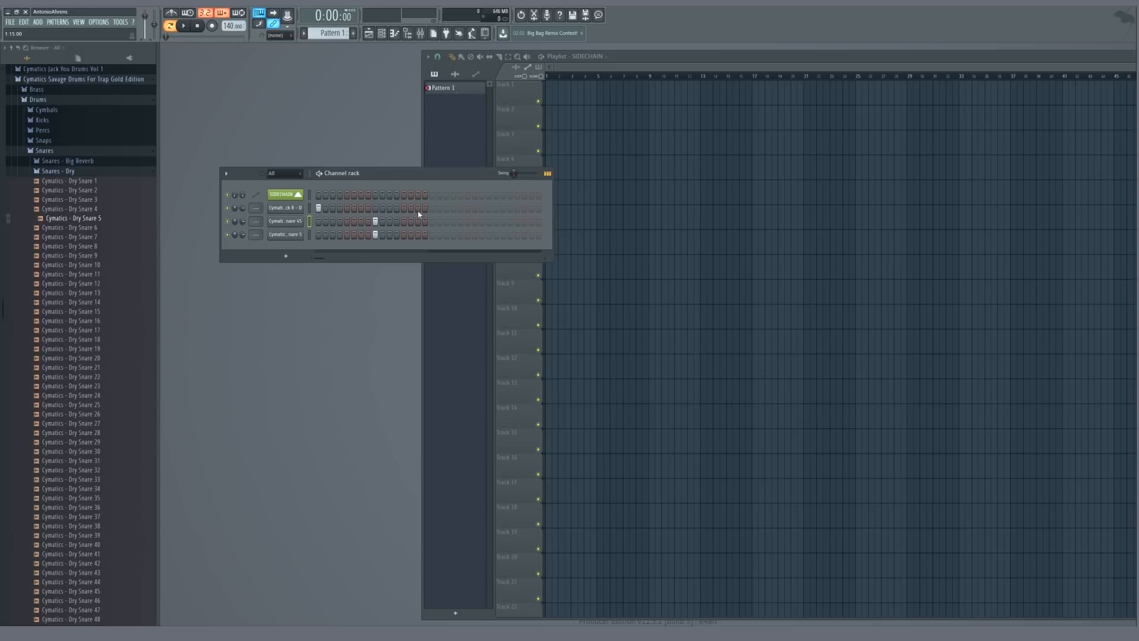
- Add kicks on steps 13, 15 and 21 and both snares on step 25, and play the pattern to check it
left_click(419, 209)
left_click(432, 208)
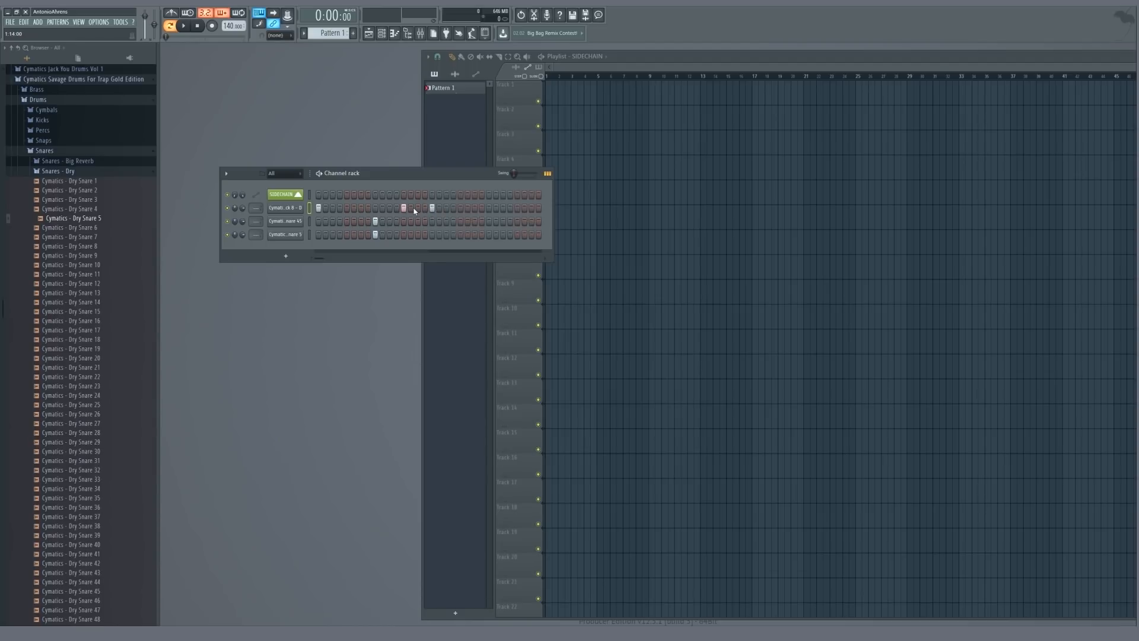
left_click(418, 208)
left_click(432, 209)
left_click(489, 235)
left_click(489, 224)
left_click(462, 209)
key("space")
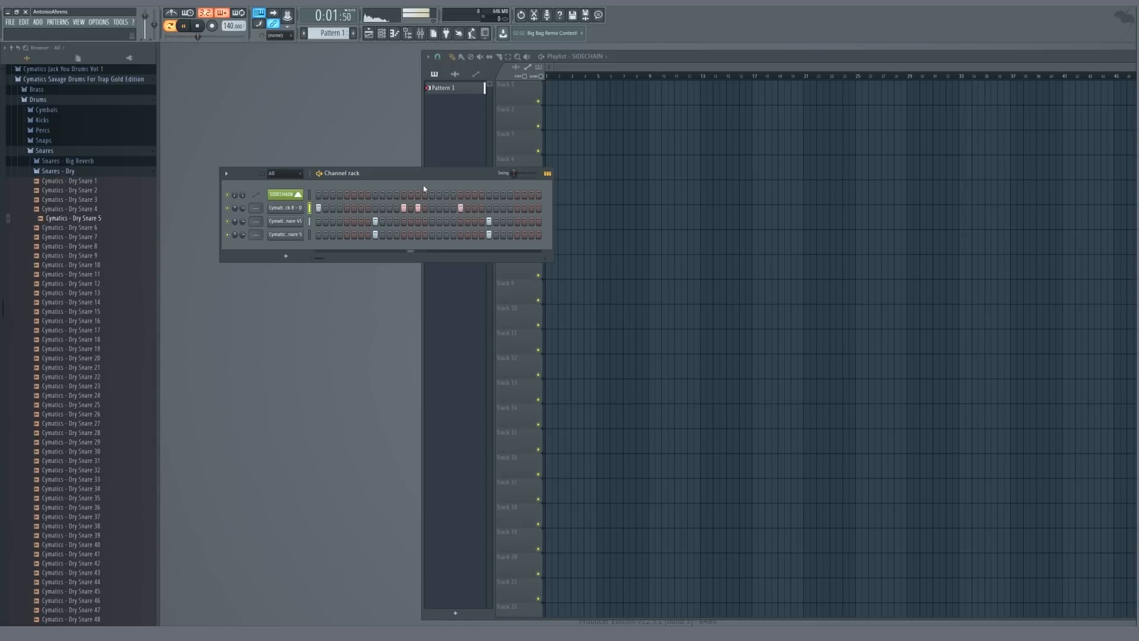
key("space")
- Preview the kick sample in its sampler settings
left_click(285, 208)
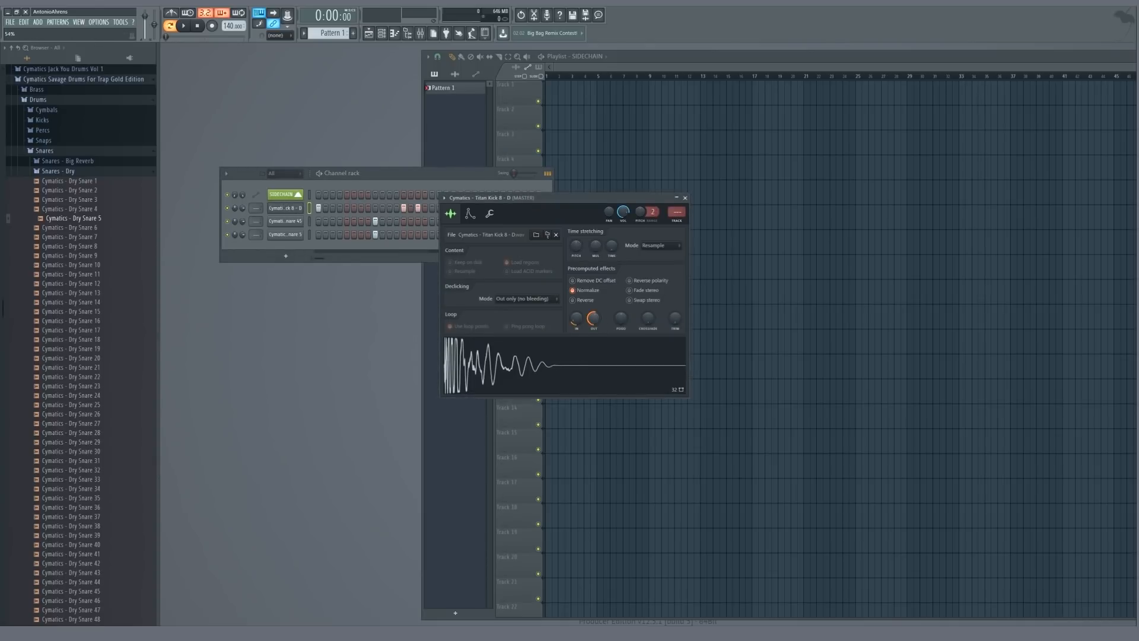
left_click(571, 354)
left_click(685, 197)
- Place a Pattern 1 clip at the start of Track 1 in the playlist, removing the misplaced SIDECHAIN clip
left_click(548, 98)
scroll(547, 98, "up", 5)
right_click(549, 96)
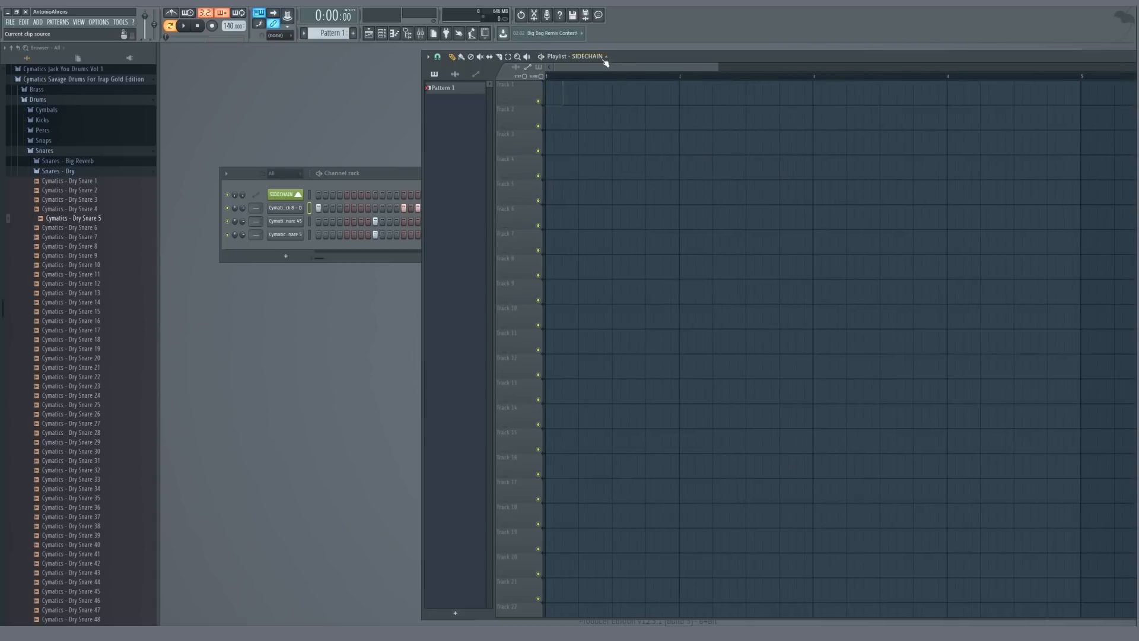
left_click(605, 58)
left_click(590, 92)
left_click(561, 95)
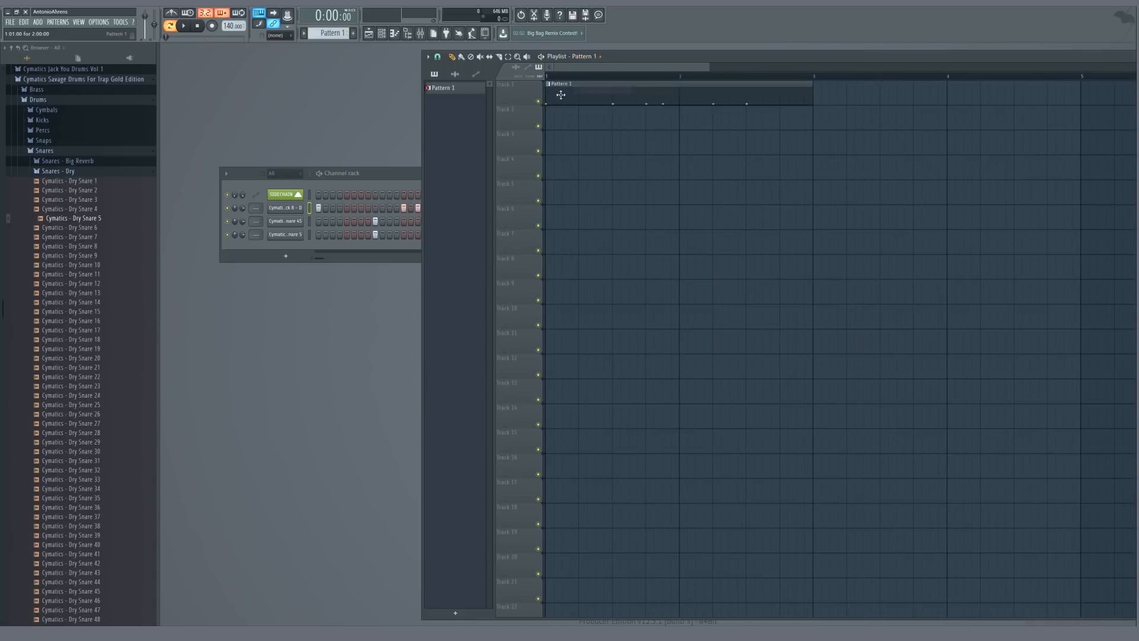
- Trigger the SIDECHAIN channel on the same steps as the kick: 1, 13, 15 and 21
left_click(367, 180)
left_click(284, 195)
key("Escape")
right_click(299, 195)
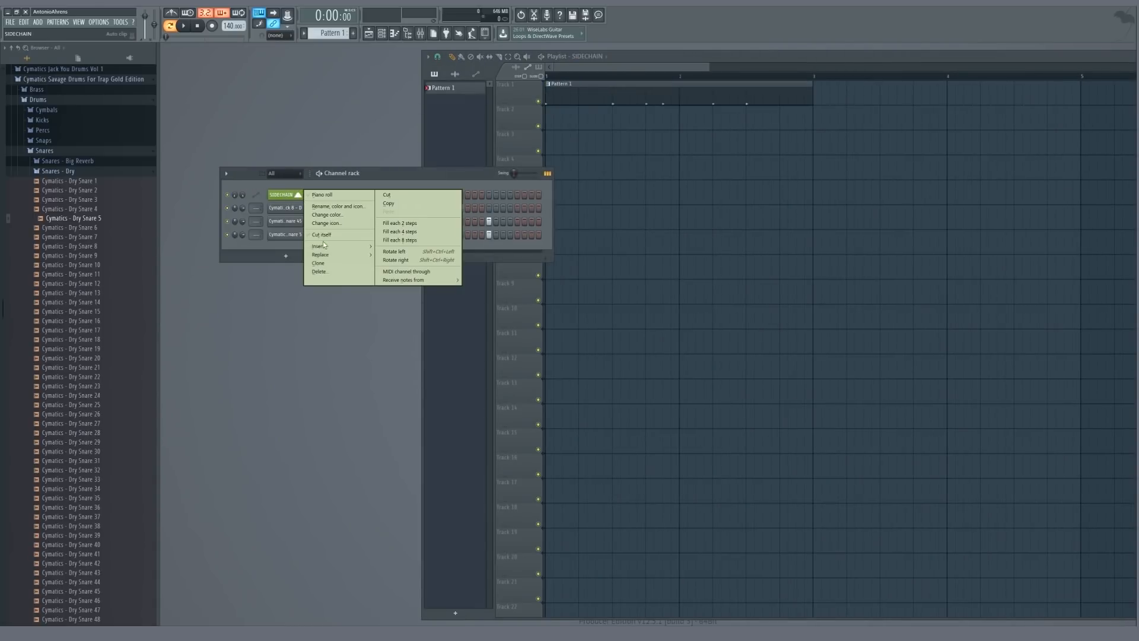
left_click(322, 235)
left_click(308, 195)
left_click(302, 194)
key("Escape")
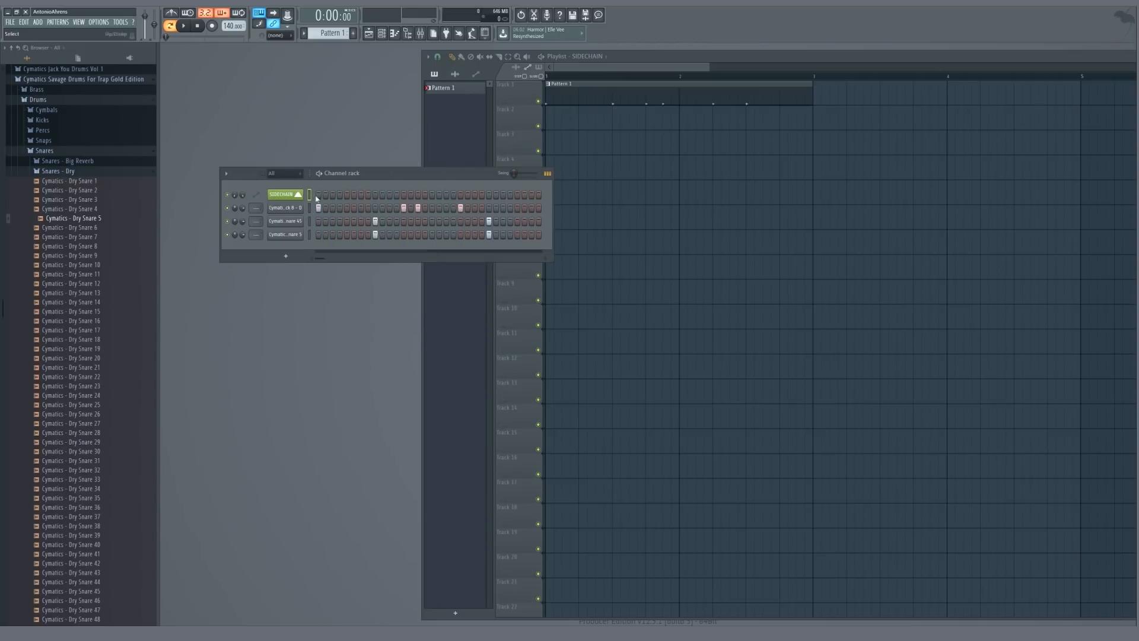
right_click(298, 195)
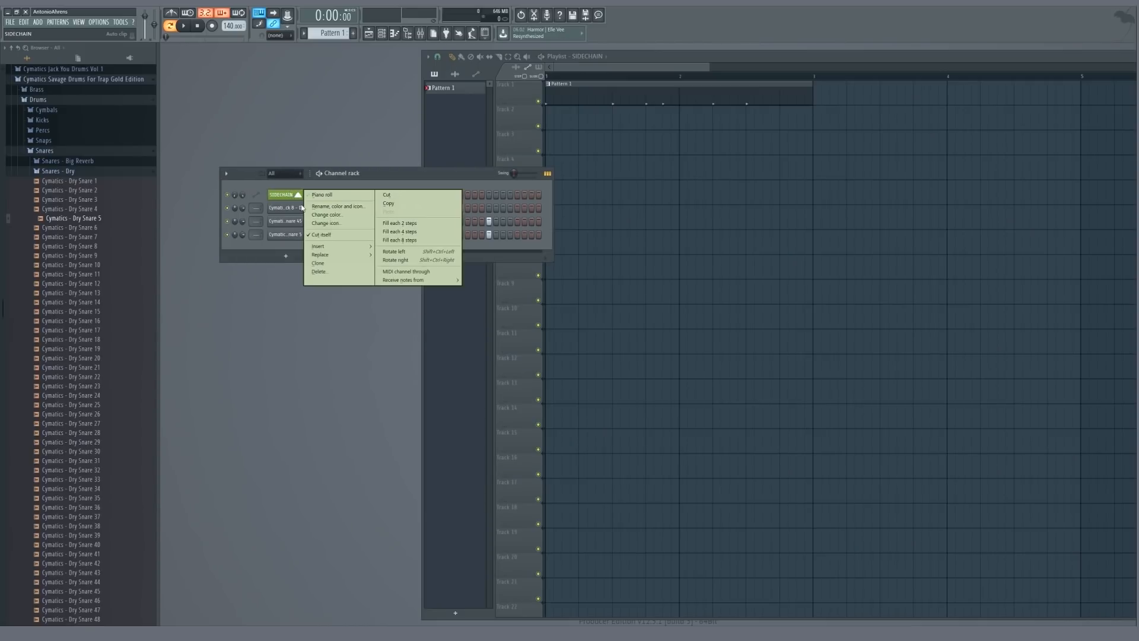
left_click(325, 235)
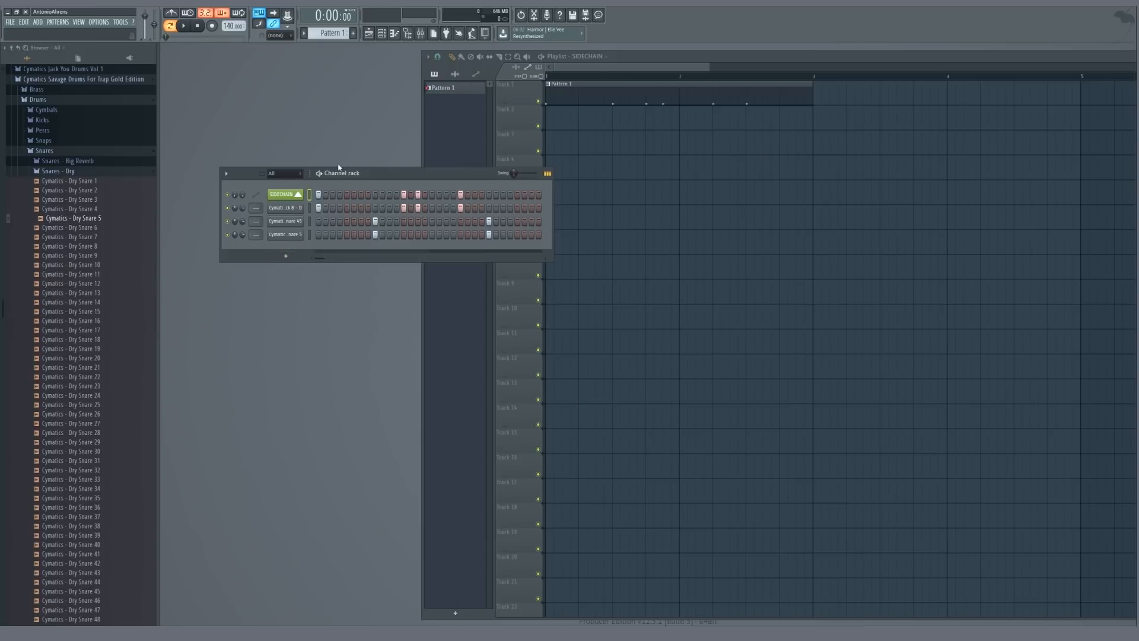
- Clone Pattern 1 into a new Pattern 2
left_click_drag(339, 168, 306, 177)
scroll(618, 127, "down", 5)
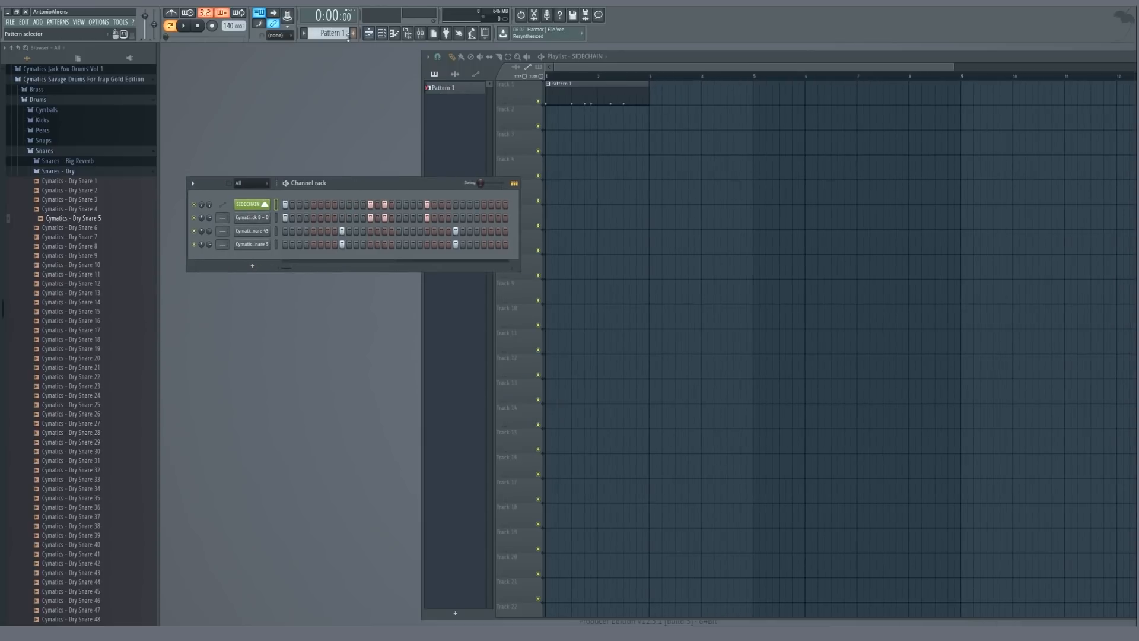
left_click(348, 33)
left_click(397, 107)
left_click_drag(354, 184, 384, 182)
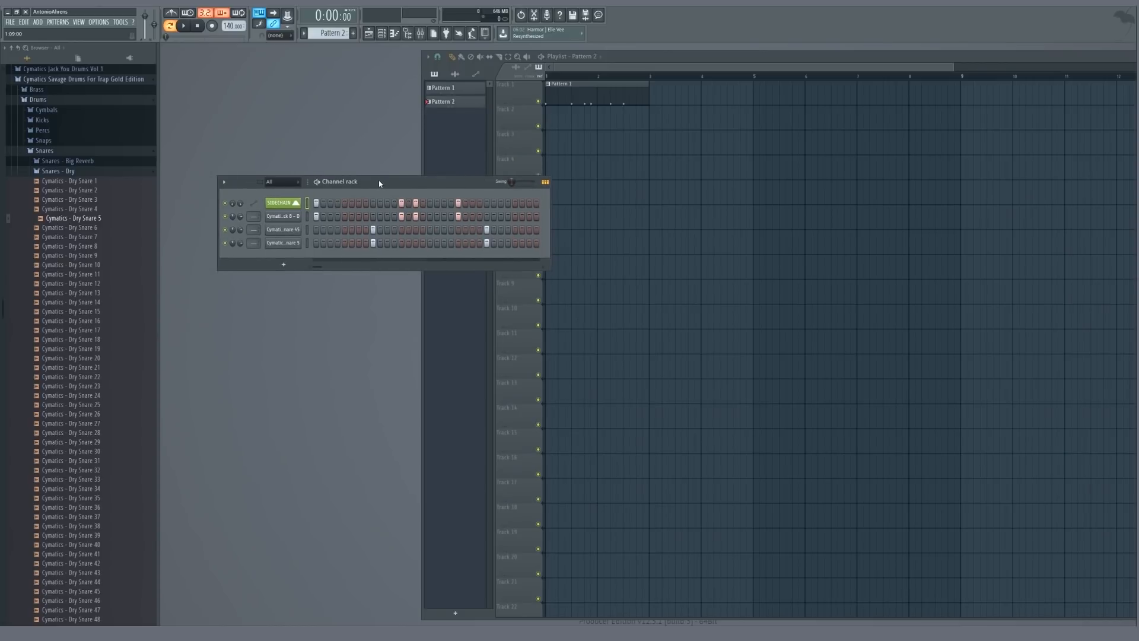
- Vary Pattern 2: move the step 13 kick and sidechain triggers to step 27, add Dry Snare 5 on step 19, and play it
left_click(401, 217)
left_click(502, 216)
left_click(501, 203)
key("space")
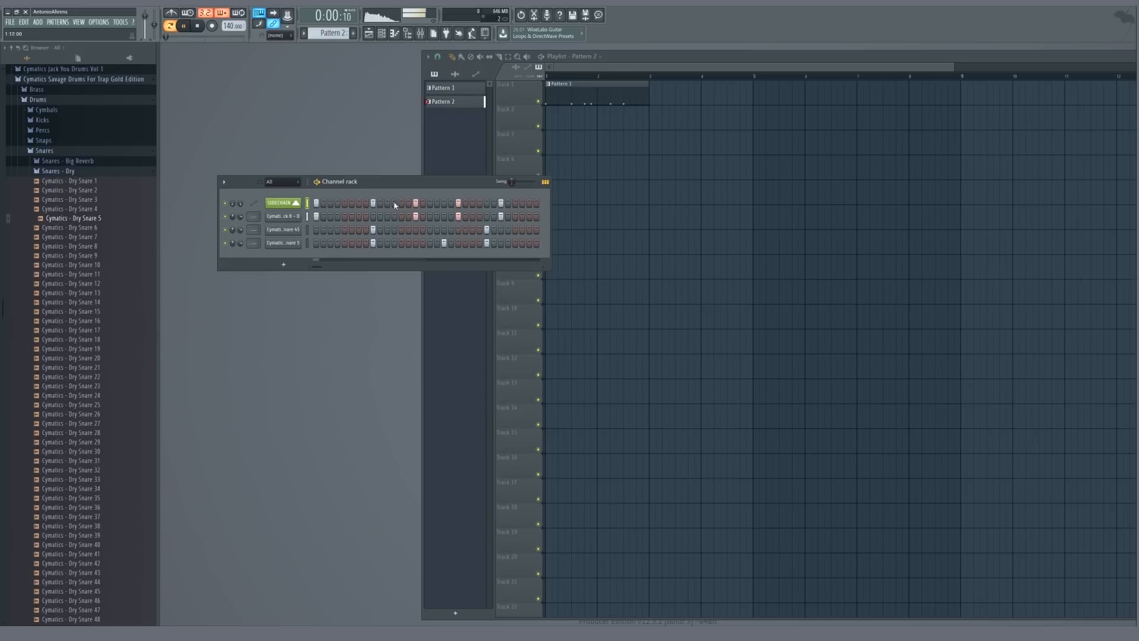
key("space")
- Add SIDECHAIN triggers on snare steps 9 and 25 in Pattern 1
left_click(587, 87)
left_click(373, 203)
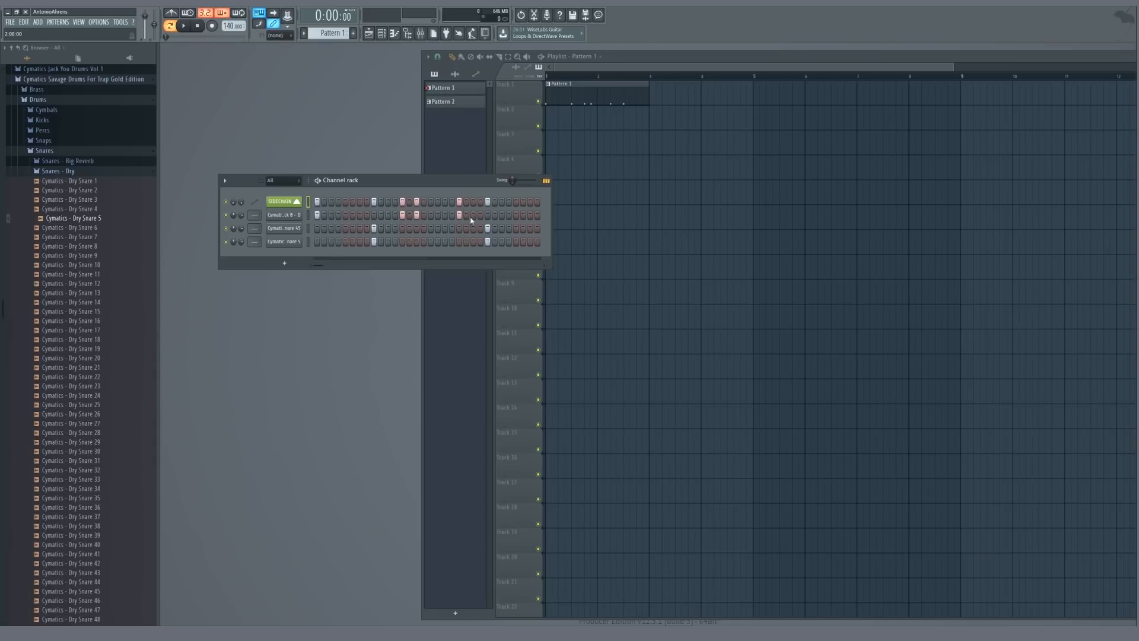
- Play Pattern 2 and place it on Track 1 of the playlist directly after Pattern 1, at bar 3
left_click(585, 57)
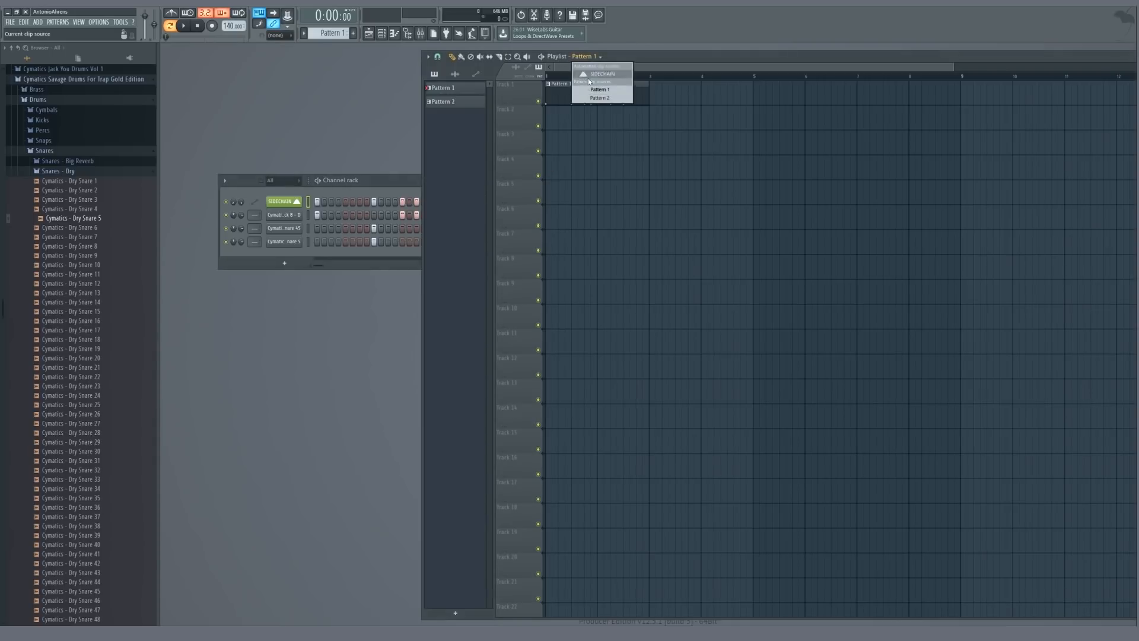
left_click(600, 98)
left_click(398, 178)
key("space")
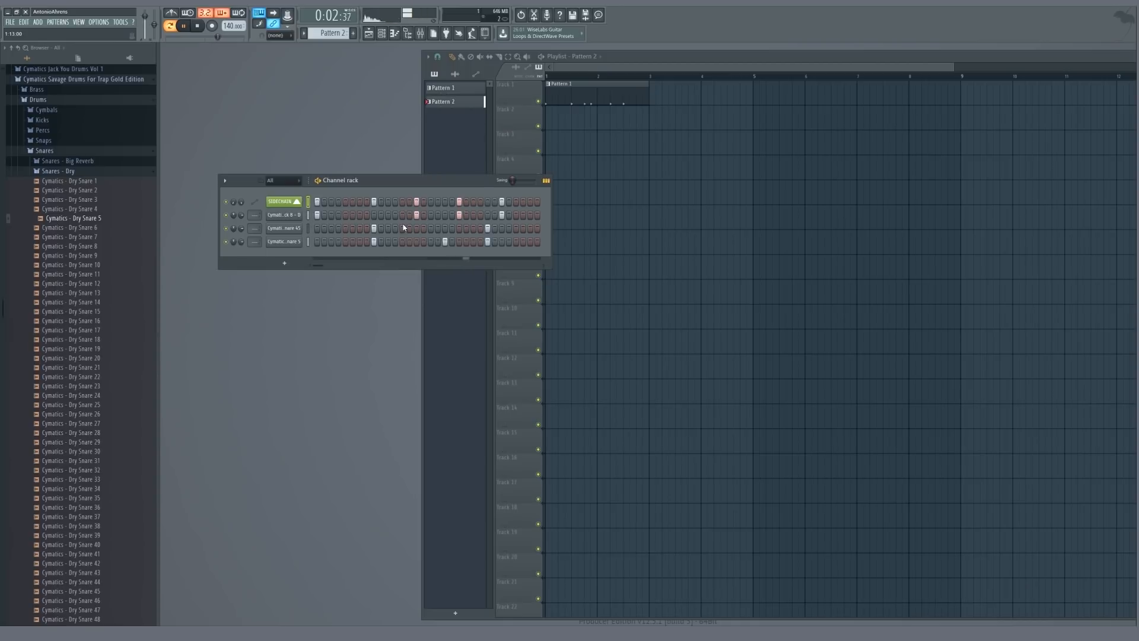
key("space")
key("space")
key("space")
left_click(662, 92)
scroll(627, 90, "down", 3)
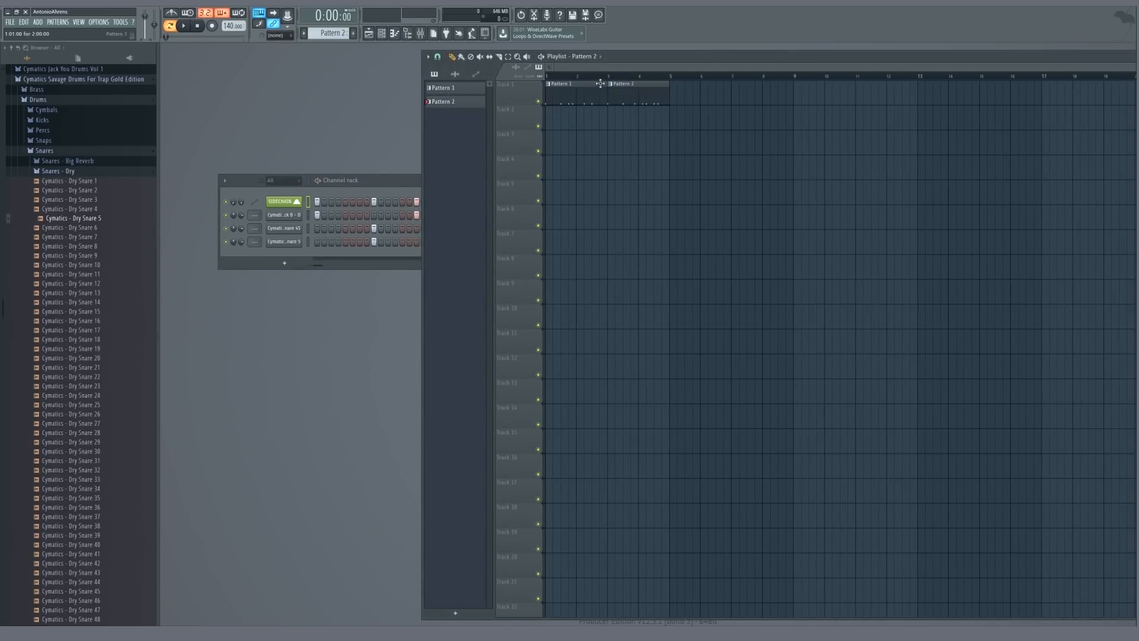
- Create an empty Pattern 3
left_click(381, 32)
left_click(353, 33)
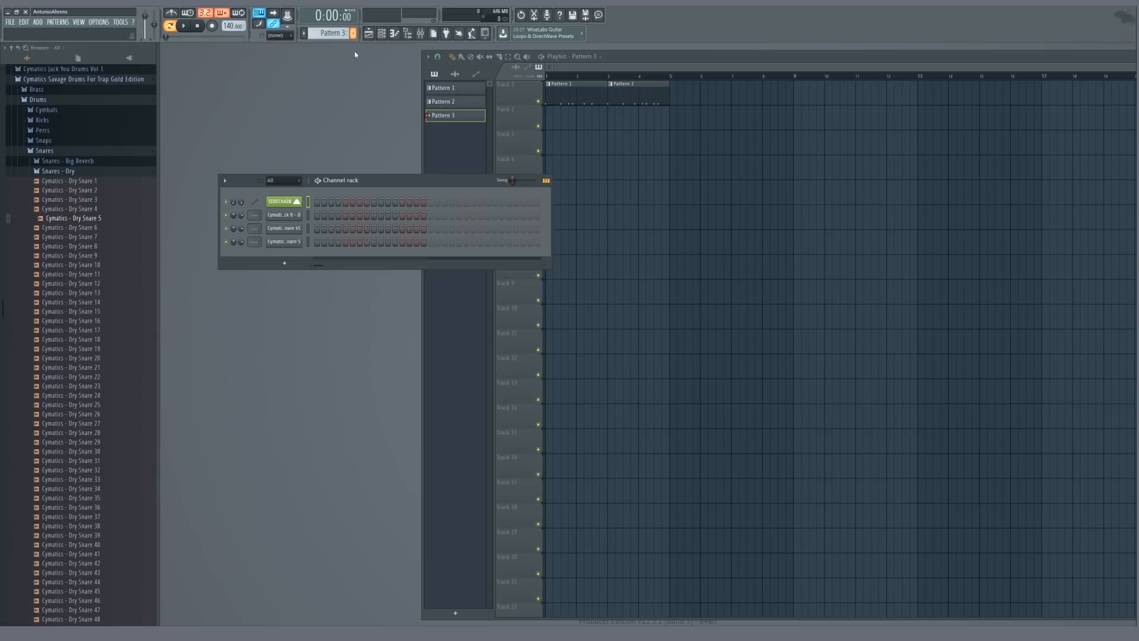
- Collapse the Savage Drums sample folders and open the closed hihats of the Cymatics - Titan Trap & Future Bass Samplepack
left_click(64, 171)
left_click(54, 152)
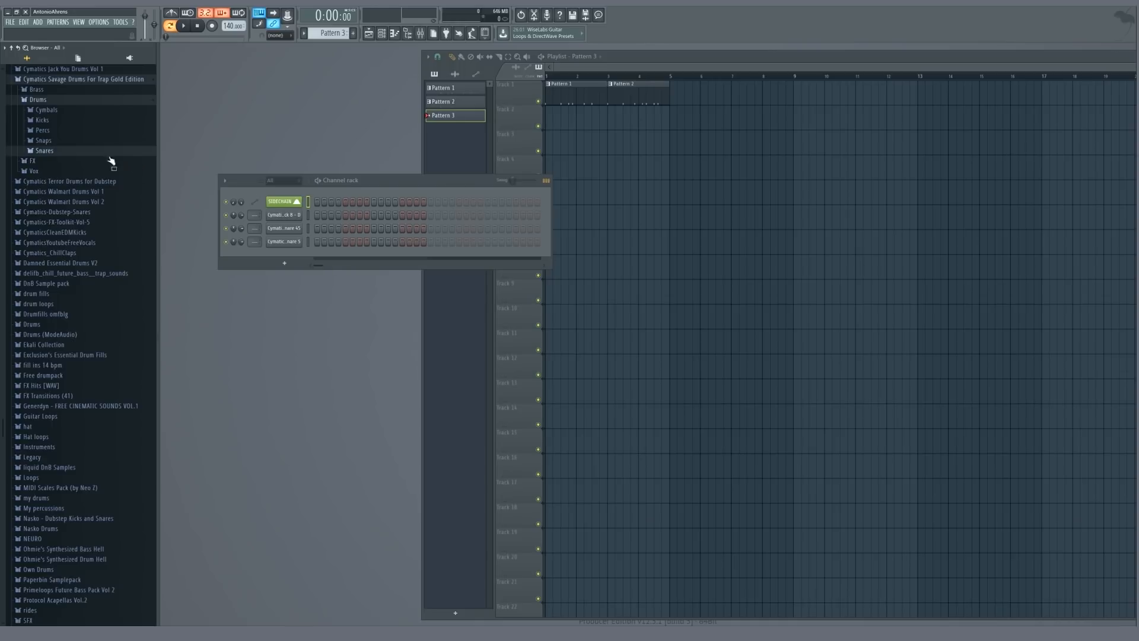
left_click(38, 100)
scroll(44, 183, "up", 10)
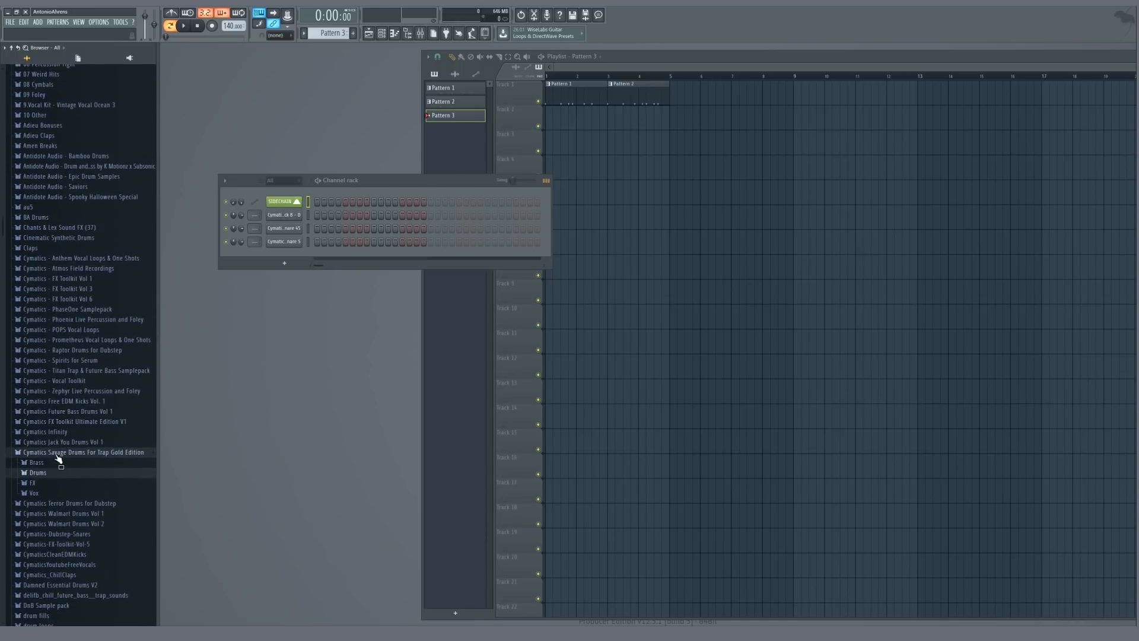
left_click(37, 472)
left_click(56, 451)
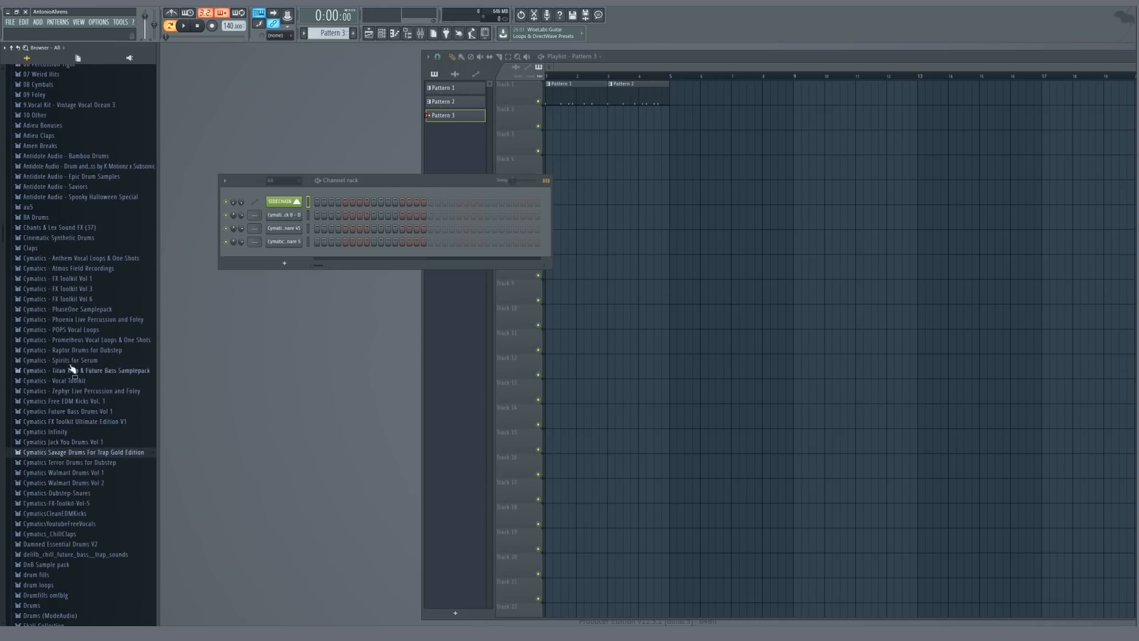
left_click(75, 371)
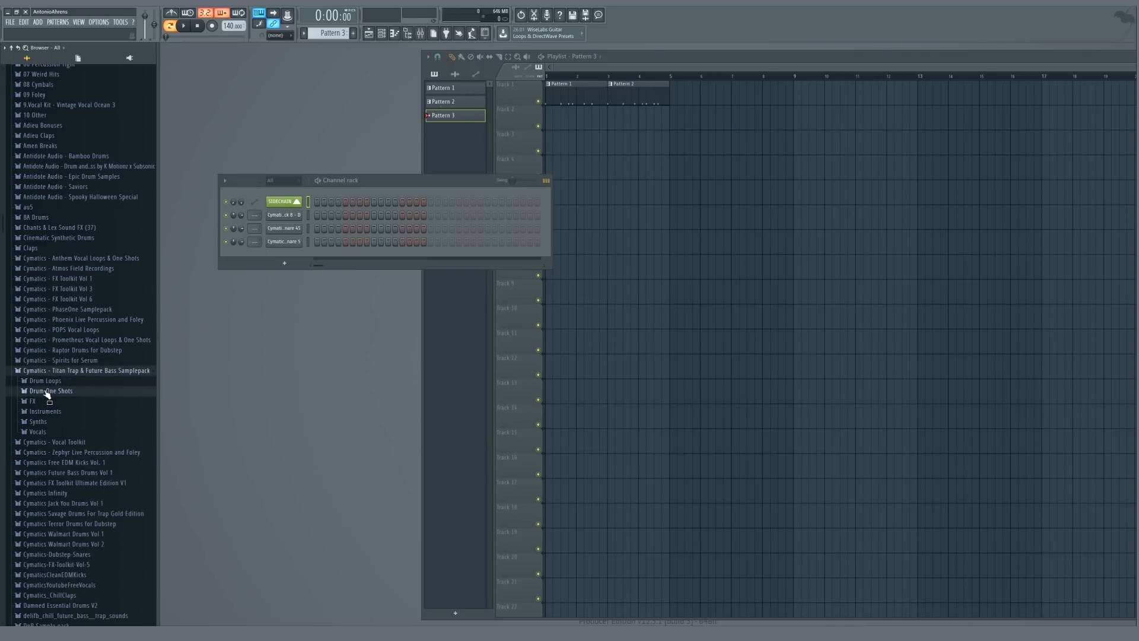
left_click(54, 391)
left_click(61, 422)
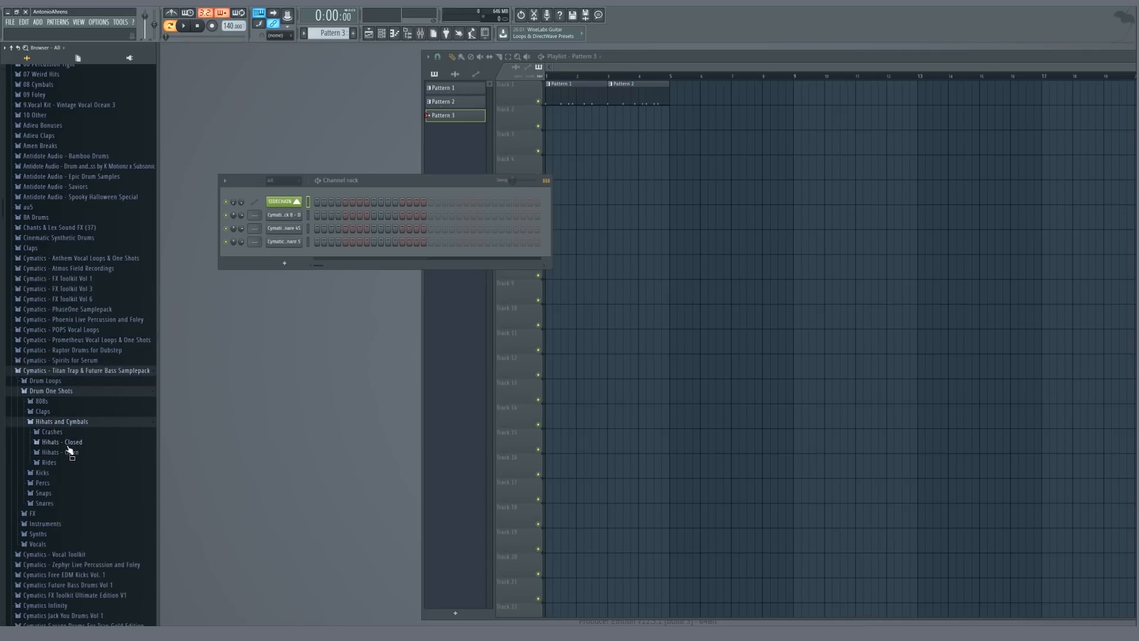
left_click(65, 444)
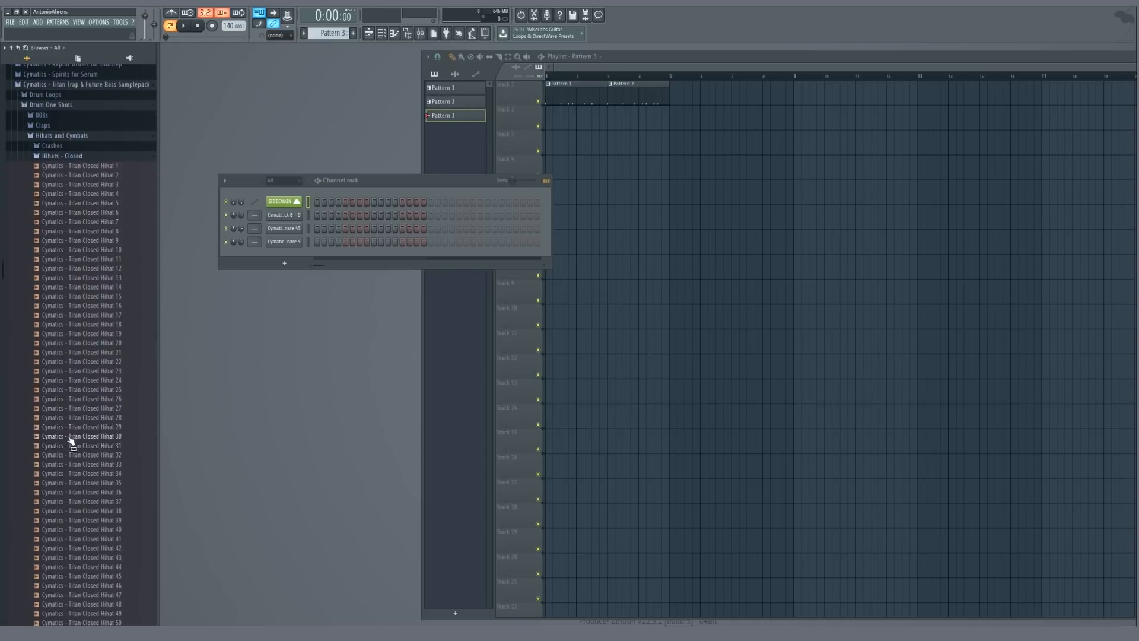
- Audition a range of Cymatics - Titan Closed Hihat samples between 4 and 19
left_click(101, 223)
left_click(99, 203)
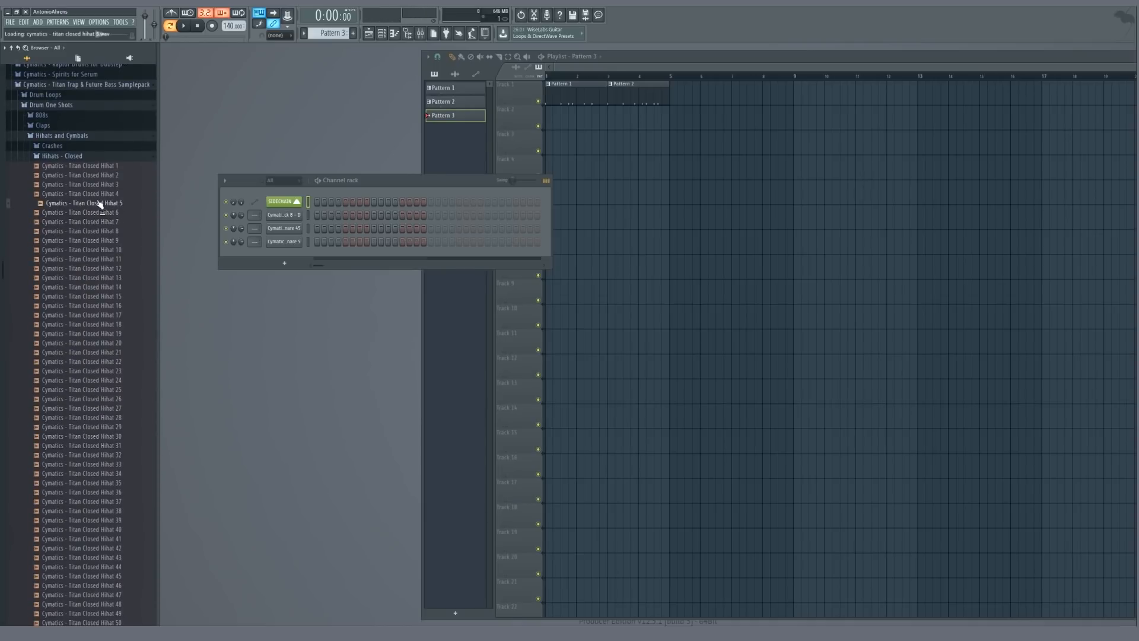
left_click(100, 197)
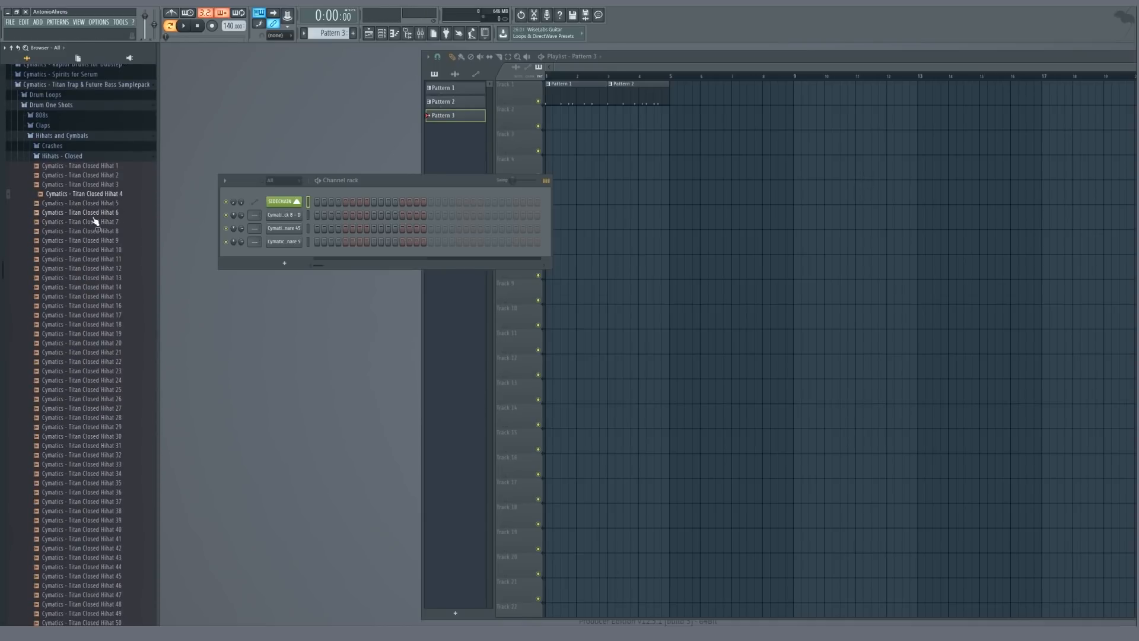
left_click(98, 241)
left_click(87, 278)
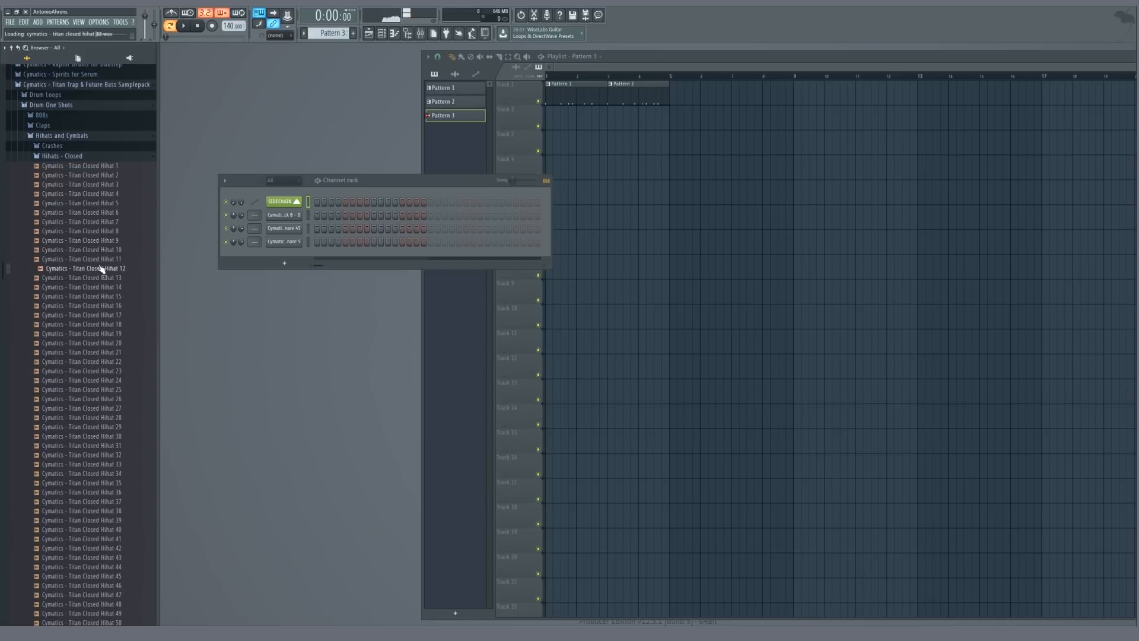
left_click(92, 287)
left_click(95, 296)
left_click(99, 306)
left_click(100, 315)
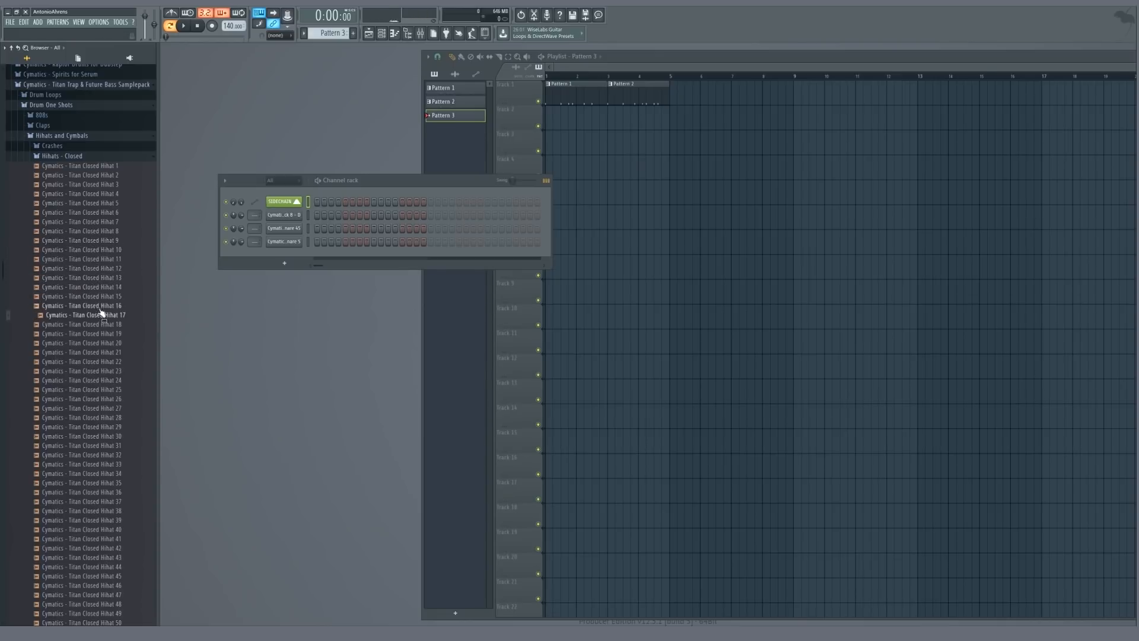
left_click(104, 324)
left_click(104, 334)
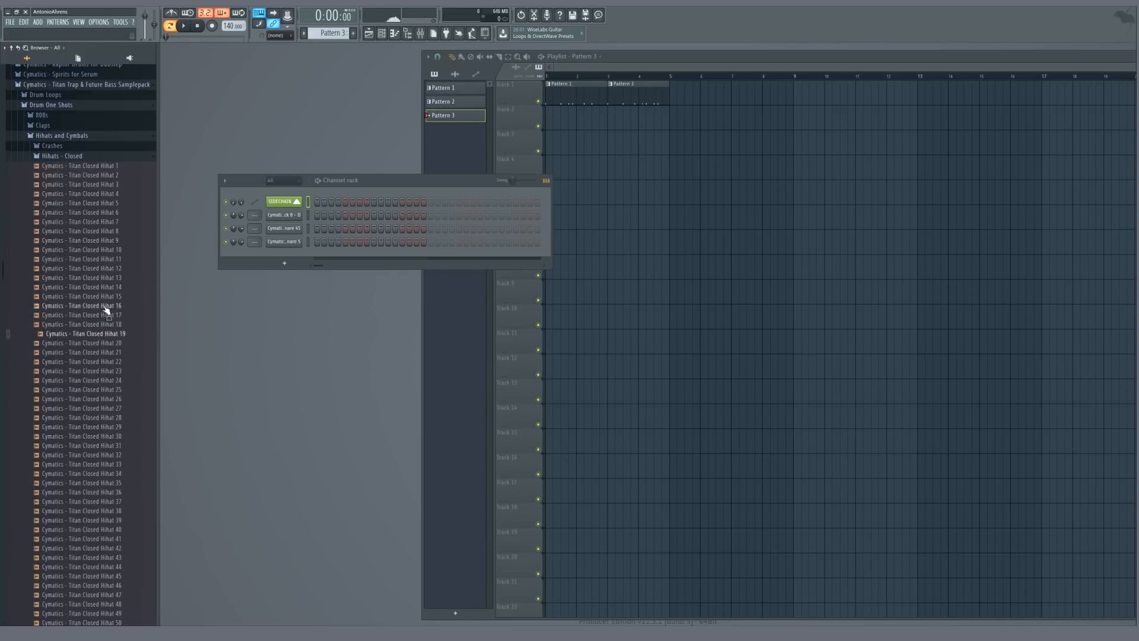
- Compare Titan Closed Hihats 14 to 16 and add Cymatics - Titan Closed Hihat 16 as a channel below the snares
left_click(103, 307)
left_click_drag(101, 307, 126, 305)
left_click(108, 297)
left_click(101, 287)
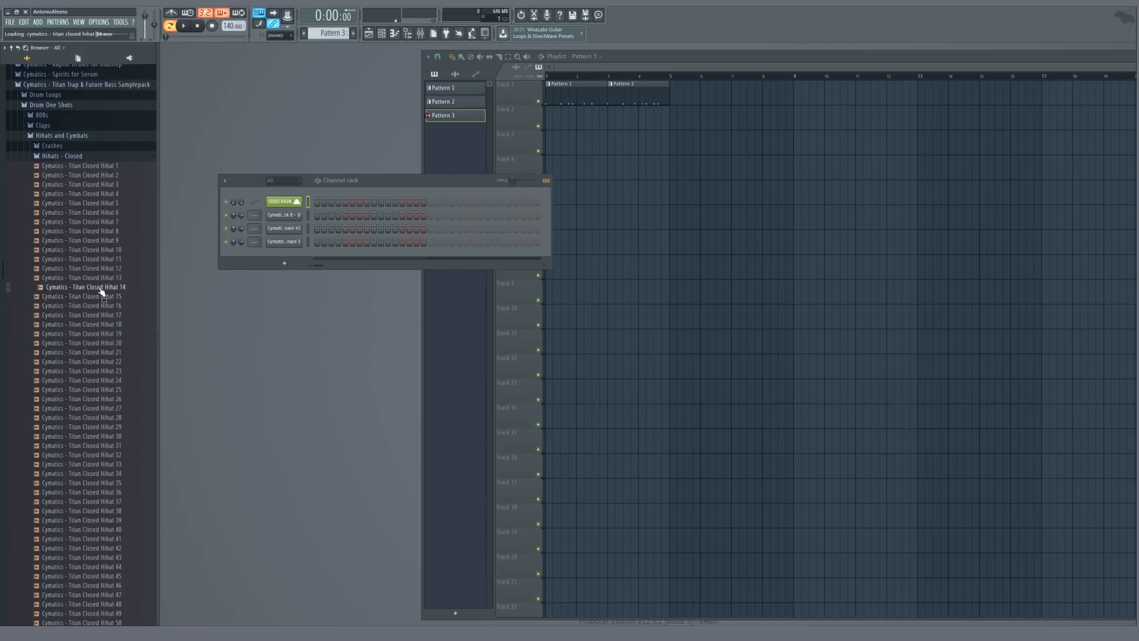
left_click(104, 307)
left_click_drag(256, 289, 287, 259)
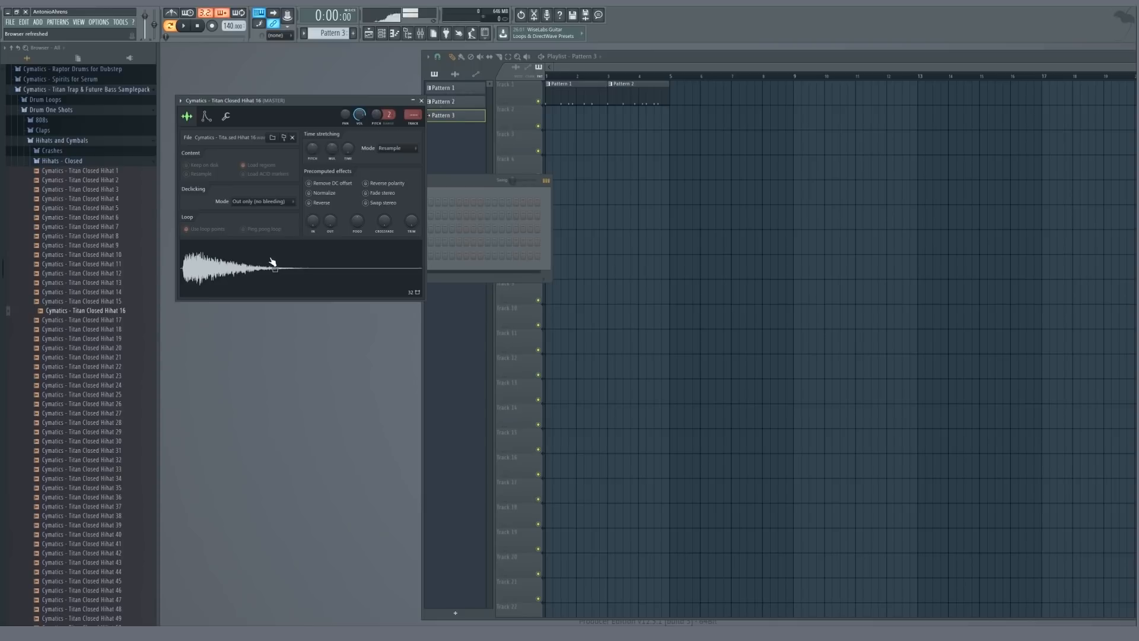
key("Escape")
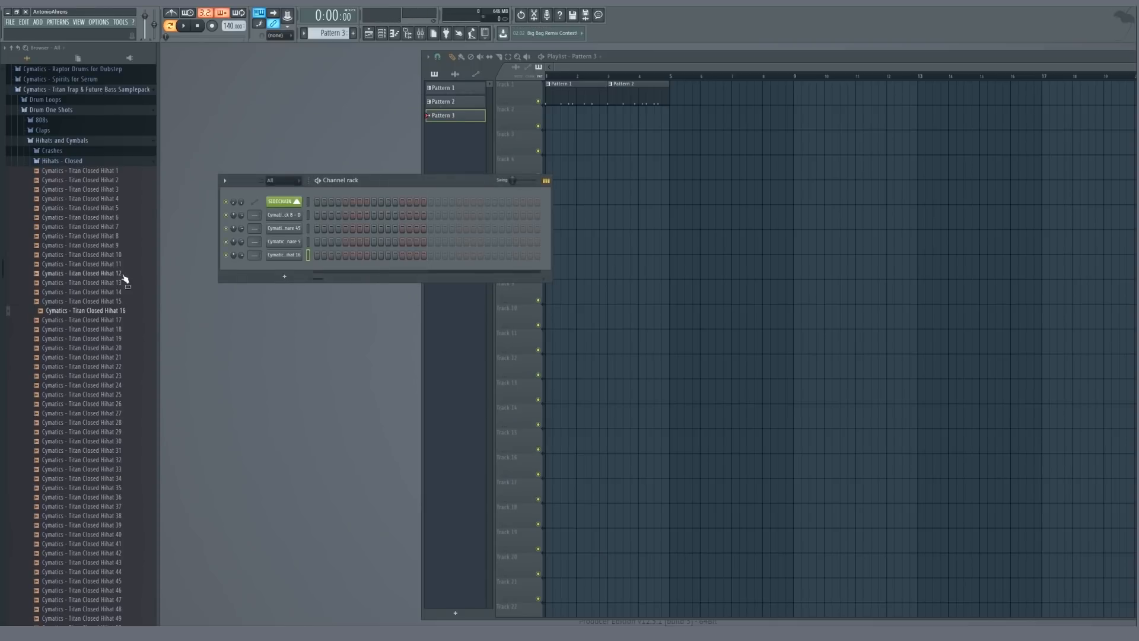
- Audition several lower-numbered Titan closed hihats, including 8, 9 and 1
left_click(109, 237)
left_click(108, 246)
left_click(102, 201)
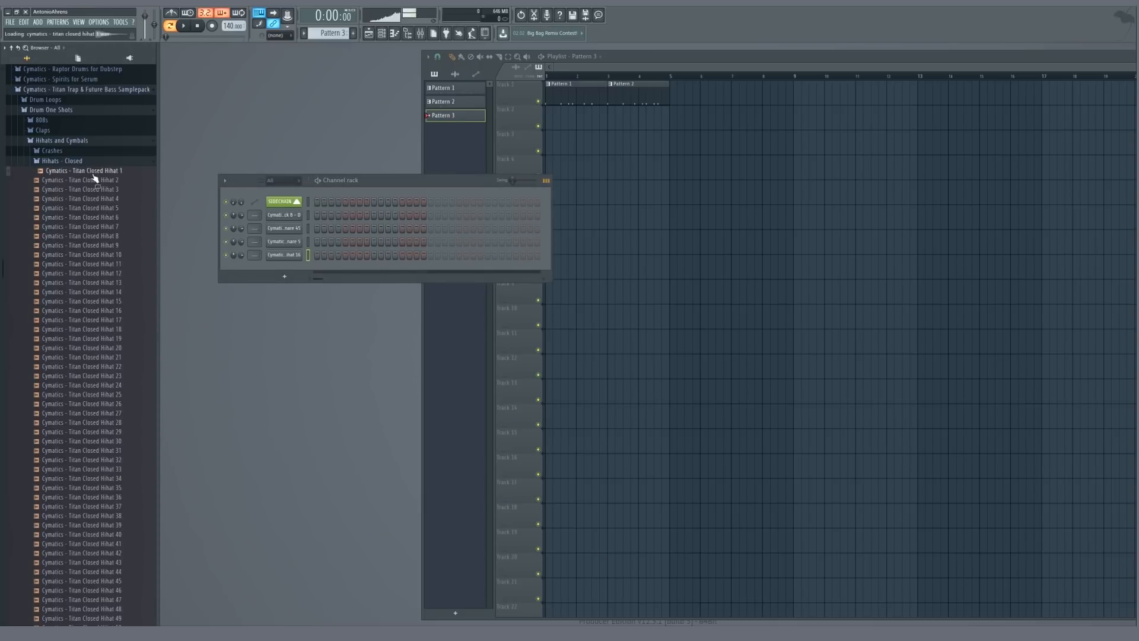
- Open the Hihats folder under Drums > Cymbals in Cymatics Savage Drums For Trap Gold Edition
left_click(64, 142)
scroll(80, 254, "up", 1)
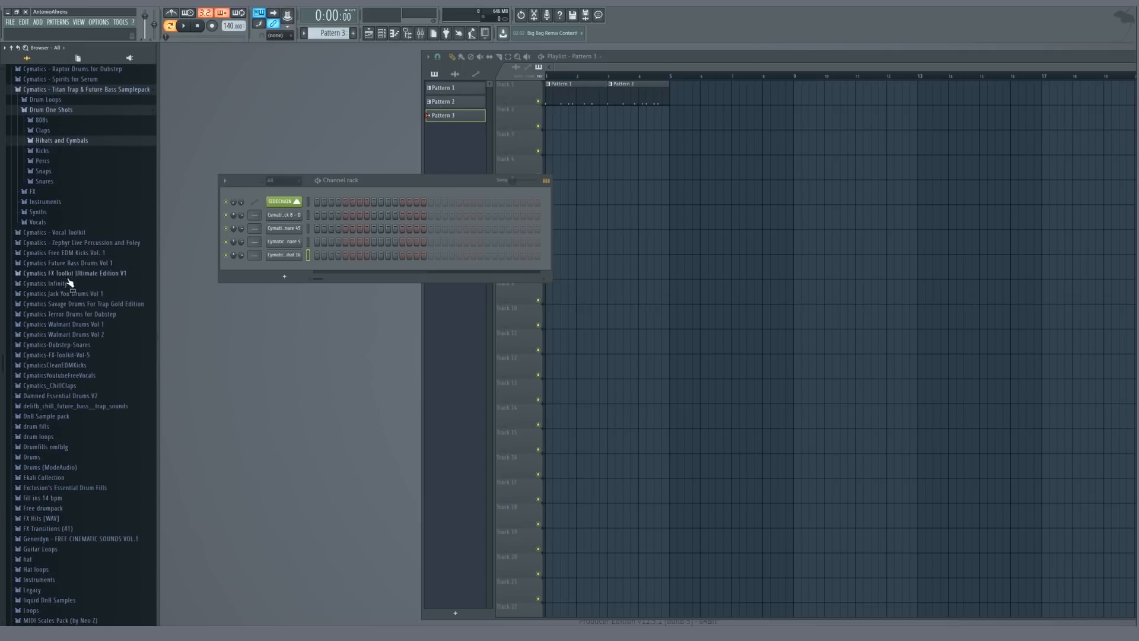
left_click(66, 304)
left_click(38, 325)
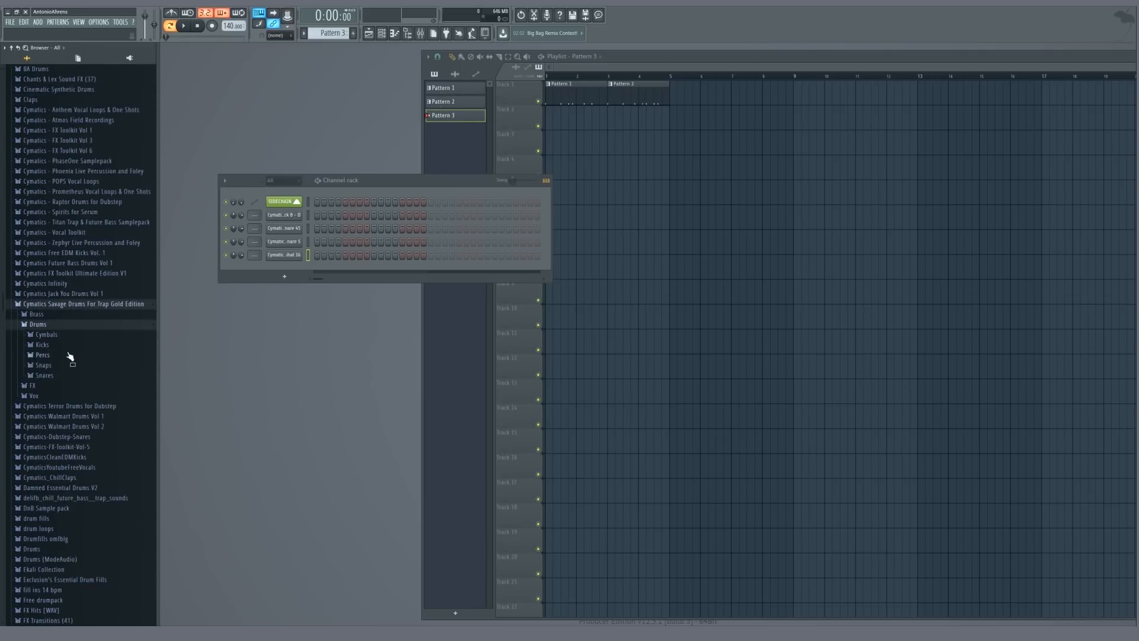
left_click(55, 336)
left_click(65, 356)
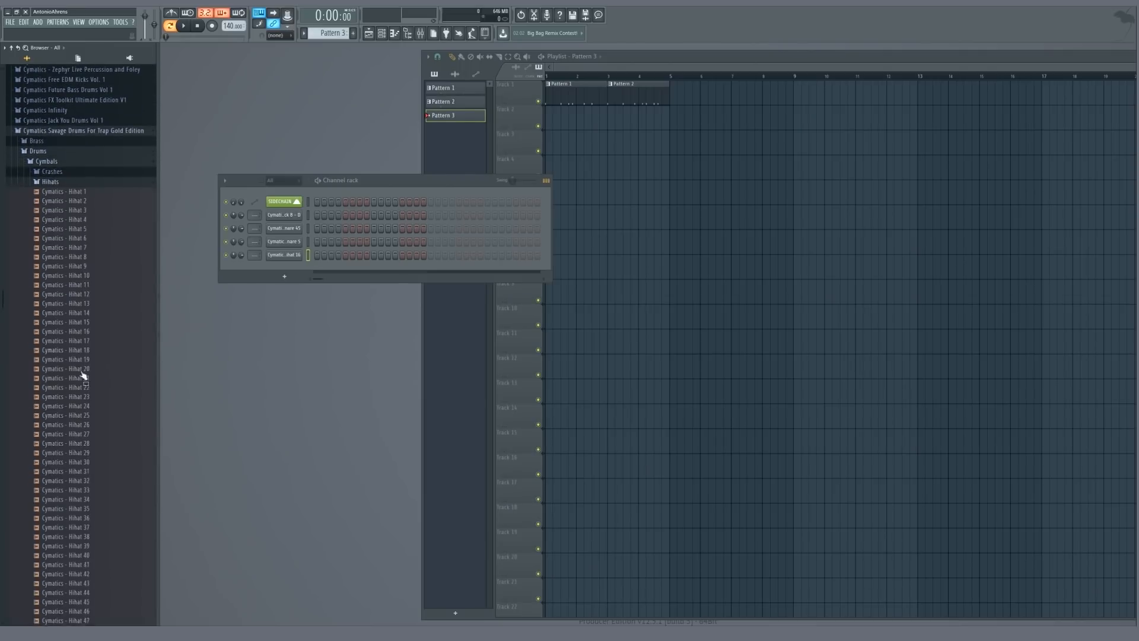
- Replace the Titan closed hihat in the last channel with Cymatics - Hihat 9
left_click(83, 240)
left_click_drag(78, 245, 284, 255)
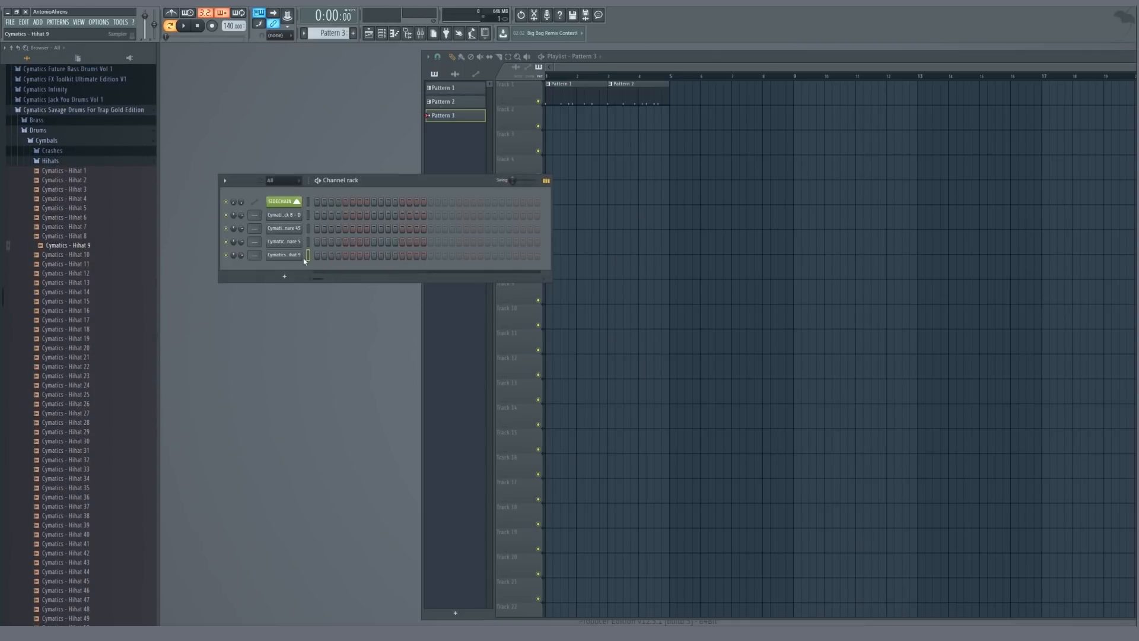
- Place Pattern 3 as a two-bar clip at the start of Track 2, with Hihat 9 hits on steps 1 and 5
left_click(571, 113)
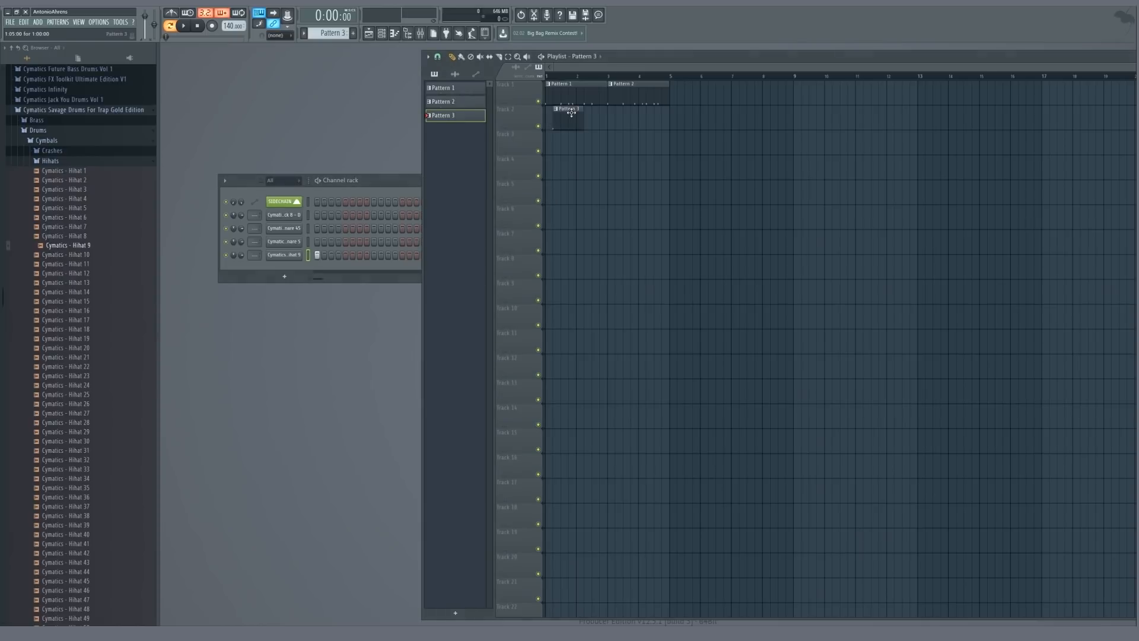
left_click_drag(571, 109, 606, 109)
left_click(374, 187)
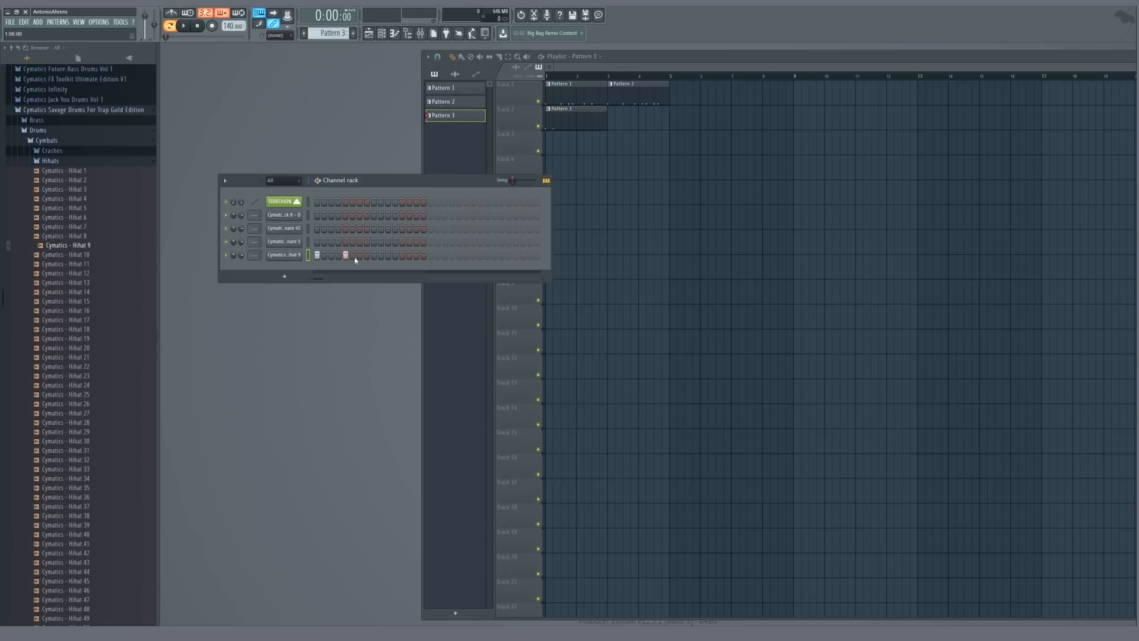
- Switch playback to song mode and preview the start of the arrangement
left_click(565, 76)
key("l")
scroll(528, 122, "up", 6)
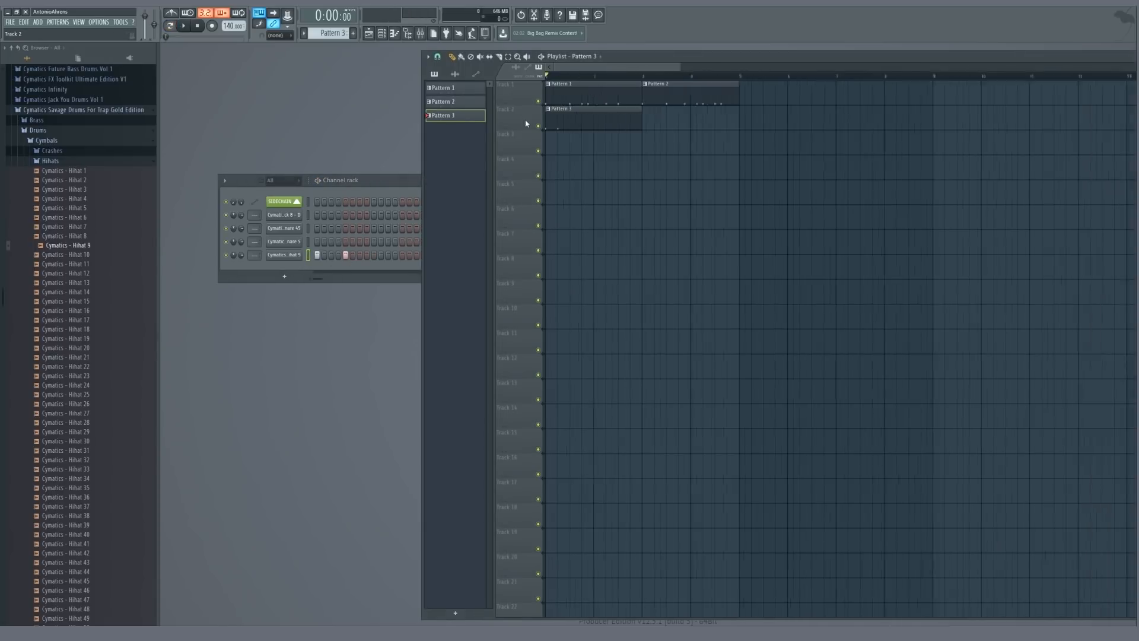
key("space")
key("space")
- In Hihat 9's piano roll, draw a five-note C5 roll before beat 3 of bar 1, followed by eighth-note hits, and preview it
right_click(285, 255)
left_click(318, 257)
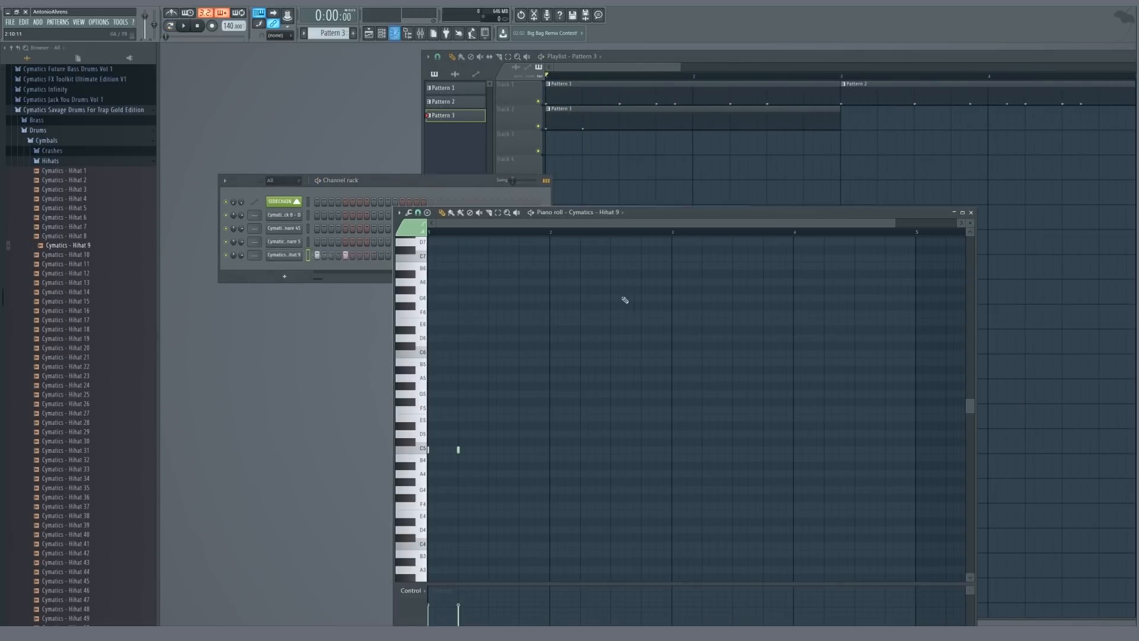
scroll(543, 452, "down", 1)
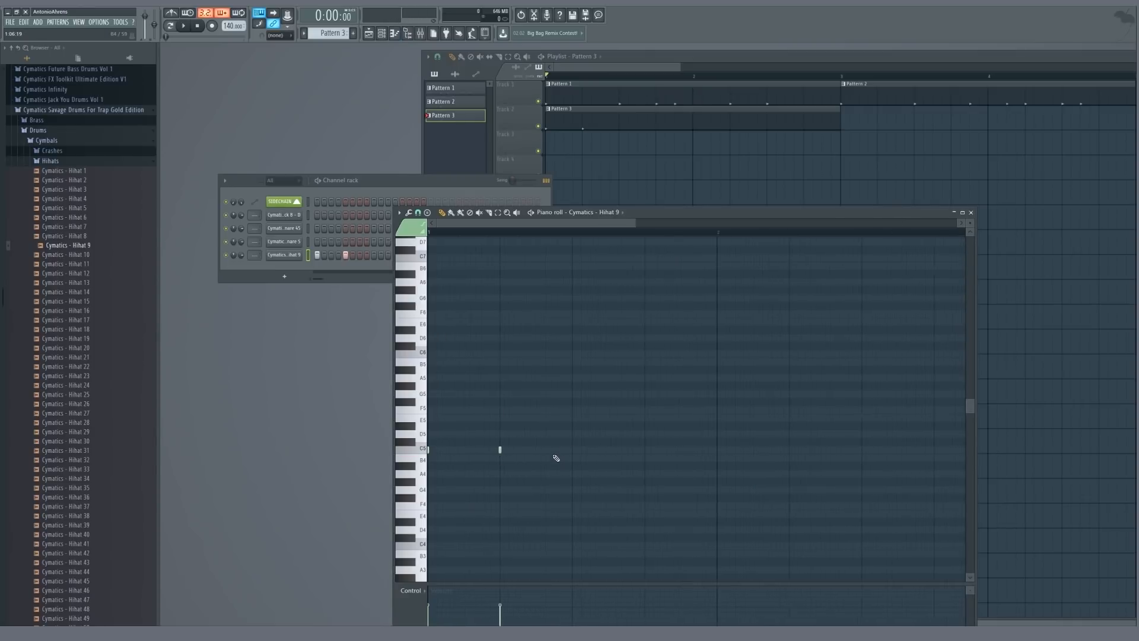
left_click(534, 450)
left_click(542, 450)
left_click(557, 450)
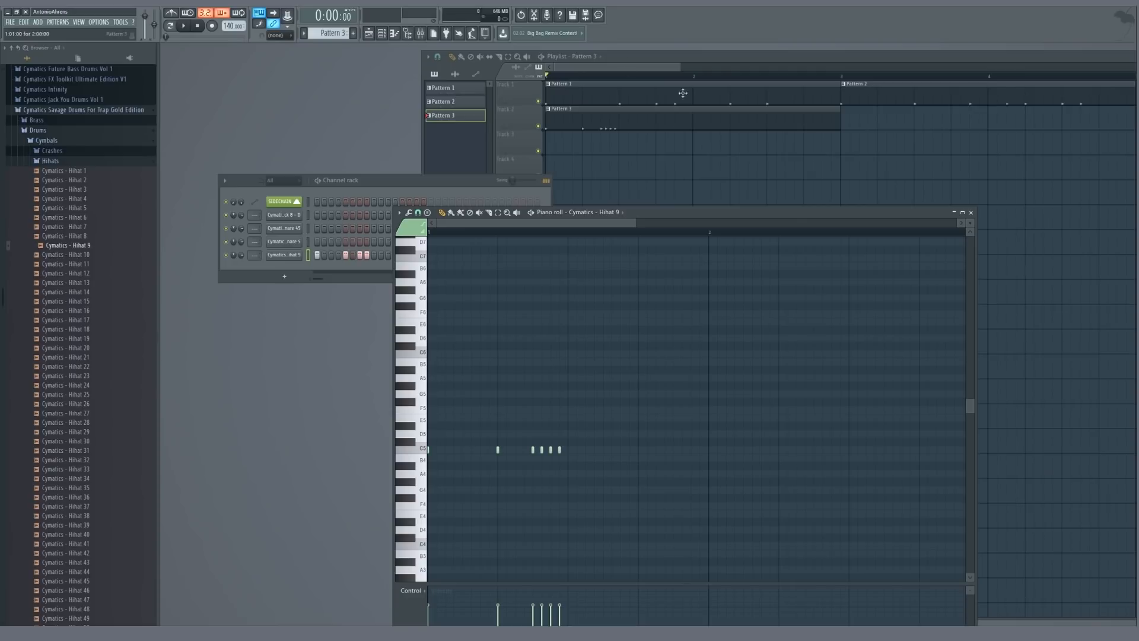
left_click(602, 449)
scroll(584, 427, "up", 2)
key("space")
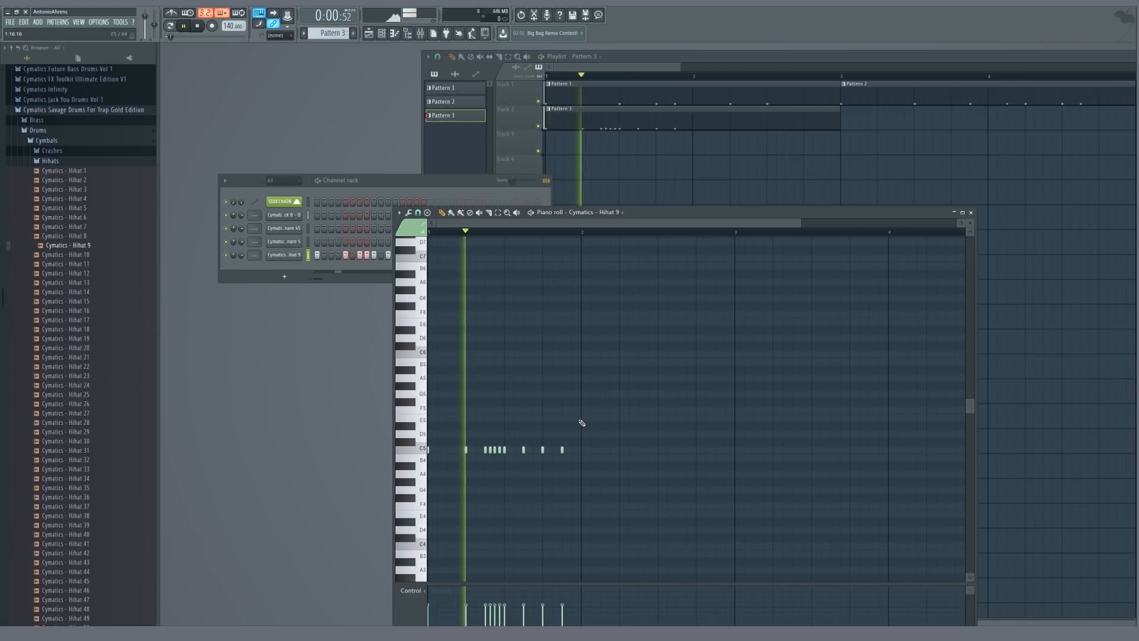
key("space")
- Fill bar 2 of Hihat 9 with C5 eighth-note hits around another five-note roll leading into beat 3
left_click(581, 450)
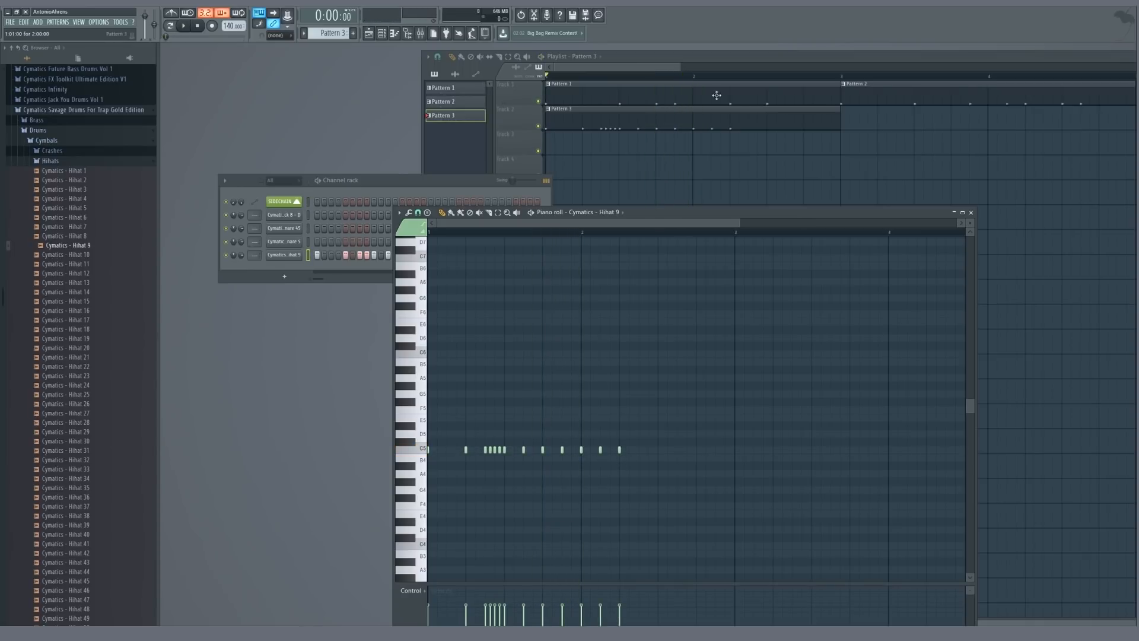
scroll(631, 451, "up", 3)
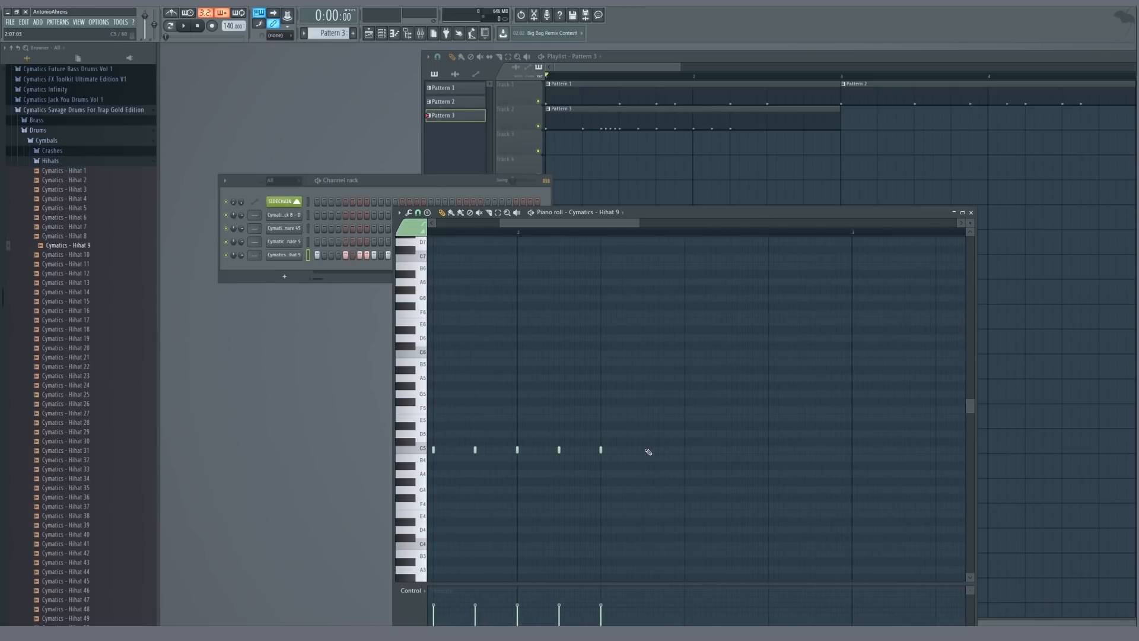
scroll(655, 455, "down", 1)
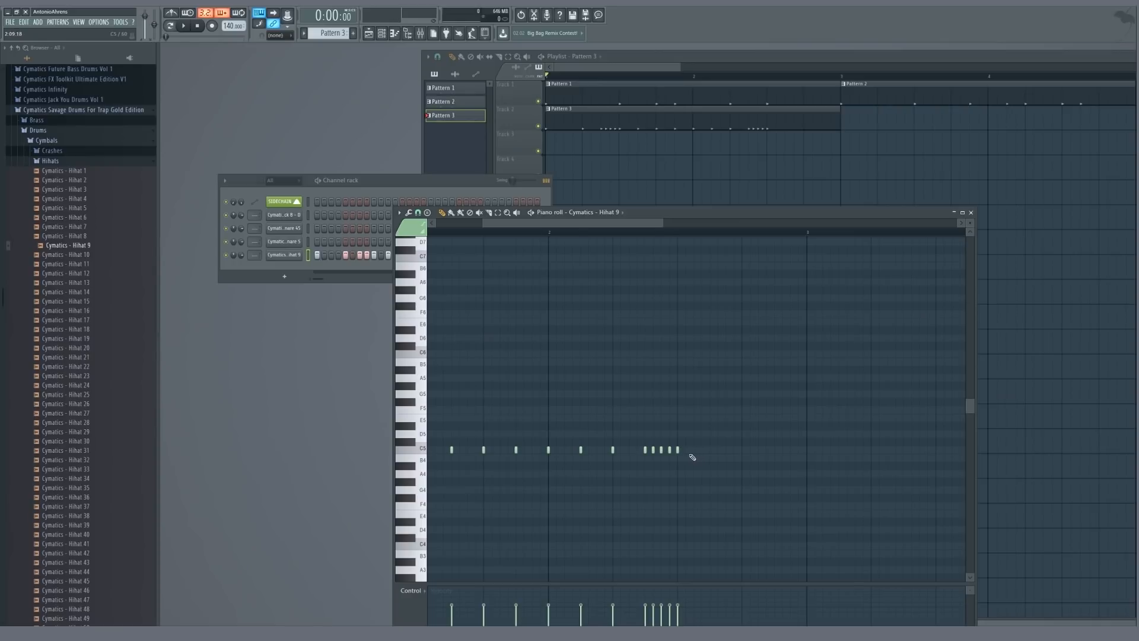
left_click(711, 451)
left_click(742, 451)
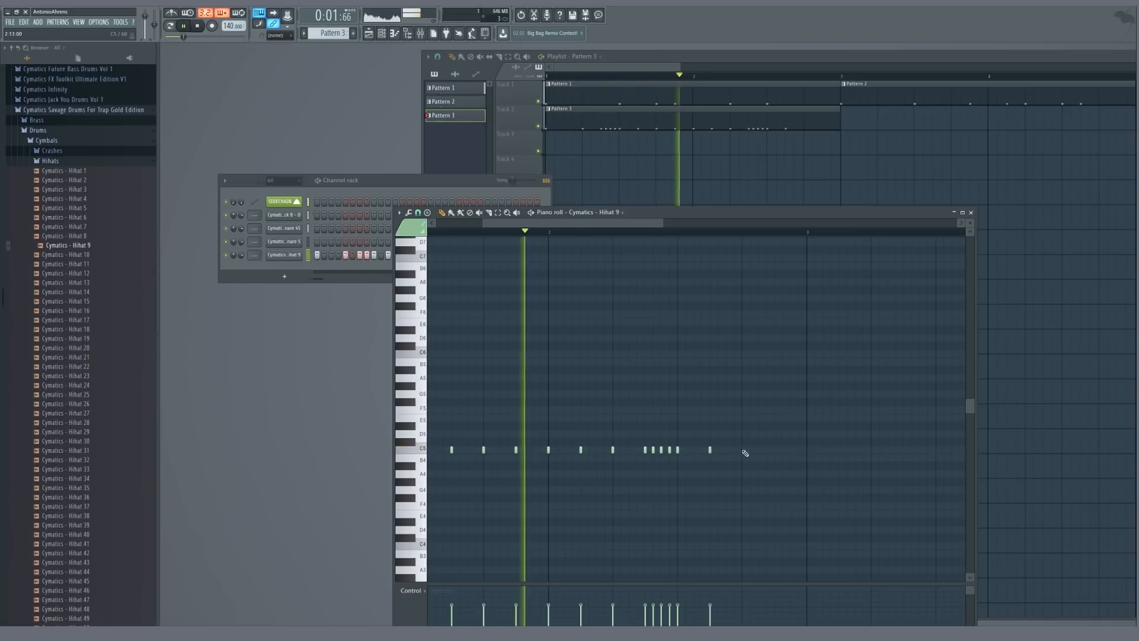
left_click(775, 451)
key("space")
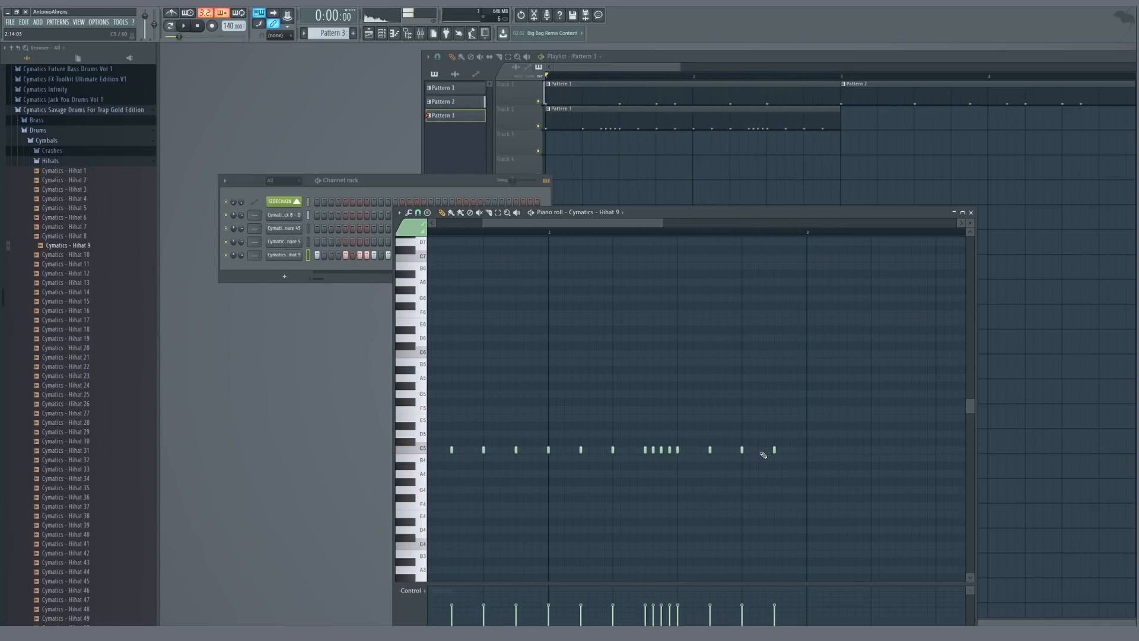
- Play back the two-bar Hihat 9 pattern with the drums and close its piano roll
scroll(790, 439, "down", 1)
scroll(791, 437, "down", 1)
key("space")
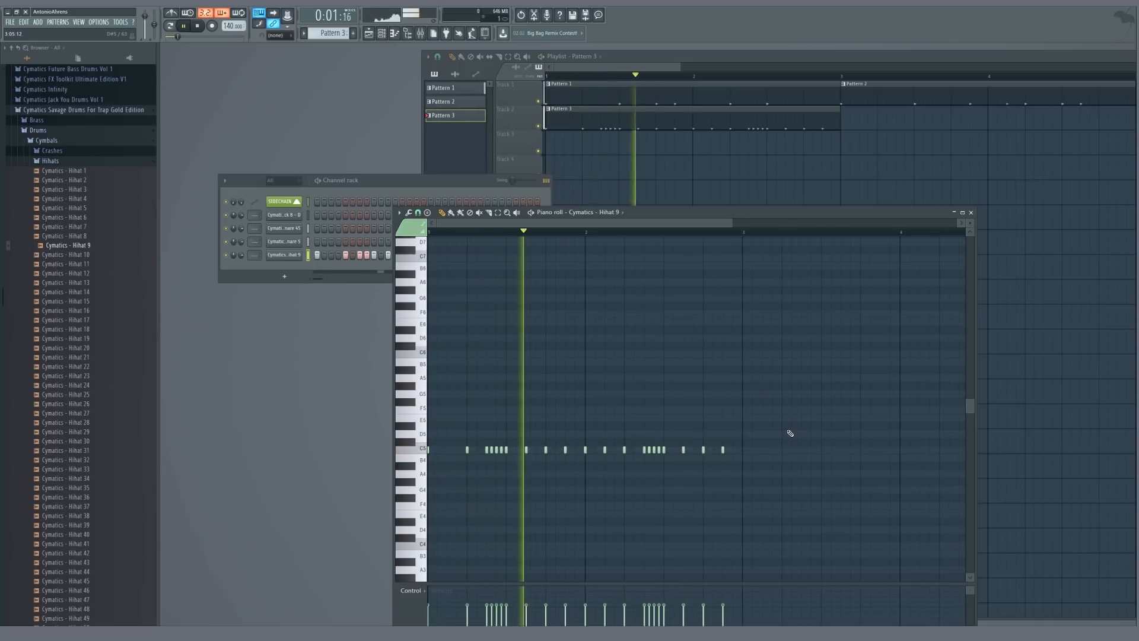
key("Escape")
key("space")
- Adjust the sample fade-out of Hihat 9 while listening to the arrangement
left_click(297, 256)
left_click_drag(330, 222, 330, 197)
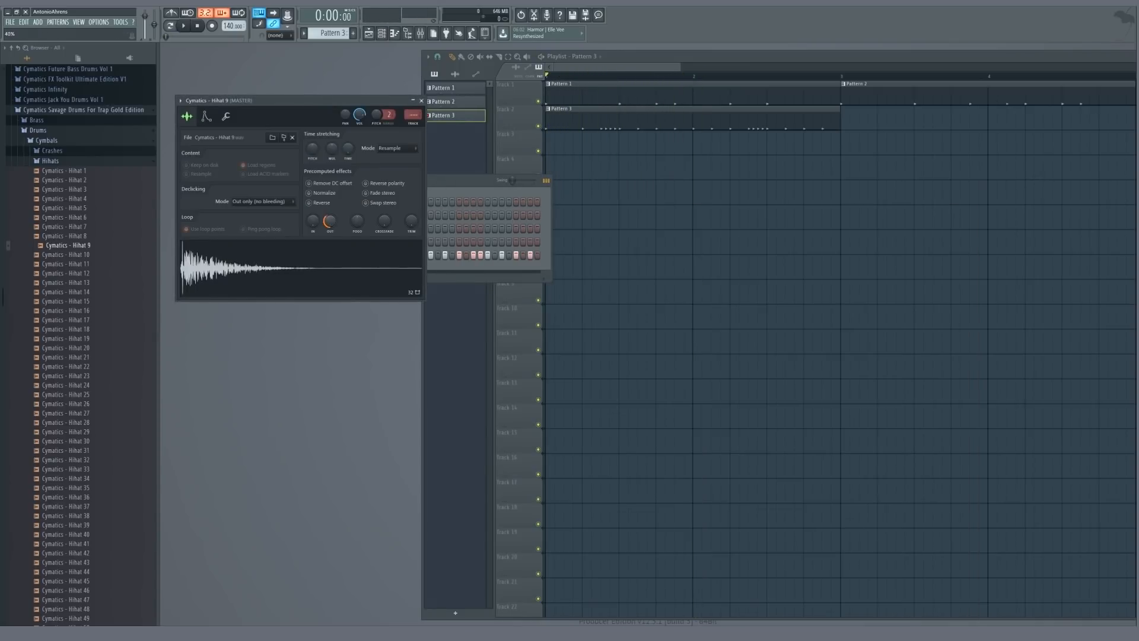
key("space")
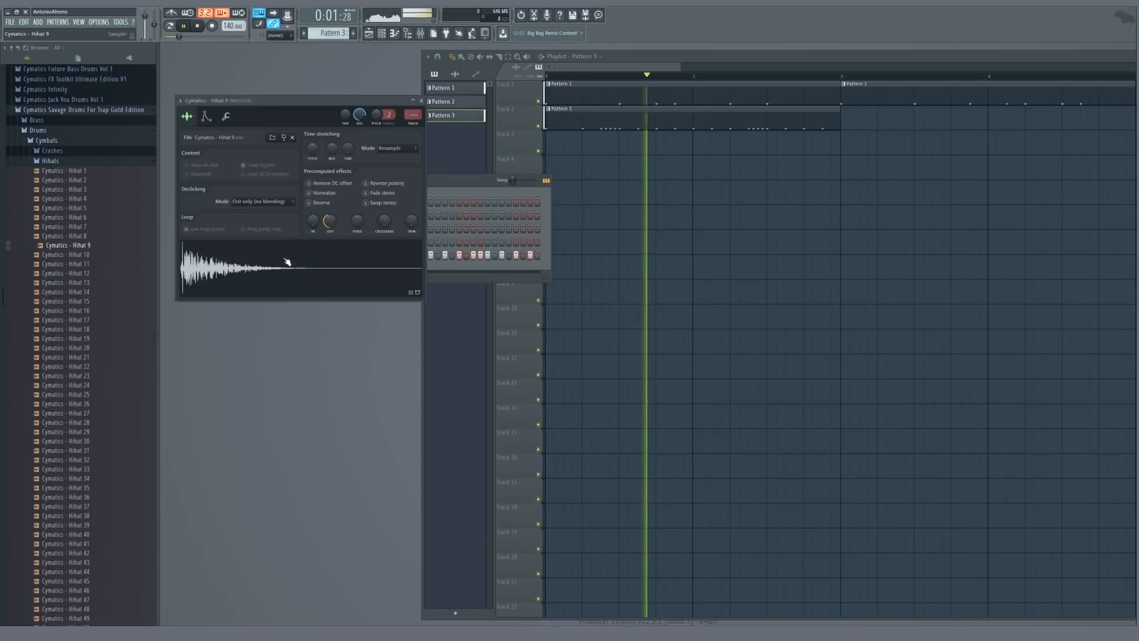
left_click_drag(333, 223, 332, 234)
key("Escape")
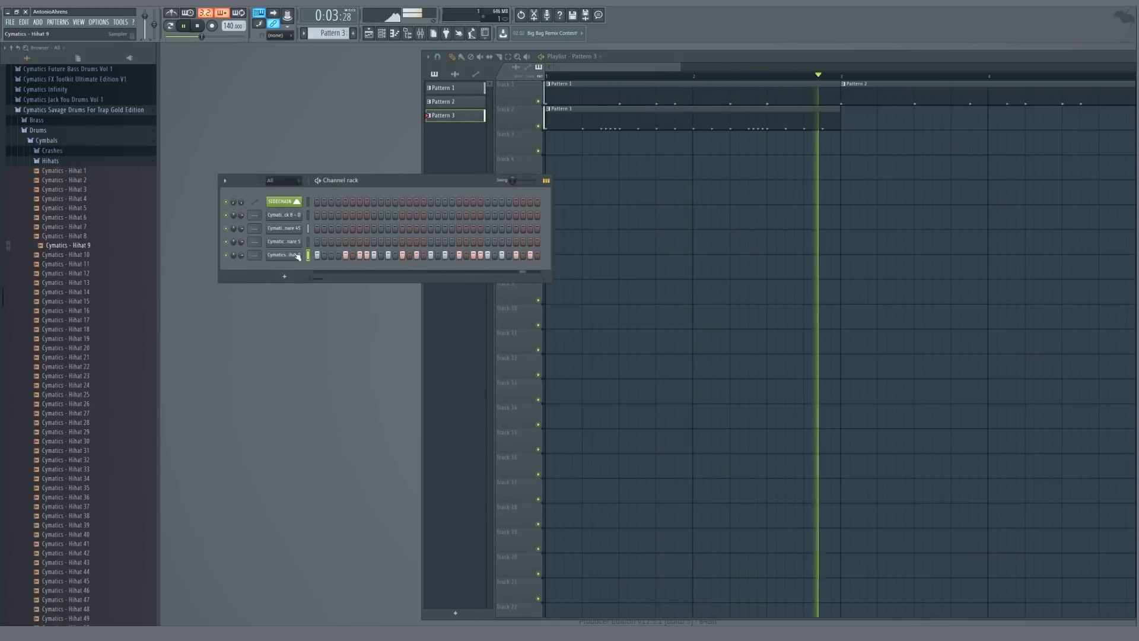
key("space")
left_click(292, 257)
key("Escape")
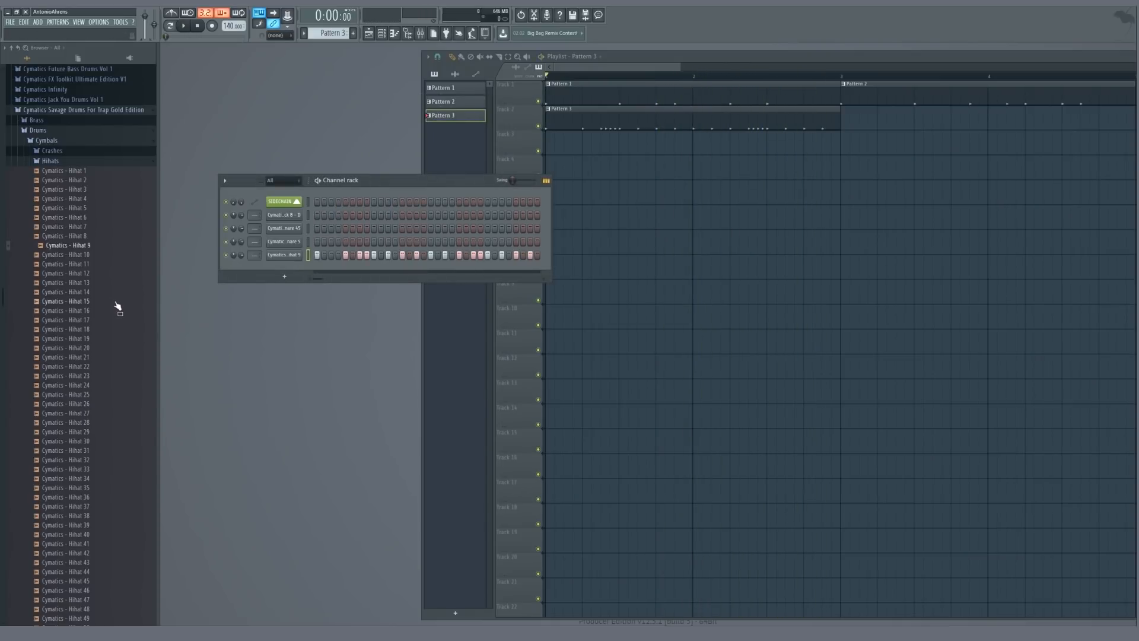
- Audition Cymatics hihat samples between 4 and 19 for a second hihat layer
left_click(81, 311)
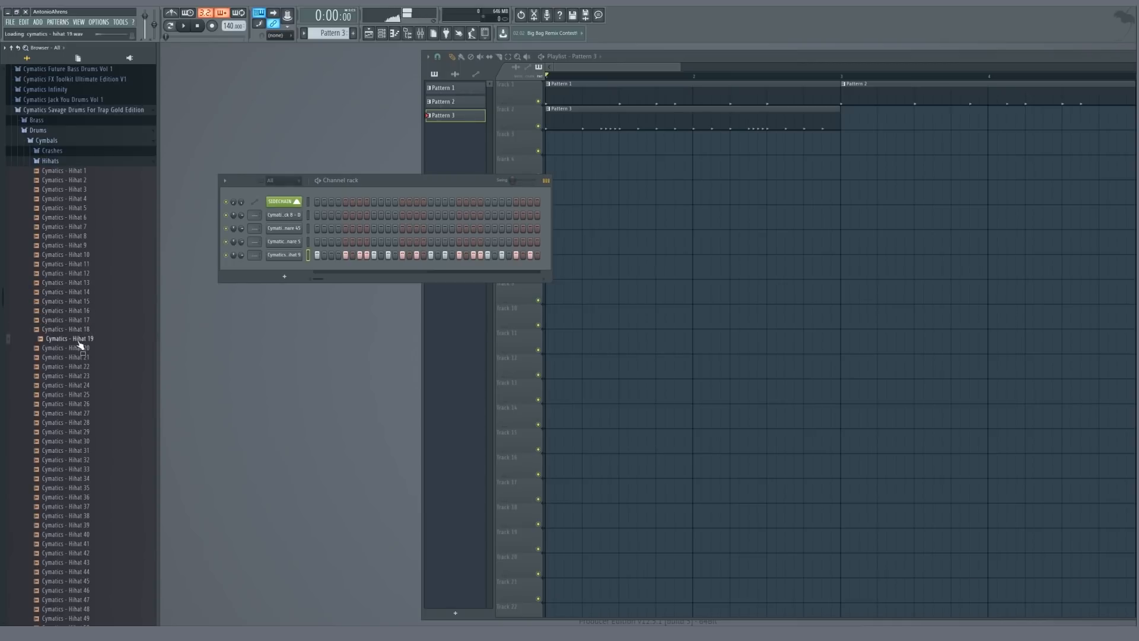
left_click(68, 228)
left_click(69, 198)
left_click(67, 199)
left_click(70, 265)
left_click(71, 274)
left_click(71, 265)
left_click(74, 292)
left_click(75, 274)
left_click(76, 282)
left_click(77, 292)
left_click(77, 303)
left_click(79, 330)
- Add Cymatics - Hihat 16 as a new channel below Hihat 9, normalize it and add a fade-out
left_click_drag(81, 310, 291, 291)
left_click(335, 206)
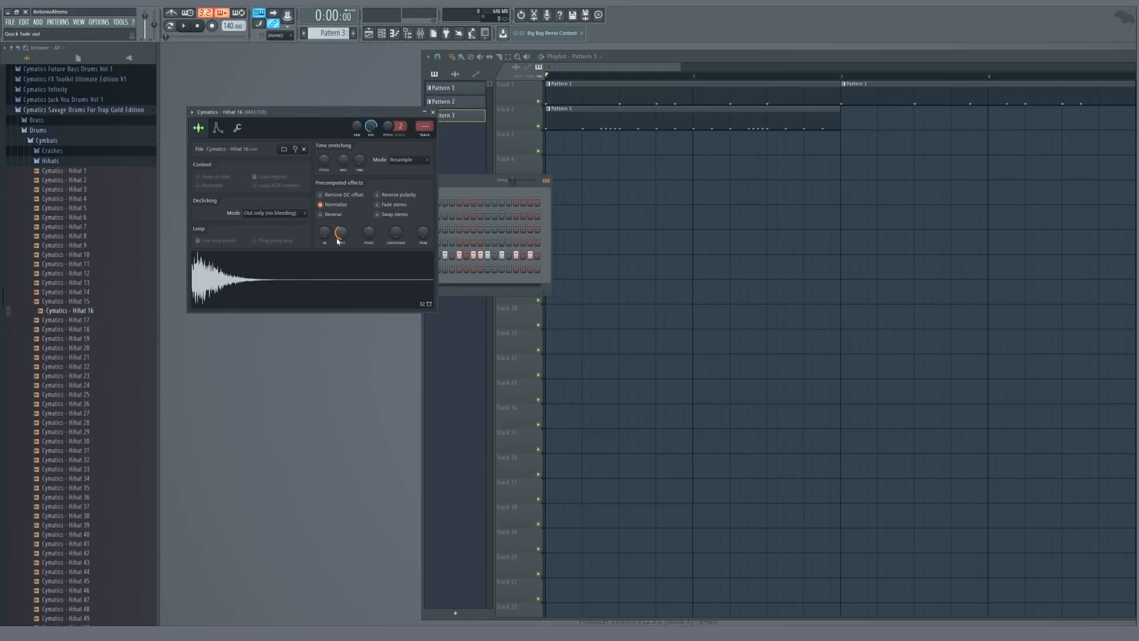
left_click(433, 112)
- Draw two C5 notes for Hihat 16 on the two Hihat 9 hits following the bar 1 roll, and preview them
right_click(284, 268)
left_click(320, 272)
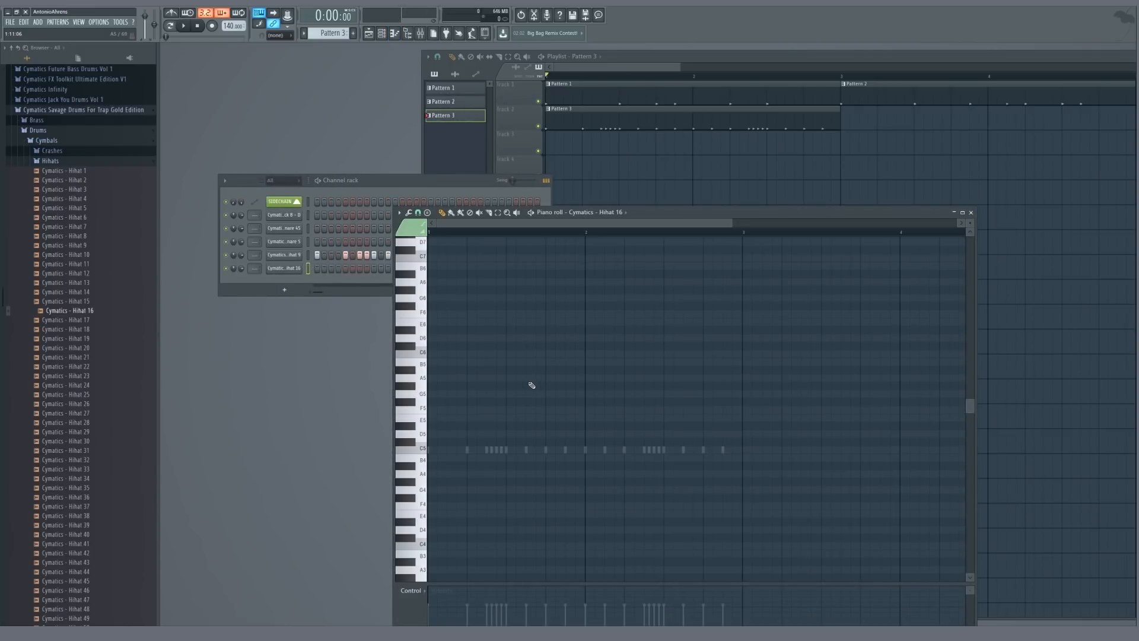
key("space")
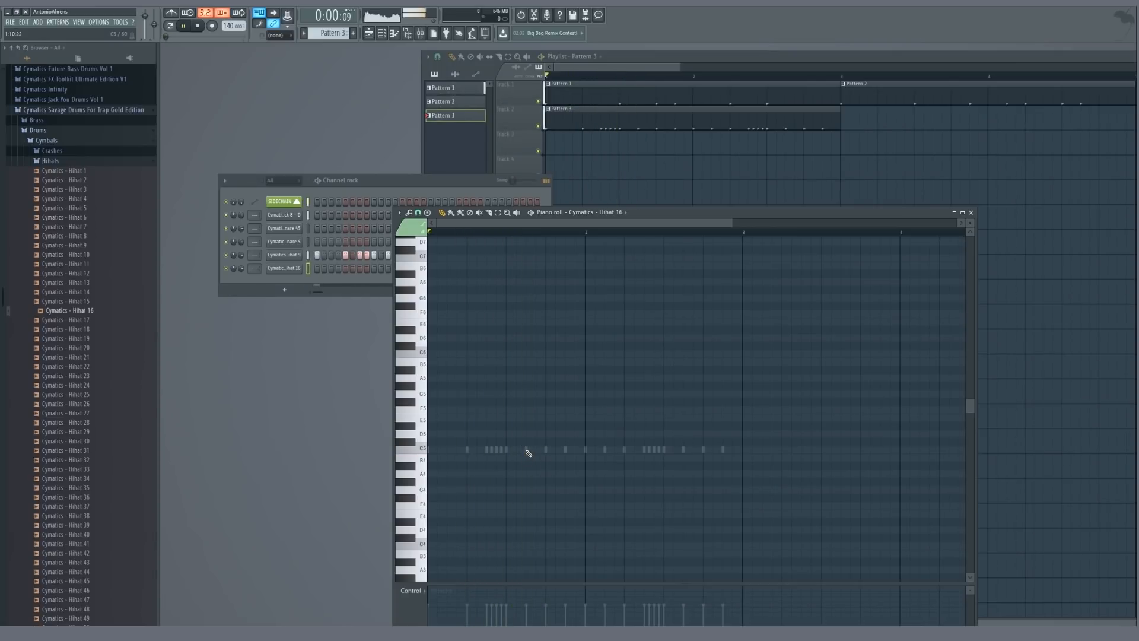
left_click(527, 451)
key("space")
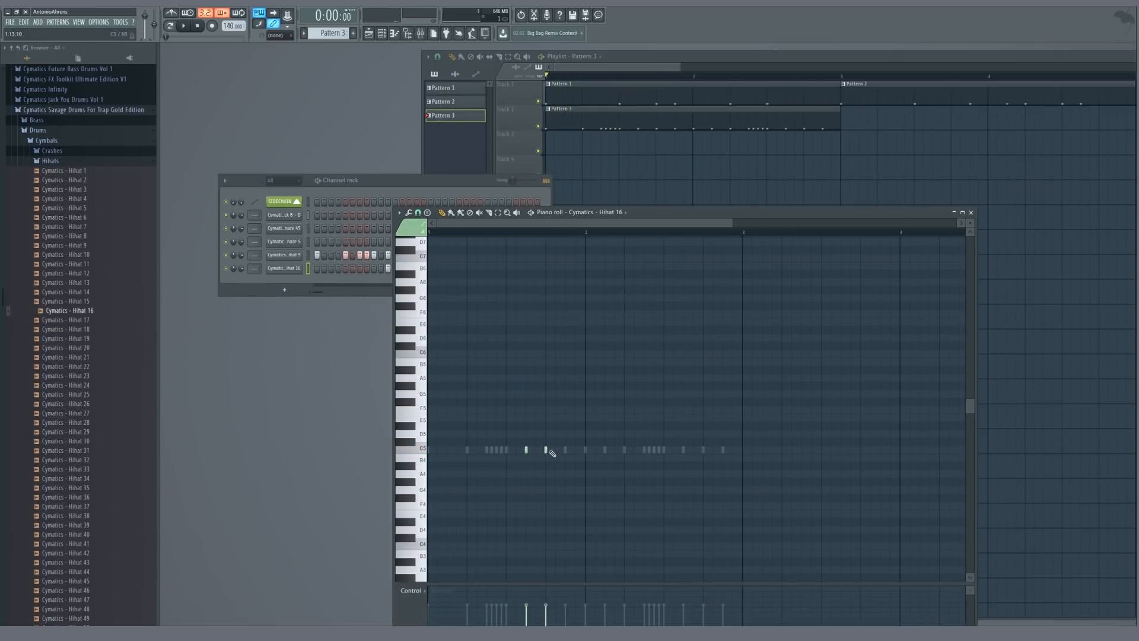
key("space")
key("space")
- Transpose the two Hihat 16 notes down to F#4 and add two F#4 notes and a D4 after the bar 2 roll
scroll(538, 449, "down", 2)
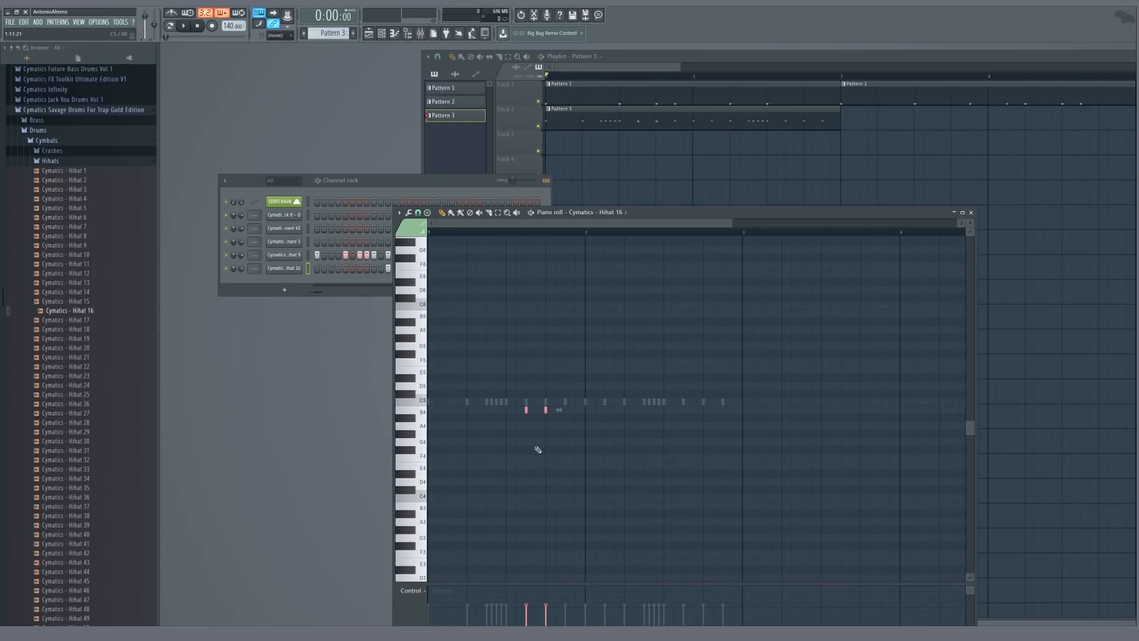
key("shift+Down")
key("space")
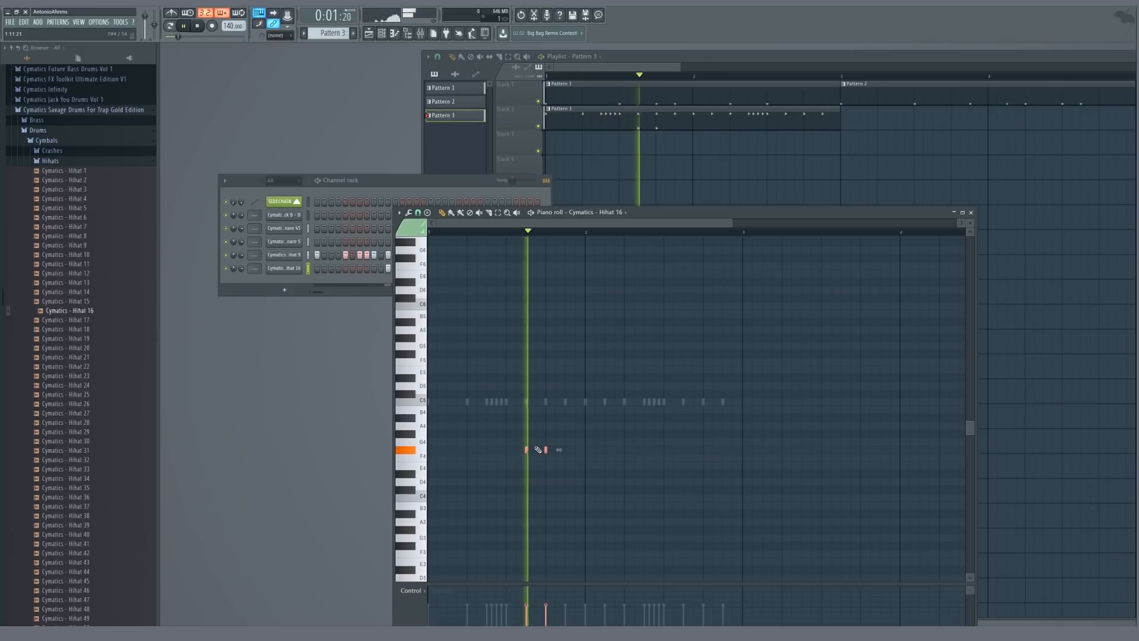
key("space")
left_click(688, 451)
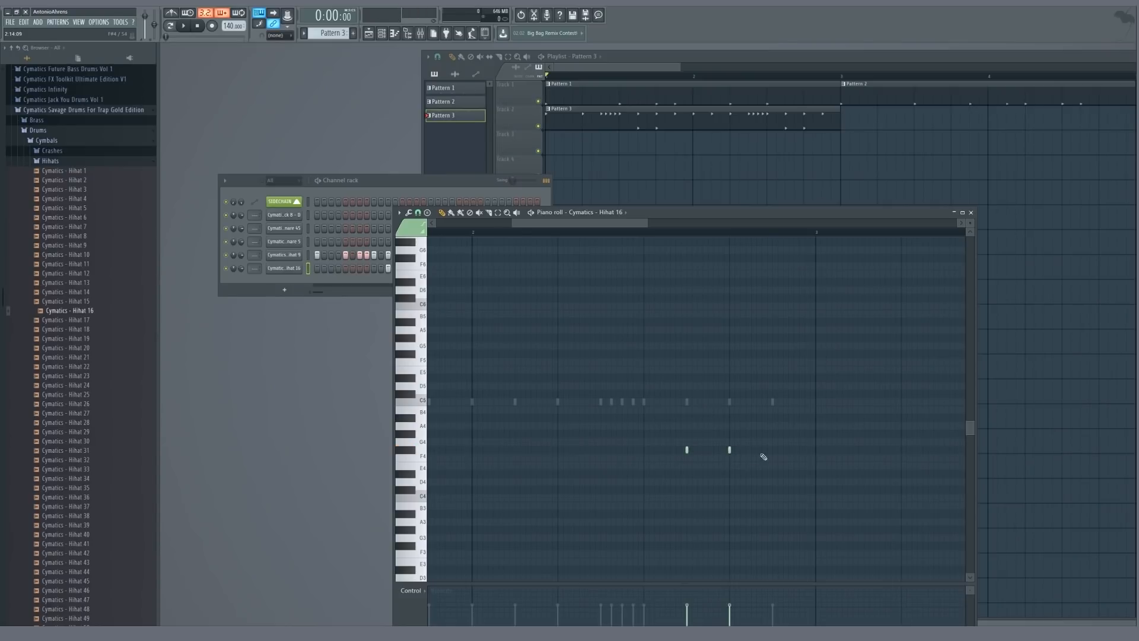
key("F7")
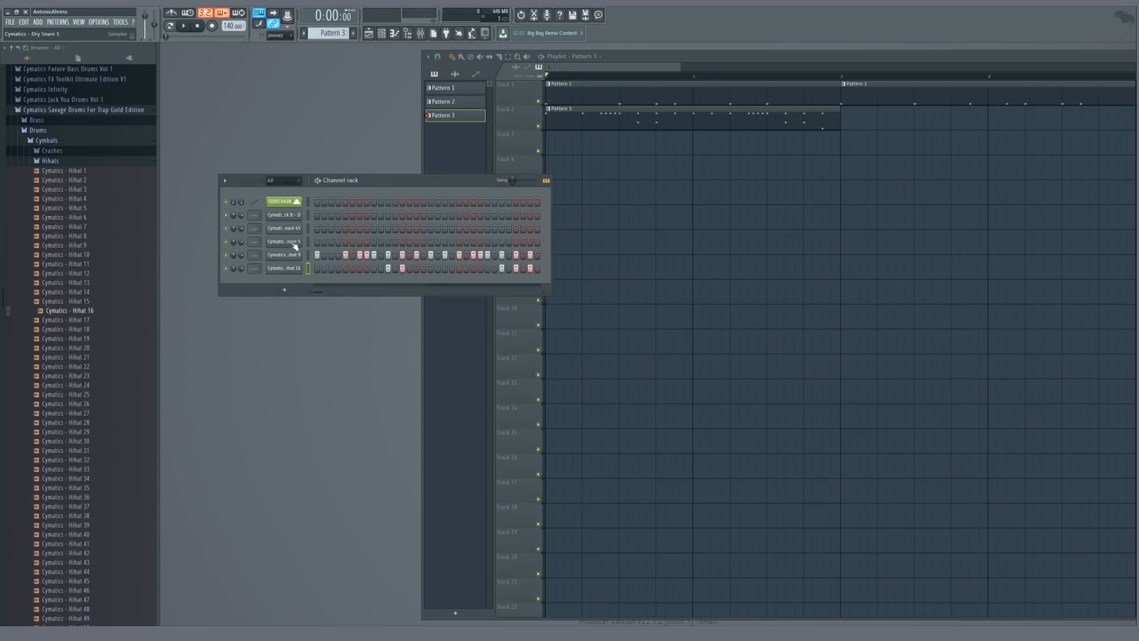
- Increase the sample fade-out of Hihat 16 and play the arrangement
left_click(286, 269)
left_click_drag(342, 233, 342, 184)
key("space")
key("Escape")
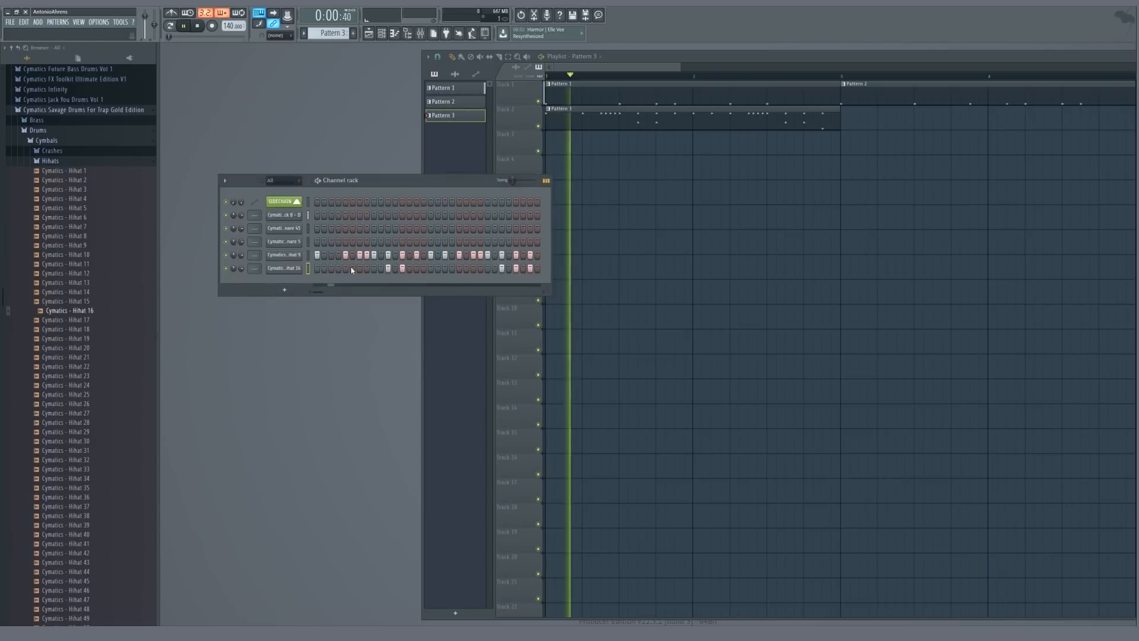
- Audition Hihats 12, 11 and 10, replace the Hihat 16 sample with Cymatics - Hihat 10, and play the result
left_click(283, 269)
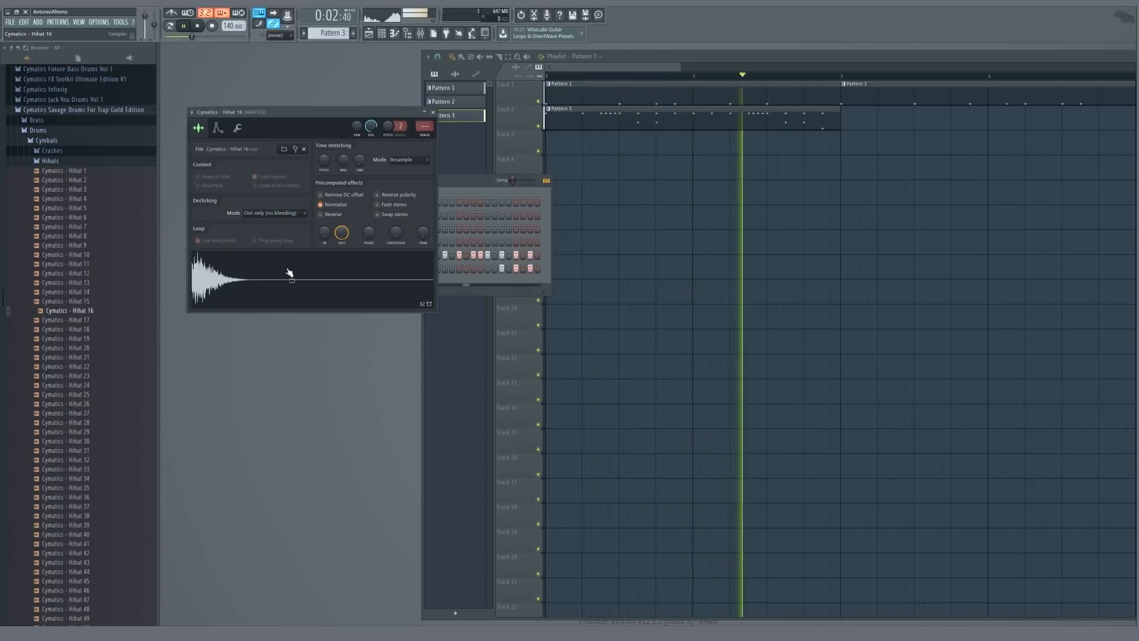
key("space")
left_click(84, 274)
left_click(80, 264)
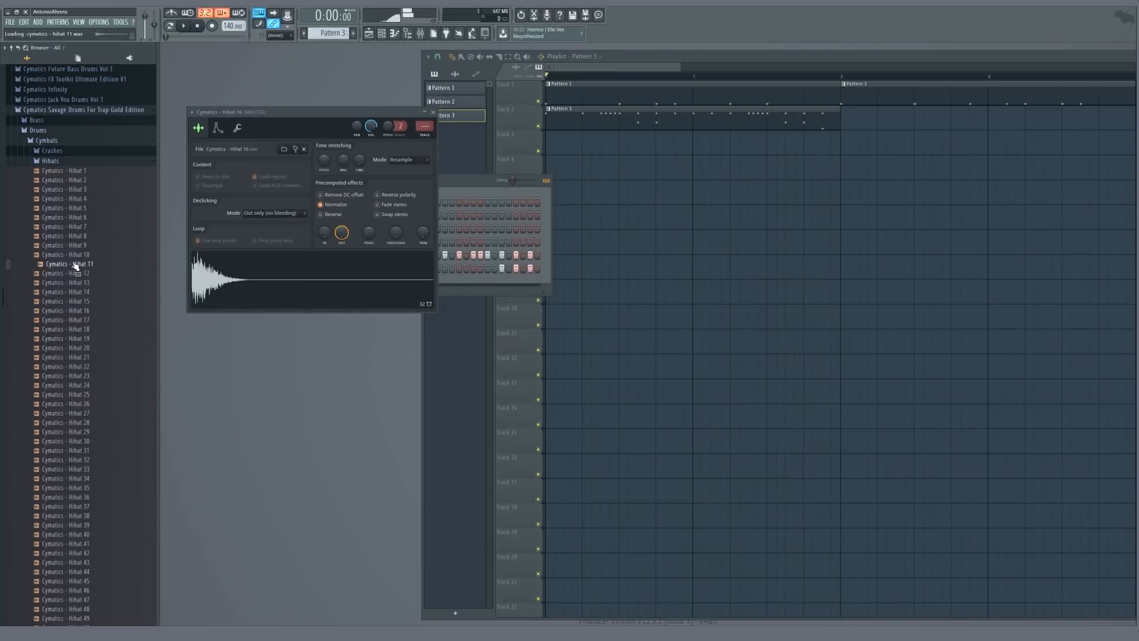
left_click(77, 256)
left_click_drag(101, 265, 318, 287)
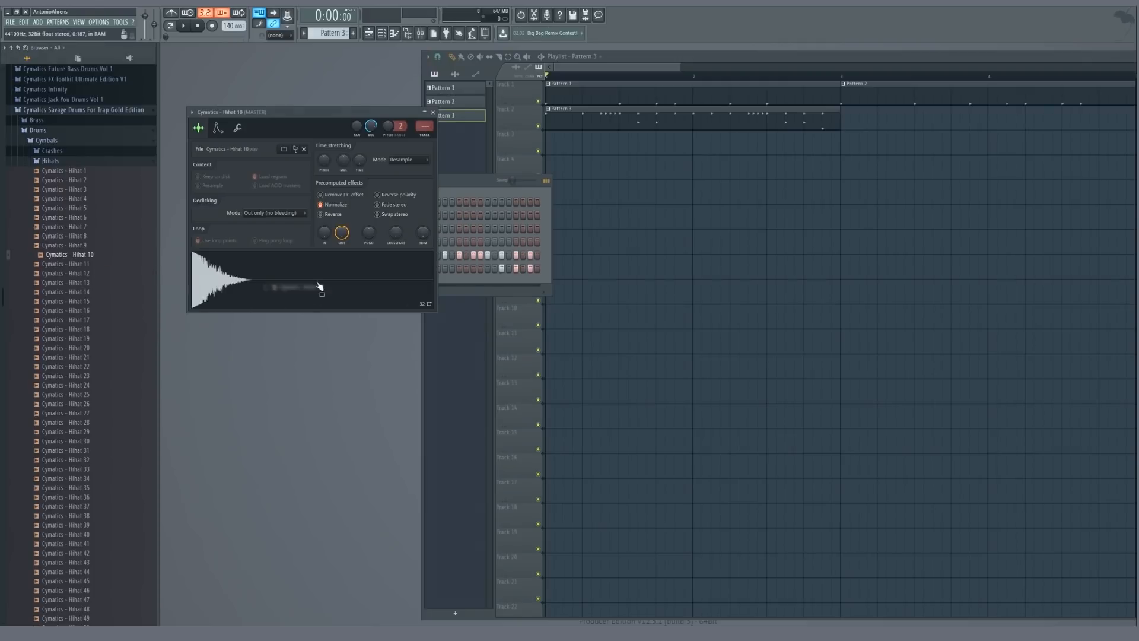
key("space")
key("Escape")
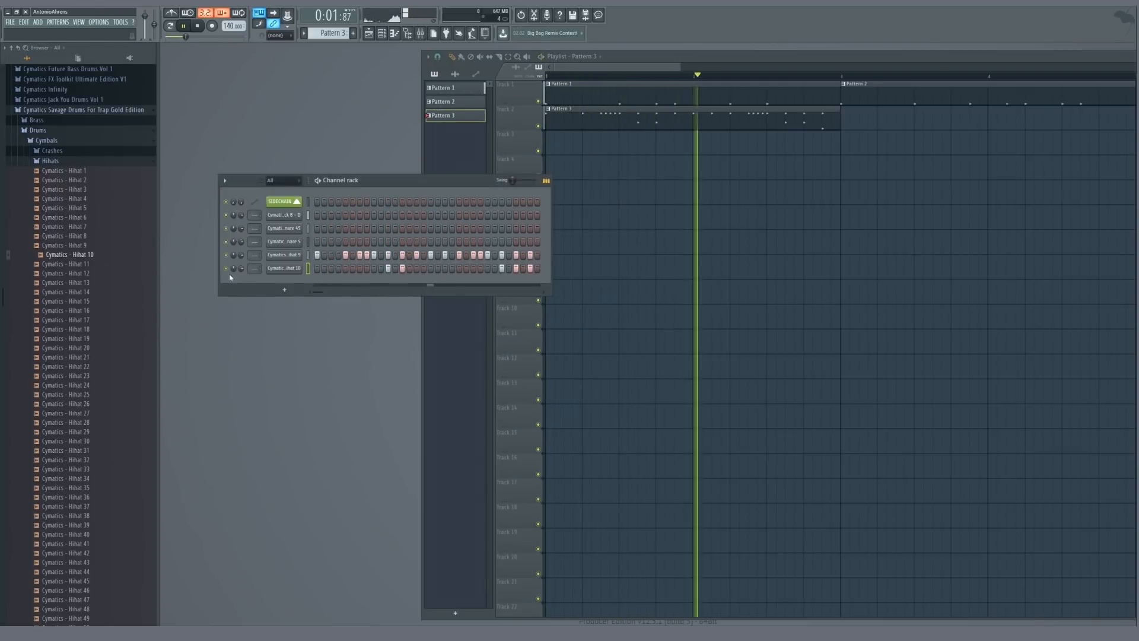
- Delete the D4 note at the end of bar 2 in Hihat 10's piano roll
left_click(284, 268)
key("Escape")
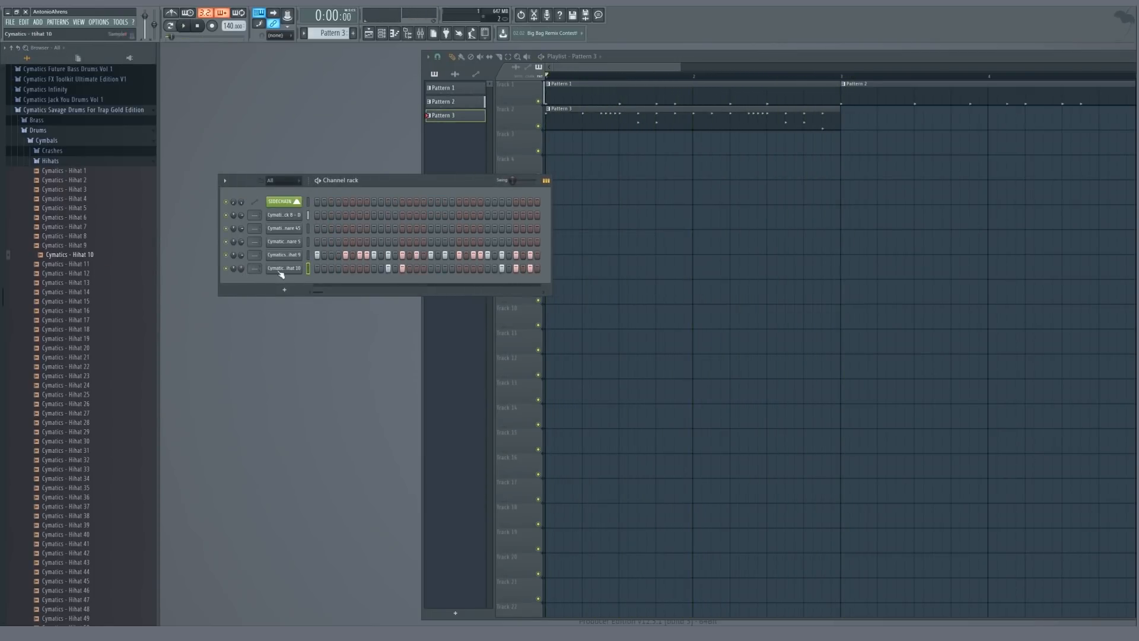
right_click(268, 265)
left_click(285, 267)
scroll(652, 450, "down", 3)
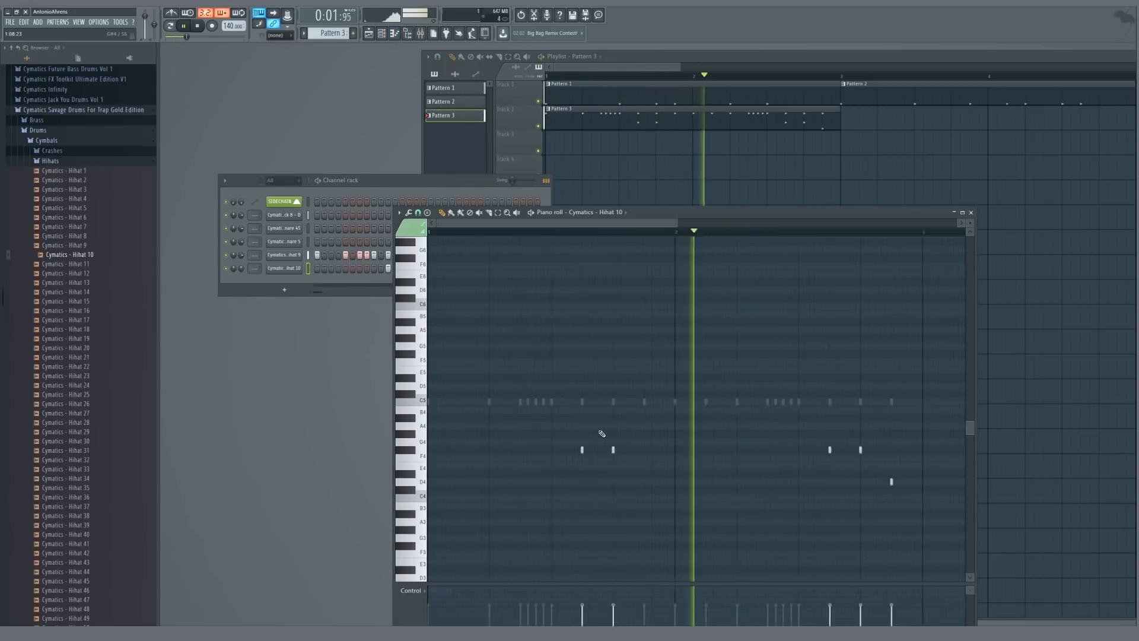
left_click(790, 481)
key("space")
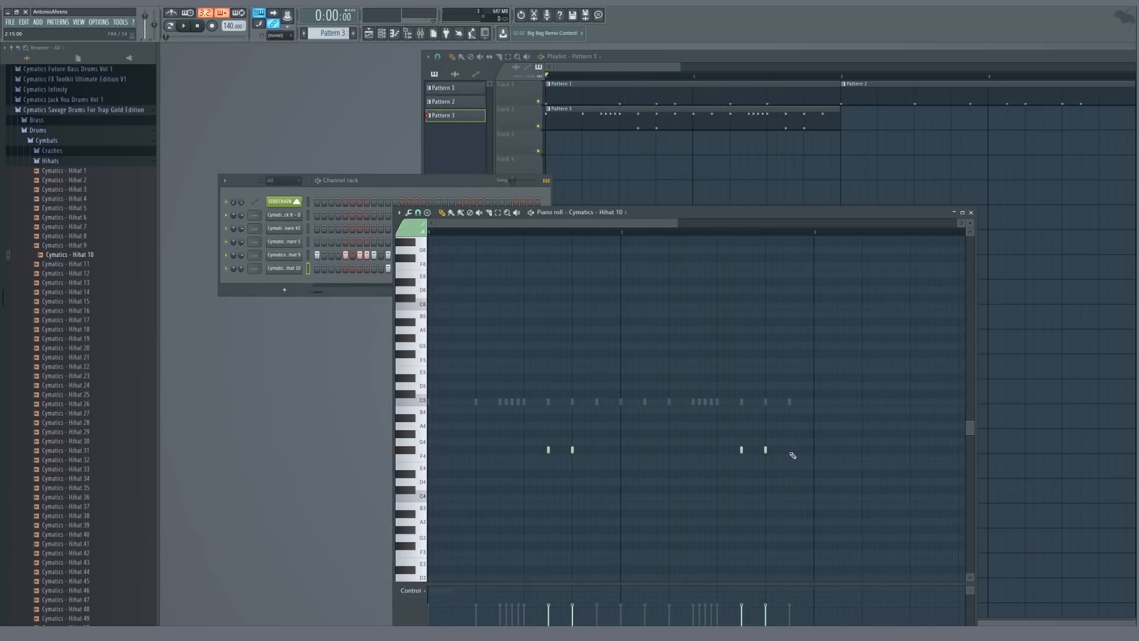
- Replace the Hihat 10 sample with Cymatics - Hihat 23 and play the arrangement
key("space")
key("Escape")
key("space")
left_click(91, 377)
left_click_drag(97, 377, 298, 271)
key("space")
- Trim the Hihat 23 sample in Edison to the 0.000 to 0.127 selection and load it back into the channel
left_click(297, 271)
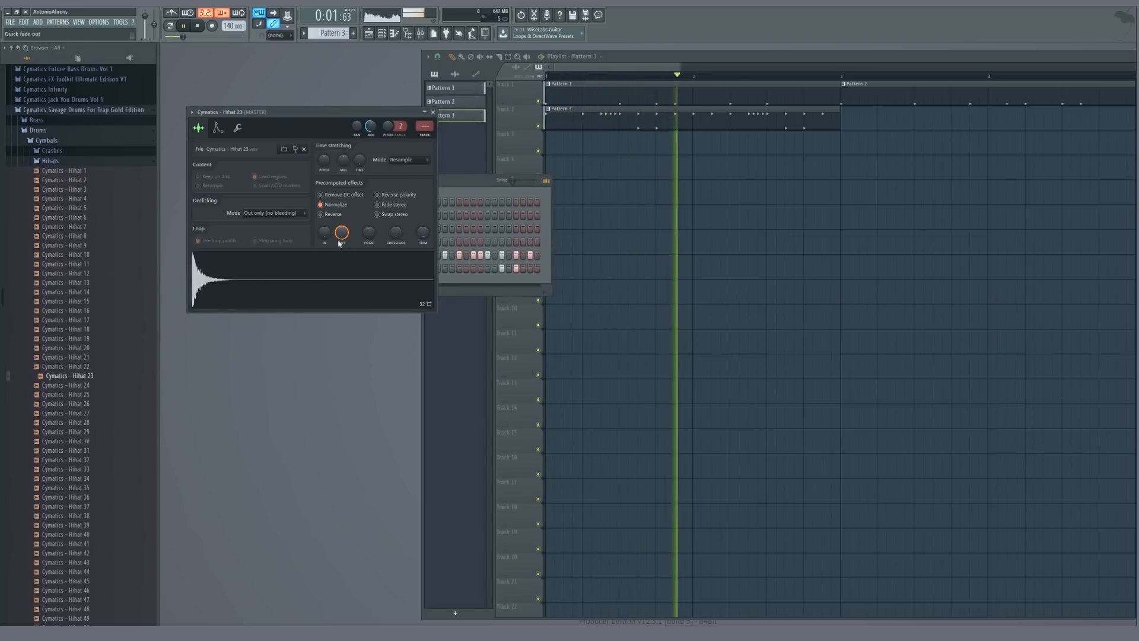
key("space")
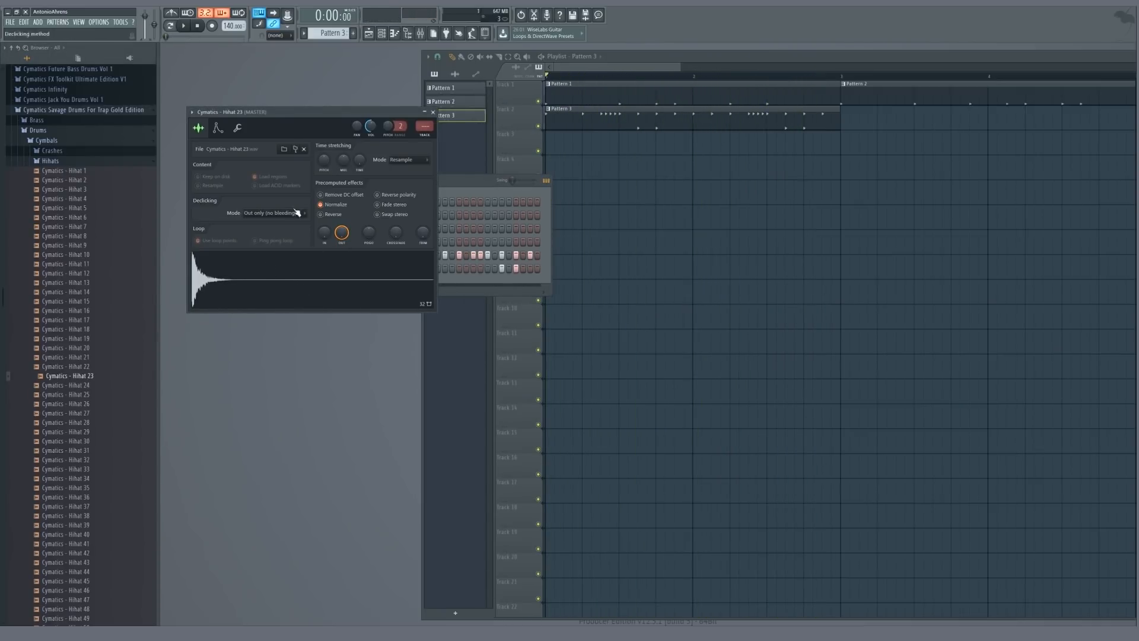
left_click_drag(261, 116, 566, 279)
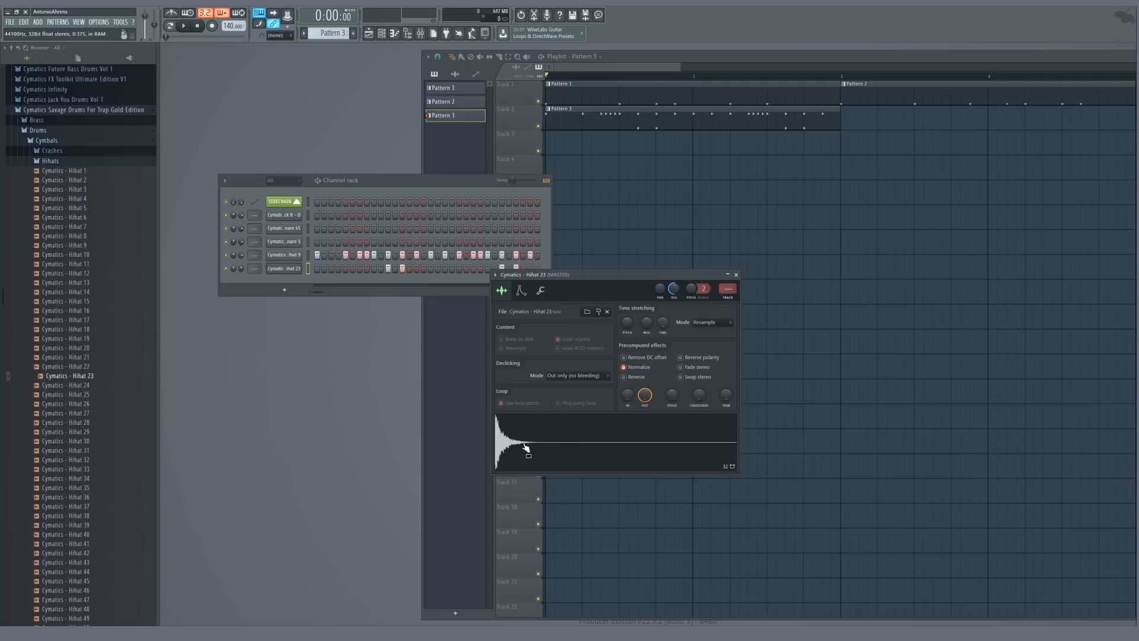
right_click(549, 442)
left_click(561, 459)
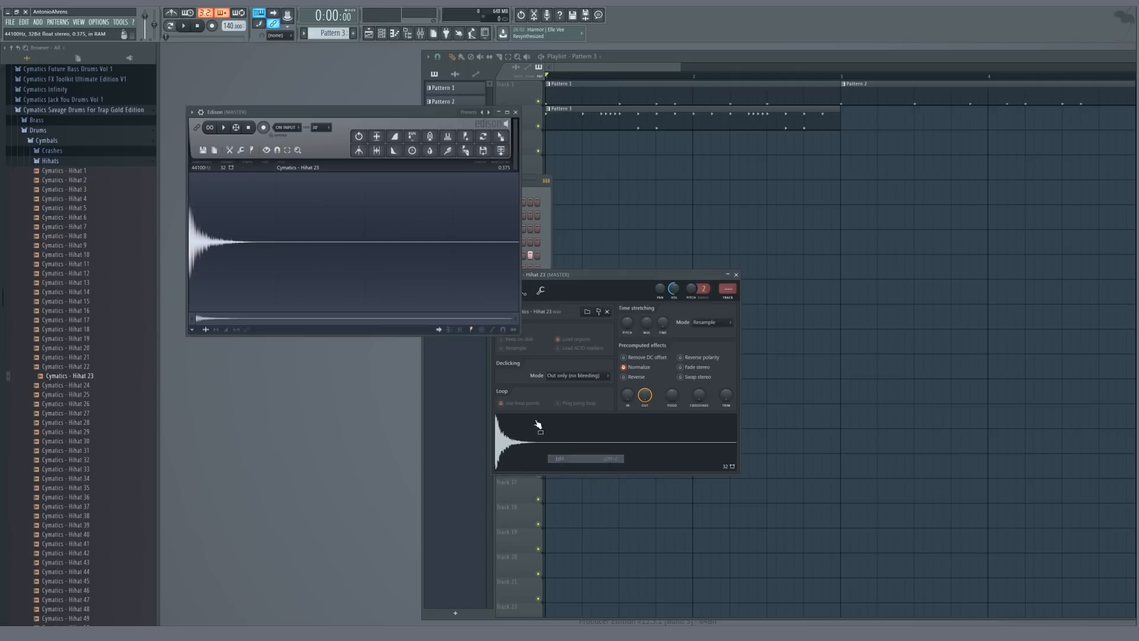
left_click_drag(449, 279, 244, 289)
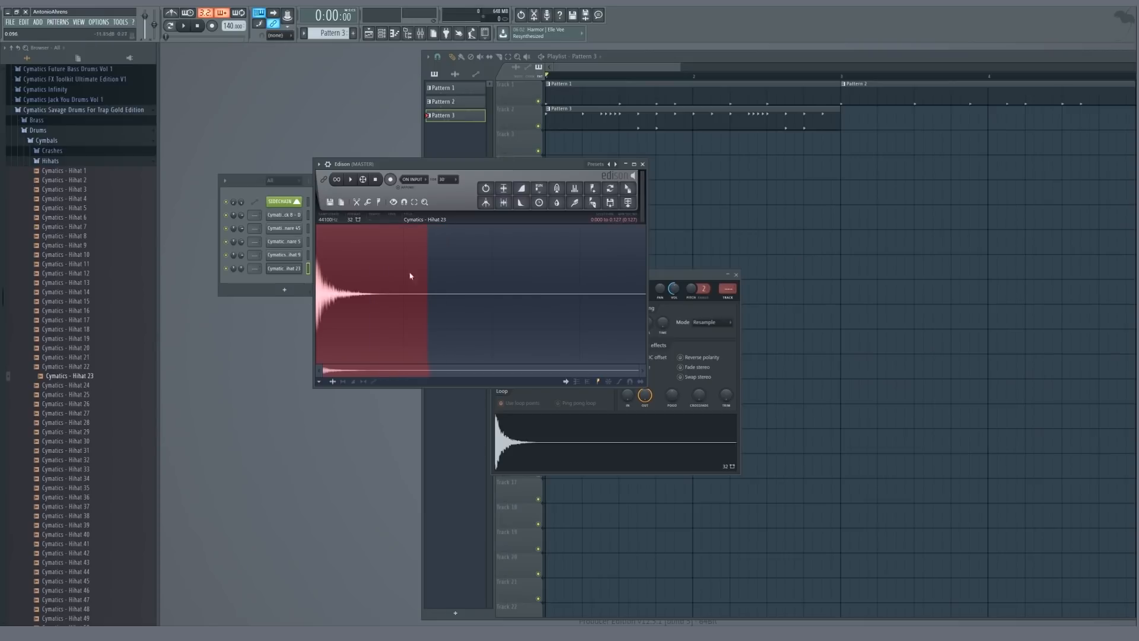
left_click_drag(634, 189, 632, 452)
left_click(504, 168)
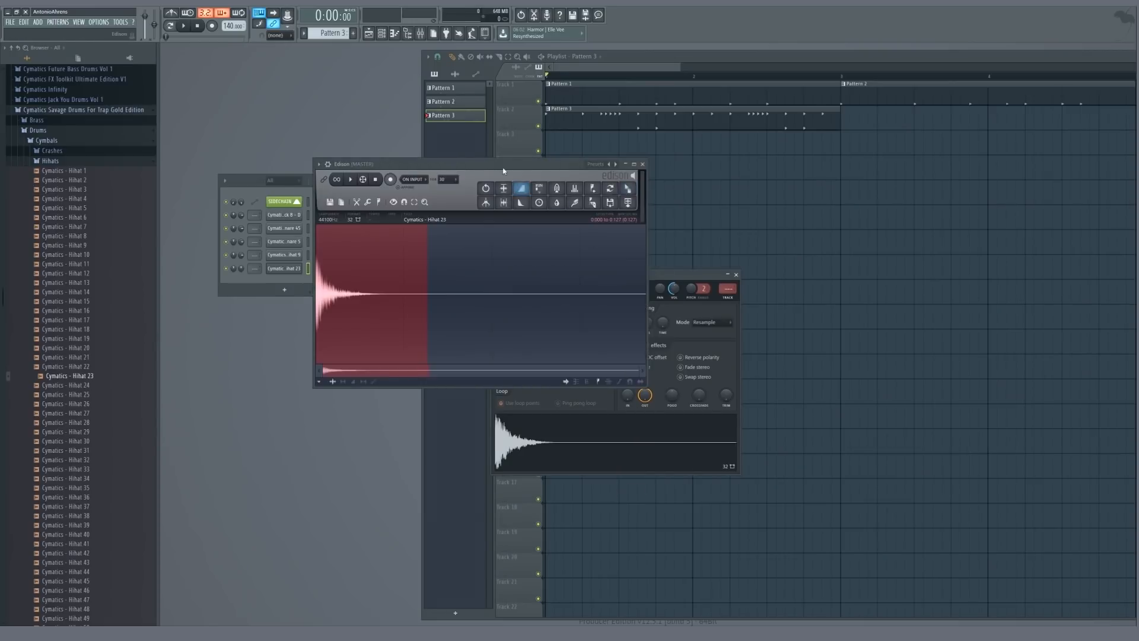
- Reduce the trimmed Hihat 23 sample's fade-out while playing the arrangement
key("Escape")
key("space")
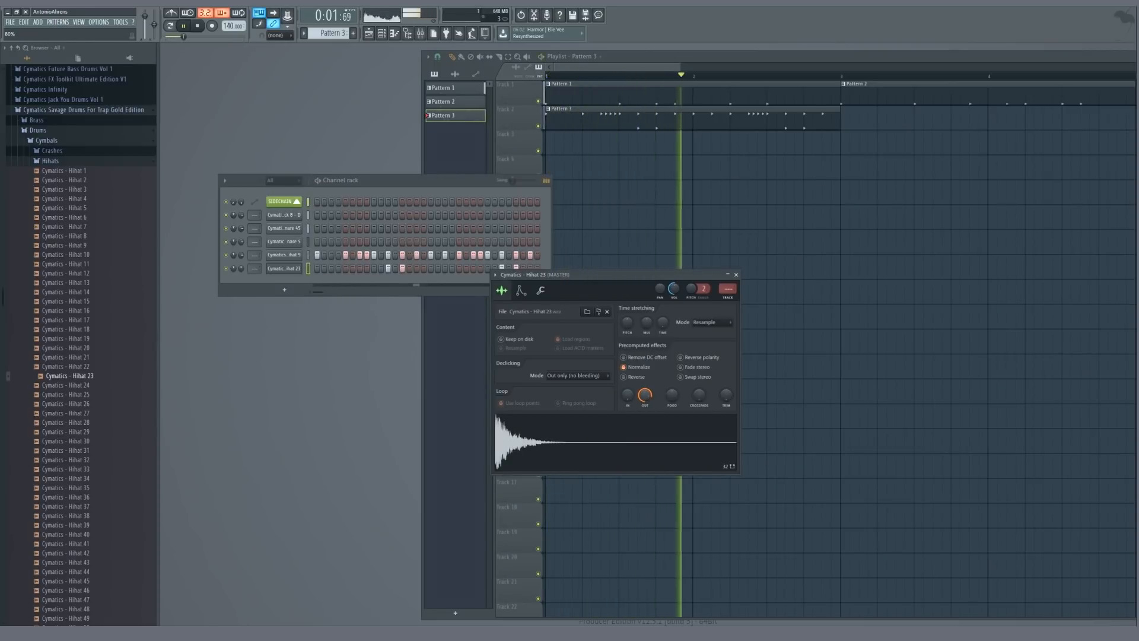
key("Escape")
- Stop playback and place a second Pattern 3 clip at bar 3 on track 2 of the playlist
scroll(604, 138, "down", 3)
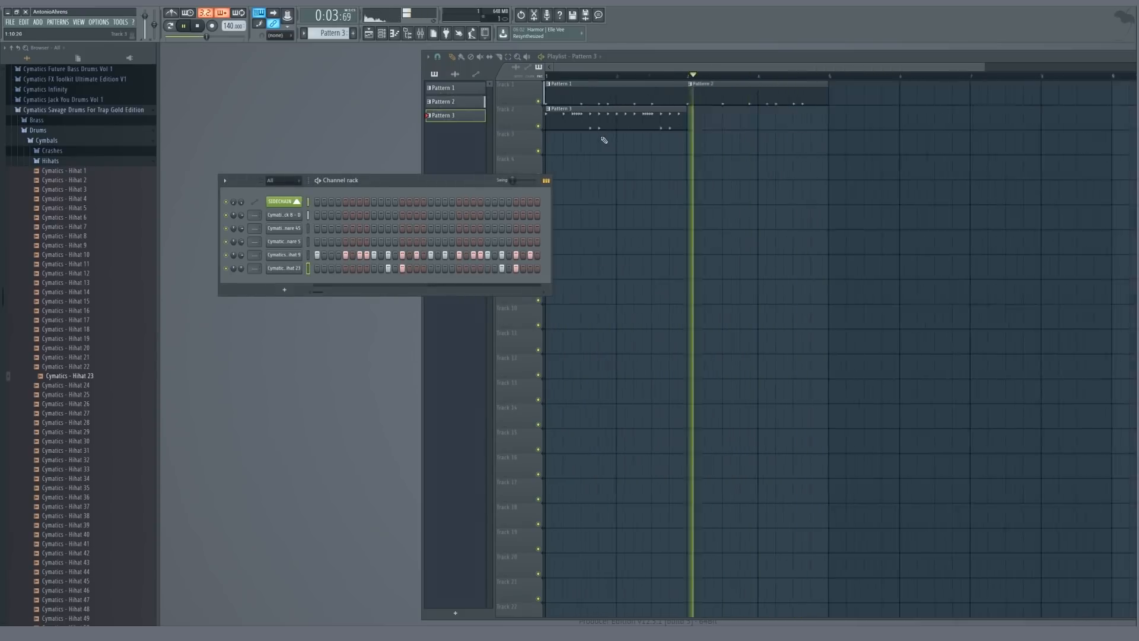
key("space")
left_click(653, 115)
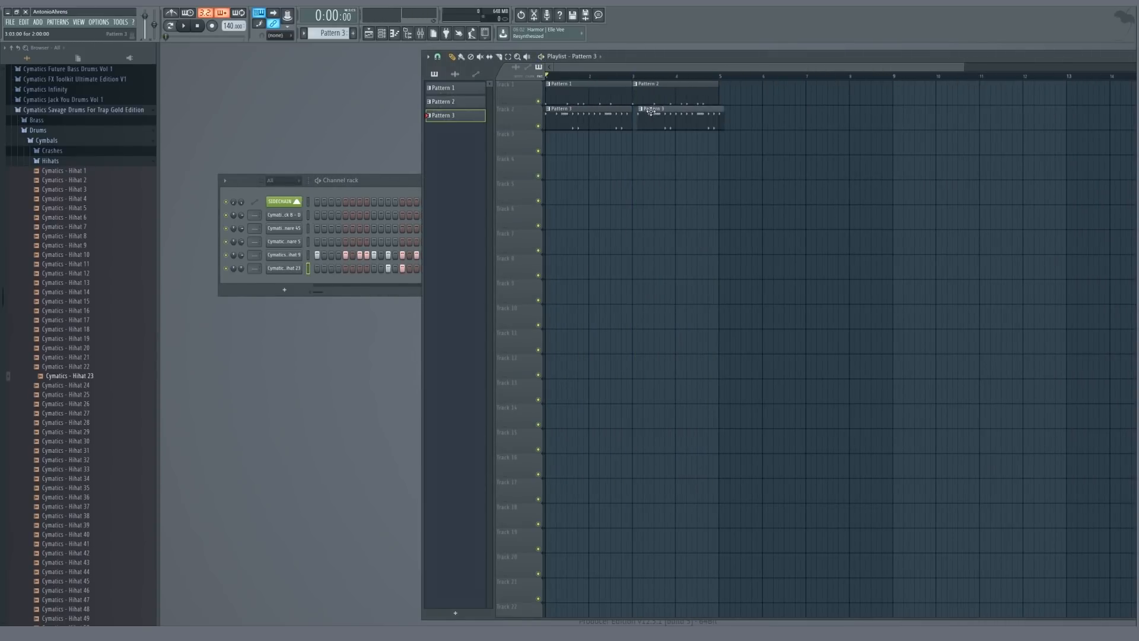
- Audition Crashes 8, 10 and 11 and add Cymatics - Crash 10 as a new channel
left_click(394, 181)
left_click(52, 151)
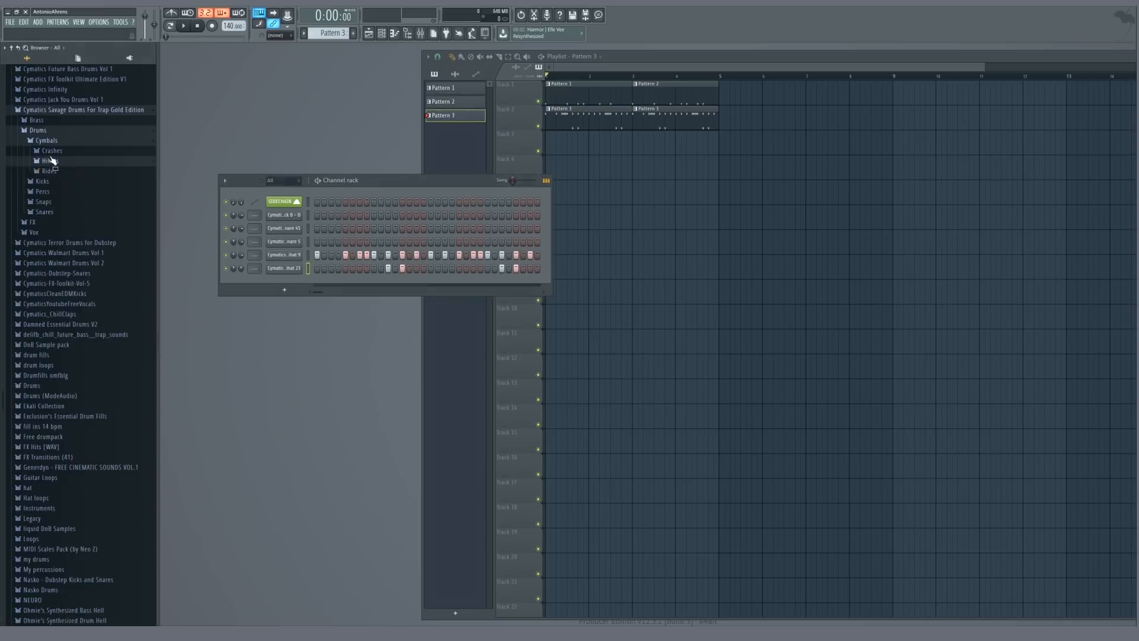
left_click(78, 229)
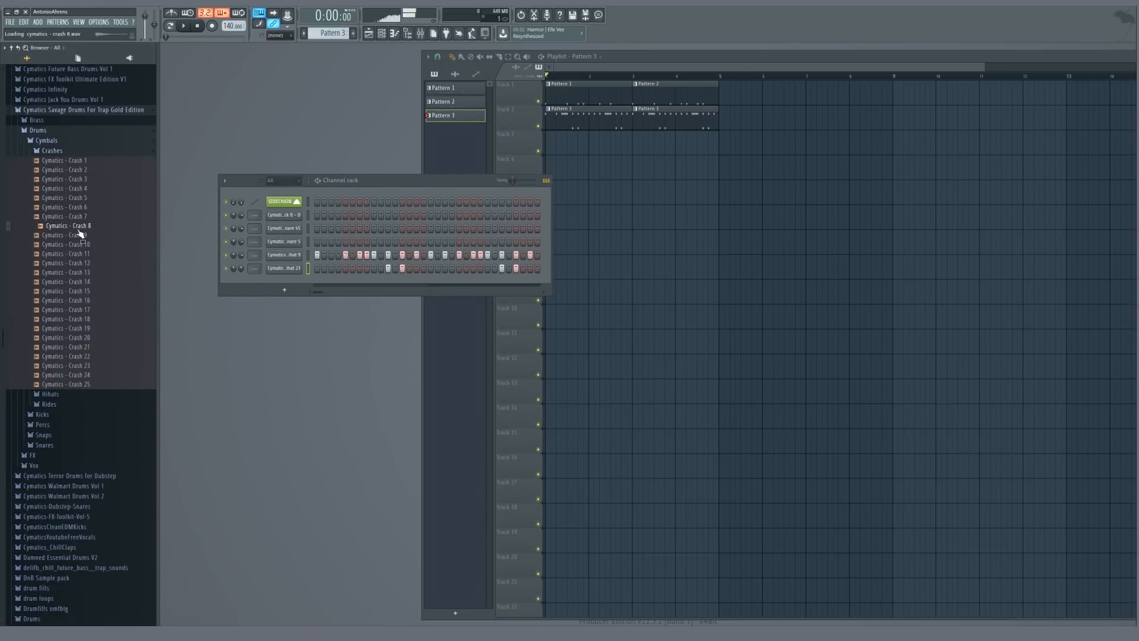
left_click(78, 245)
left_click(78, 254)
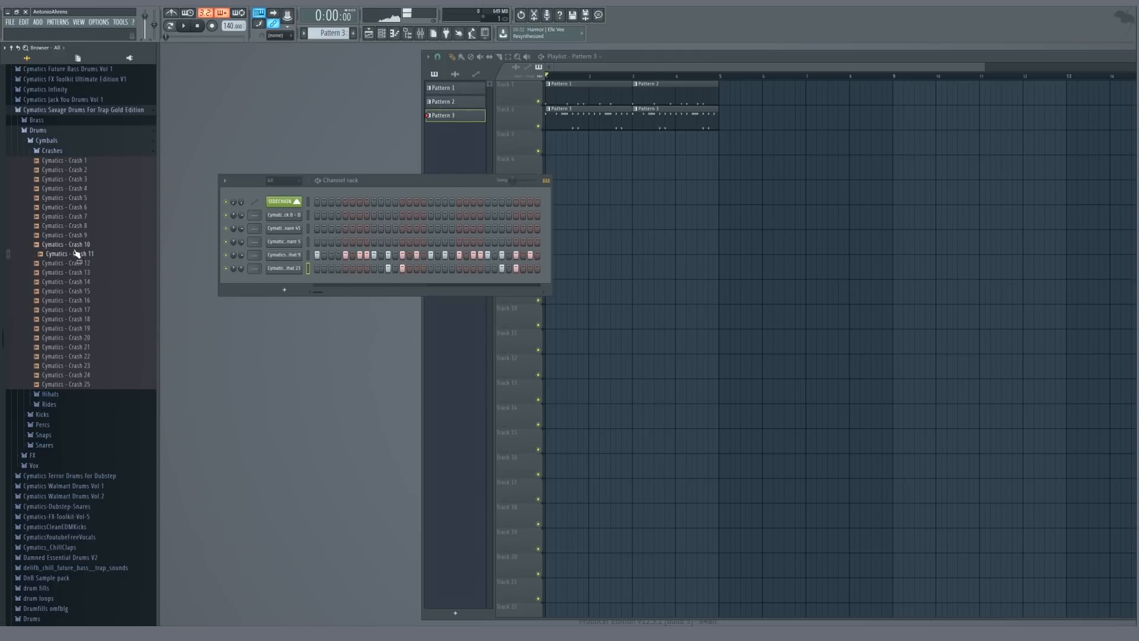
left_click(70, 245)
left_click_drag(178, 273, 317, 287)
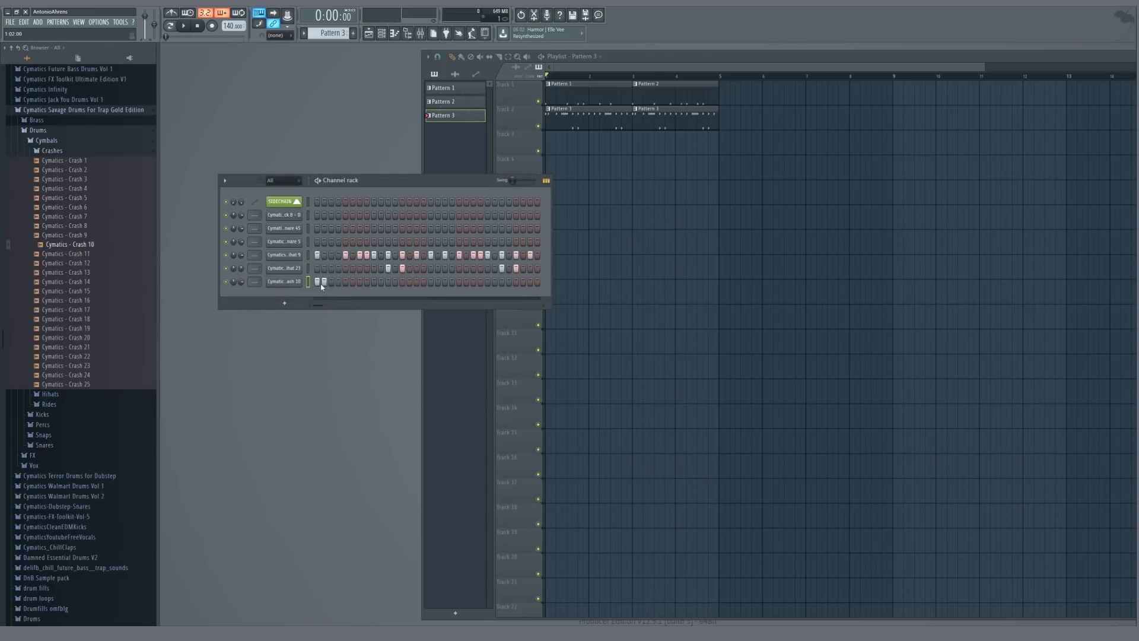
- Keep a single Crash 10 hit on the first step of Pattern 3 and lower the crash channel's volume during playback
left_click(324, 283)
key("space")
left_click(431, 282)
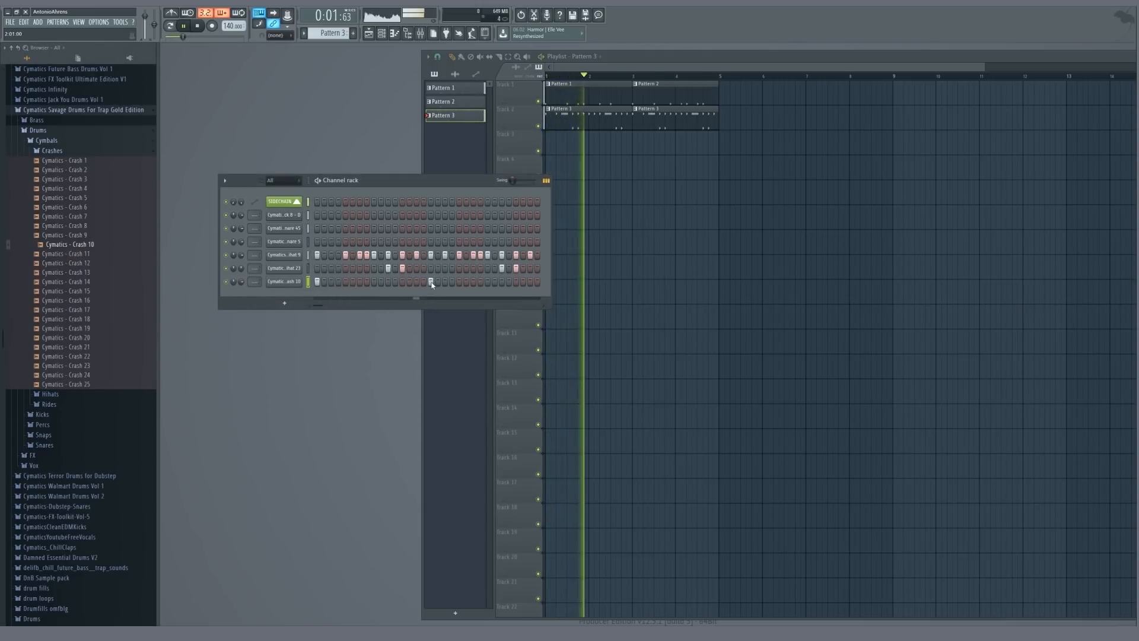
left_click(623, 172)
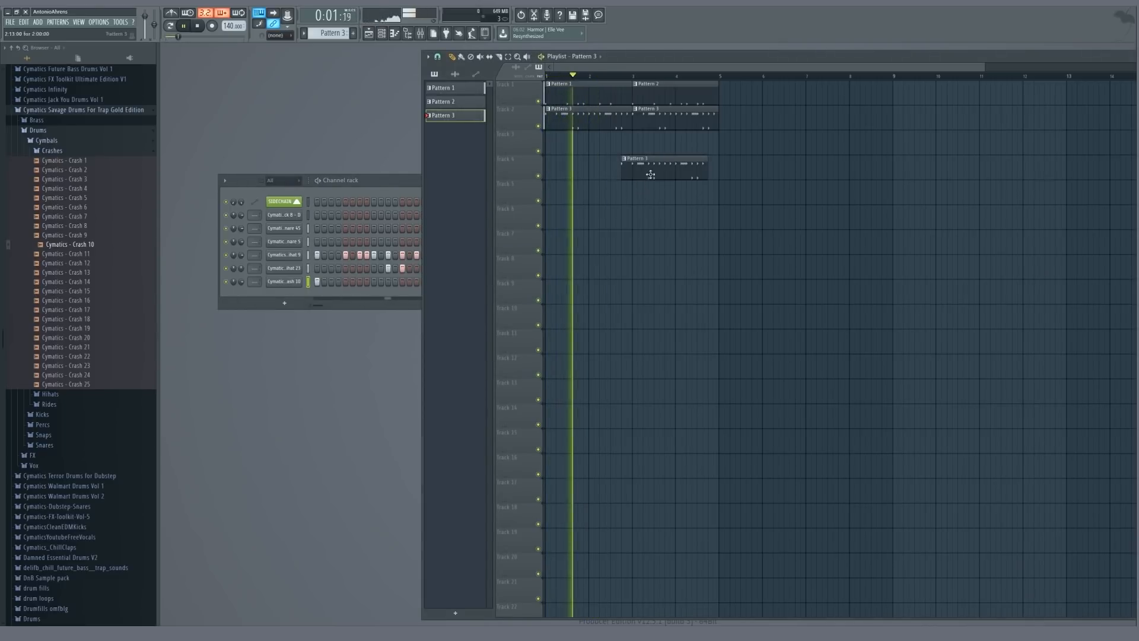
right_click(650, 175)
left_click(377, 189)
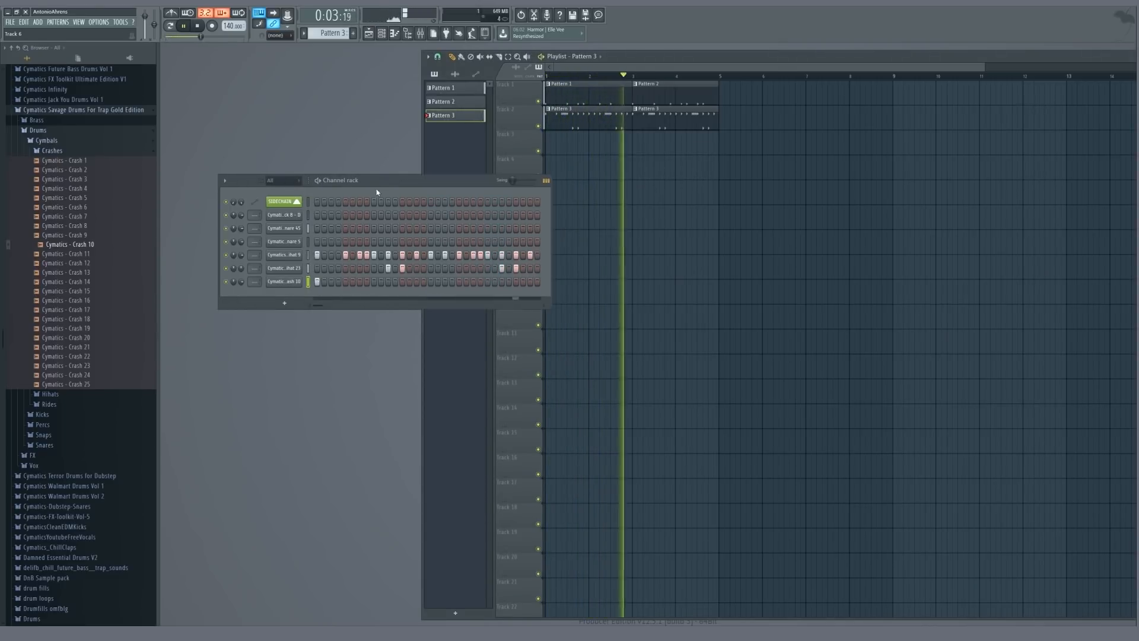
left_click_drag(241, 282, 241, 307)
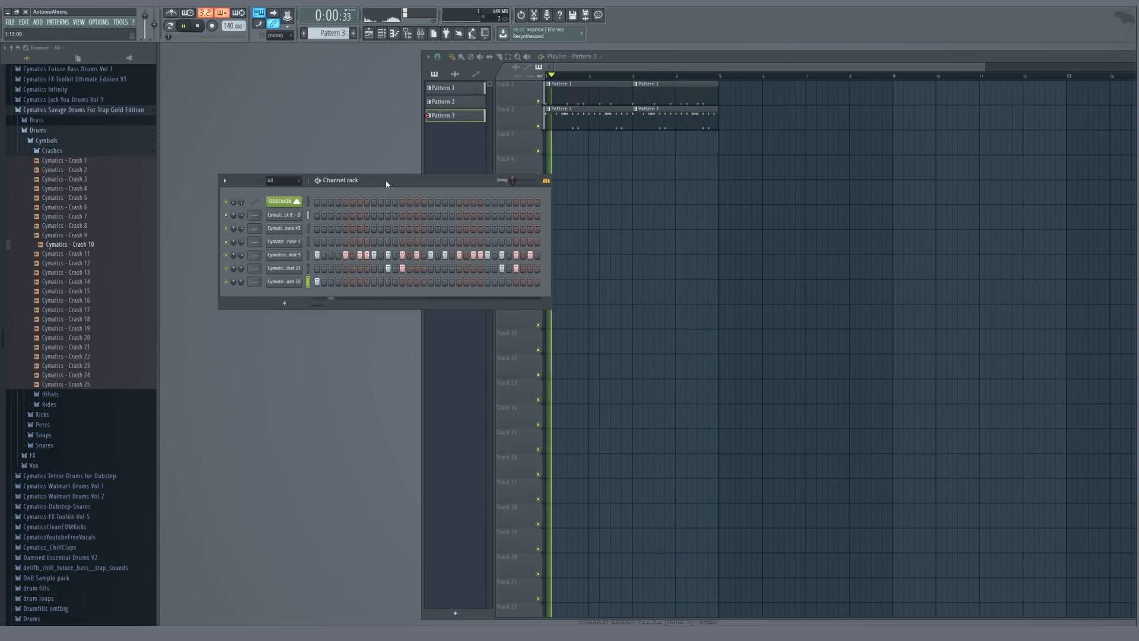
key("space")
- Create Pattern 4 with a new Cymatics - Crash 13 channel filled on each 4 steps
left_click(355, 33)
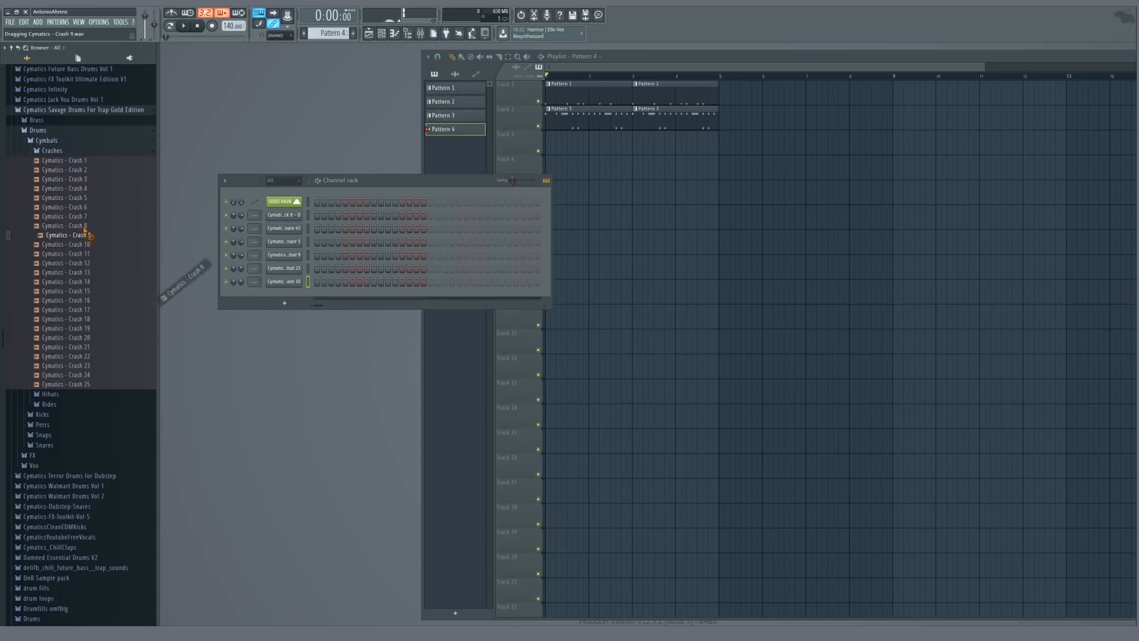
left_click(78, 254)
left_click(77, 264)
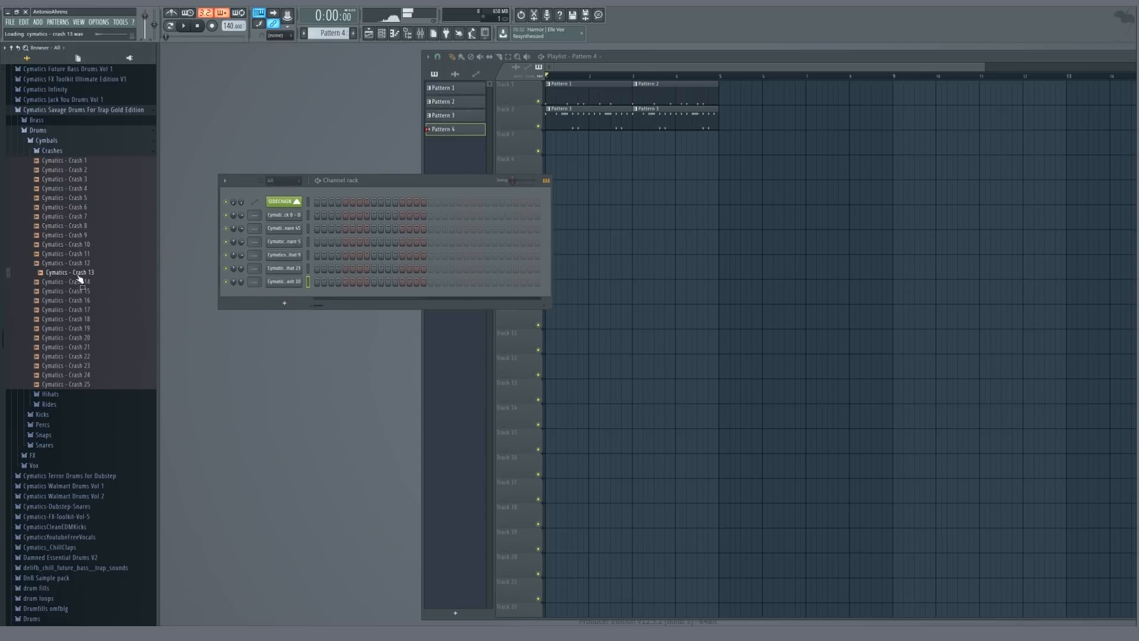
left_click_drag(80, 278, 290, 294)
right_click(302, 292)
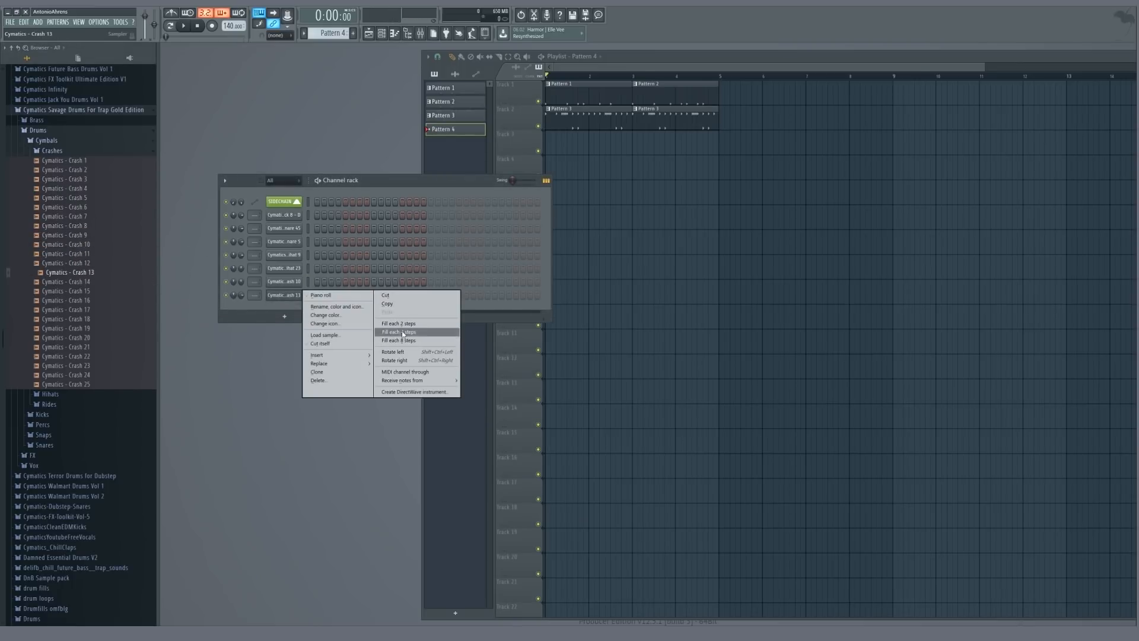
left_click(404, 332)
- Give the Crash 13 sample a slight fade-out while Pattern 4 plays, leaving Normalize off
left_click(290, 294)
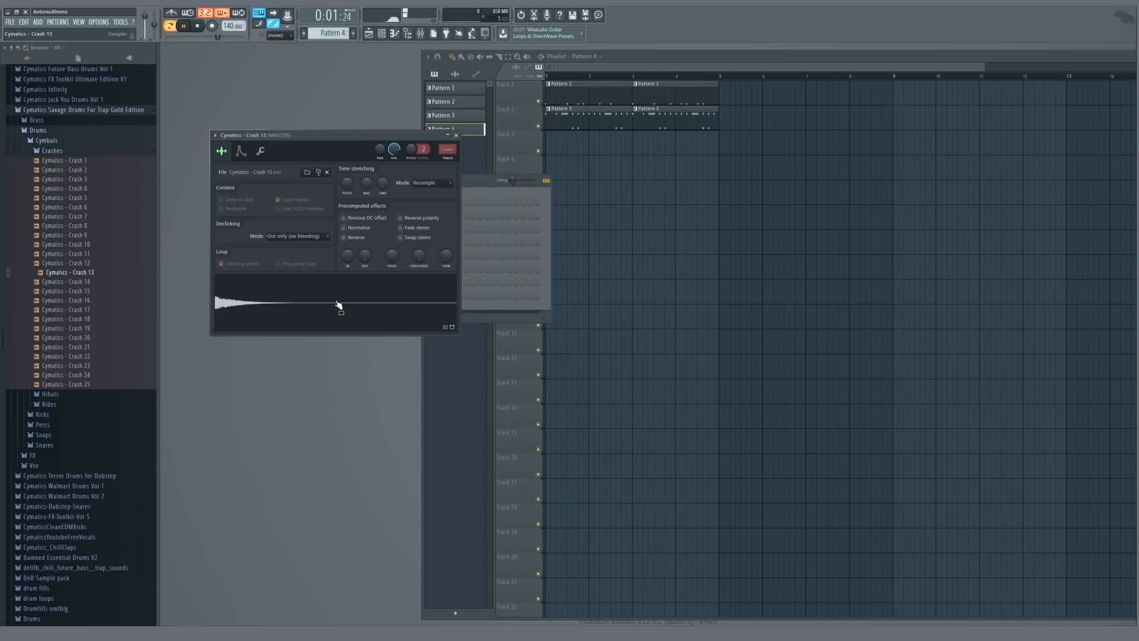
left_click(356, 228)
left_click_drag(348, 255, 347, 242)
left_click_drag(348, 243, 364, 238)
left_click(356, 228)
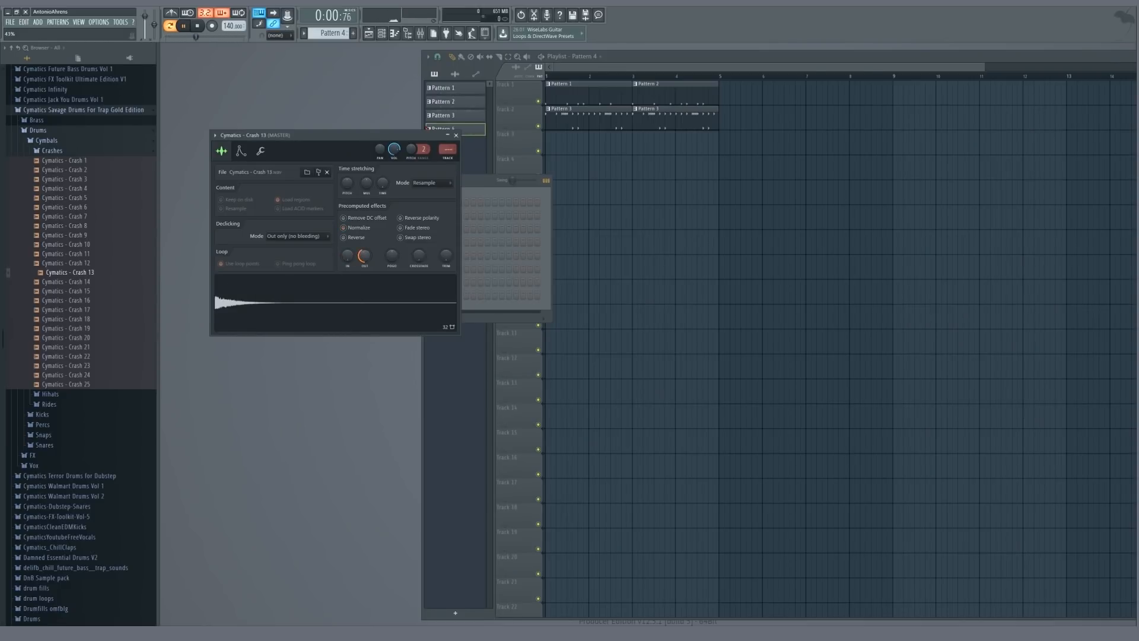
left_click_drag(364, 255, 365, 261)
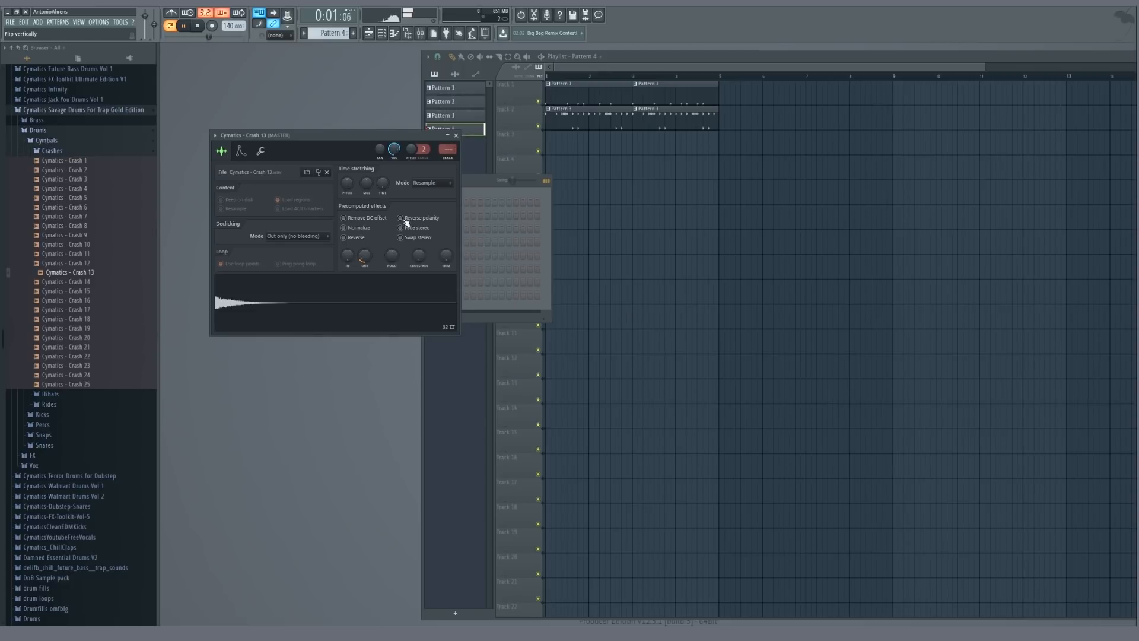
key("Escape")
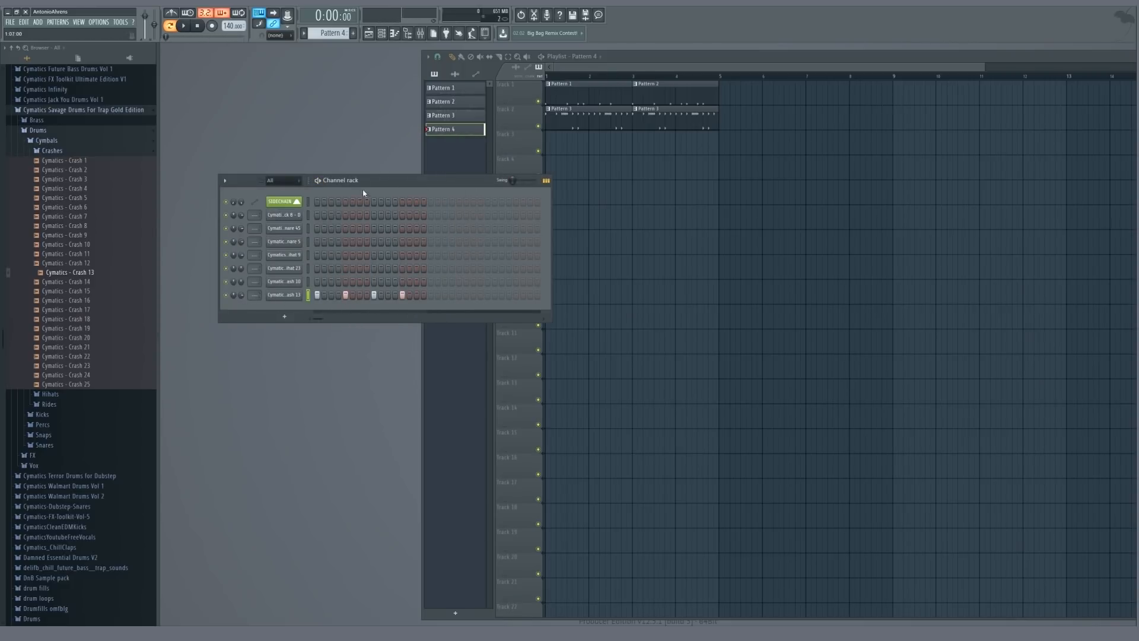
- Place a Pattern 4 clip at bar 1 on track 3 and duplicate it three times to fill four bars
left_click(548, 146)
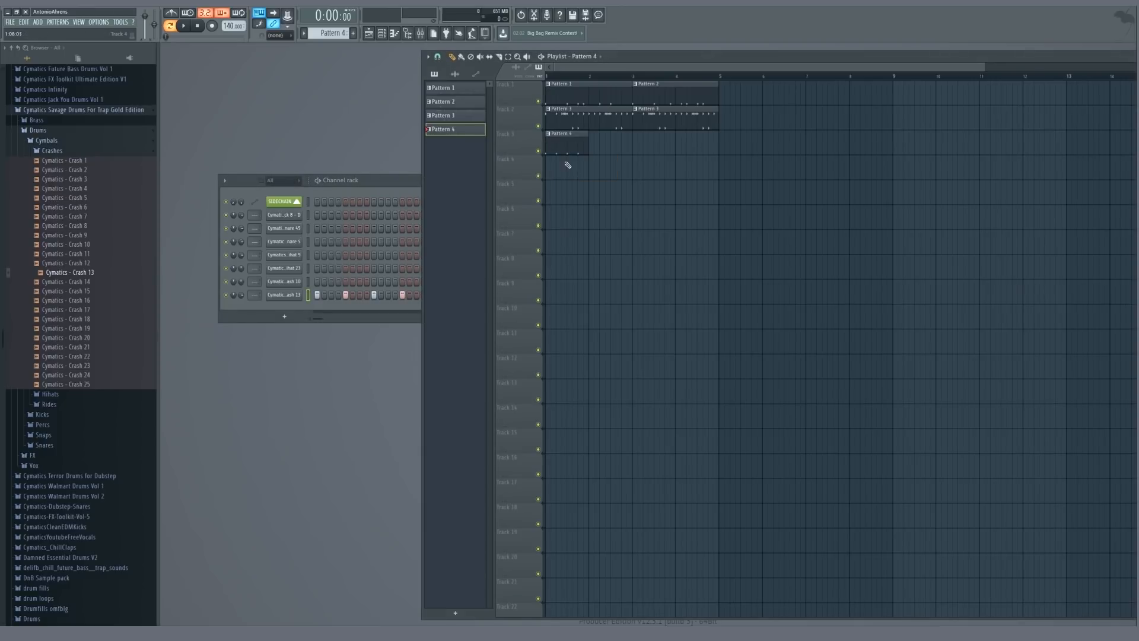
key("ctrl+b")
key("ctrl+b")
key("ctrl+b")
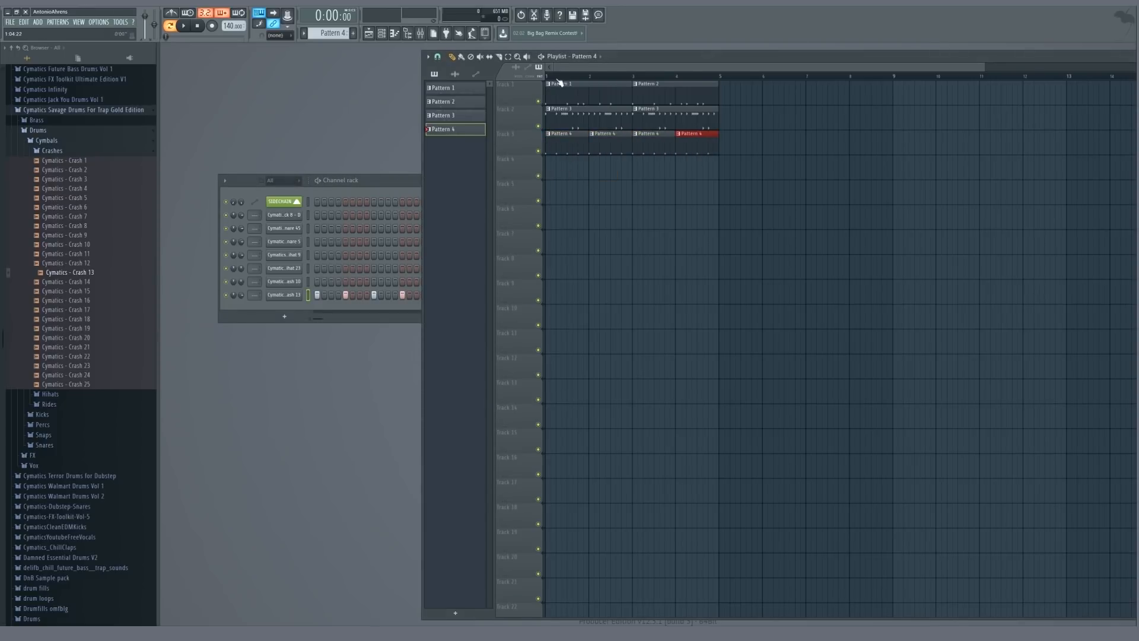
- Route the kick to mixer insert 1, the snares to insert 2, and the hihats and crashes to insert 3
left_click(559, 84)
double_click(254, 216)
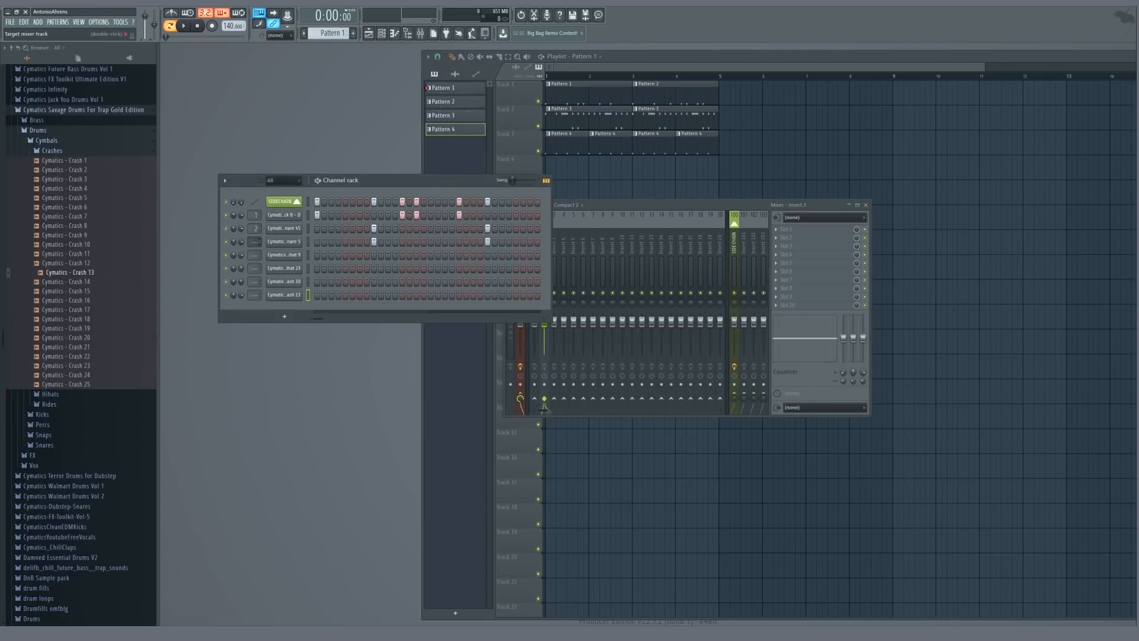
scroll(257, 256, "up", 1)
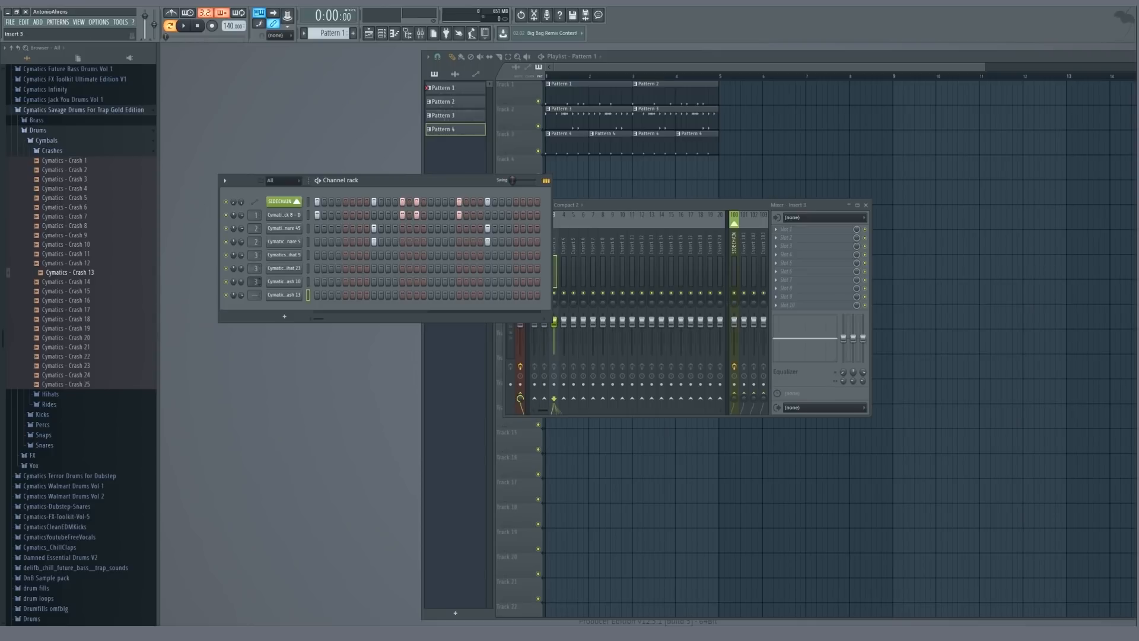
- Load Fruity Compressor in the first effect slot of mixer insert 1 and set its threshold to -17.9 dB
double_click(258, 217)
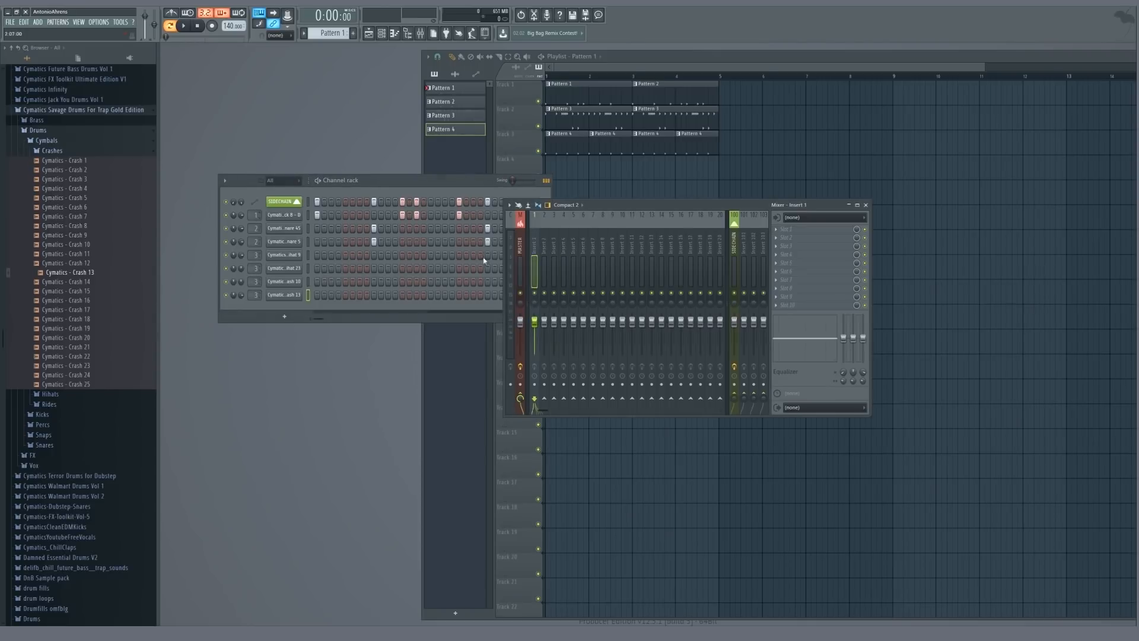
left_click(817, 231)
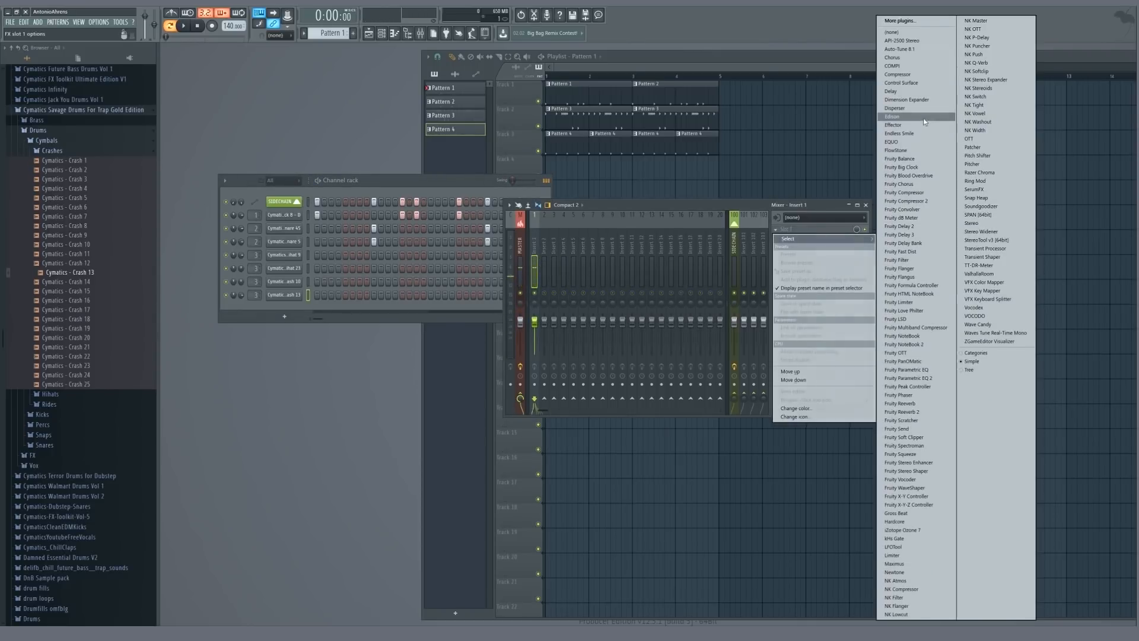
left_click(908, 75)
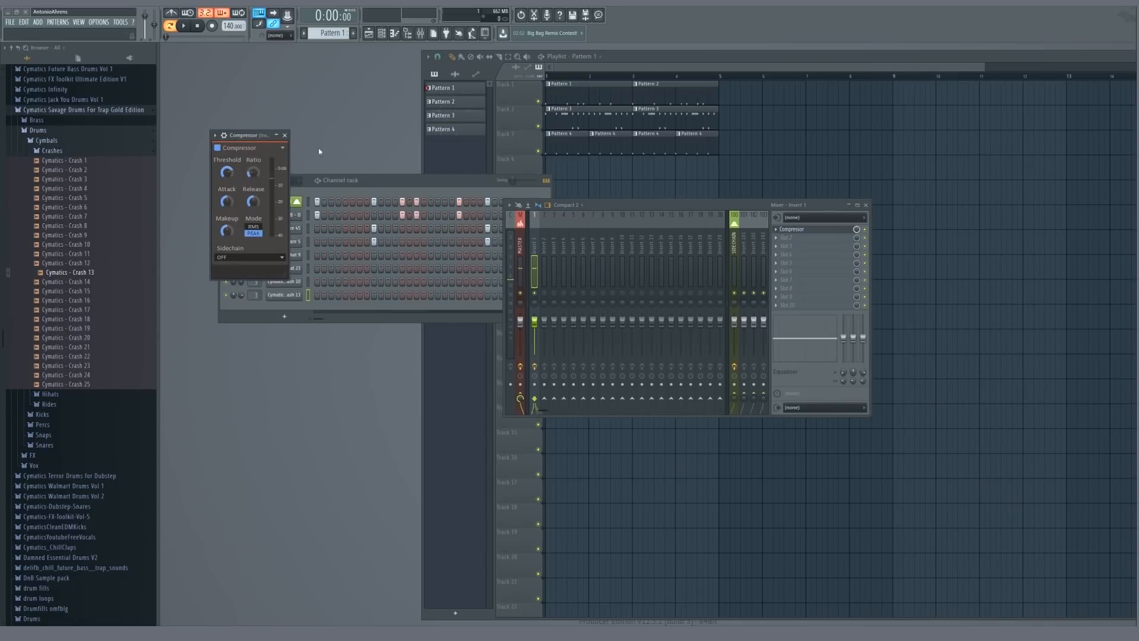
left_click(784, 231)
left_click(917, 158)
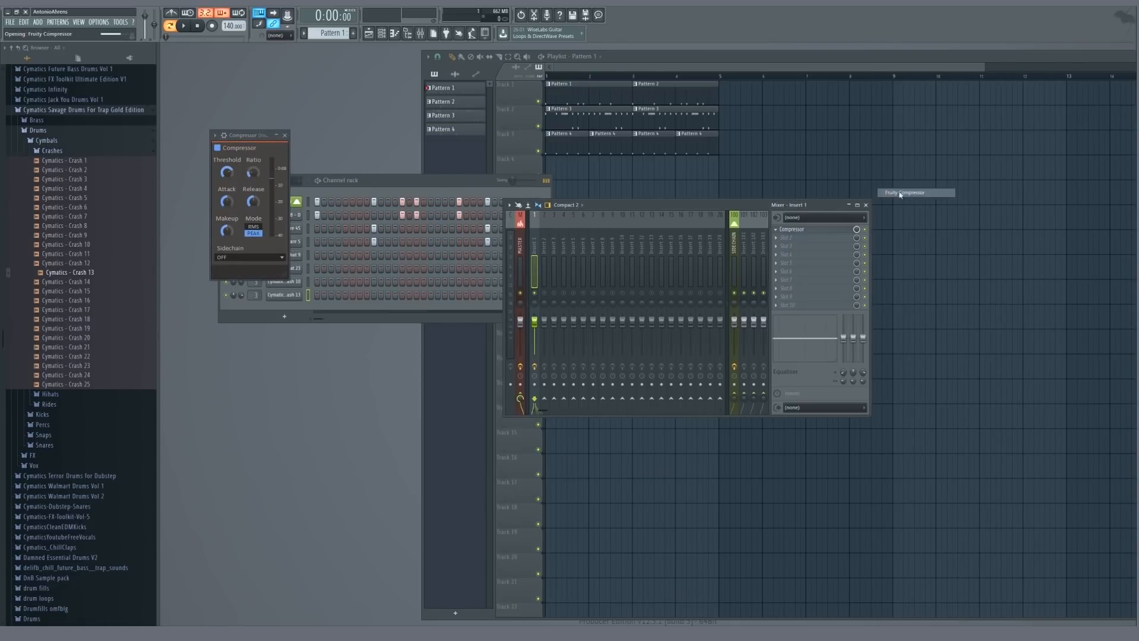
key("space")
left_click_drag(224, 153, 224, 179)
- Open the kick sample in Edison and examine the shape and length of its opening transient
left_click(292, 215)
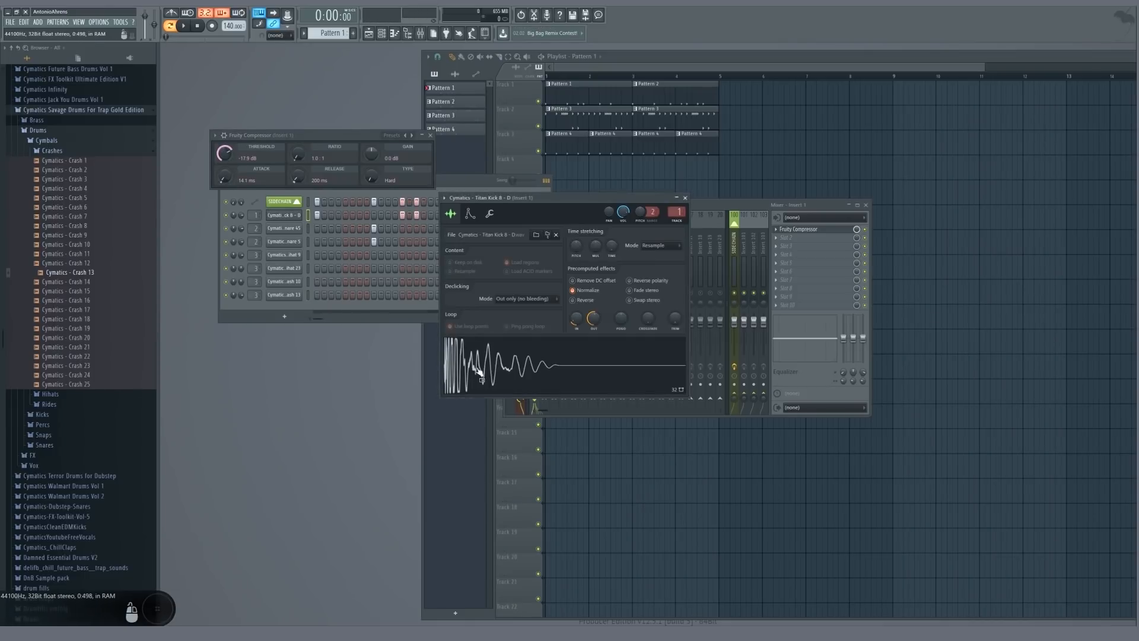
right_click(458, 368)
left_click(475, 391)
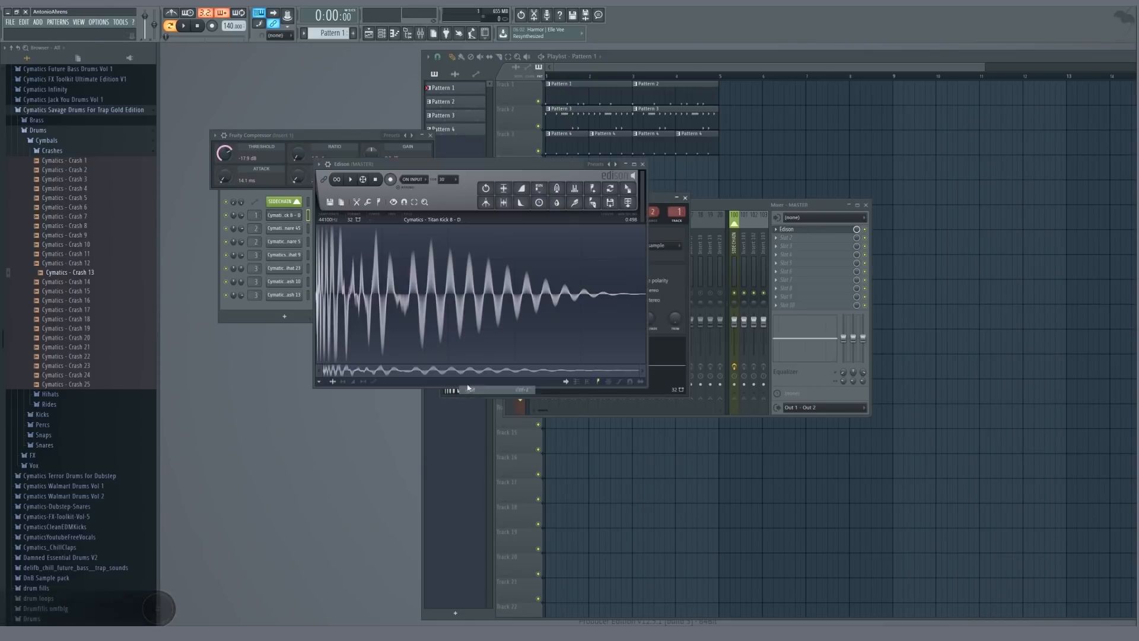
scroll(331, 305, "up", 8)
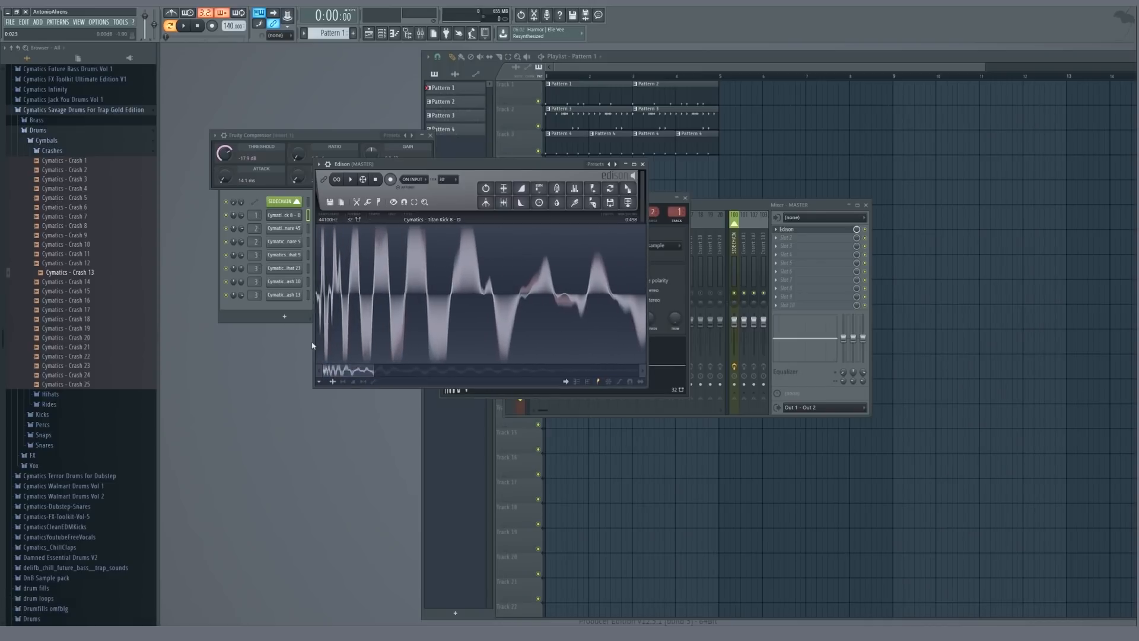
scroll(383, 317, "down", 6)
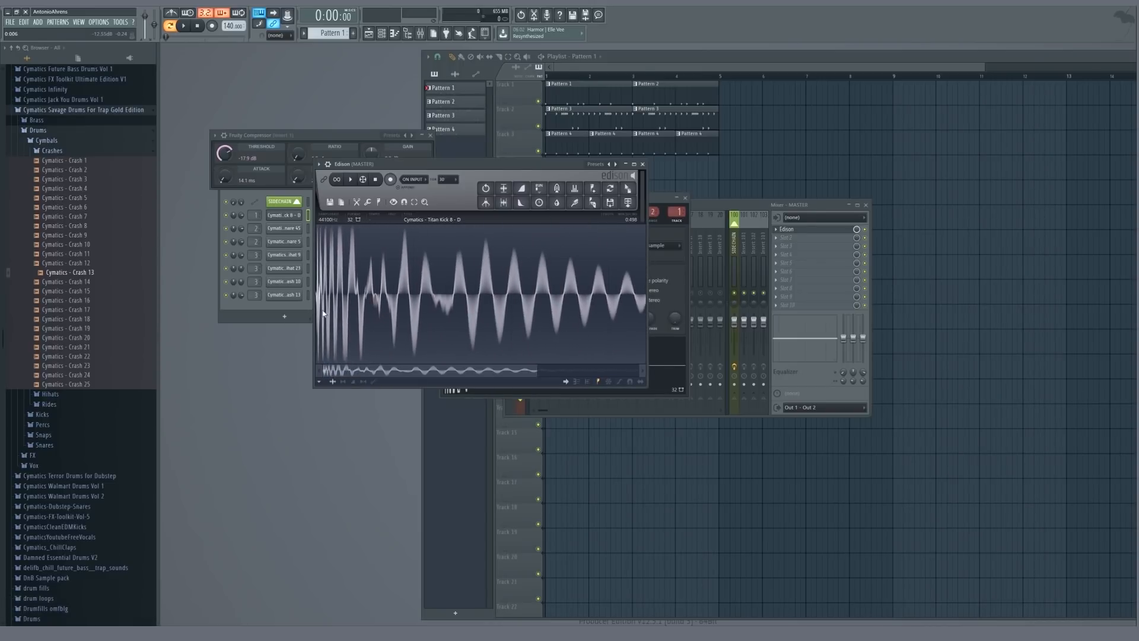
scroll(325, 313, "up", 5)
scroll(325, 315, "down", 5)
scroll(397, 298, "up", 4)
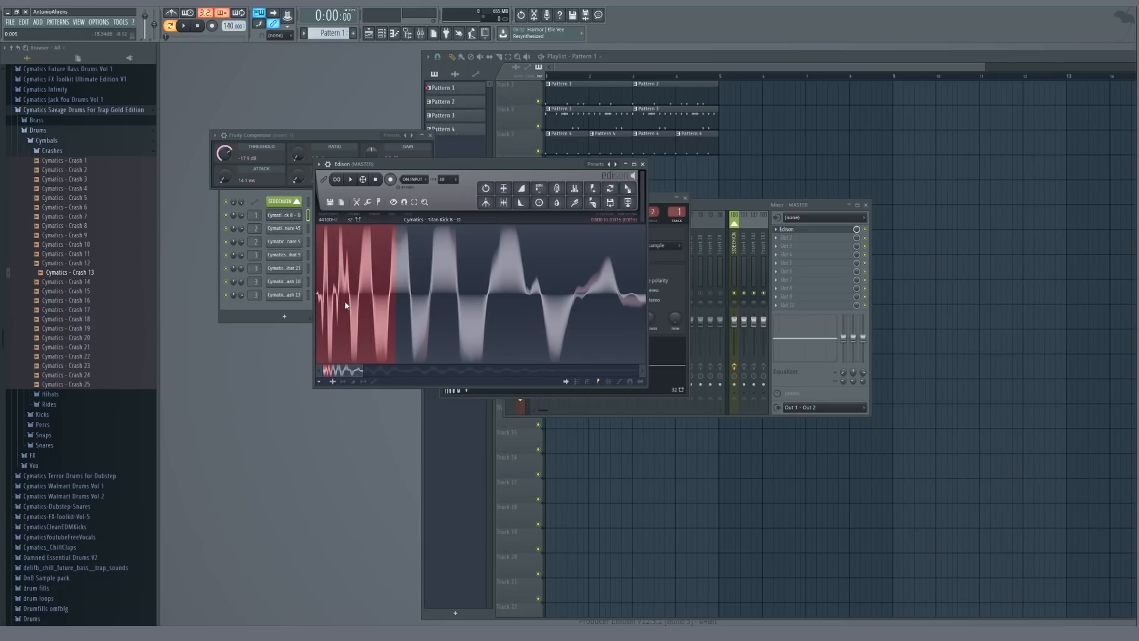
key("Escape")
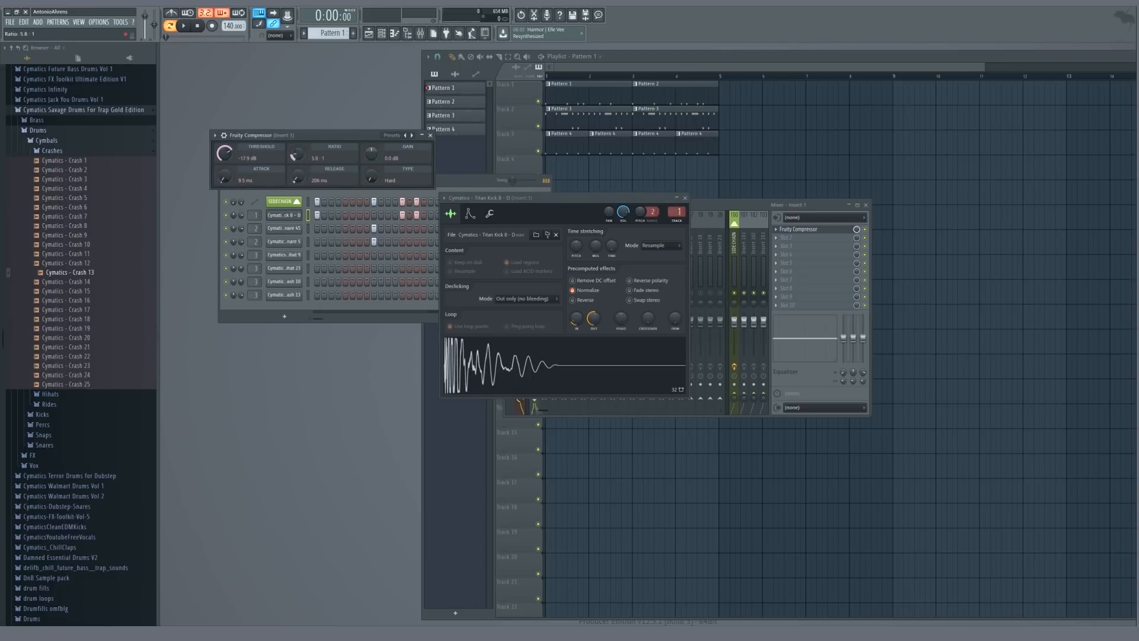
- Set the kick's Fruity Compressor to 9.5 ms attack, 6.0:1 ratio and 11.8 dB gain
left_click_drag(298, 154, 297, 153)
left_click_drag(372, 154, 372, 144)
left_click(686, 198)
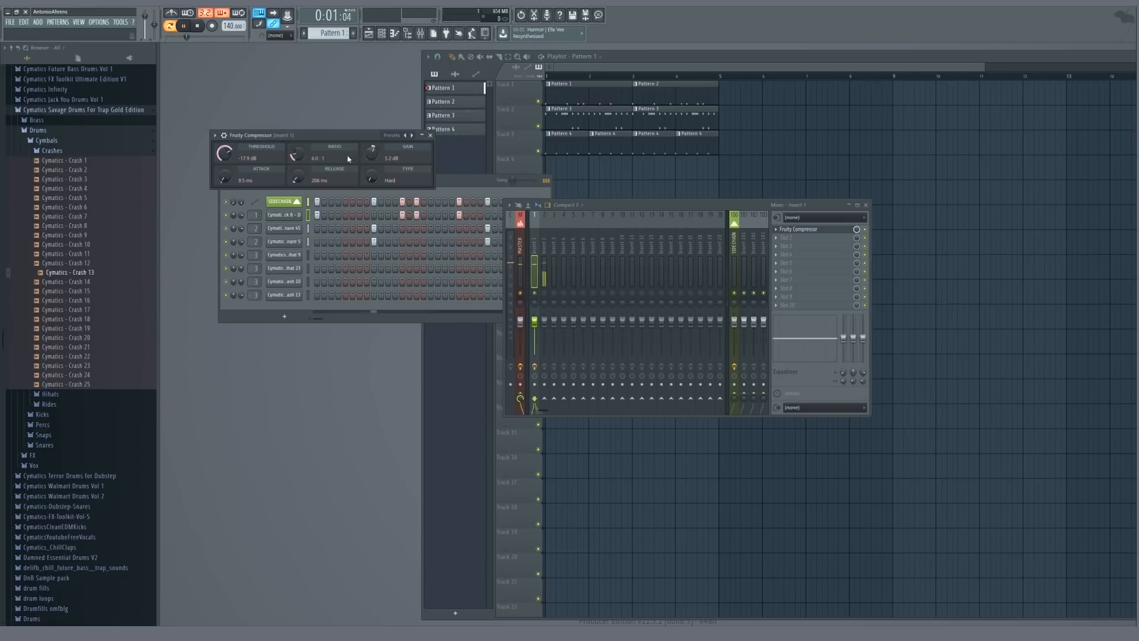
left_click_drag(372, 153, 372, 140)
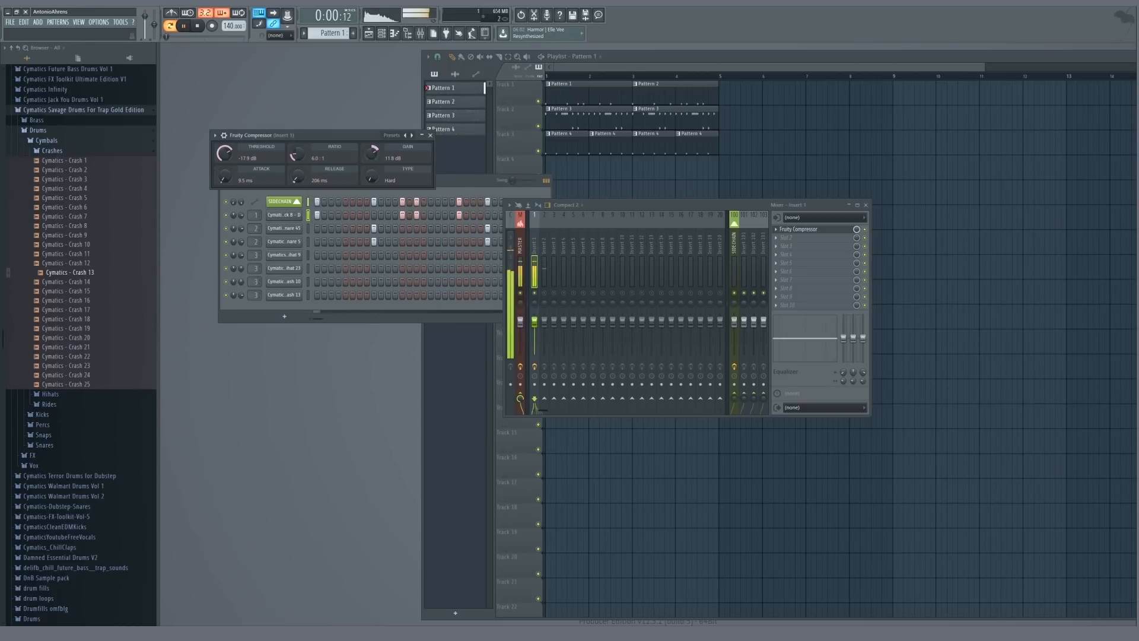
key("space")
left_click(430, 135)
- Load Fruity Parametric EQ 2 above the compressor on insert 1 and low-pass band 7 at about 1526 Hz
right_click(813, 230)
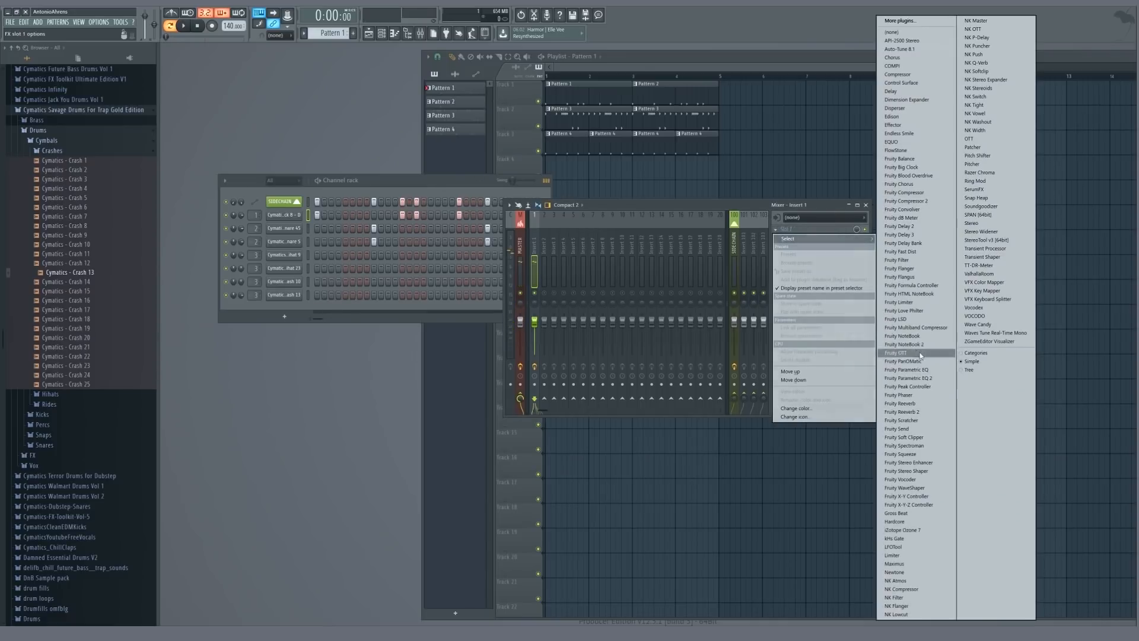
left_click(916, 380)
scroll(501, 179, "down", 6)
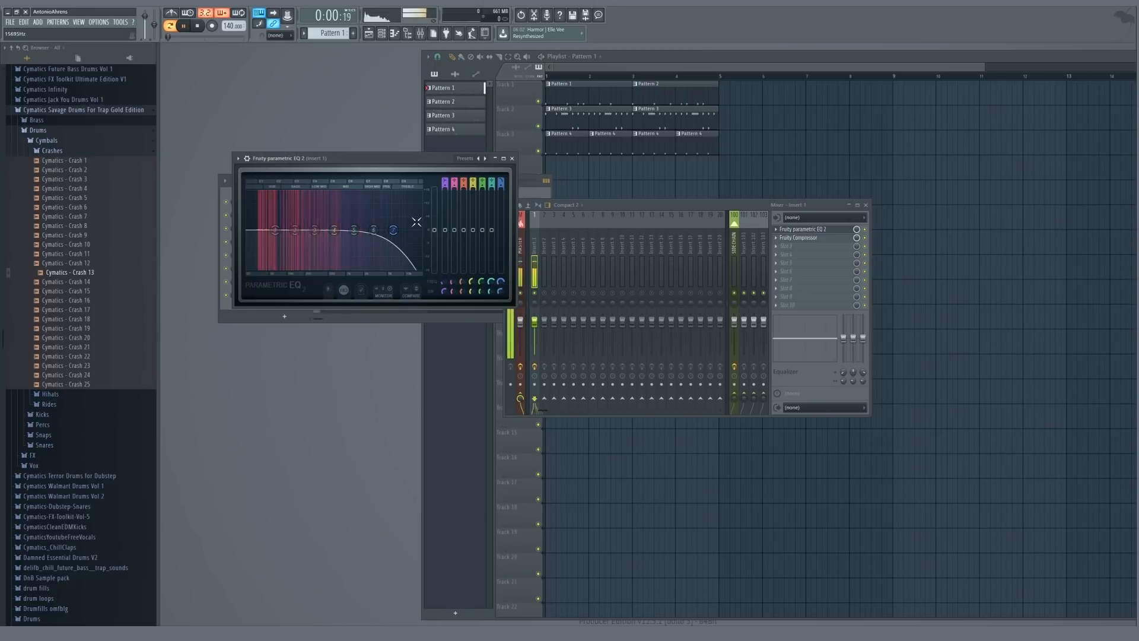
left_click_drag(393, 230, 361, 231)
key("space")
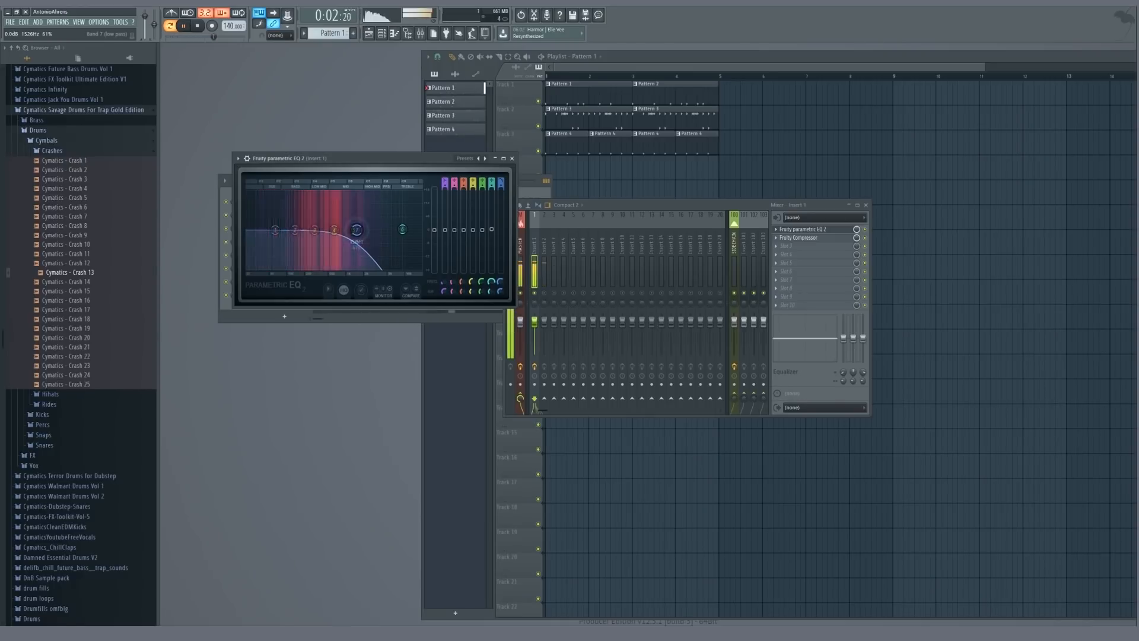
key("Escape")
- Shorten the kick sample's tail by setting its fade-out to about 59% while the pattern plays
key("space")
left_click(297, 217)
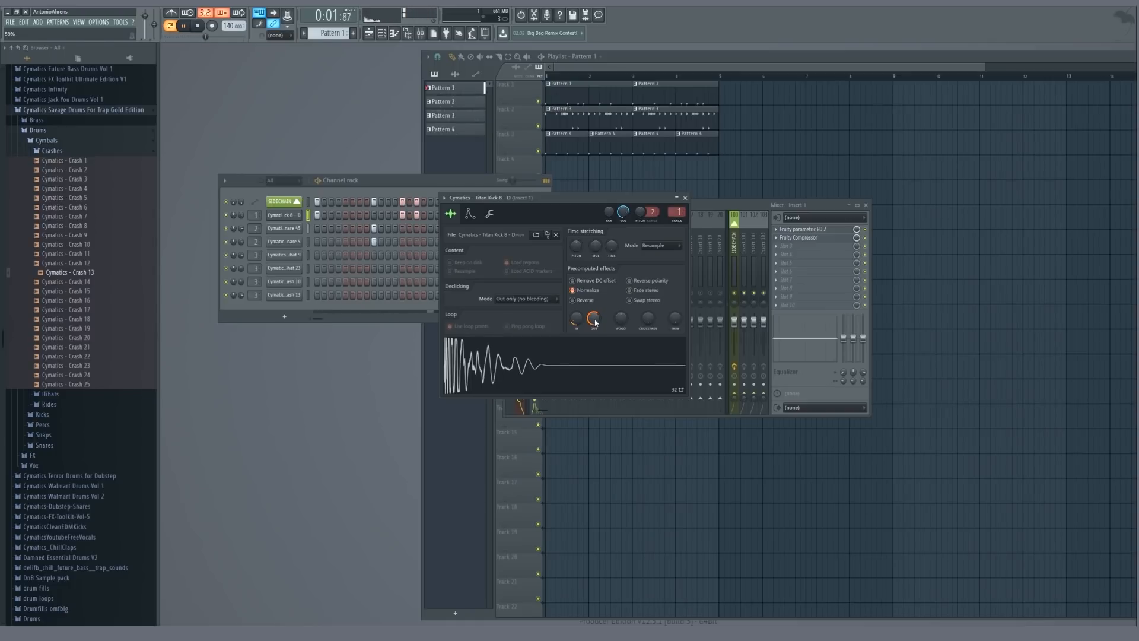
key("Escape")
key("space")
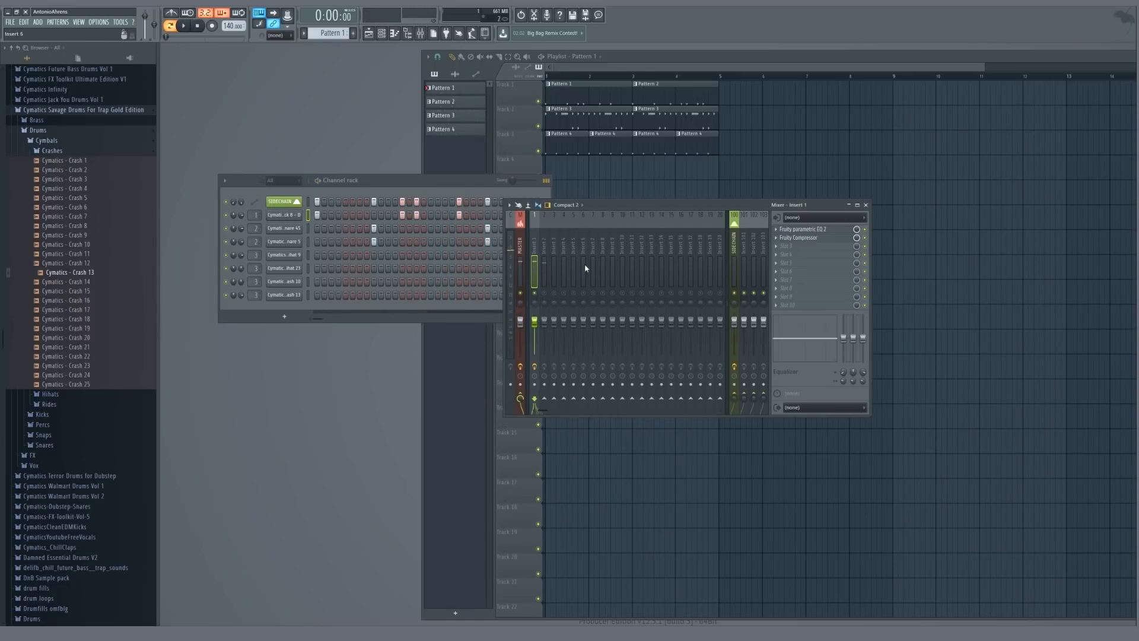
- Load Fruity Parametric EQ 2 on insert 2 with the 20Hz + 18kHz cut preset and raise its low cut
left_click(545, 273)
left_click(787, 231)
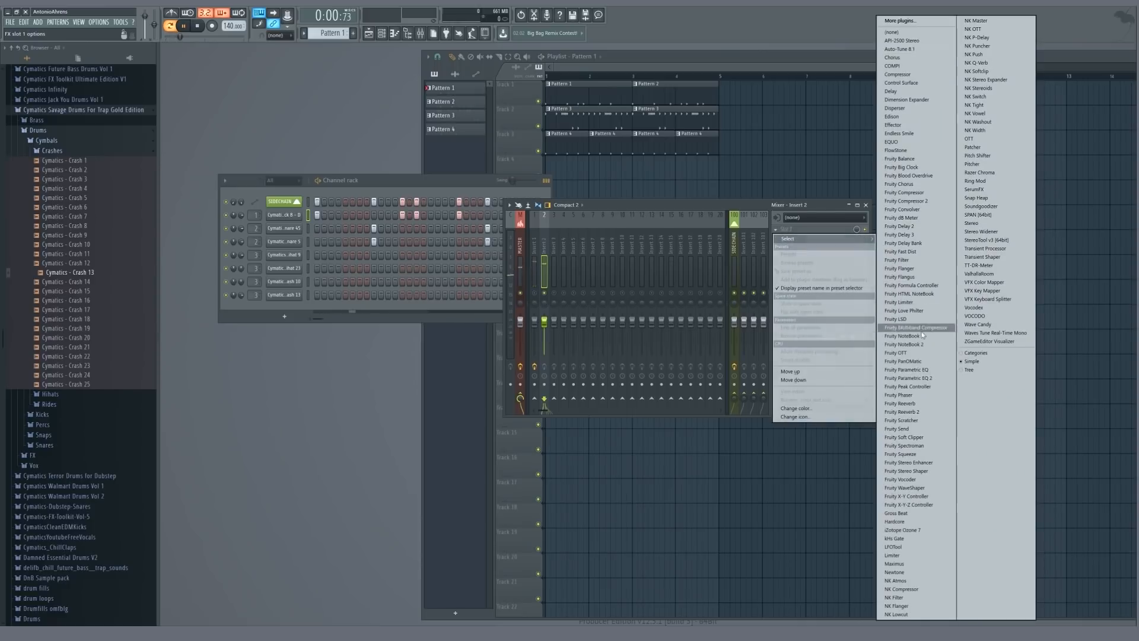
left_click(914, 378)
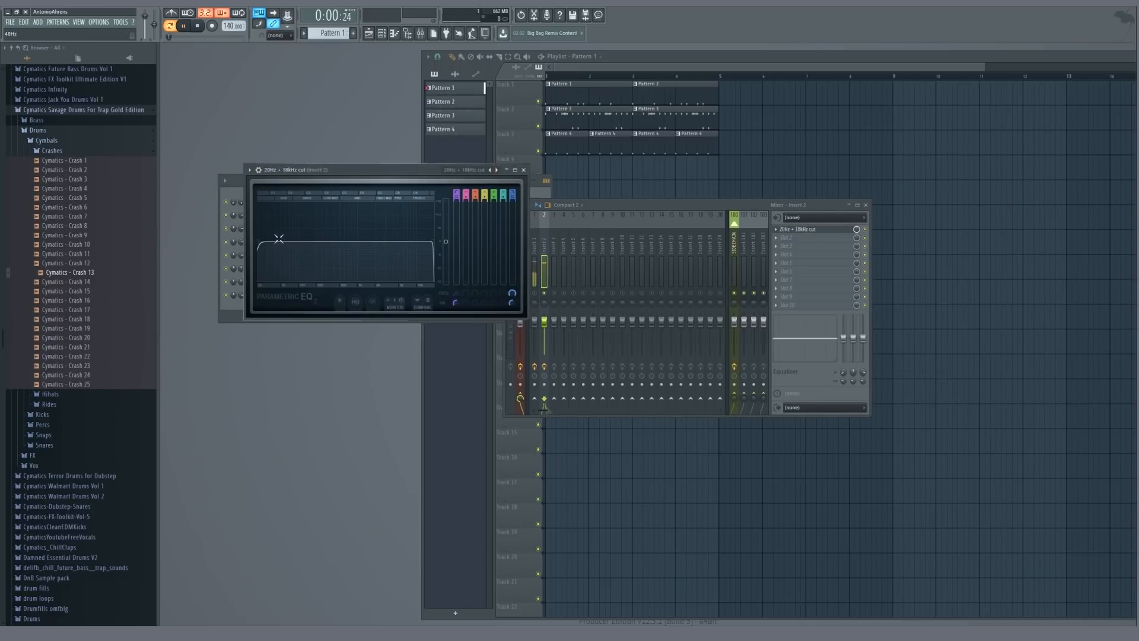
left_click(497, 170)
key("space")
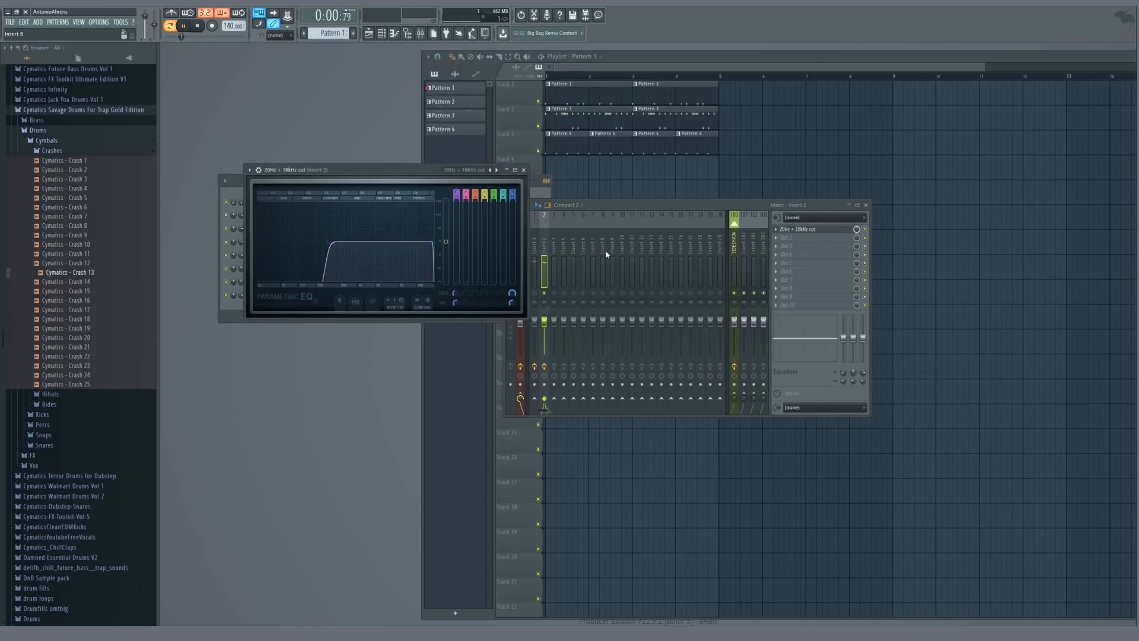
key("space")
left_click(802, 230)
- Add a second Fruity Parametric EQ 2 in slot 2 of insert 2 and high-pass band 1 at about 402 Hz
left_click(802, 237)
left_click(914, 378)
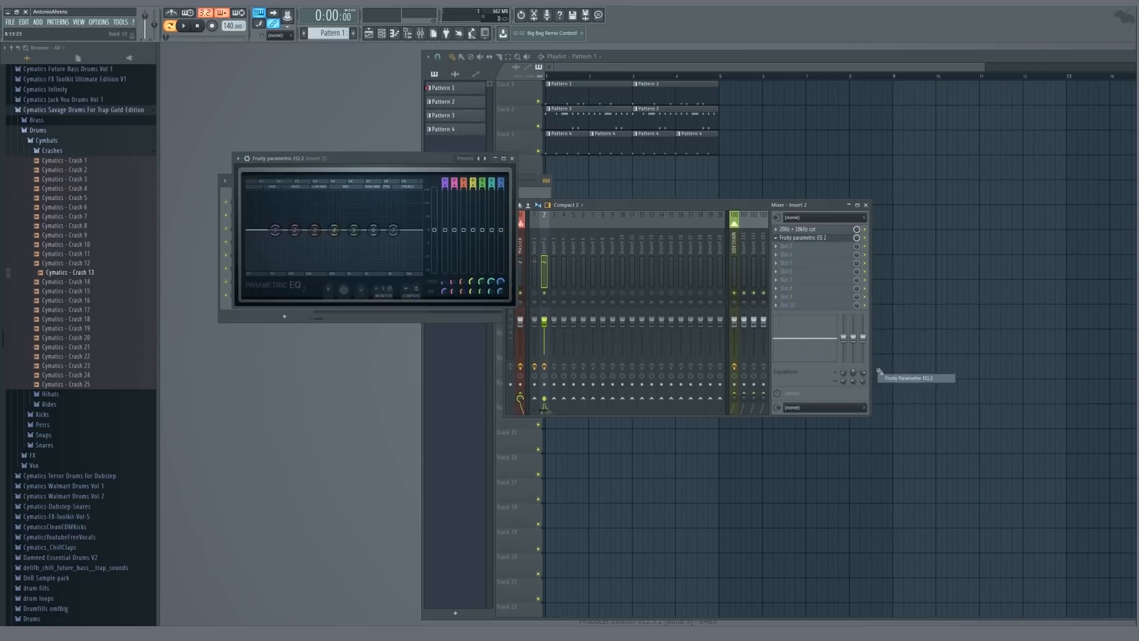
scroll(445, 183, "up", 2)
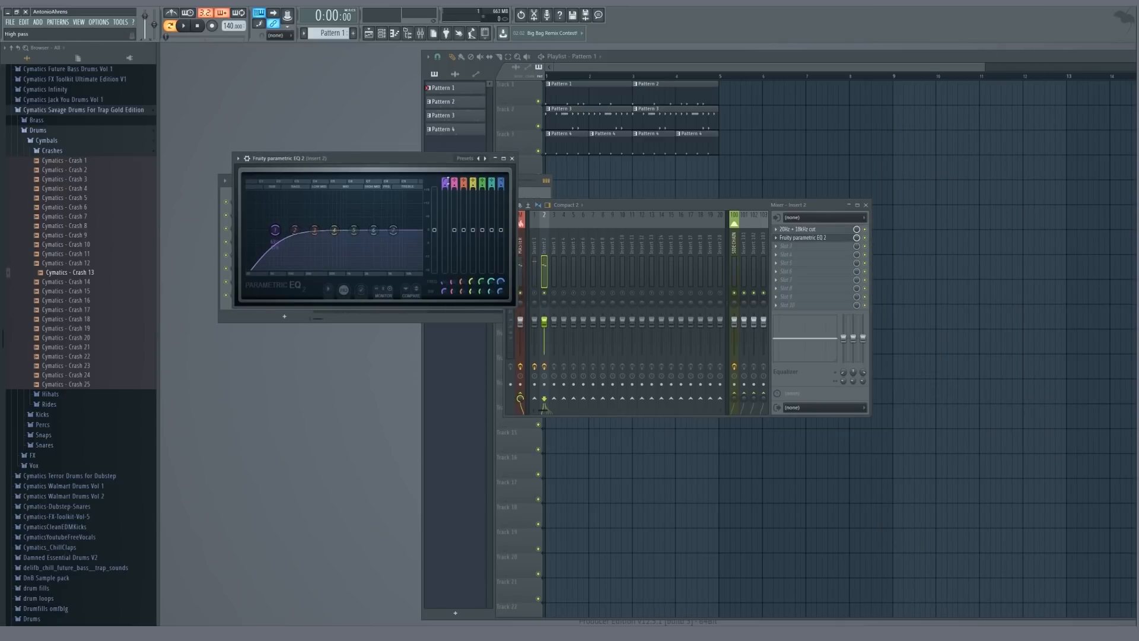
scroll(276, 236, "up", 1)
key("space")
left_click_drag(276, 231, 326, 234)
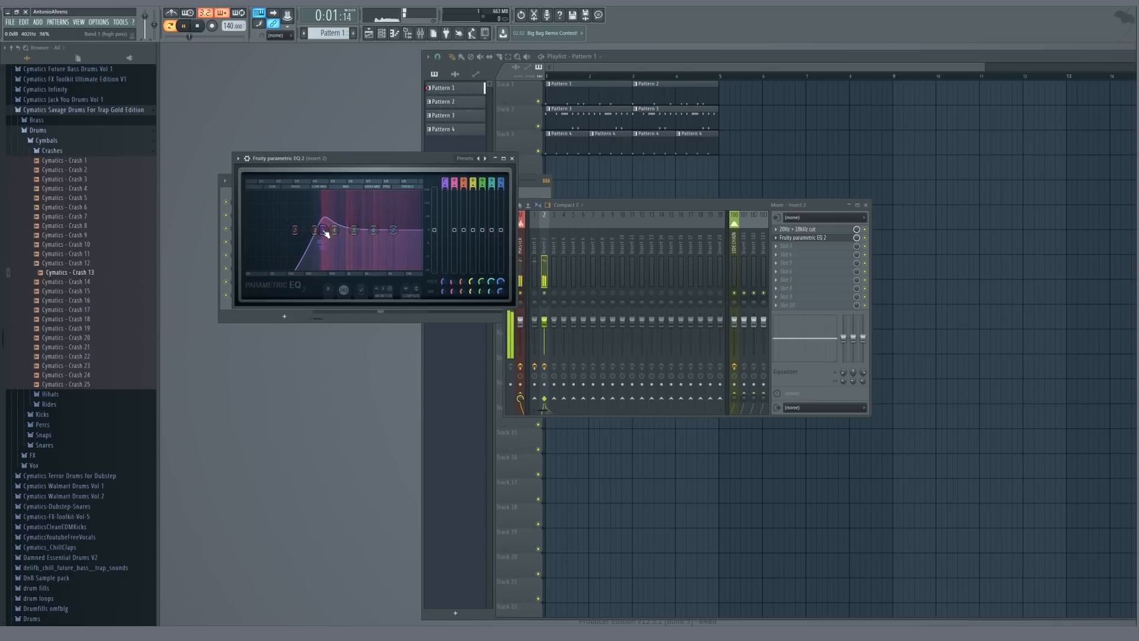
- Refine the snare EQ with a steeper, more resonant band 1 high-pass and a gentle treble boost on band 6
scroll(326, 234, "down", 2)
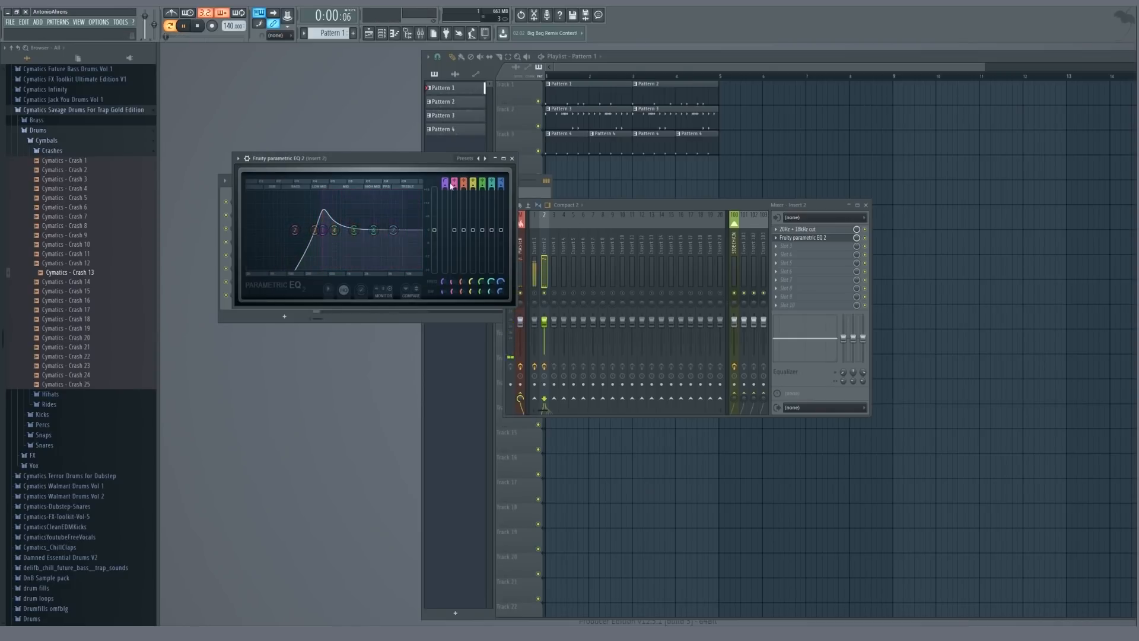
left_click_drag(326, 233, 329, 236)
key("space")
scroll(329, 236, "up", 3)
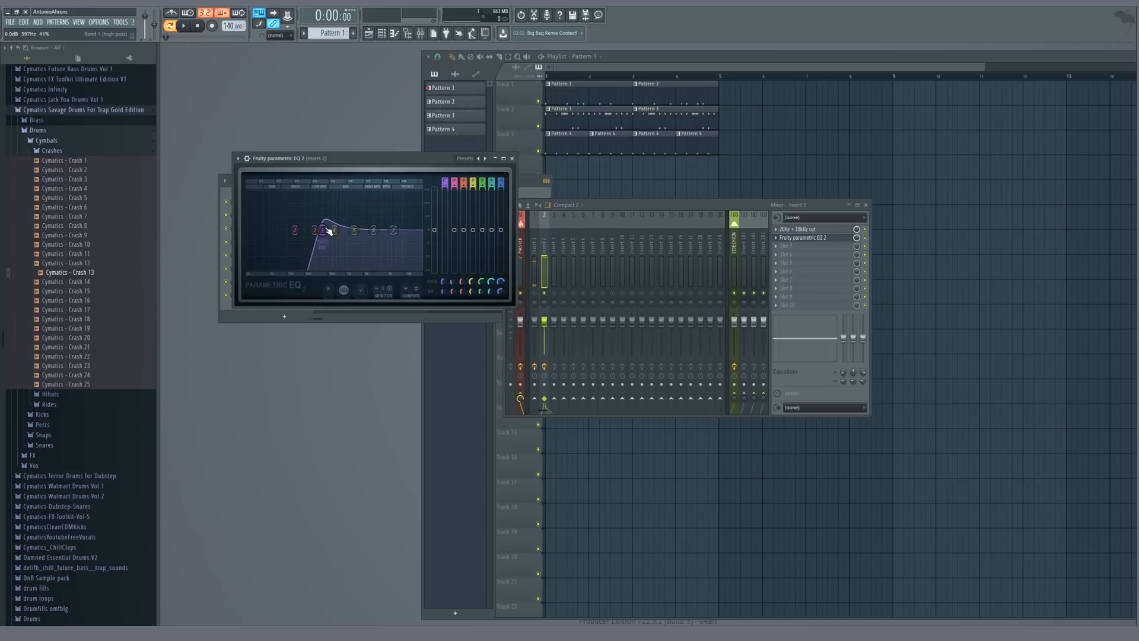
key("space")
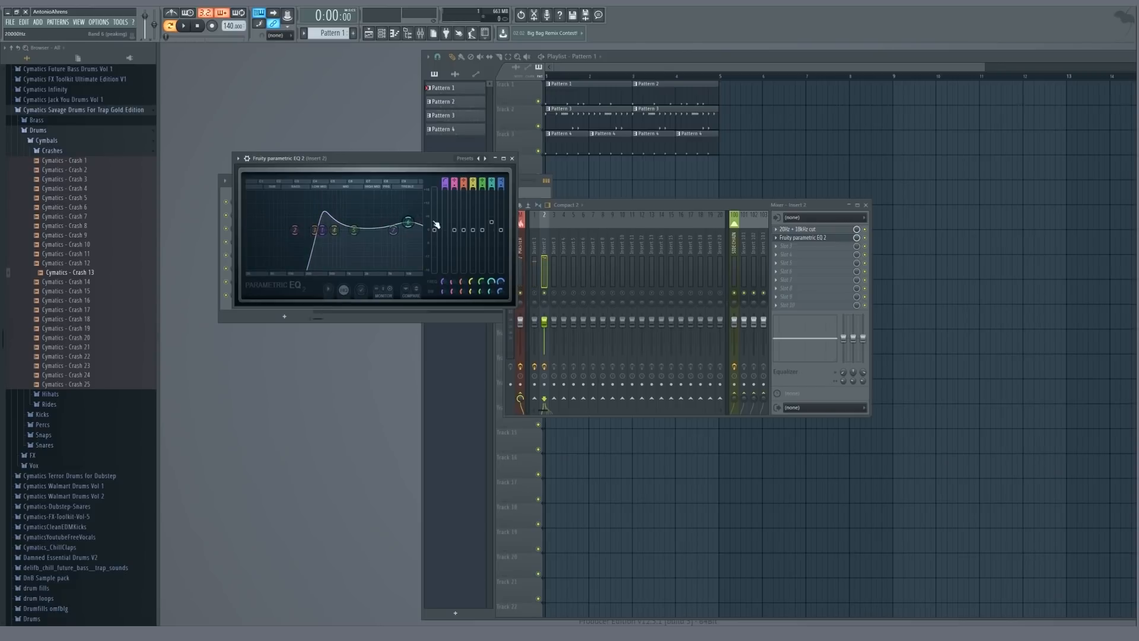
left_click(806, 238)
- Load Fruity Compressor in slot 3 of insert 2 with -11.1 dB threshold, 5.1:1 ratio and 7.7 dB gain
key("space")
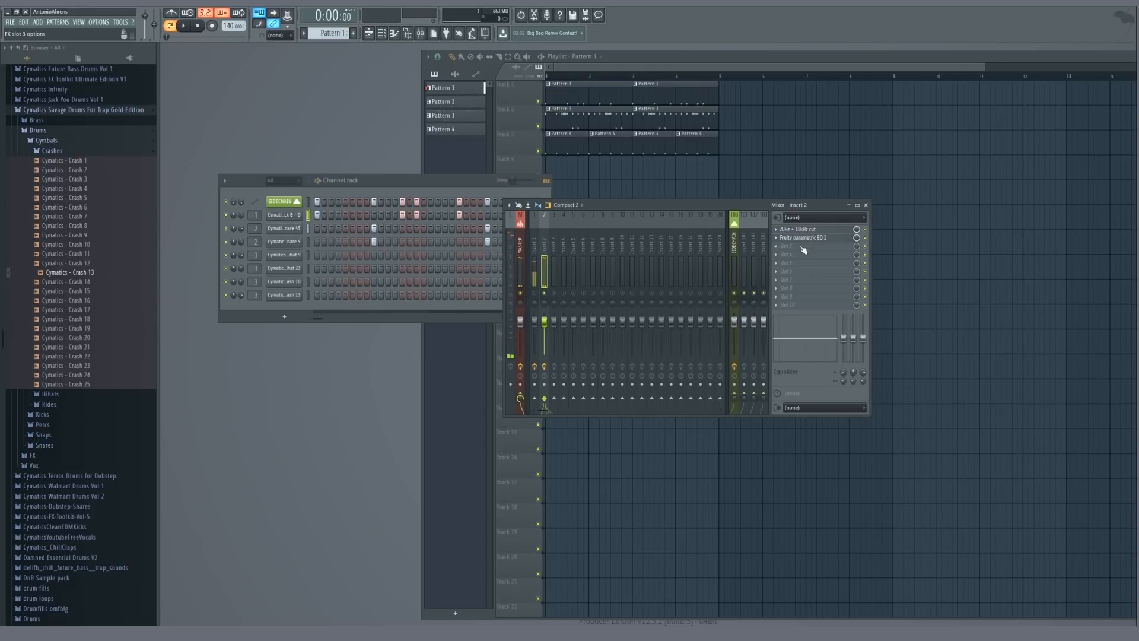
left_click(810, 248)
left_click(904, 193)
left_click_drag(178, 106, 178, 117)
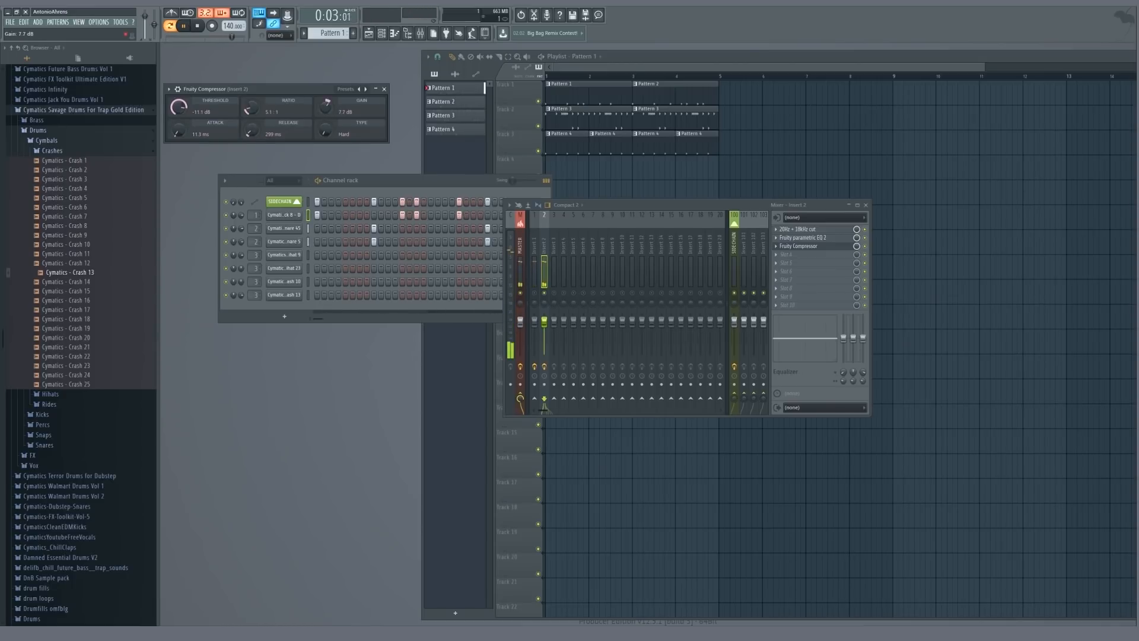
key("space")
left_click(384, 89)
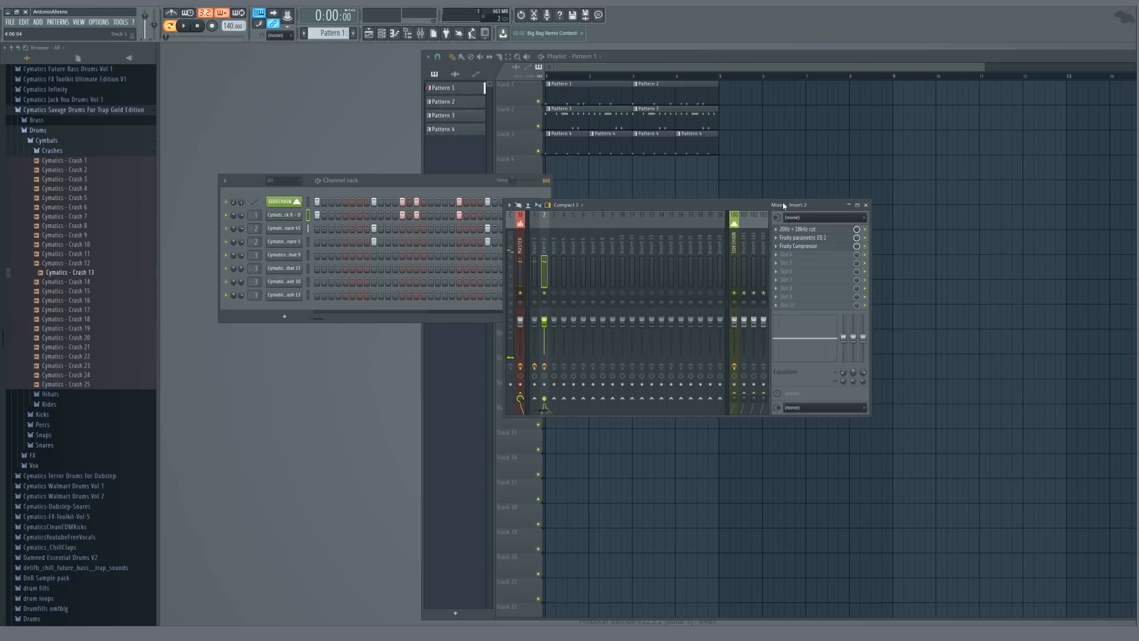
- Try a gain of 30 dB on the snare compressor during playback
left_click(799, 245)
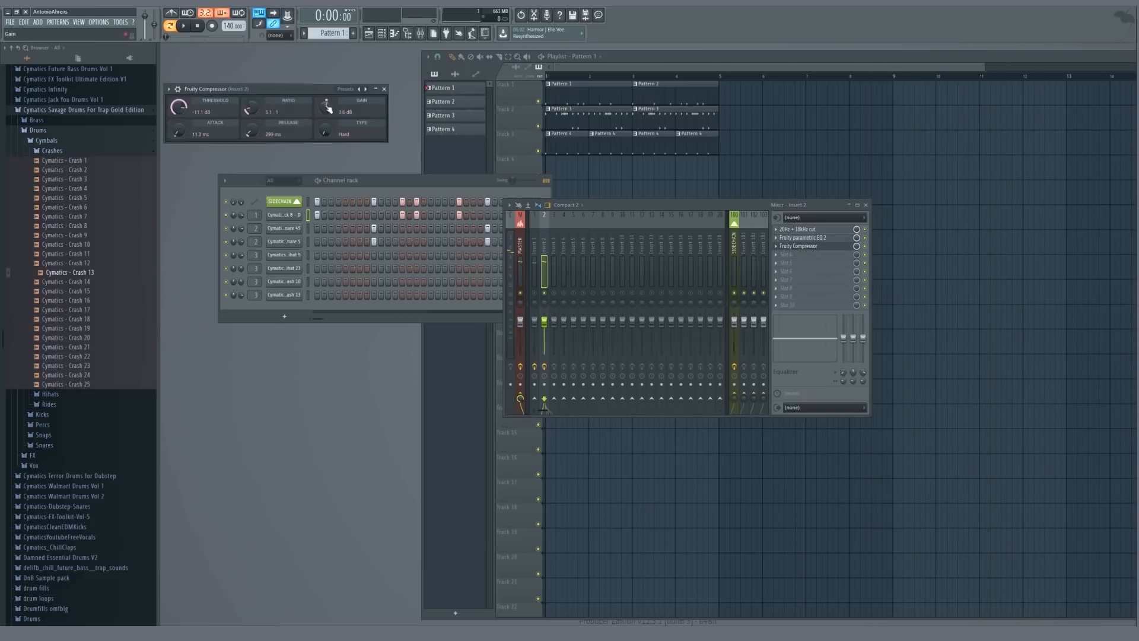
key("space")
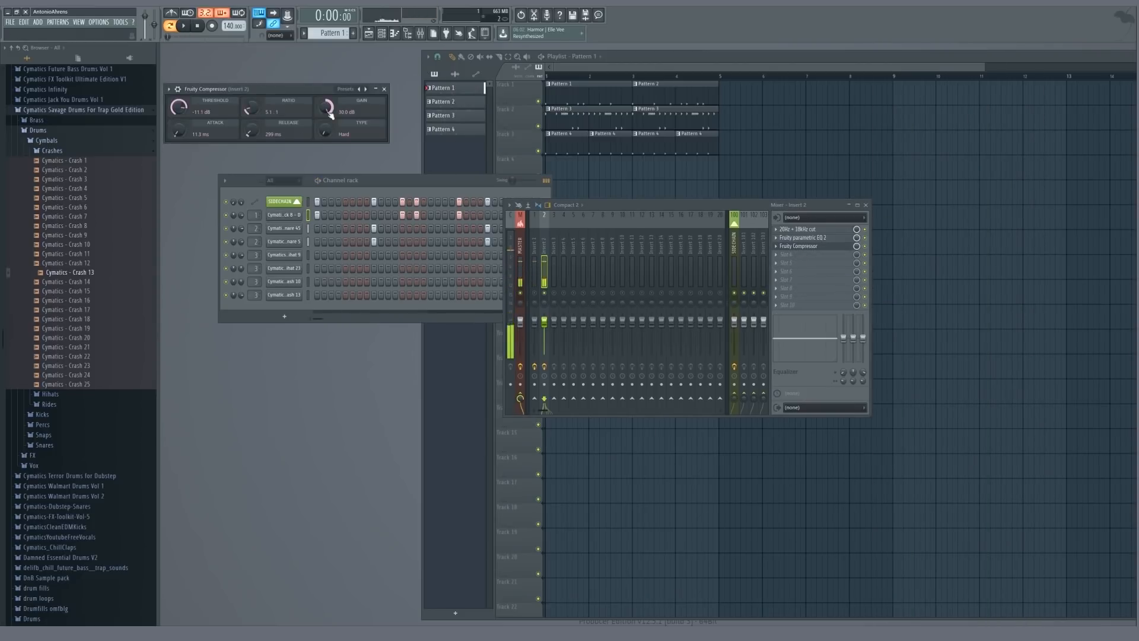
right_click(327, 107)
left_click(334, 113)
left_click_drag(300, 89, 390, 202)
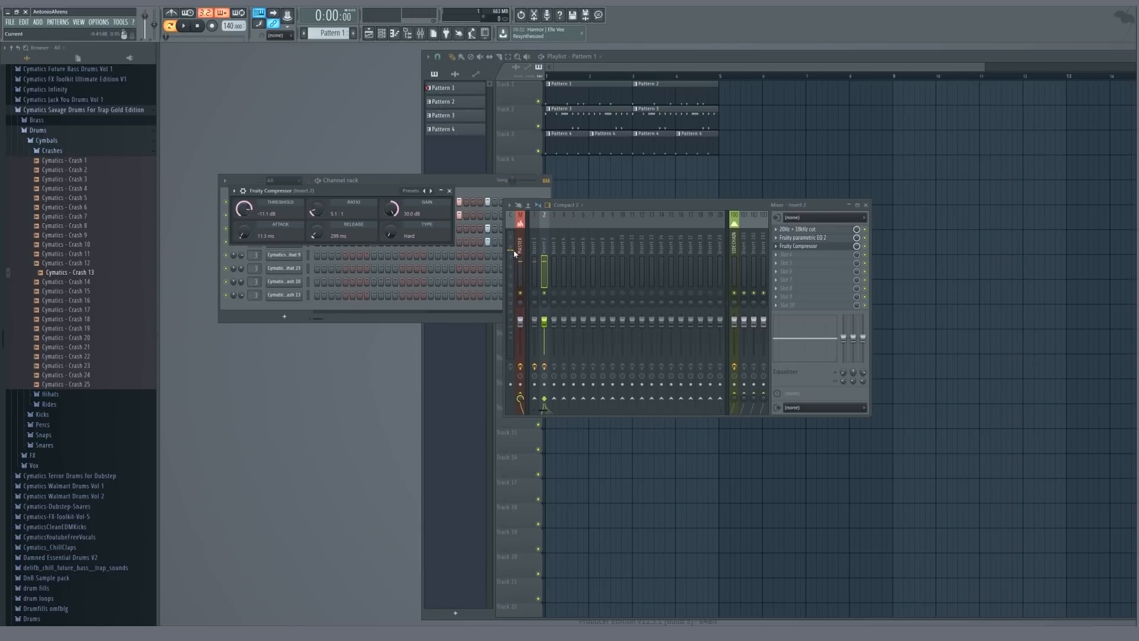
- Reset the snare compressor's gain, audition it, and set it to 4.2 dB
left_click(391, 213, "alt")
key("space")
key("space")
left_click_drag(395, 212, 395, 192)
key("space")
left_click(393, 211, "alt")
left_click(821, 246)
left_click(823, 256)
key("Escape")
left_click(818, 247)
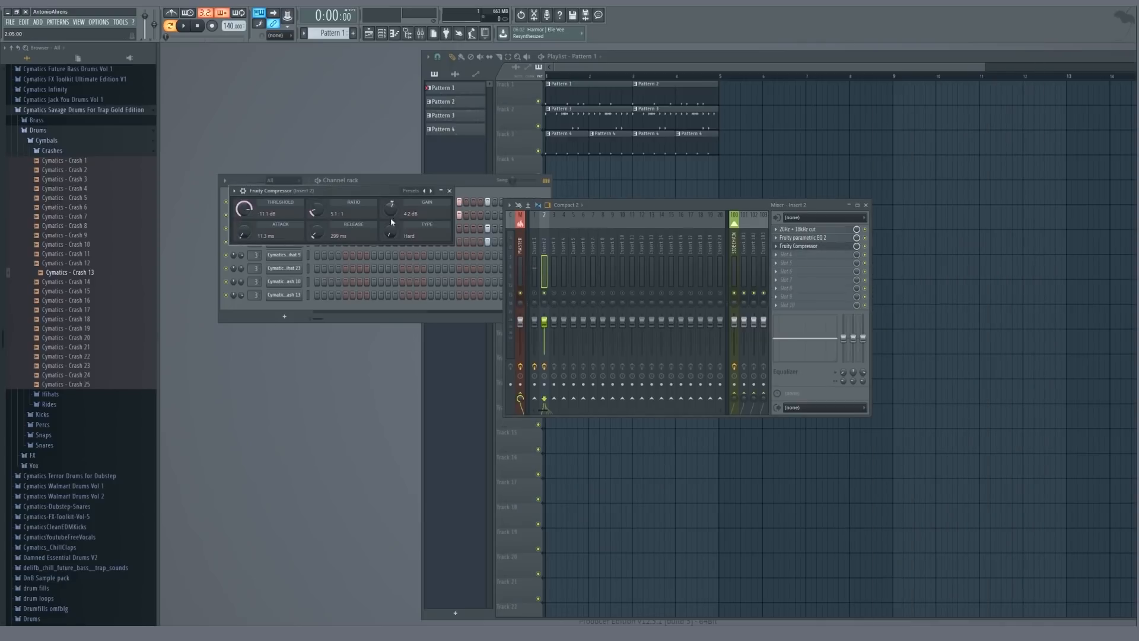
- Load Fruity WaveShaper in slot 4 of insert 2 and bend its curve upward to add distortion to the snares
left_click(815, 247)
left_click(816, 256)
left_click(917, 488)
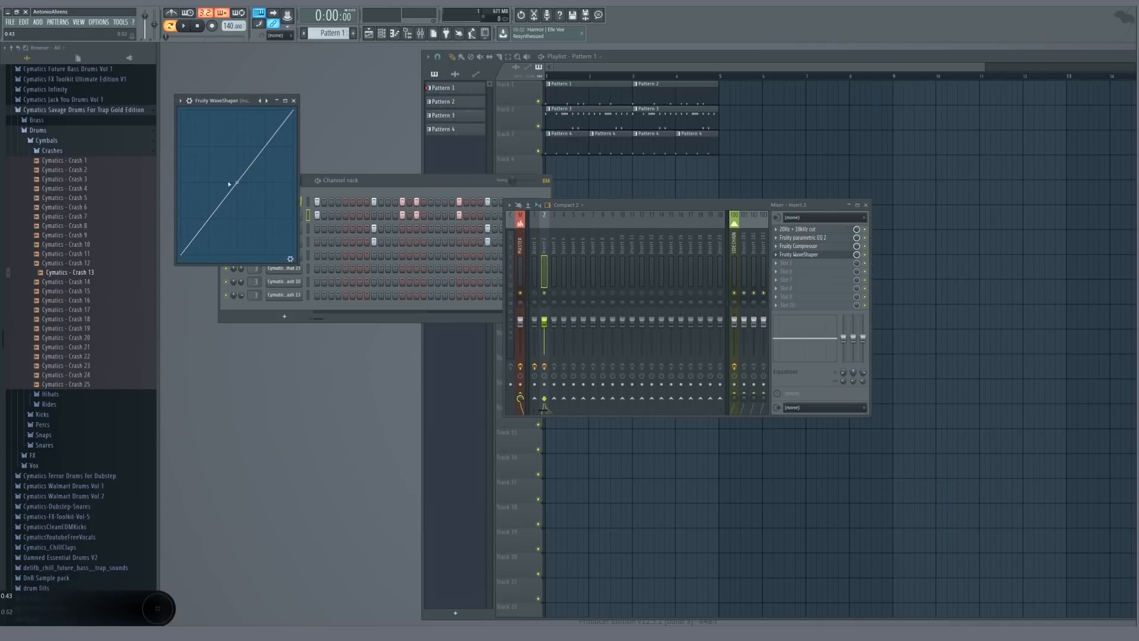
left_click_drag(236, 184, 236, 155)
key("space")
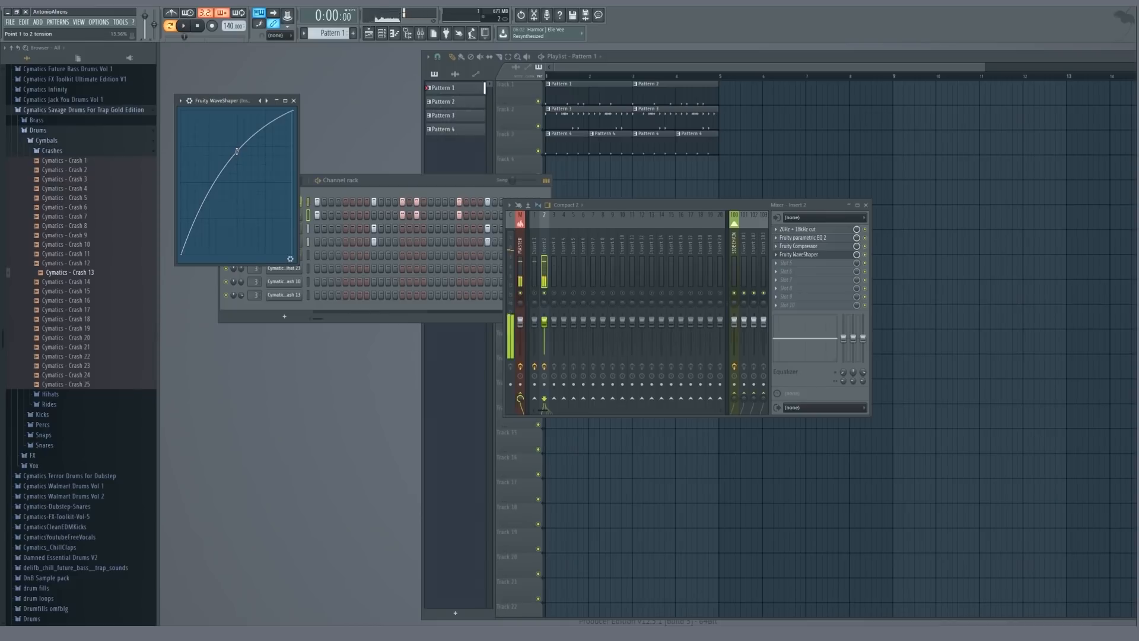
key("Escape")
- Unsolo mixer insert 2 and make the hihat pattern, Pattern 3, the active pattern
right_click(547, 293)
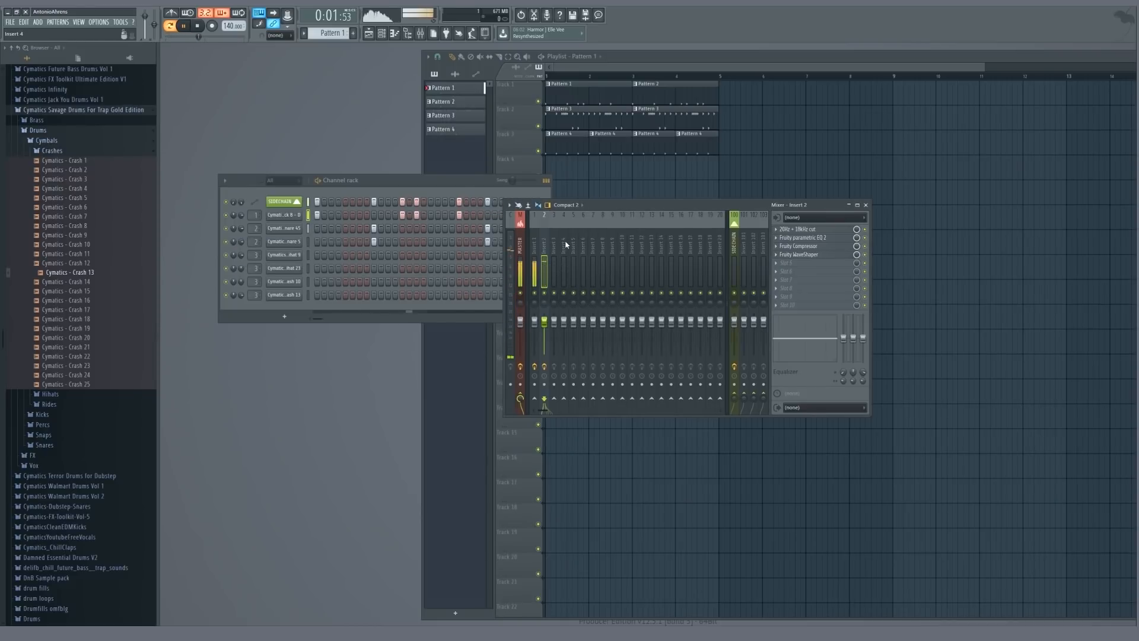
key("F9")
left_click(562, 112)
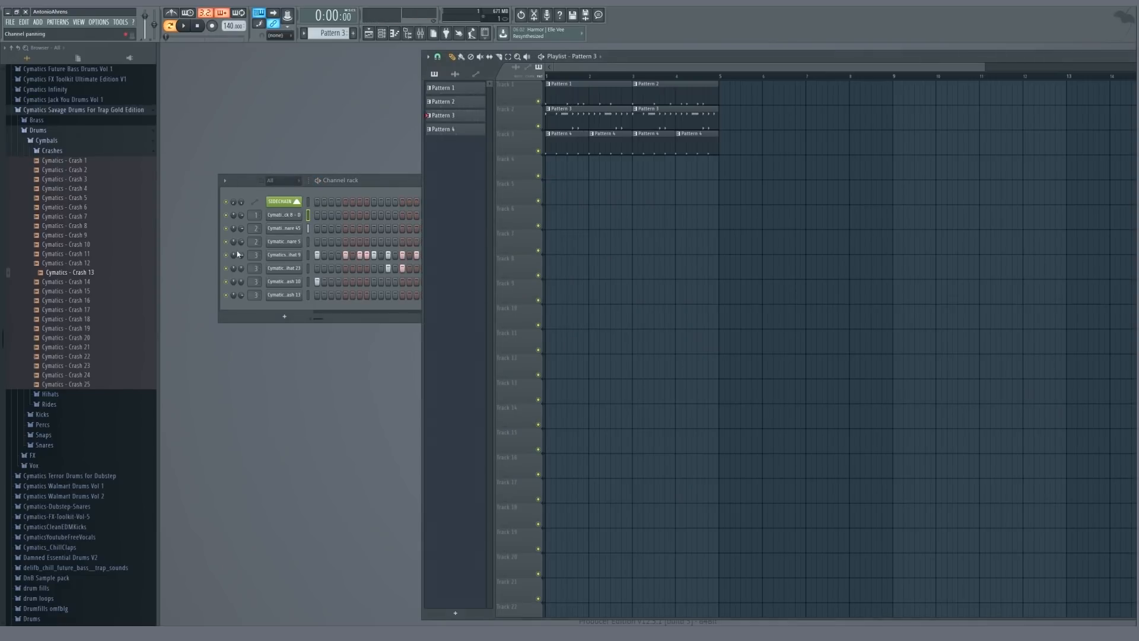
key("F9")
- Load Fruity parametric EQ 2 in slot 1 of insert 3 with the 20Hz + 18kHz cut preset during hihat playback
key("space")
left_click(795, 229)
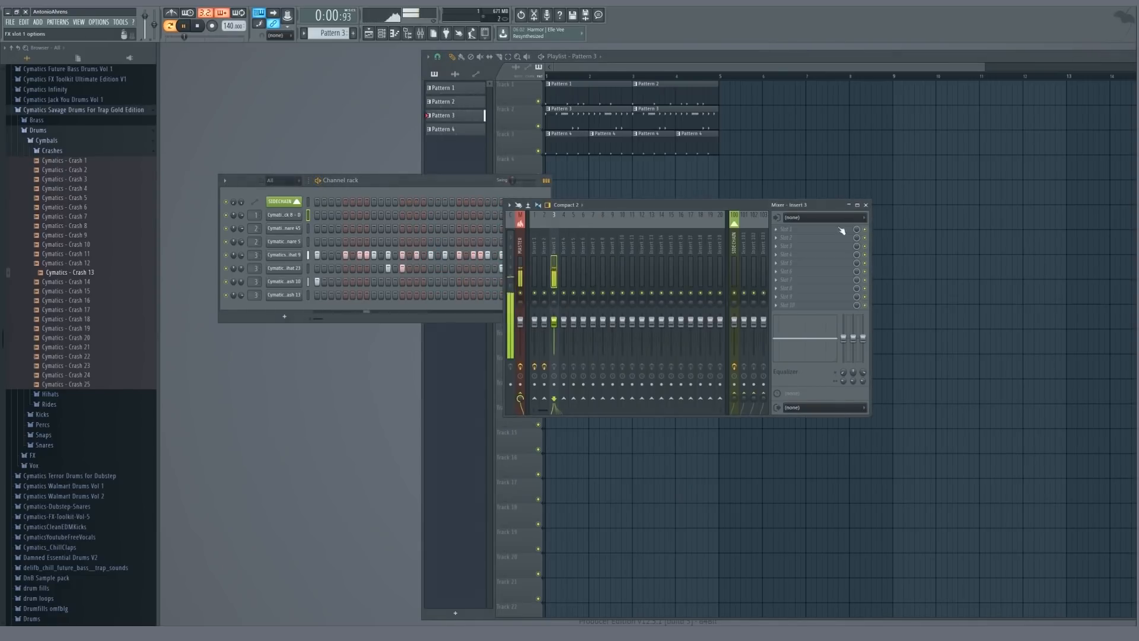
left_click(917, 378)
left_click(415, 89)
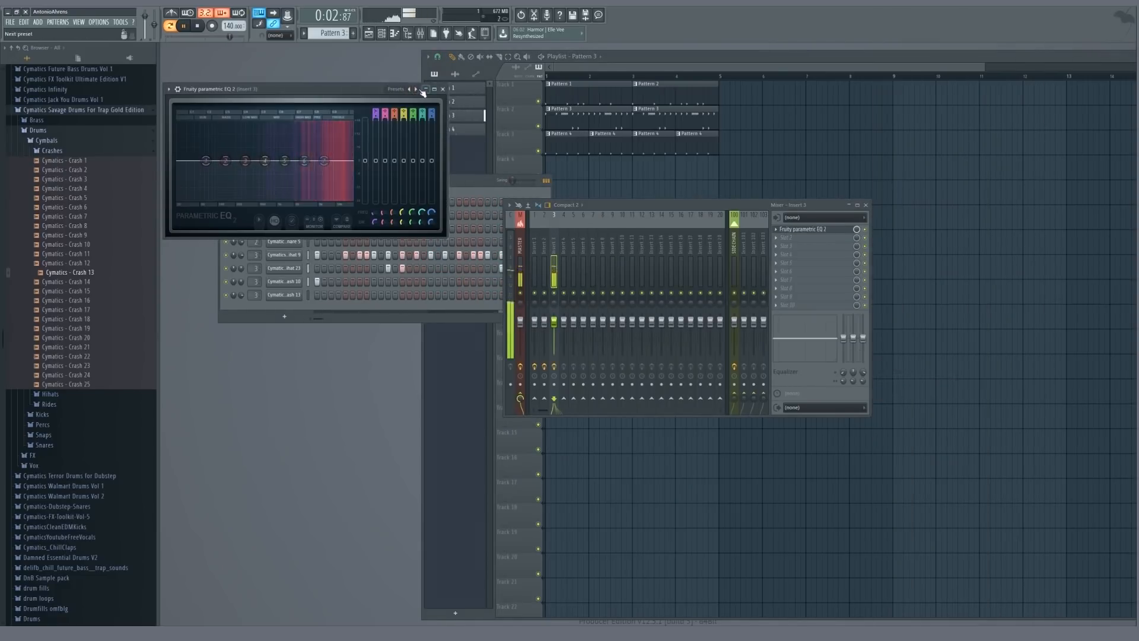
scroll(246, 161, "down", 5)
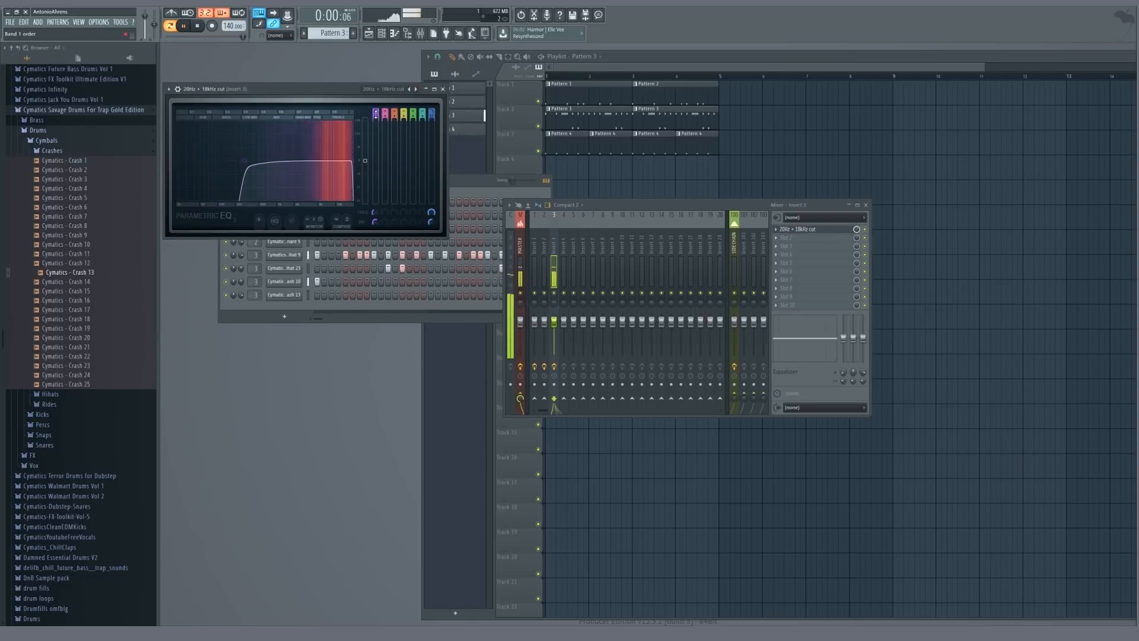
- Raise the hihat EQ's low cut frequency, soften the high cut slope, and set the high cut to about 15620 Hz
left_click_drag(243, 161, 261, 161)
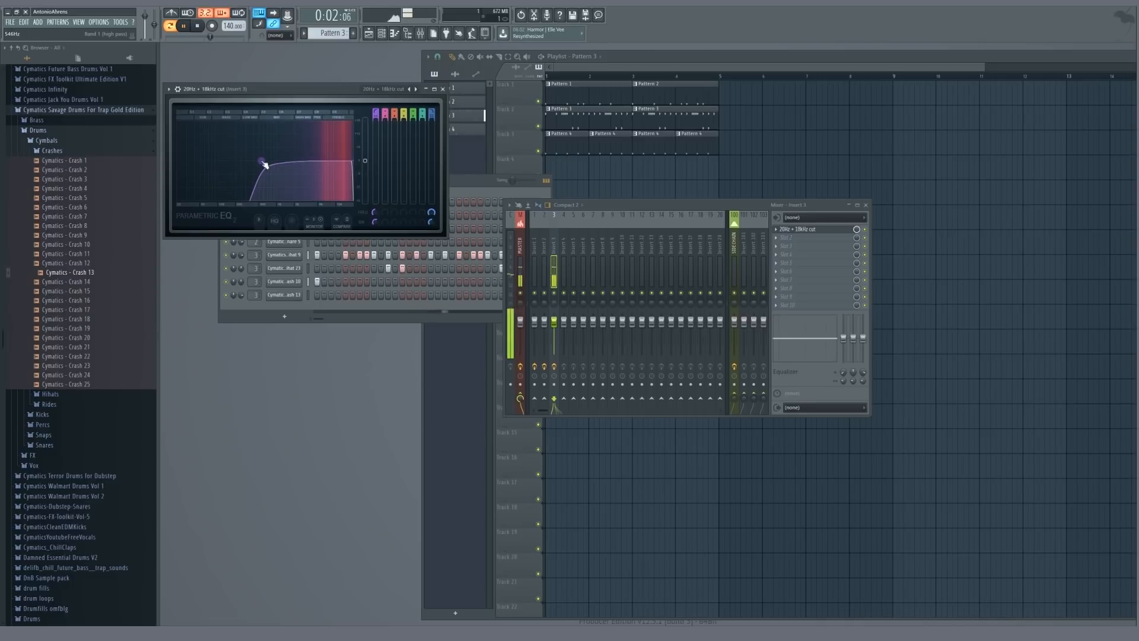
left_click_drag(349, 159, 337, 160)
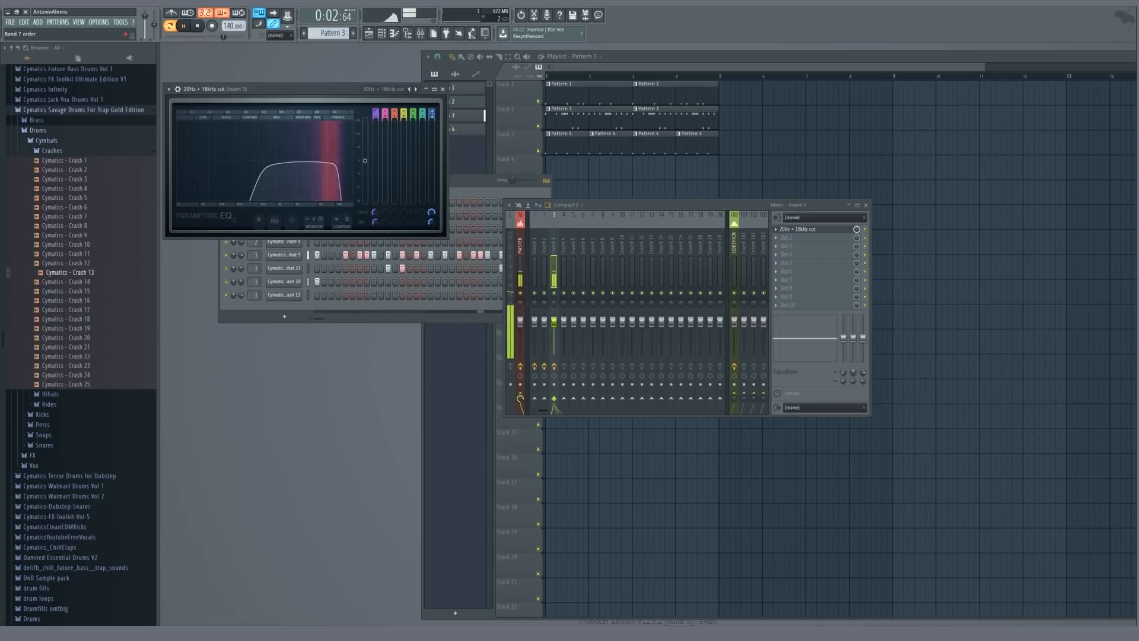
left_click_drag(432, 117, 432, 126)
left_click_drag(337, 160, 347, 160)
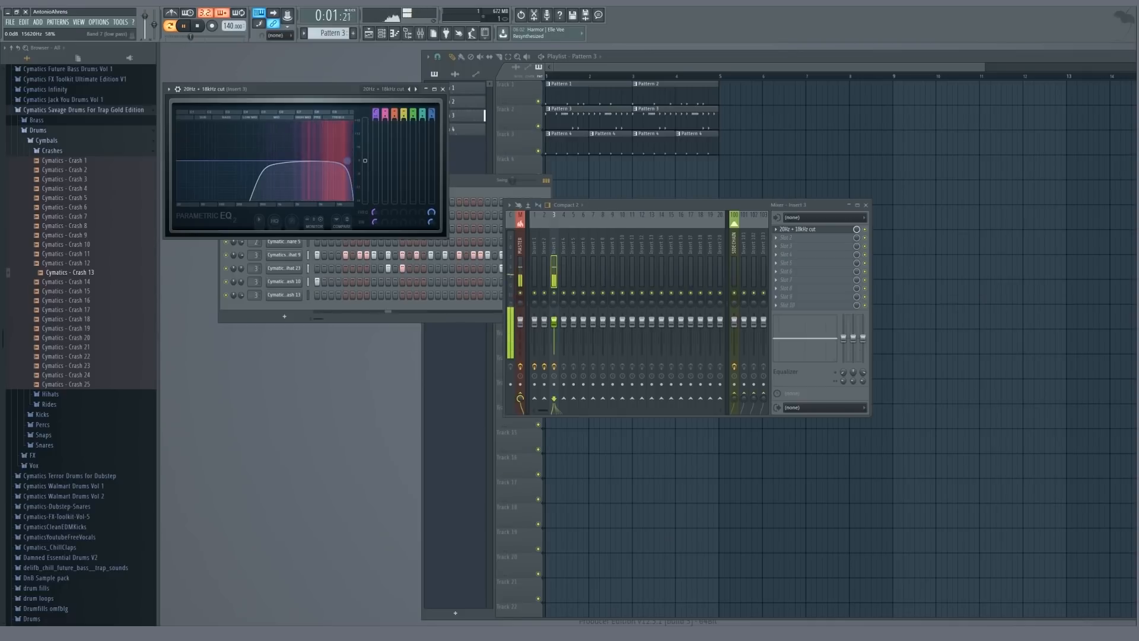
left_click(442, 89)
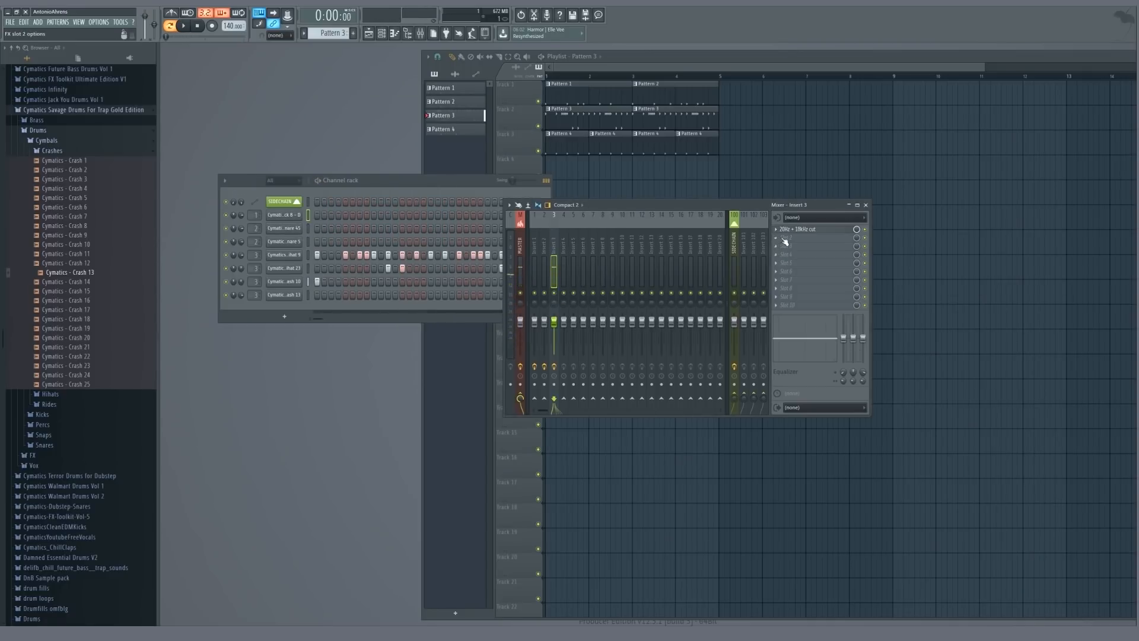
- Load Fruity Compressor in slot 2 of insert 3 with -14.2 dB threshold, 27.1 ms attack, 423 ms release and 5.4 dB gain
left_click(785, 240)
mouse_move(824, 247)
left_click(905, 192)
key("space")
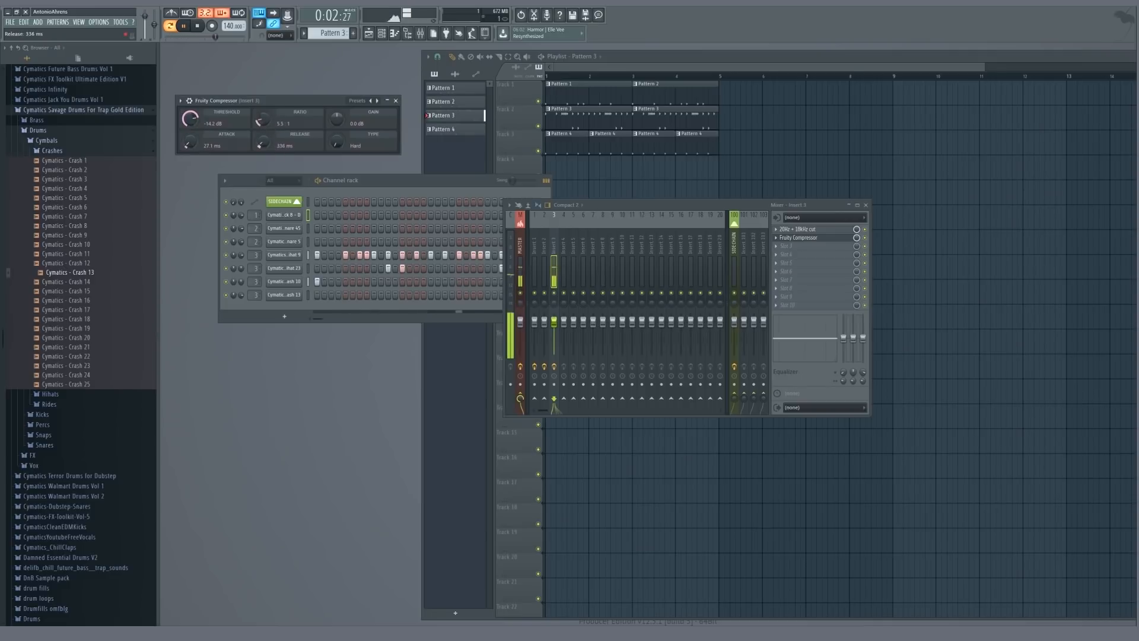
left_click_drag(336, 127, 336, 114)
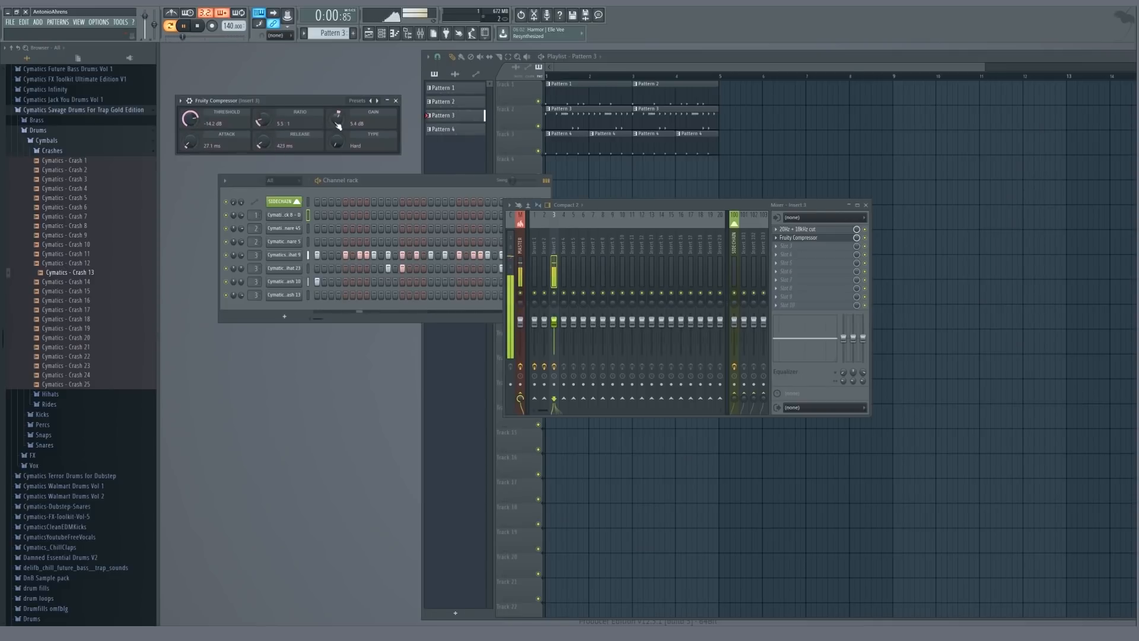
left_click(396, 101)
- Play back the full drum arrangement from the playlist in song mode
left_click(866, 206)
key("space")
left_click(541, 57)
scroll(607, 182, "down", 2)
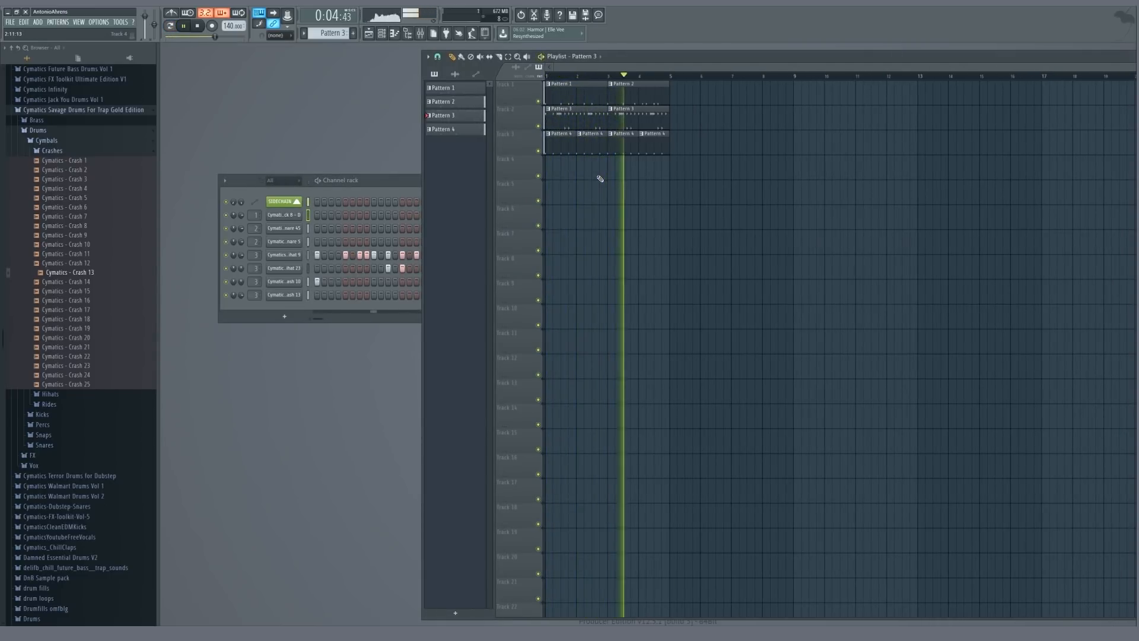
key("space")
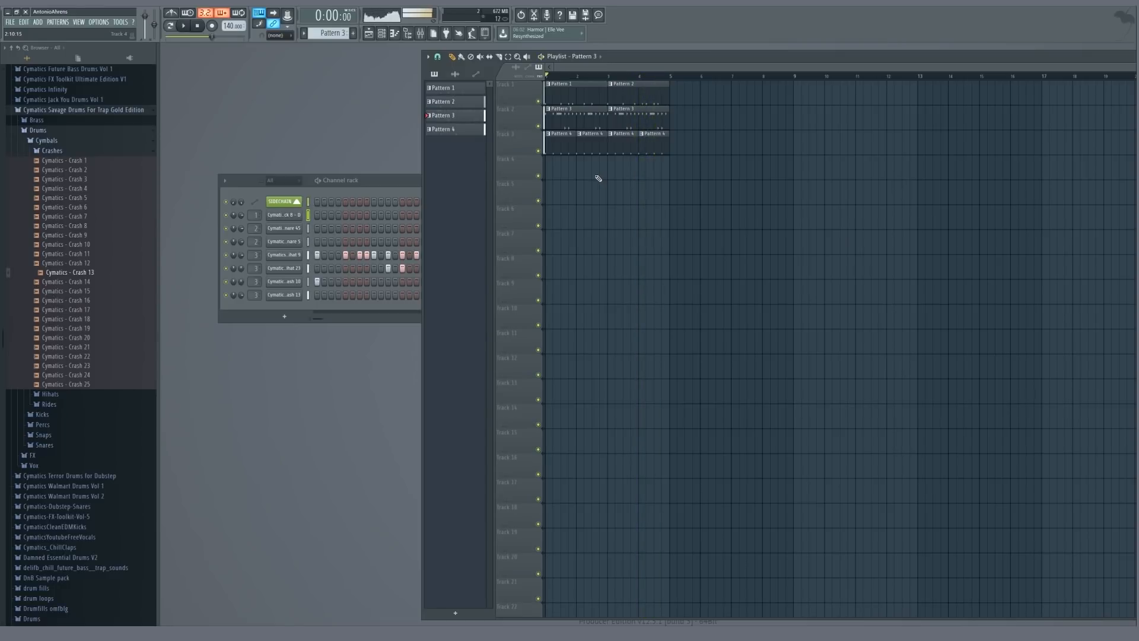
- Add Fruity parametric EQ 2 in slot 5 of insert 2, boost the snares' highs, and lower the insert's volume to -1.9 dB
double_click(255, 255)
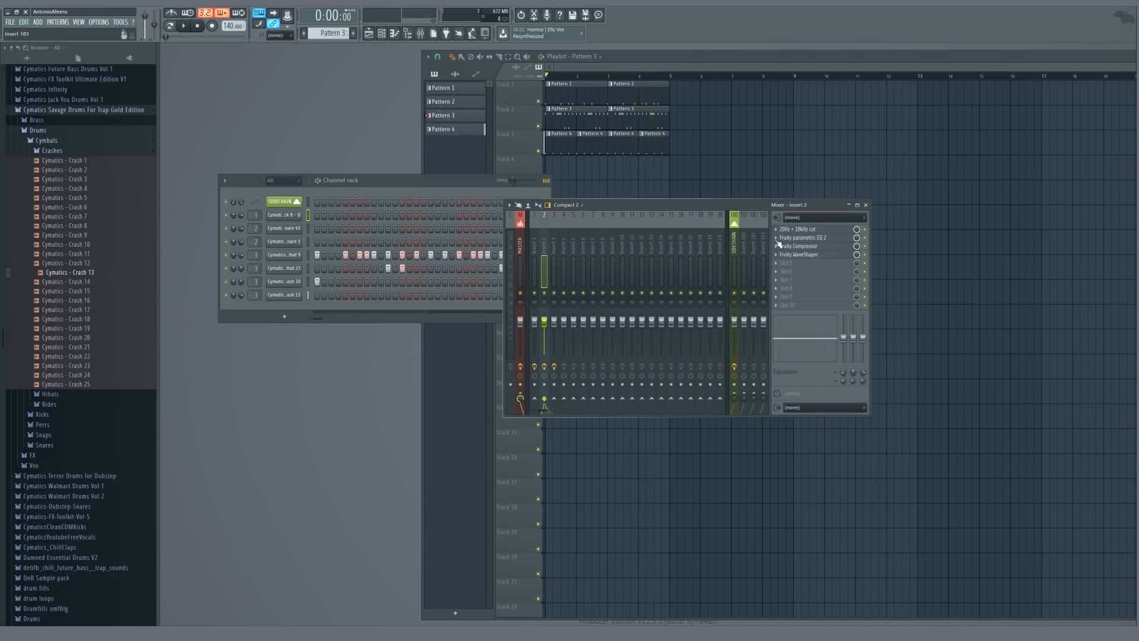
left_click(790, 263)
left_click(909, 378)
key("space")
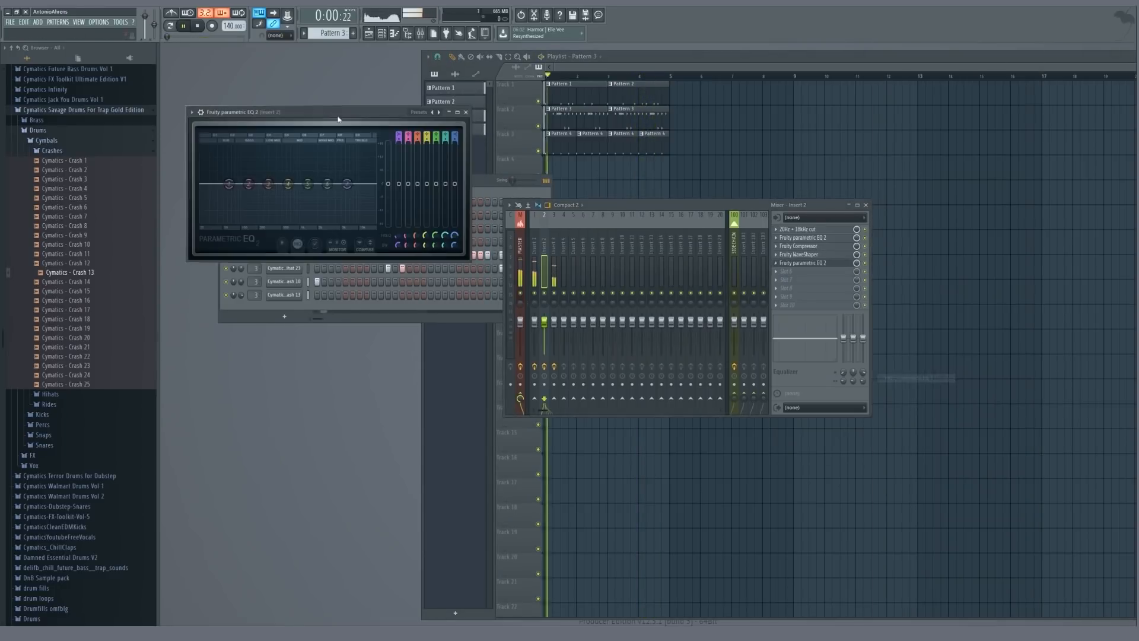
left_click_drag(327, 184, 354, 176)
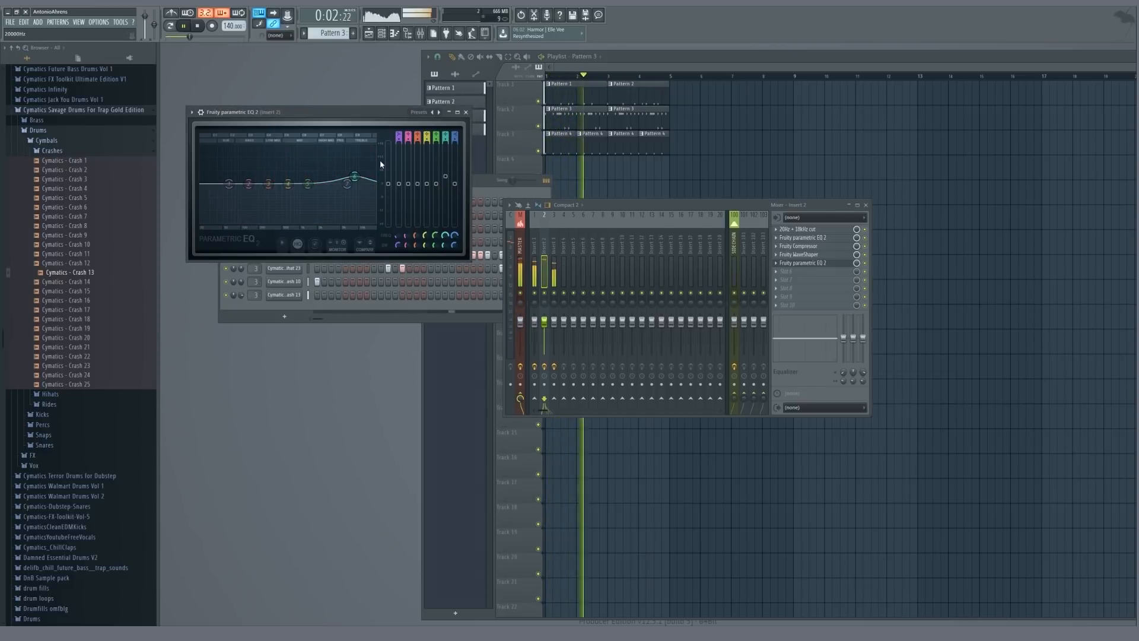
key("Escape")
key("space")
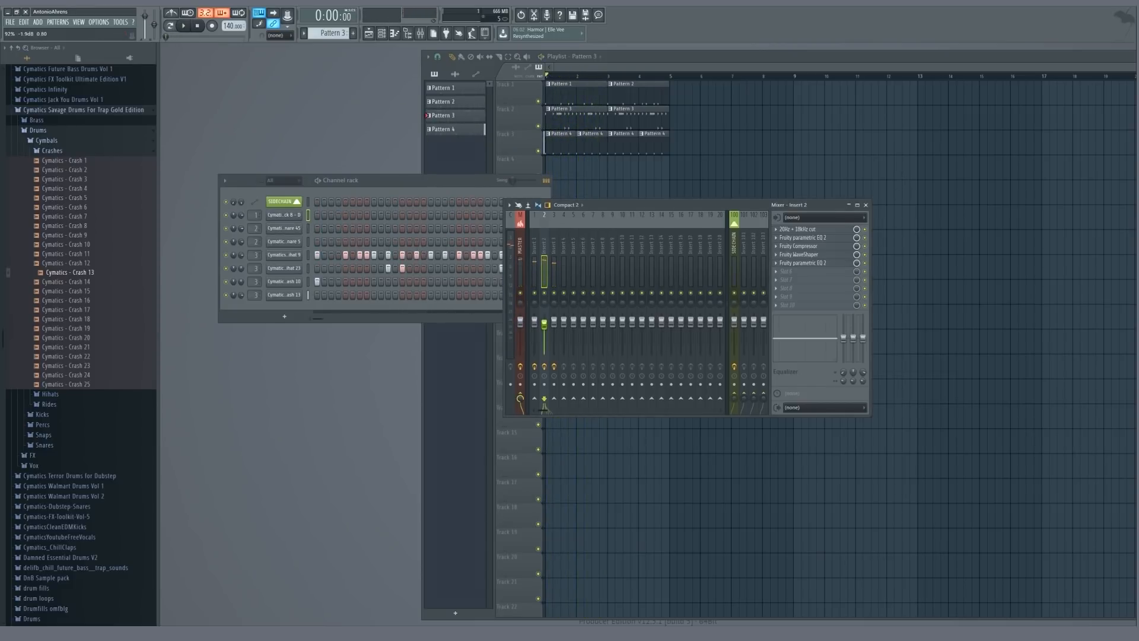
- Create the empty Pattern 5 and move the channel rack clear of the playlist
key("F9")
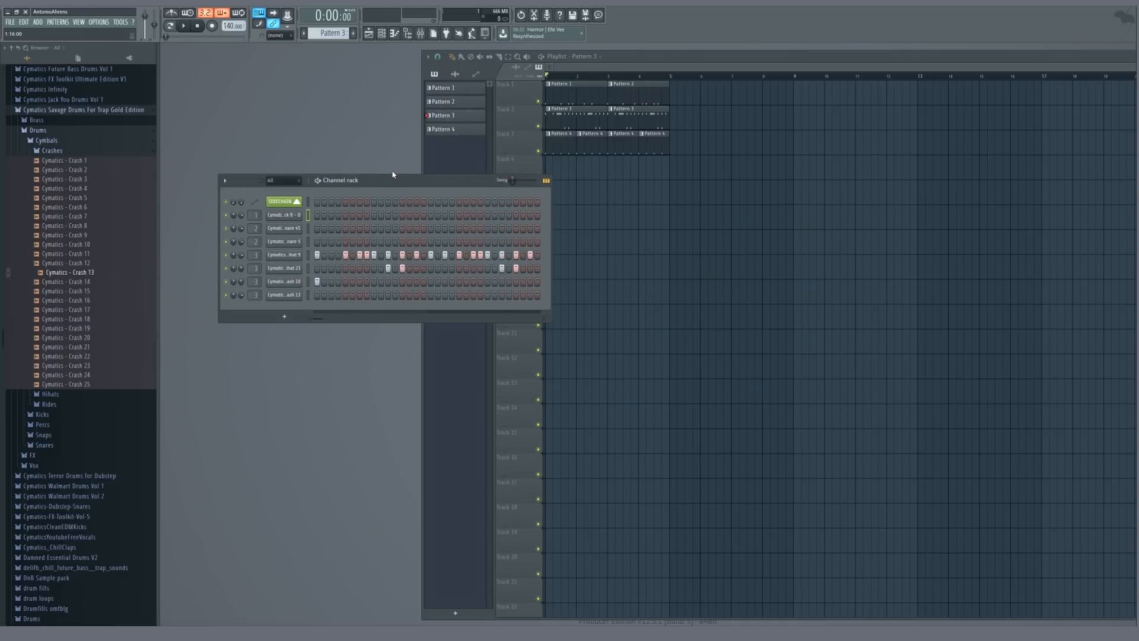
left_click(355, 33)
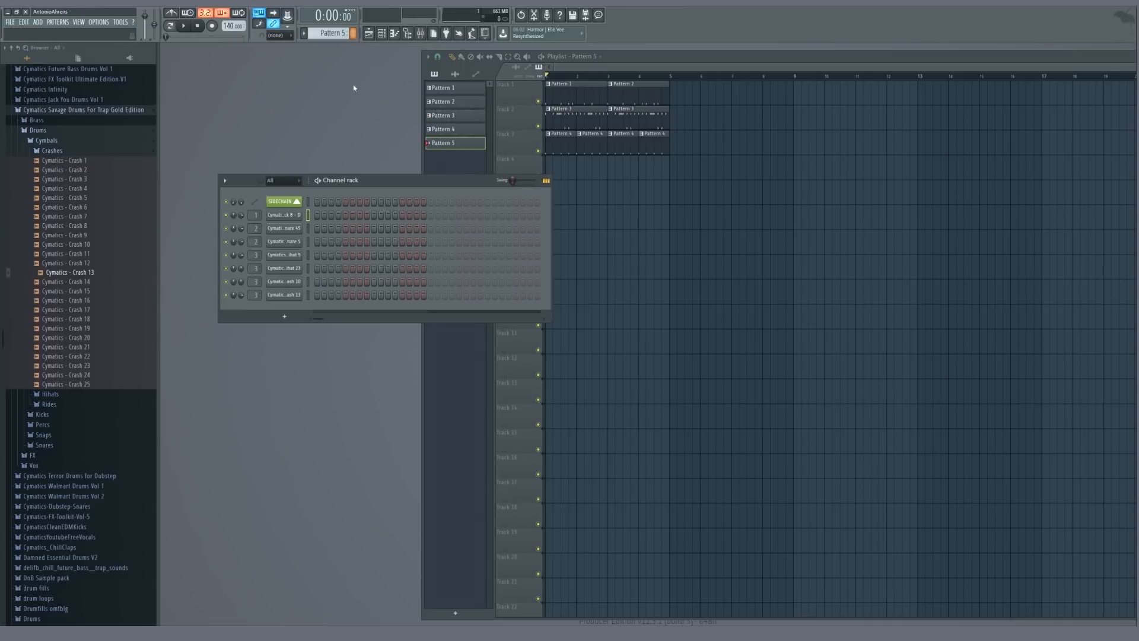
left_click_drag(378, 185, 374, 232)
mouse_move(346, 269)
left_mouse_down()
mouse_move(358, 270)
mouse_move(330, 271)
left_mouse_up()
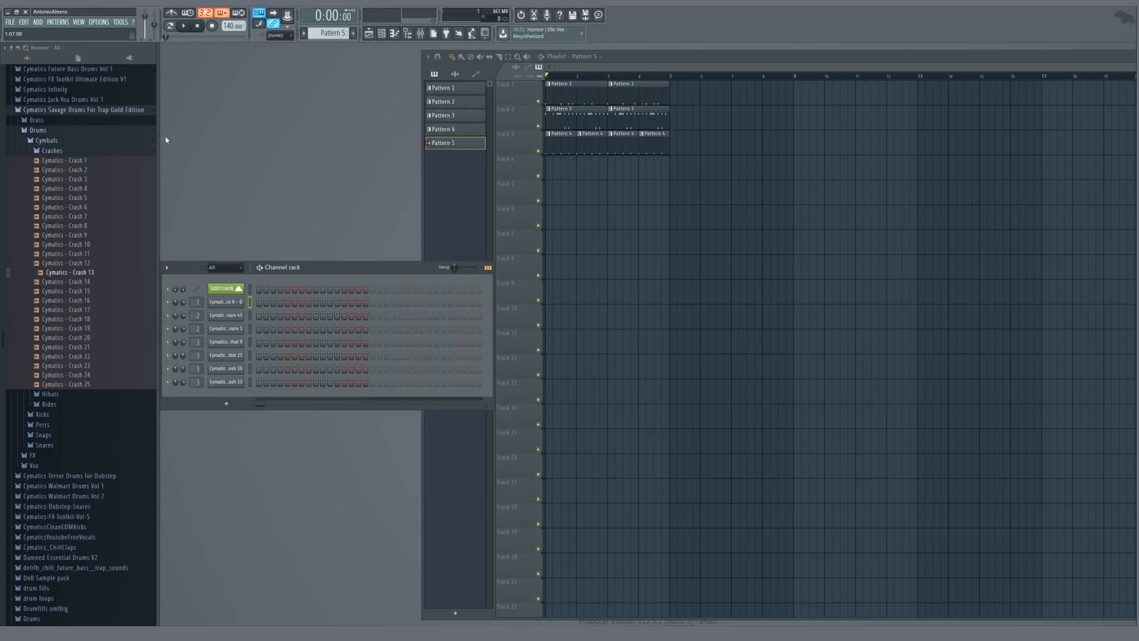
- Collapse the Savage Drums pack and open the Piano Loops folder of the Cymatics - Titan Trap & Future Bass Samplepack
left_click(64, 151)
left_click(54, 140)
left_click(50, 131)
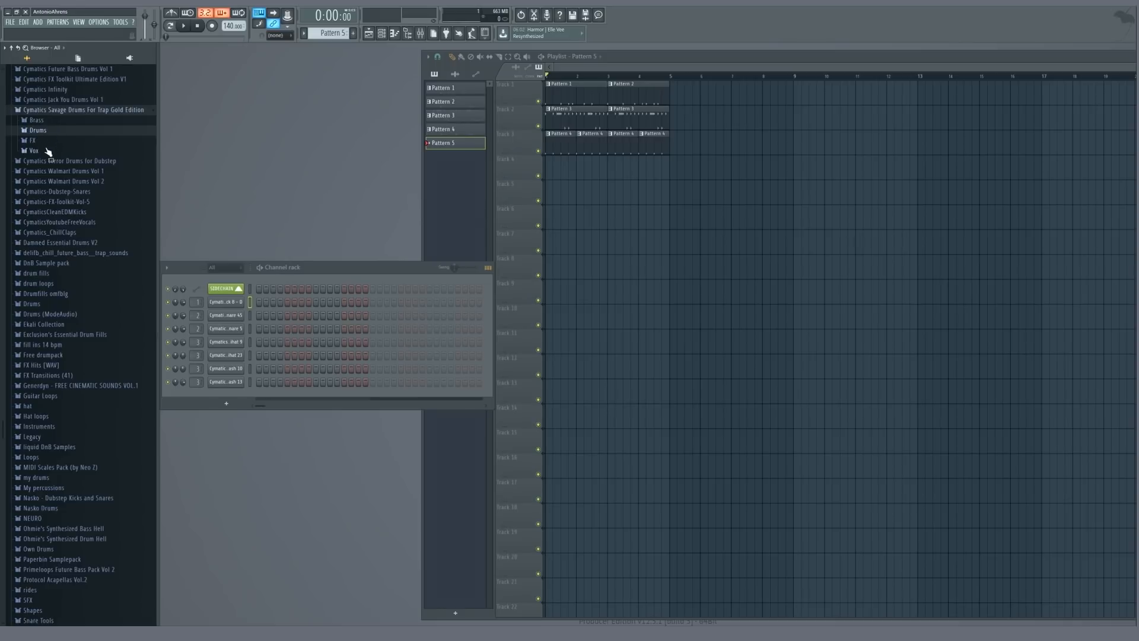
left_click(52, 111)
scroll(83, 207, "up", 6)
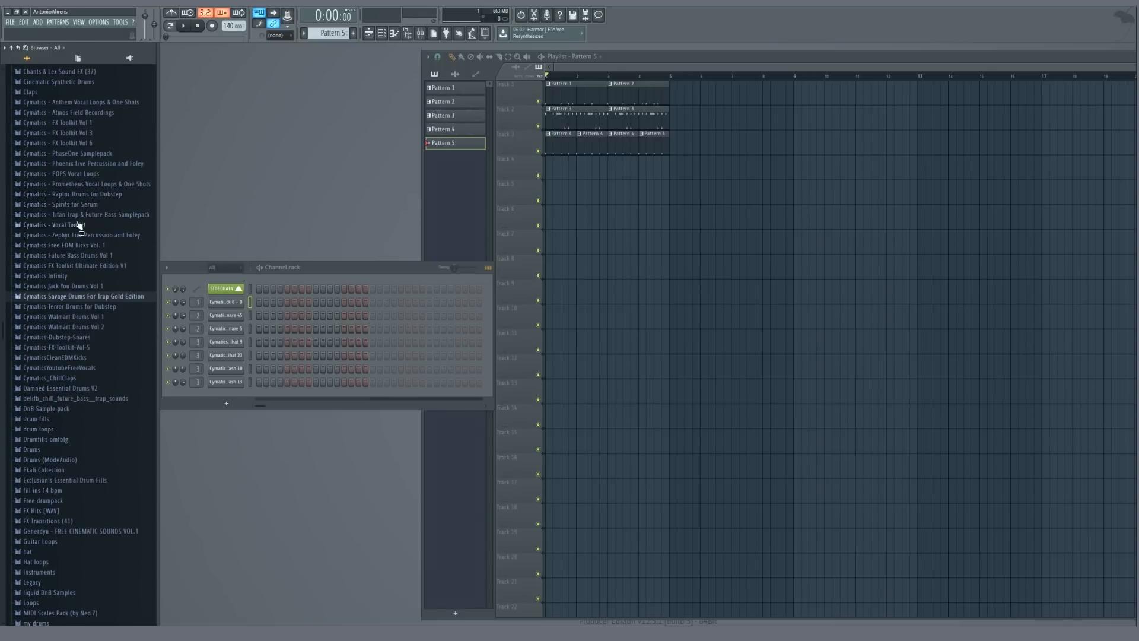
left_click(66, 215)
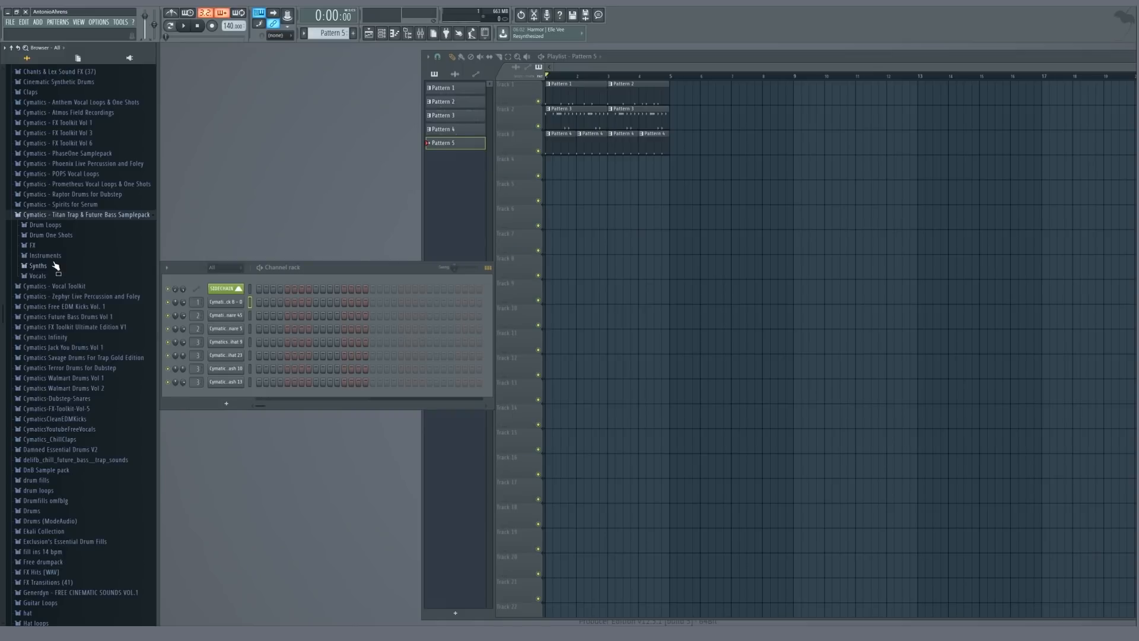
left_click(43, 255)
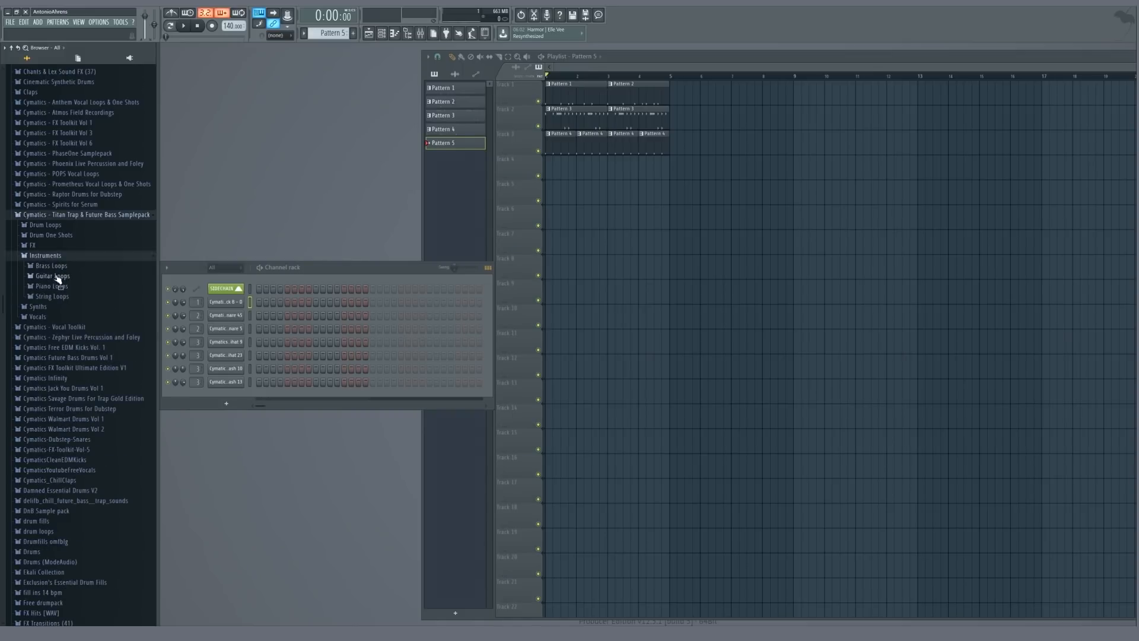
left_click(58, 287)
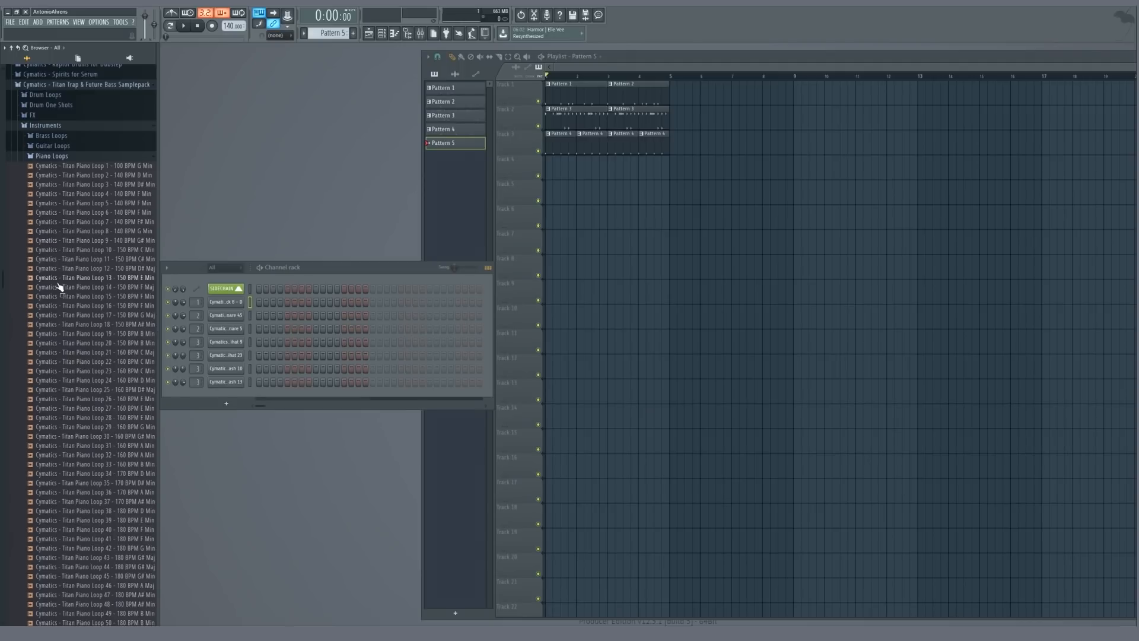
- Audition the 140 BPM Titan piano loops from loop 9 down to loop 3
left_click(108, 223)
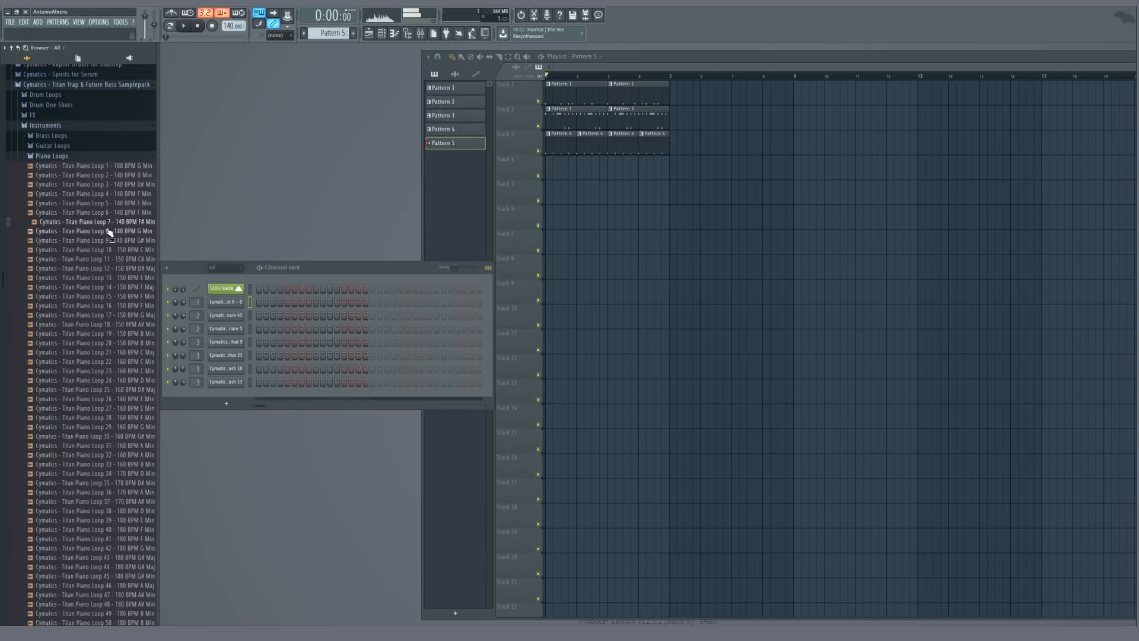
left_click(62, 158)
left_click(69, 159)
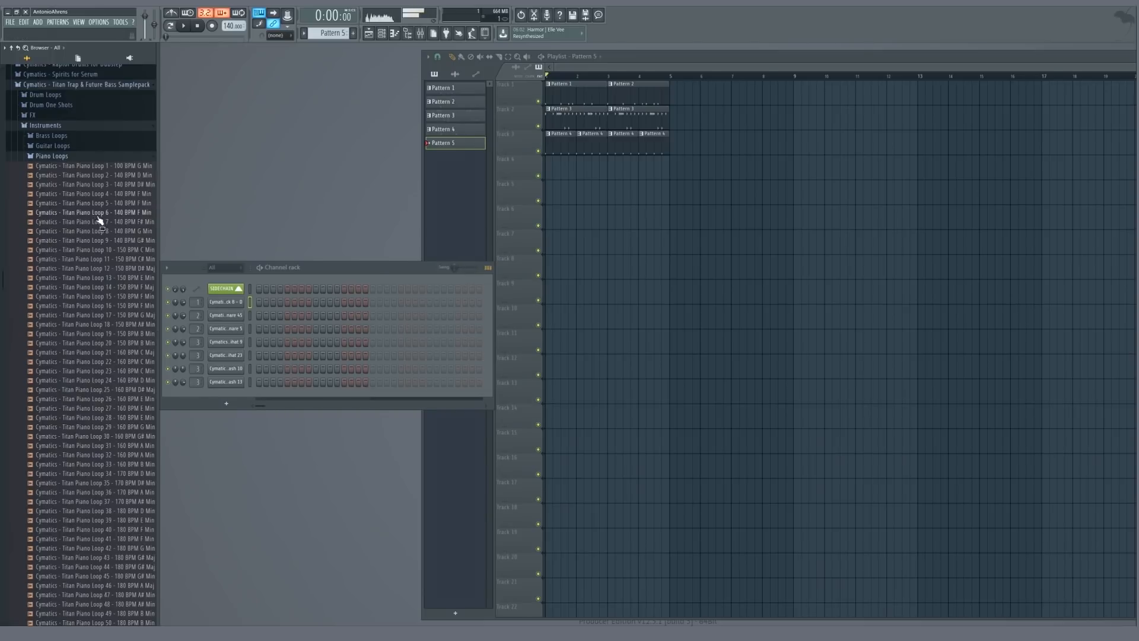
left_click(108, 232)
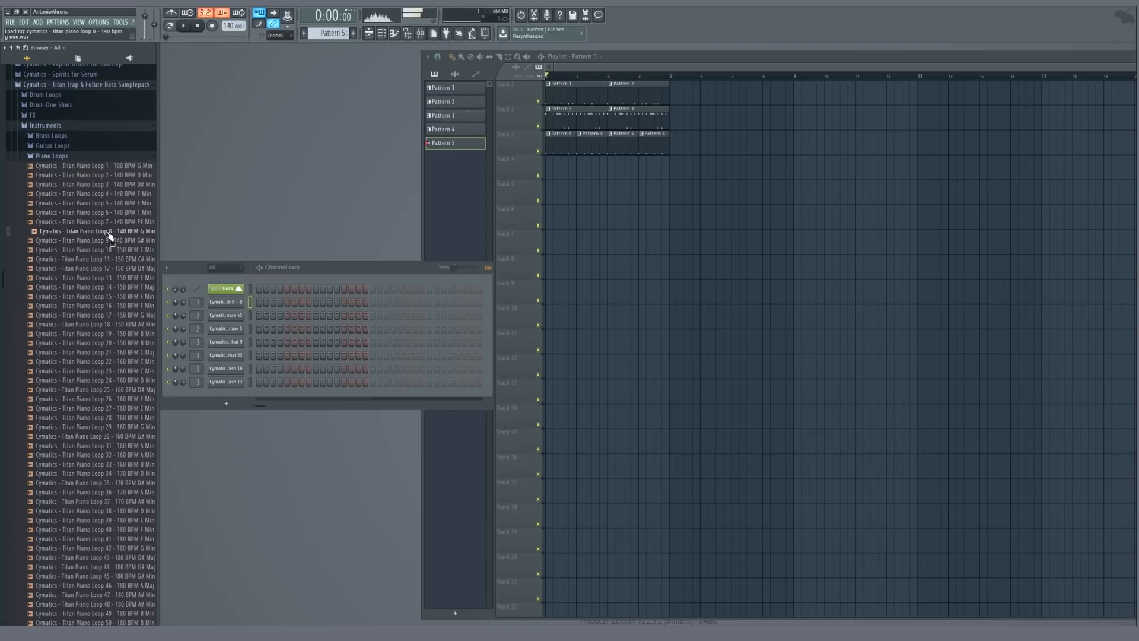
left_click(111, 240)
left_click(109, 222)
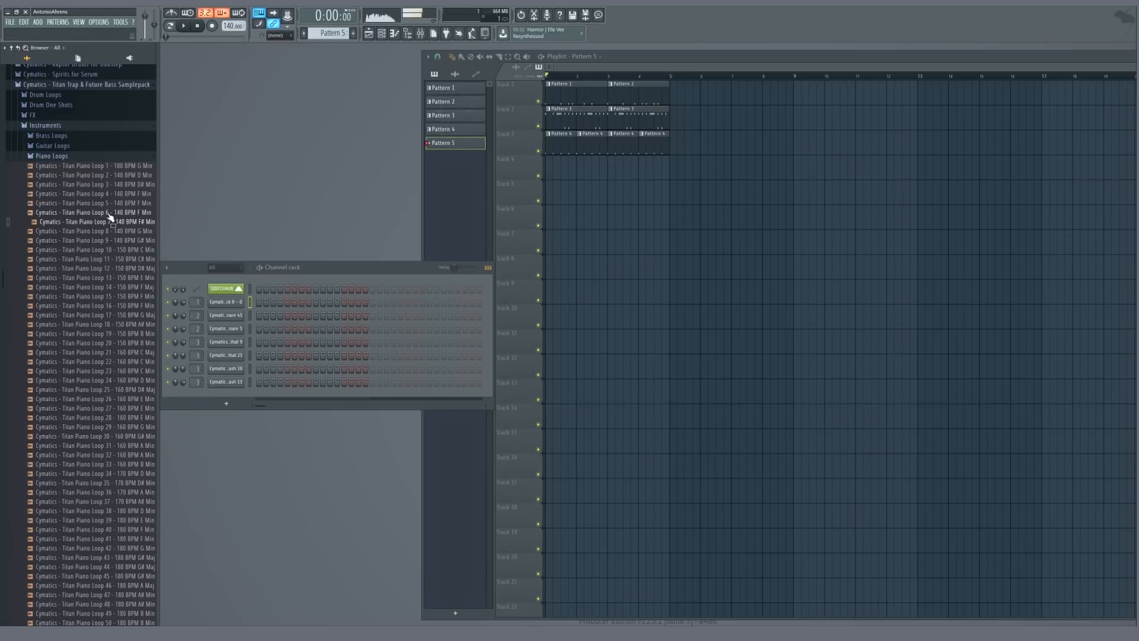
left_click(109, 213)
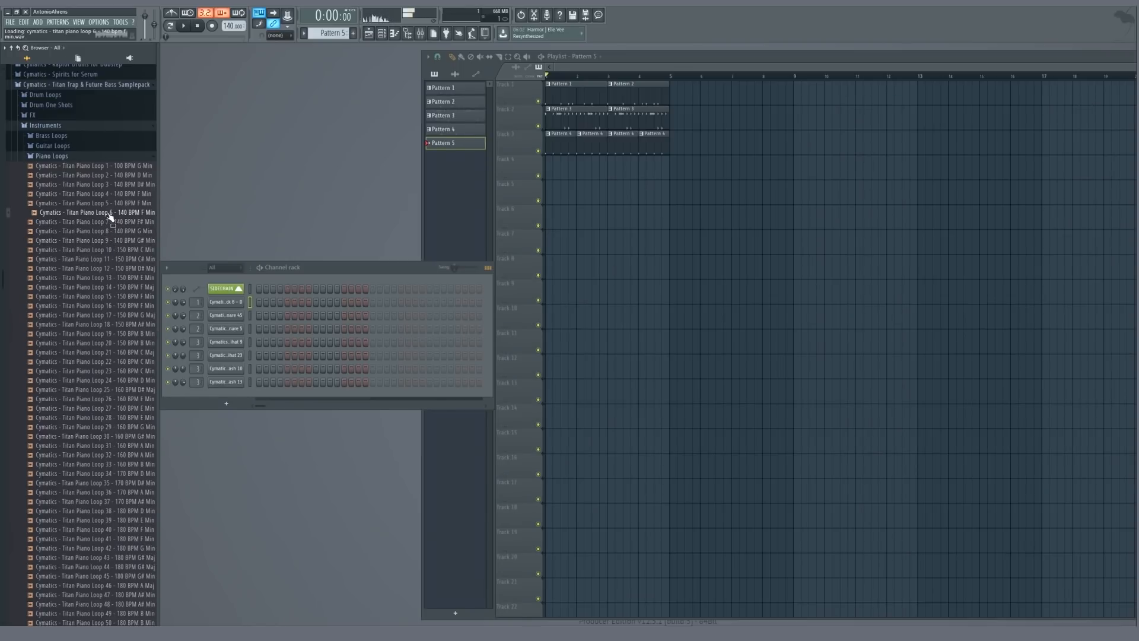
left_click(111, 203)
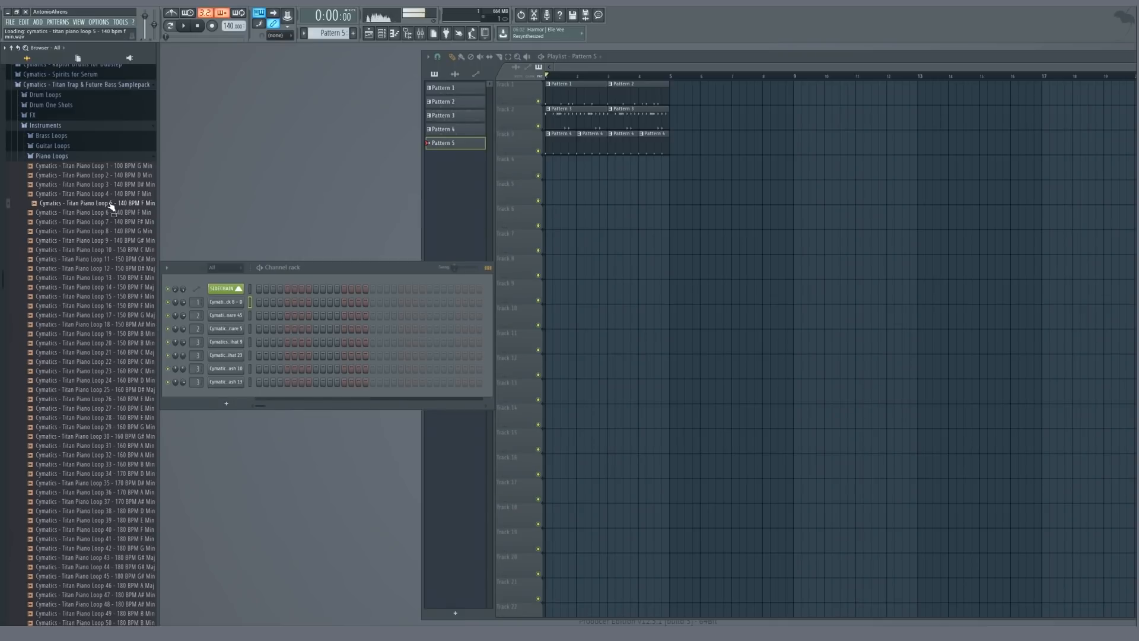
left_click(108, 195)
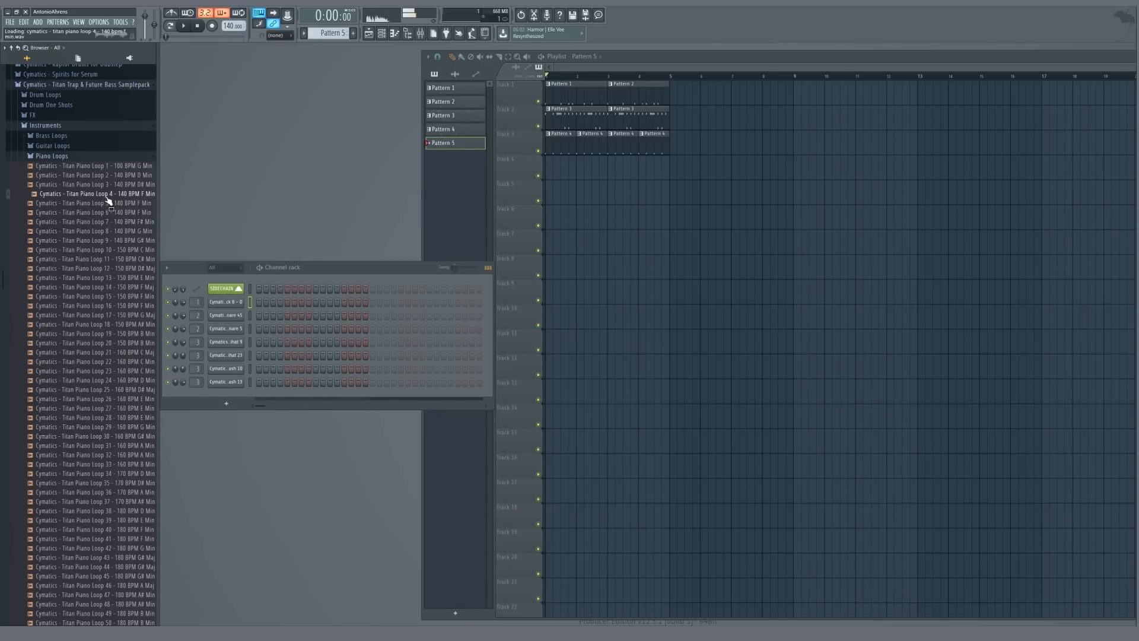
left_click(108, 186)
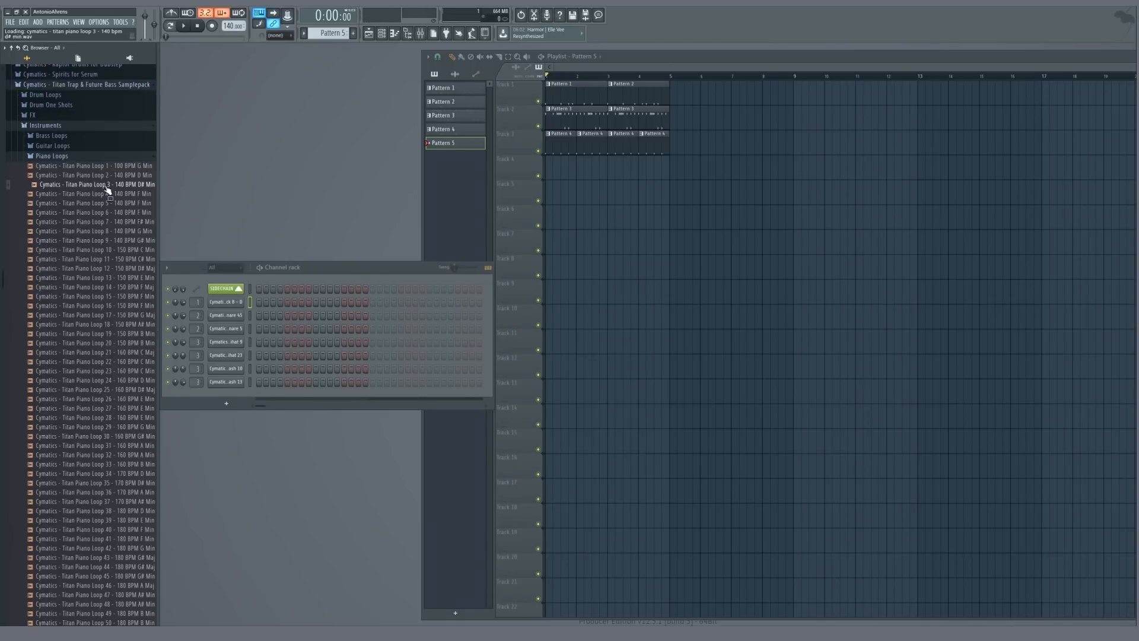
- Place Cymatics - Titan Piano Loop 3 - 140 BPM D# Min on playlist track 4 and route it to mixer insert 7
left_click_drag(108, 189, 578, 168)
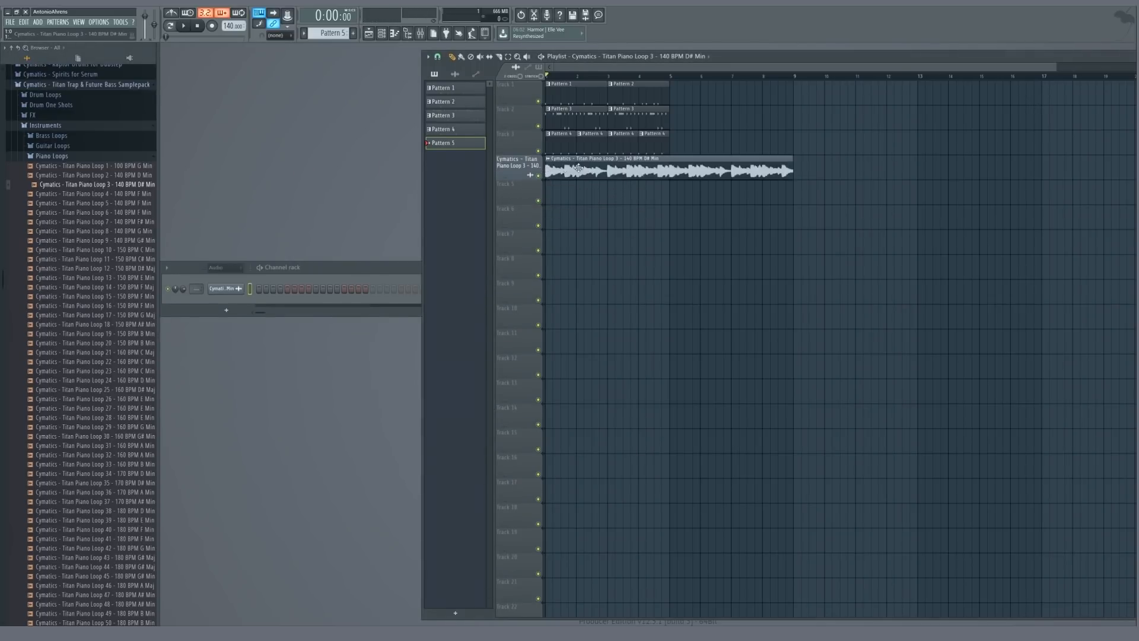
double_click(202, 289)
scroll(202, 290, "up", 7)
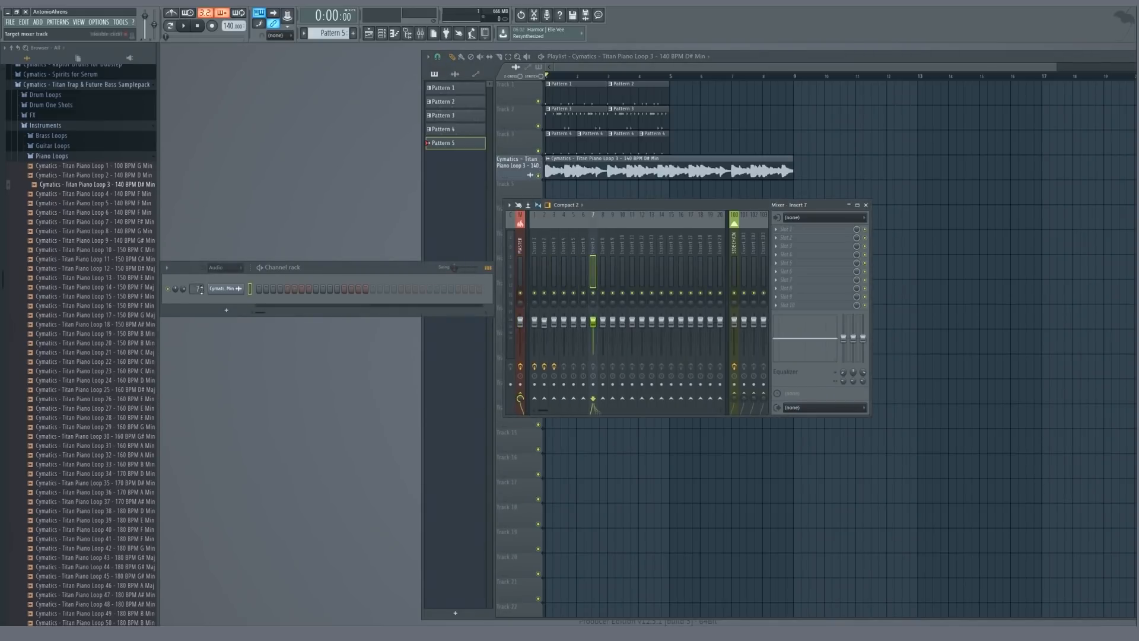
- Load Gross Beat in slot 1 of insert 7 and move its window over the mixer
left_click(816, 229)
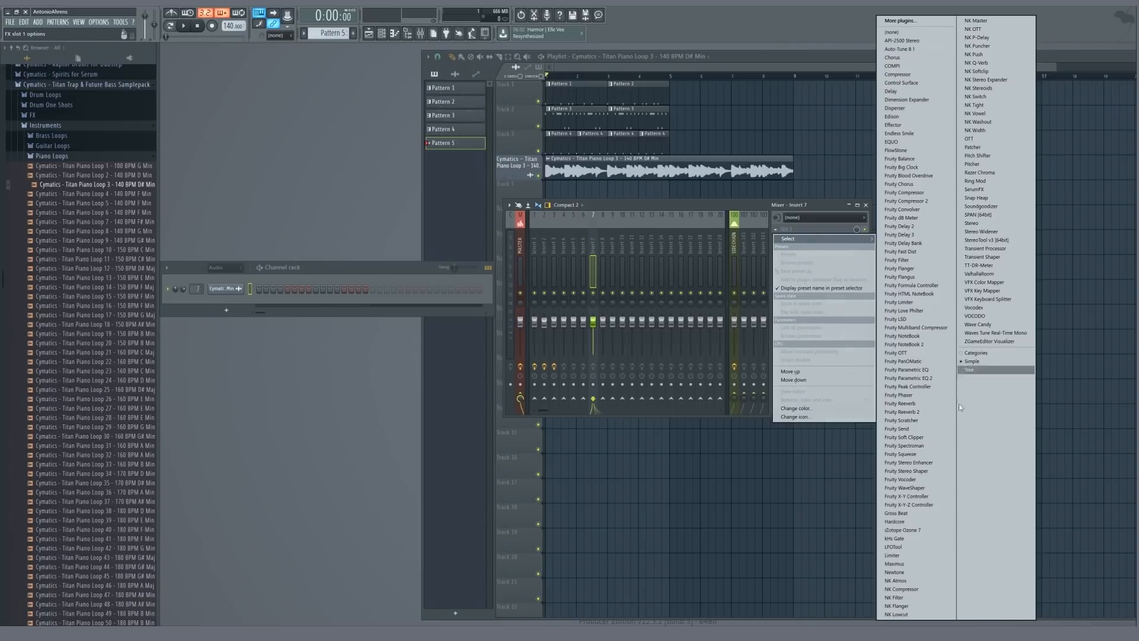
left_click(896, 512)
left_click_drag(250, 89, 642, 247)
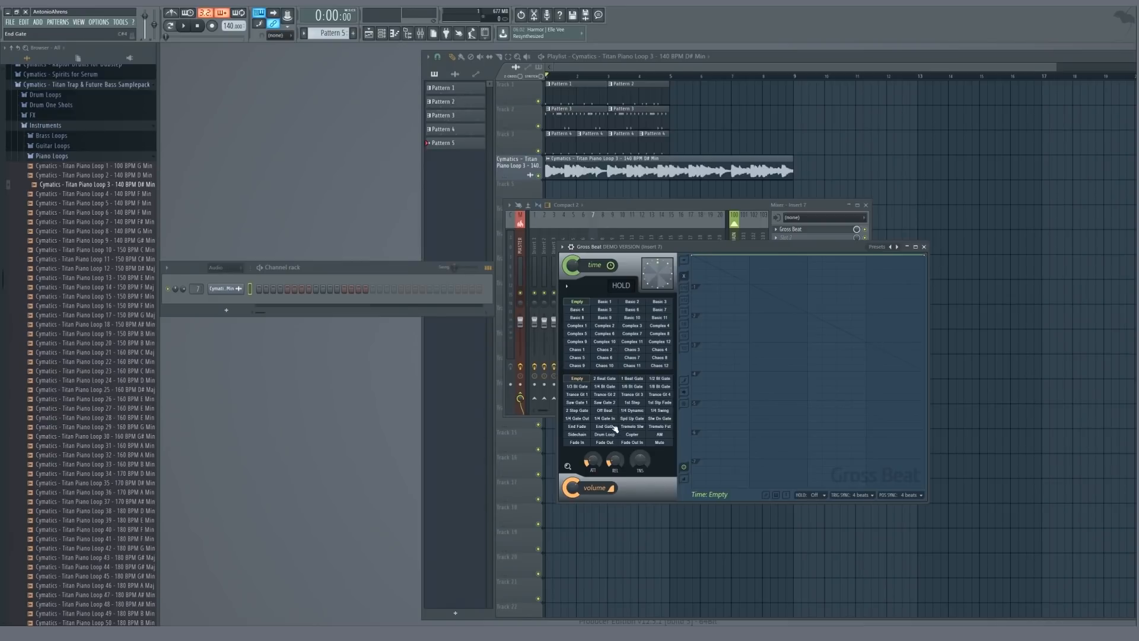
- Apply the Momentary preset to Gross Beat and choose its 1/2 Speed time effect
left_click(562, 247)
mouse_move(611, 273)
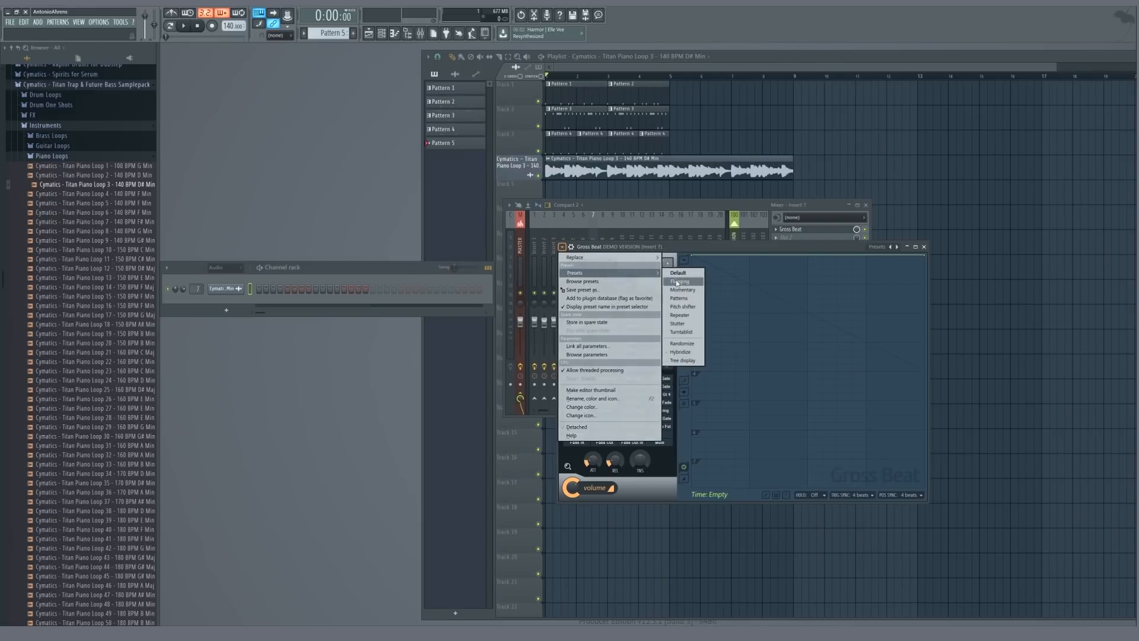
left_click(683, 291)
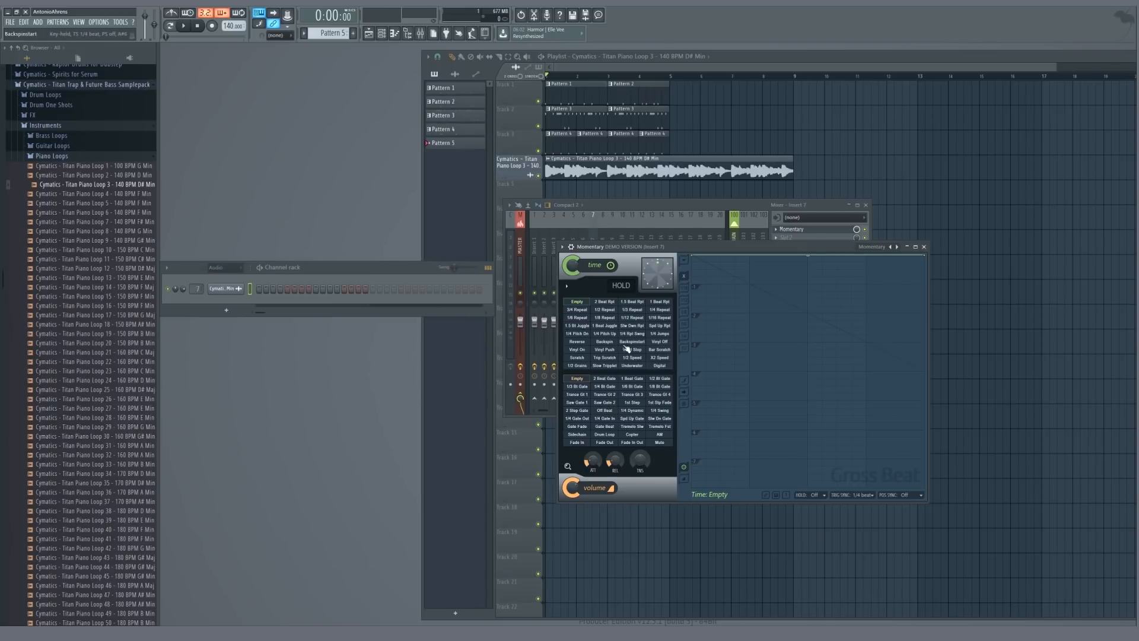
left_click(633, 358)
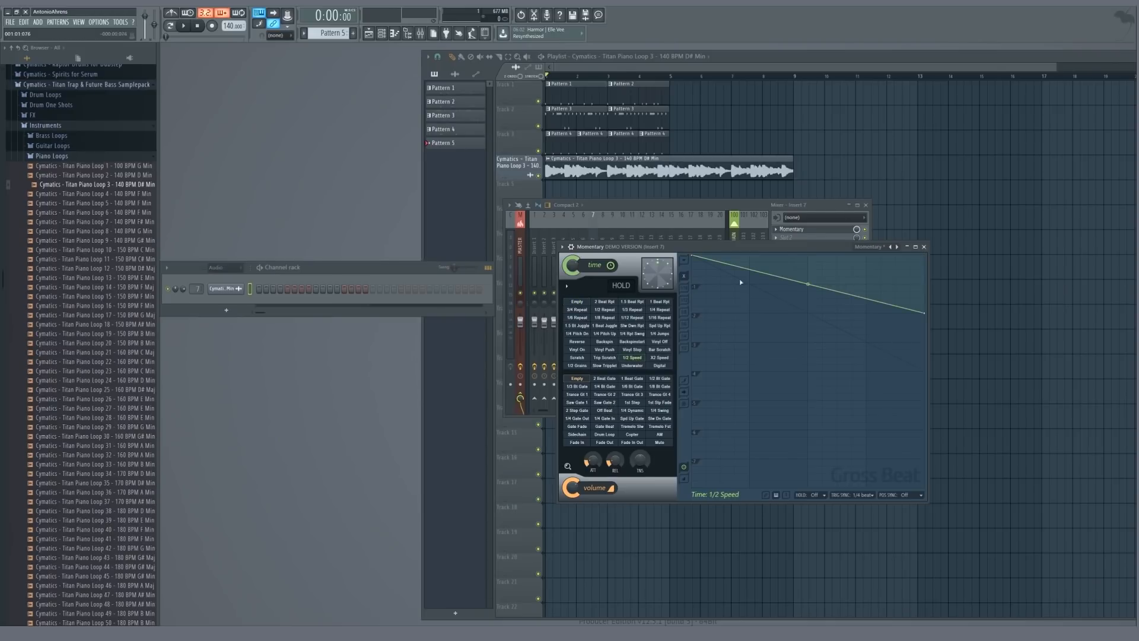
- Open Edison on the master track, clear its sample, move its window aside and arm recording on input
left_click(767, 204)
left_click(527, 256)
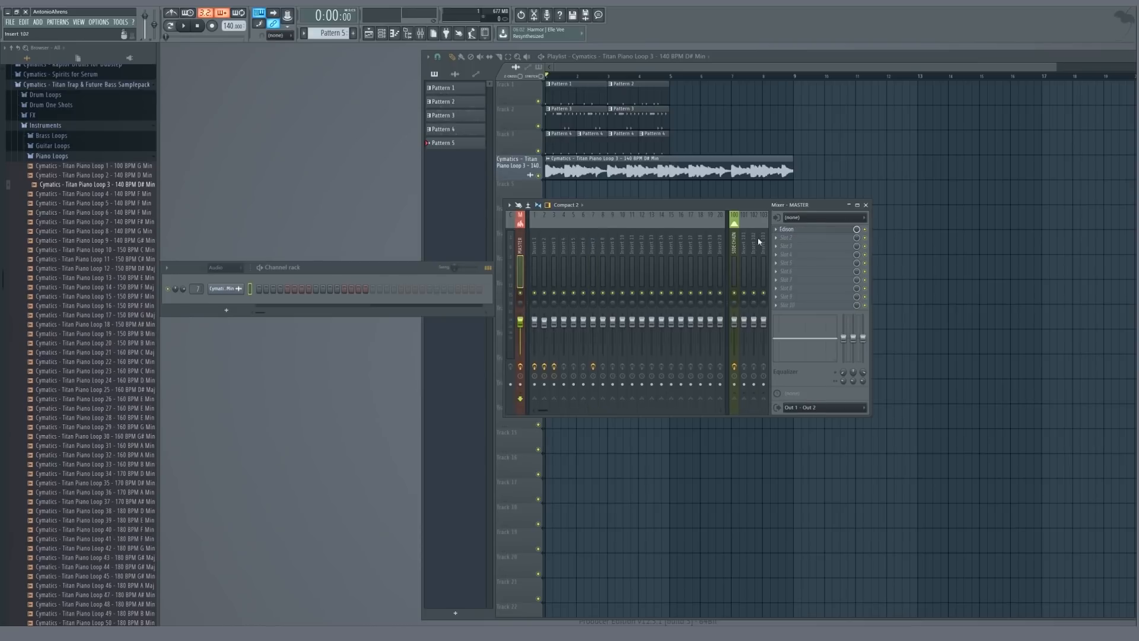
key("ctrl+e")
left_click(256, 219)
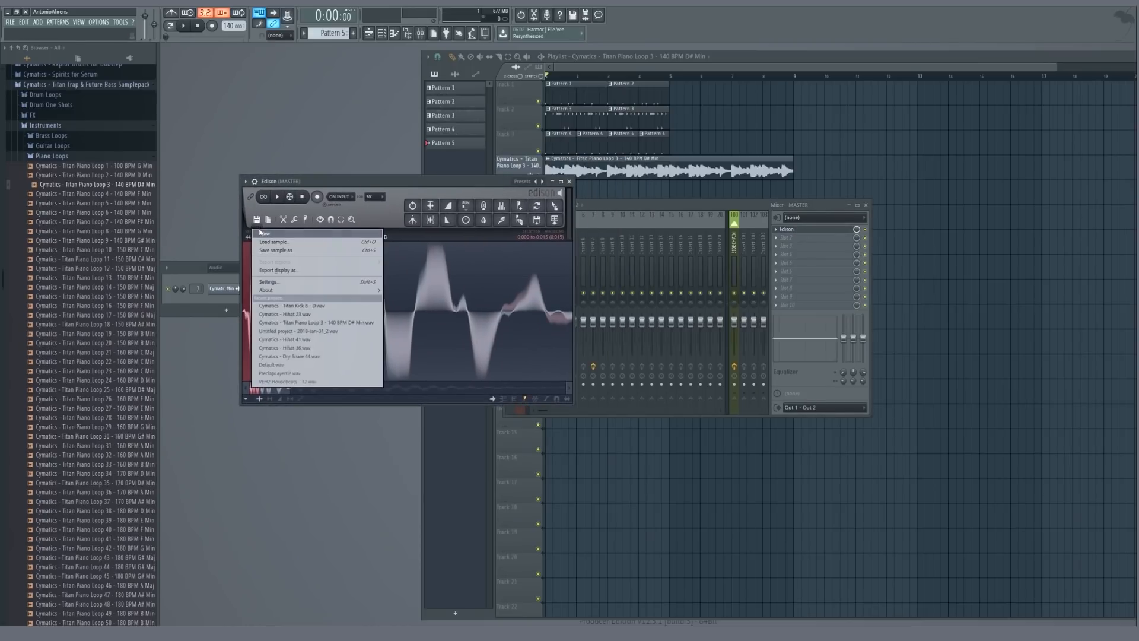
left_click(263, 232)
left_click_drag(336, 181, 262, 209)
left_click(244, 225)
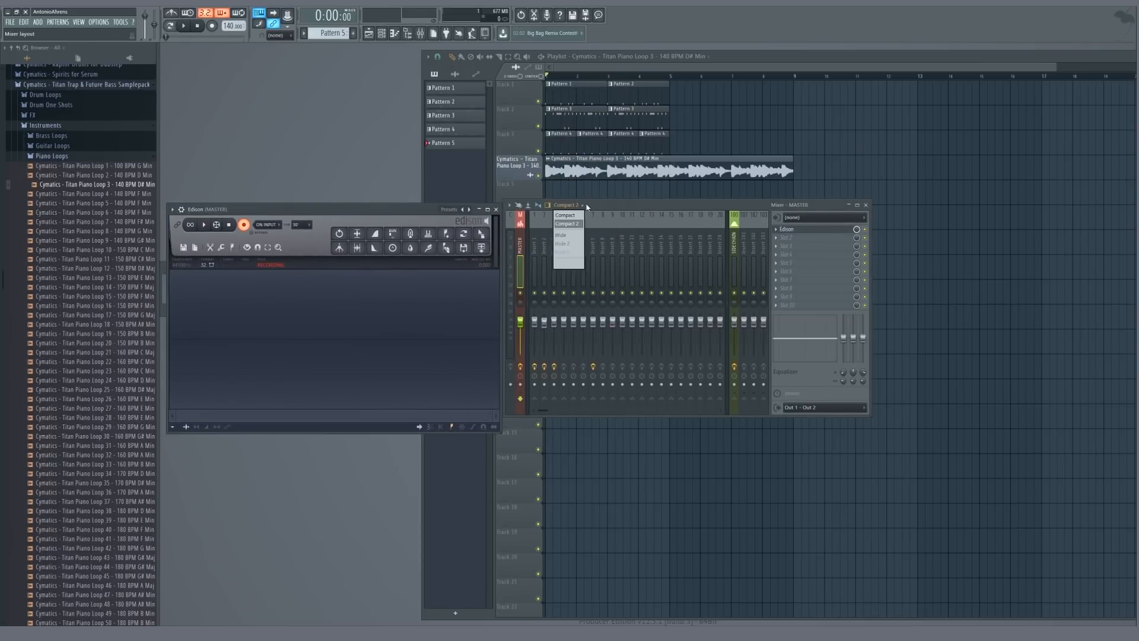
- Solo the piano loop's playlist track and record its half-speed playback into Edison
left_click_drag(590, 206, 754, 246)
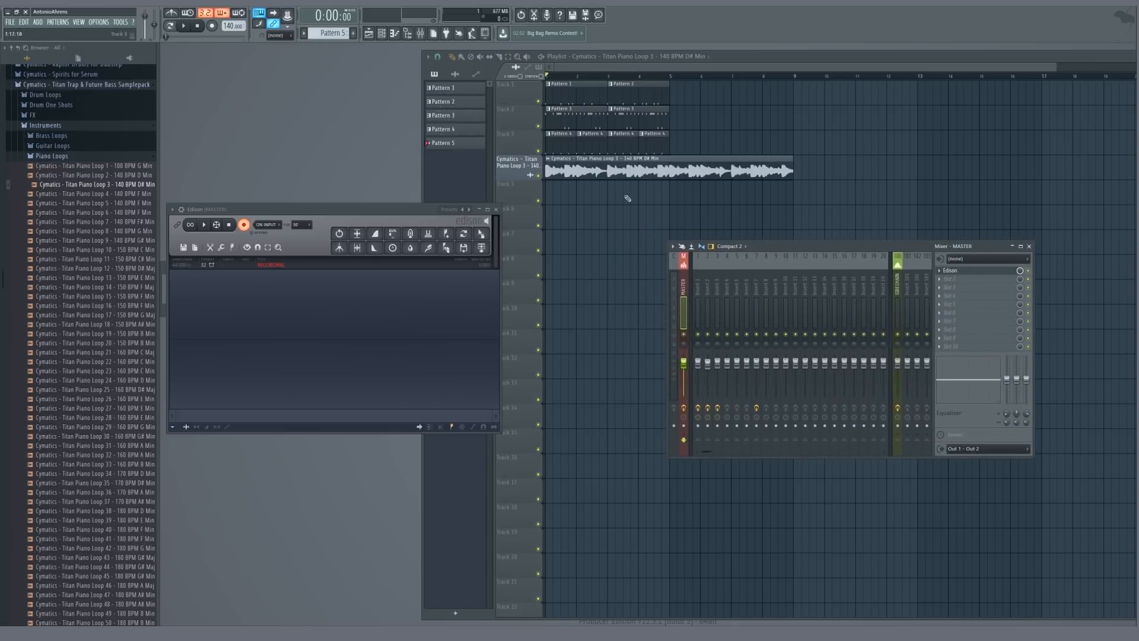
right_click(540, 177)
key("space")
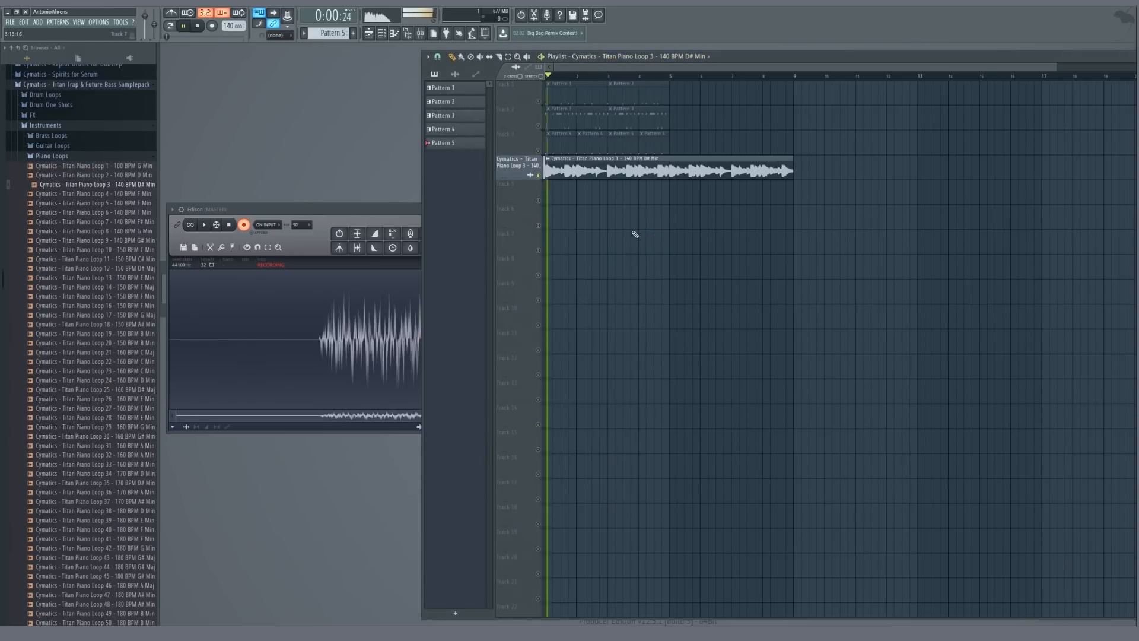
left_click_drag(304, 212, 314, 204)
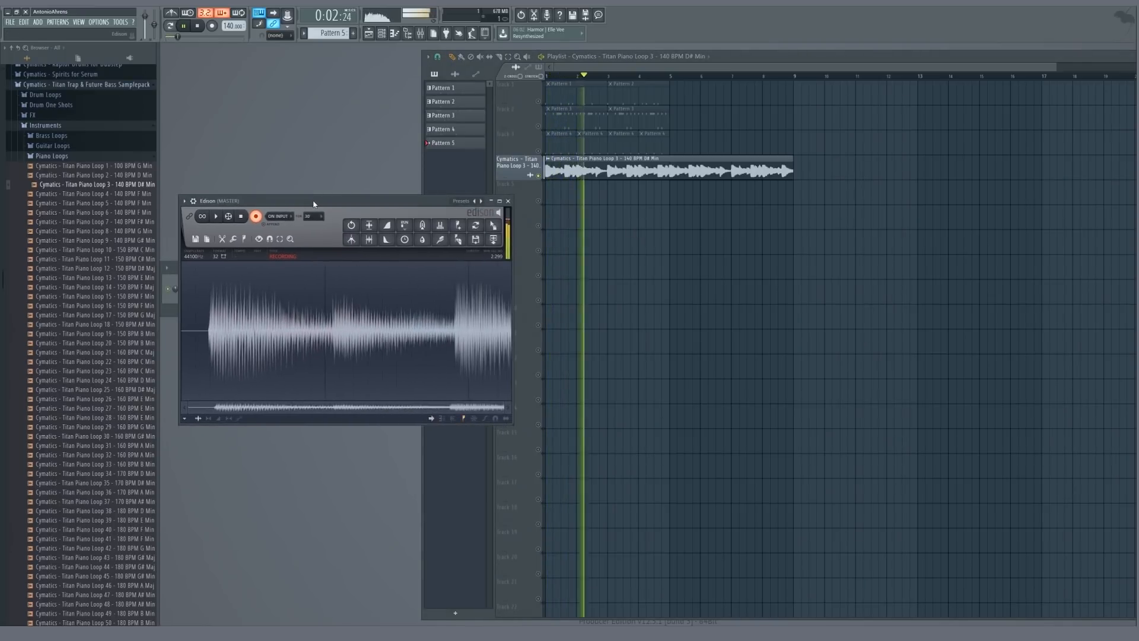
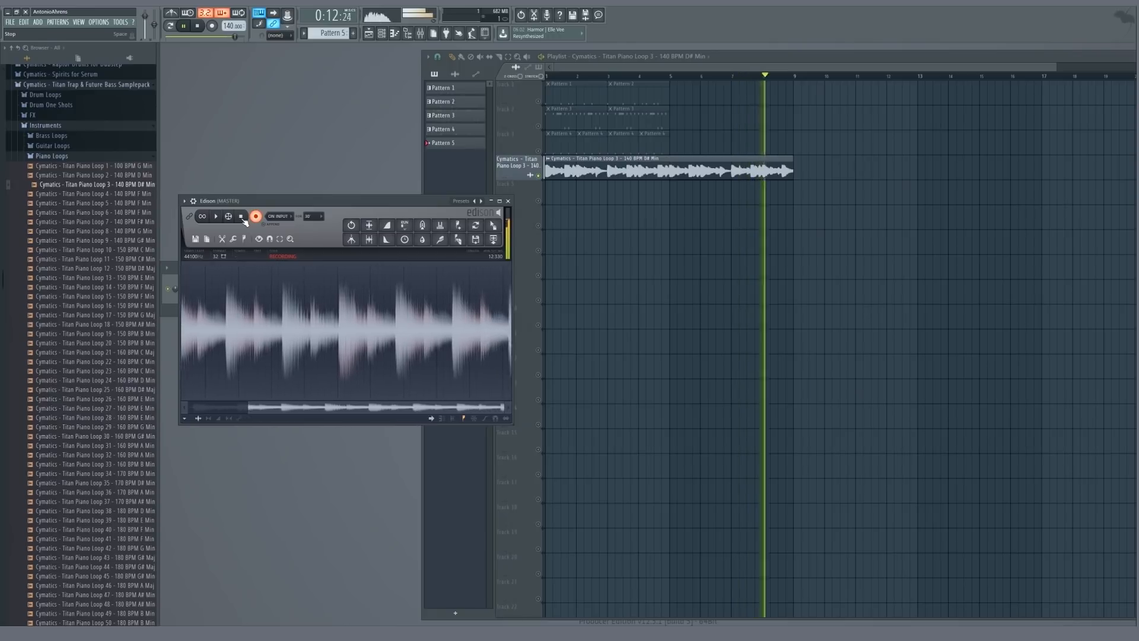
left_click(241, 217)
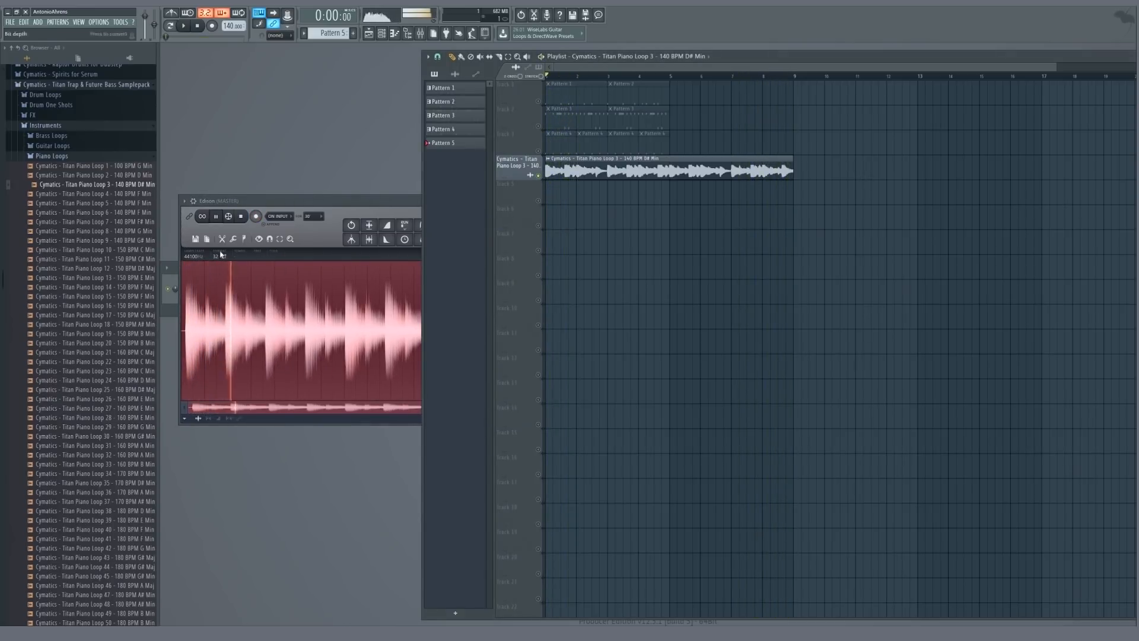
- Stop Edison's playback and select the recording from the start of the first piano note to its end
left_click(241, 218)
scroll(187, 321, "up", 5)
scroll(188, 321, "down", 2)
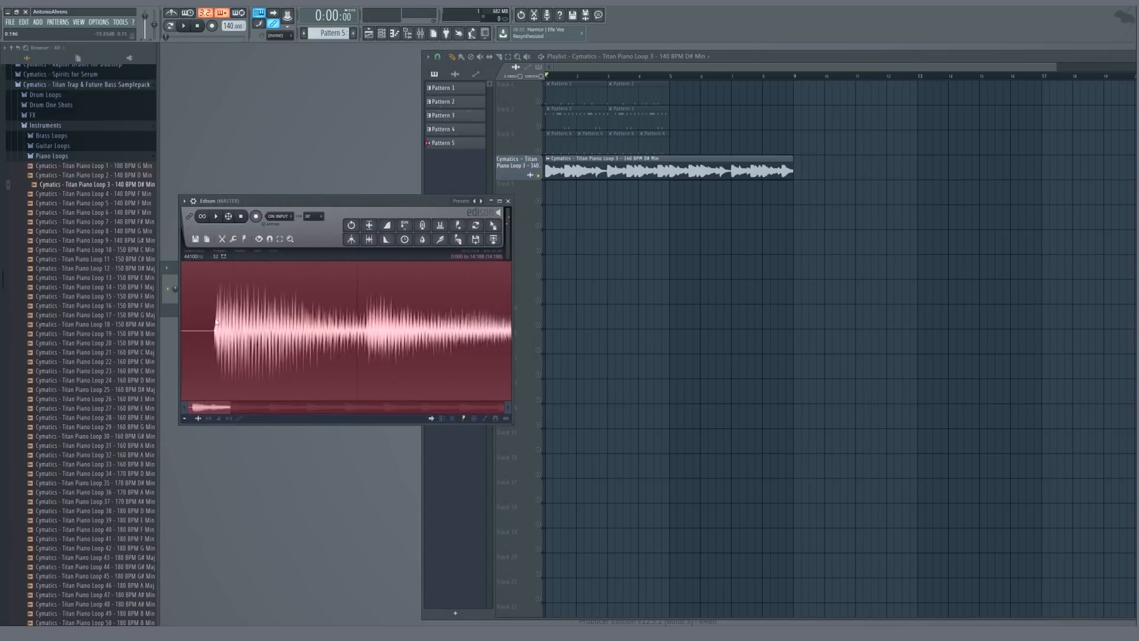
scroll(204, 315, "up", 5)
left_click(298, 304)
scroll(296, 306, "up", 3)
scroll(300, 310, "up", 3)
left_click(337, 313)
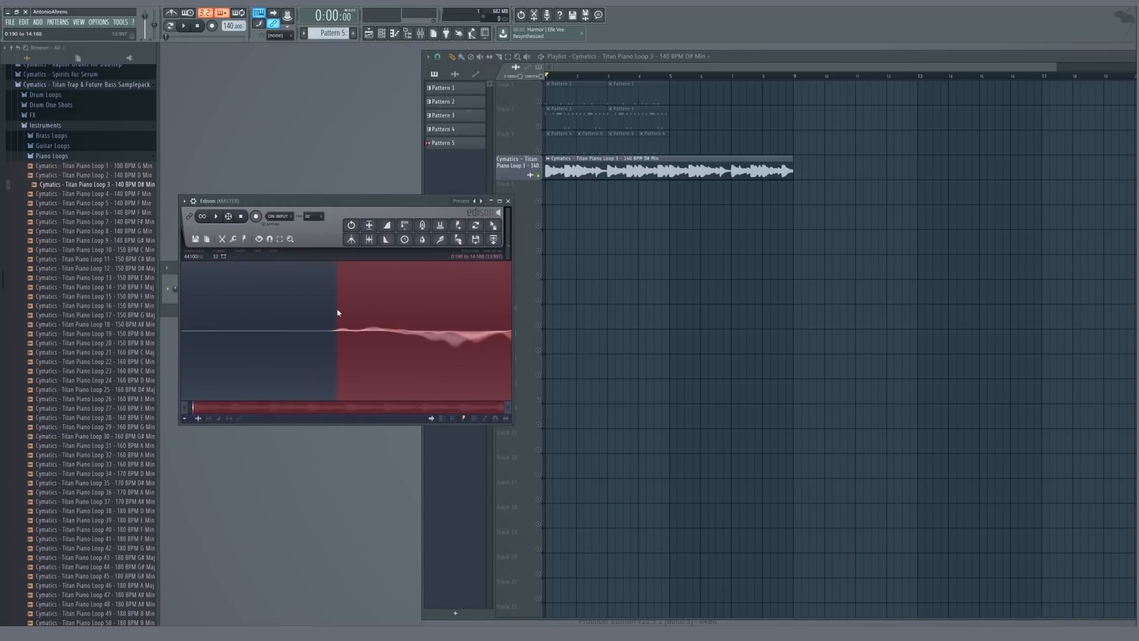
- Place the selected recording at bar 1 of playlist track 5, close Edison, and fit the clip's end to bar 9
left_click_drag(501, 214, 559, 187)
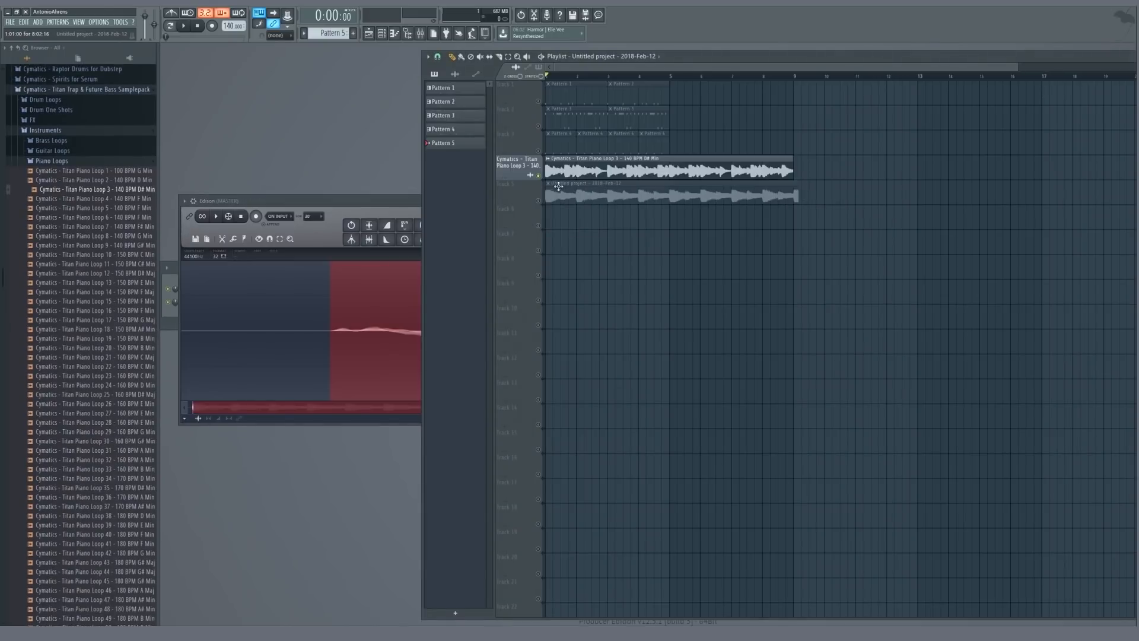
left_click(415, 206)
left_click(508, 201)
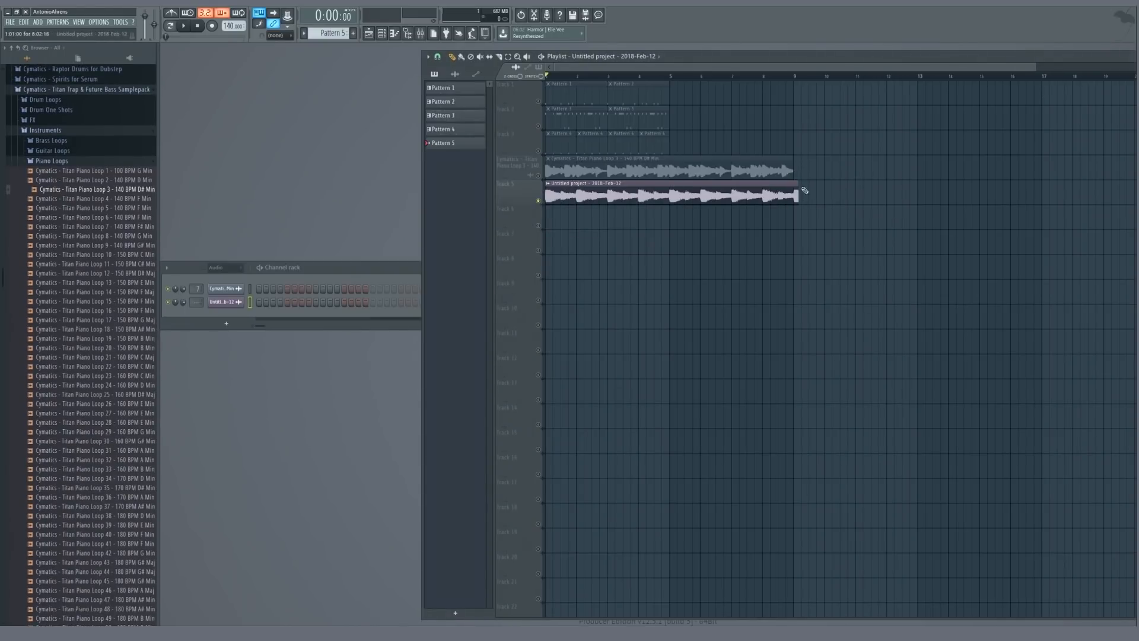
scroll(801, 191, "up", 5)
scroll(741, 185, "up", 5)
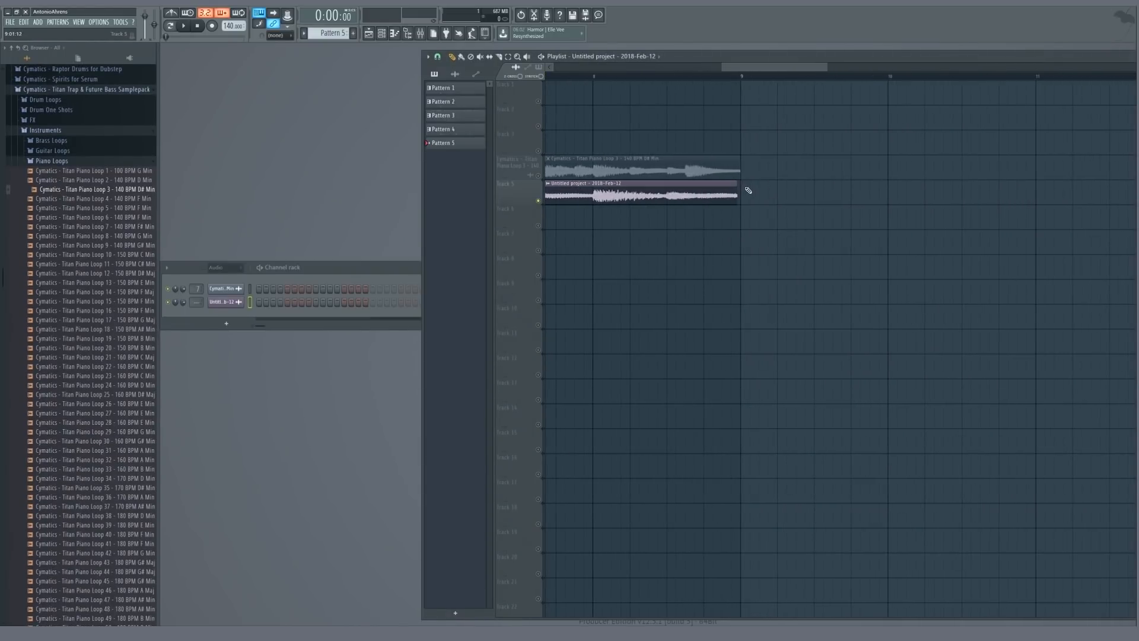
scroll(730, 201, "down", 10)
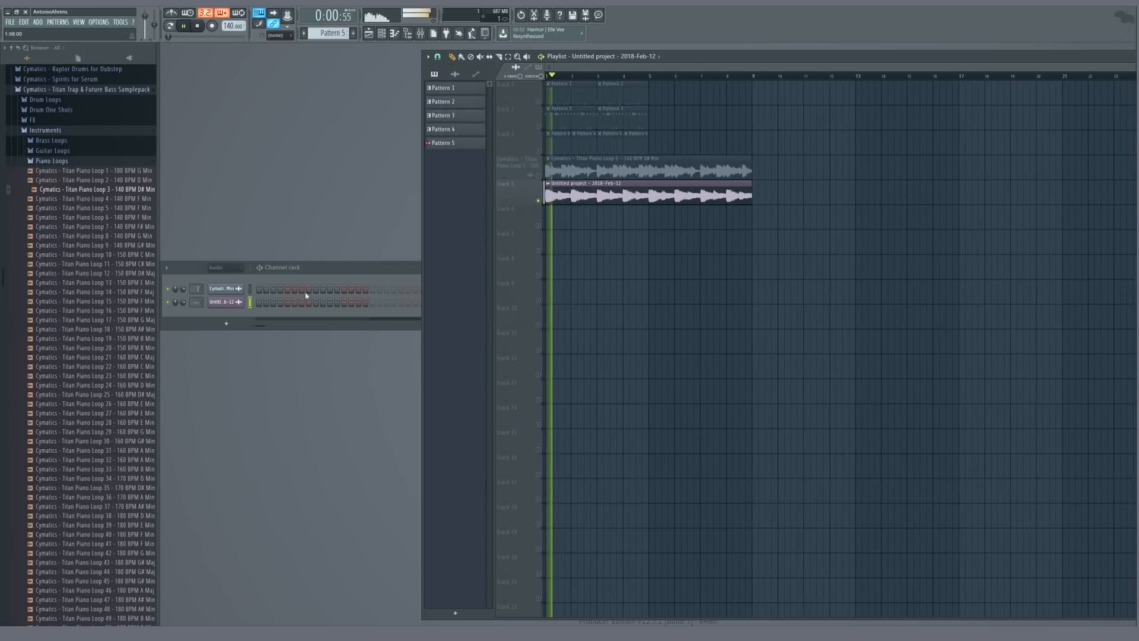
- Route the recorded piano channel to mixer insert 4 and load Fruity Parametric EQ 2 in its first slot
left_click(200, 304)
mouse_move(201, 303)
left_mouse_down()
mouse_move(200, 290)
mouse_move(200, 303)
left_mouse_up()
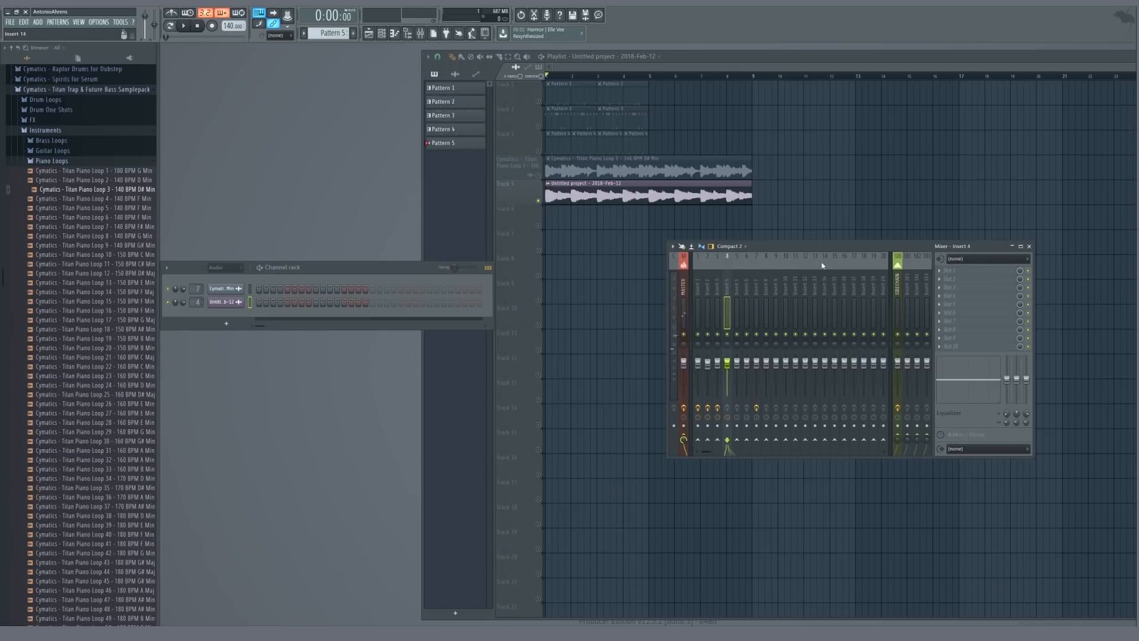
left_click(959, 271)
left_click(818, 377)
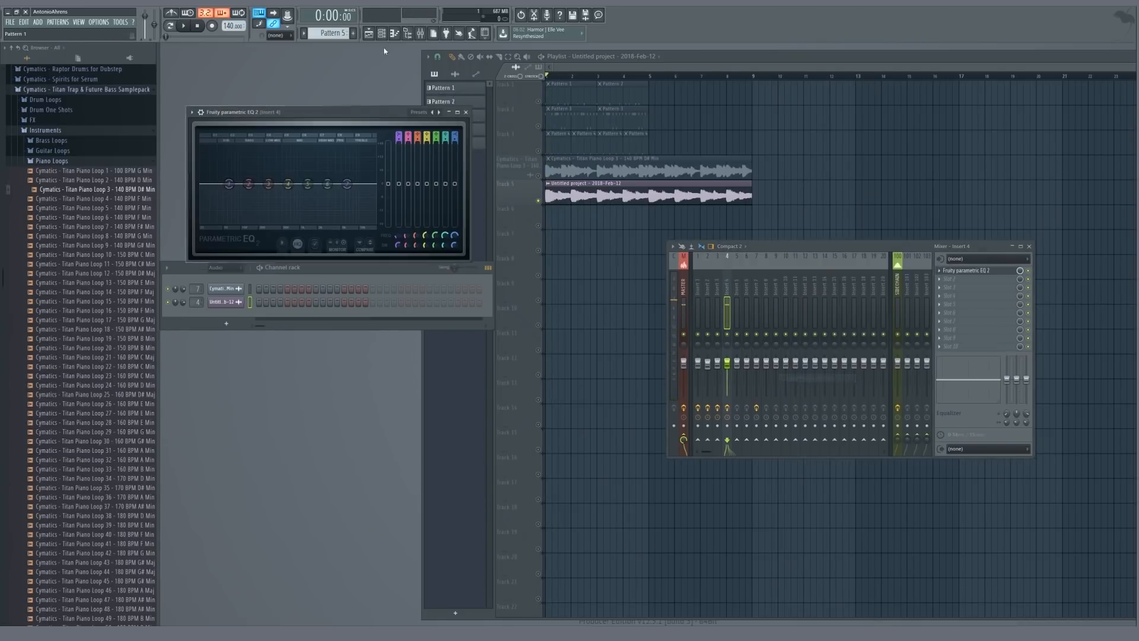
- Apply the 20Hz + 18kHz cut preset, raise the low-cut frequency, and lower the high cut with a Gentle 4 slope
key("space")
left_click(439, 112)
left_click_drag(211, 186, 225, 184)
scroll(229, 185, "up", 5)
scroll(230, 185, "down", 5)
scroll(230, 185, "up", 3)
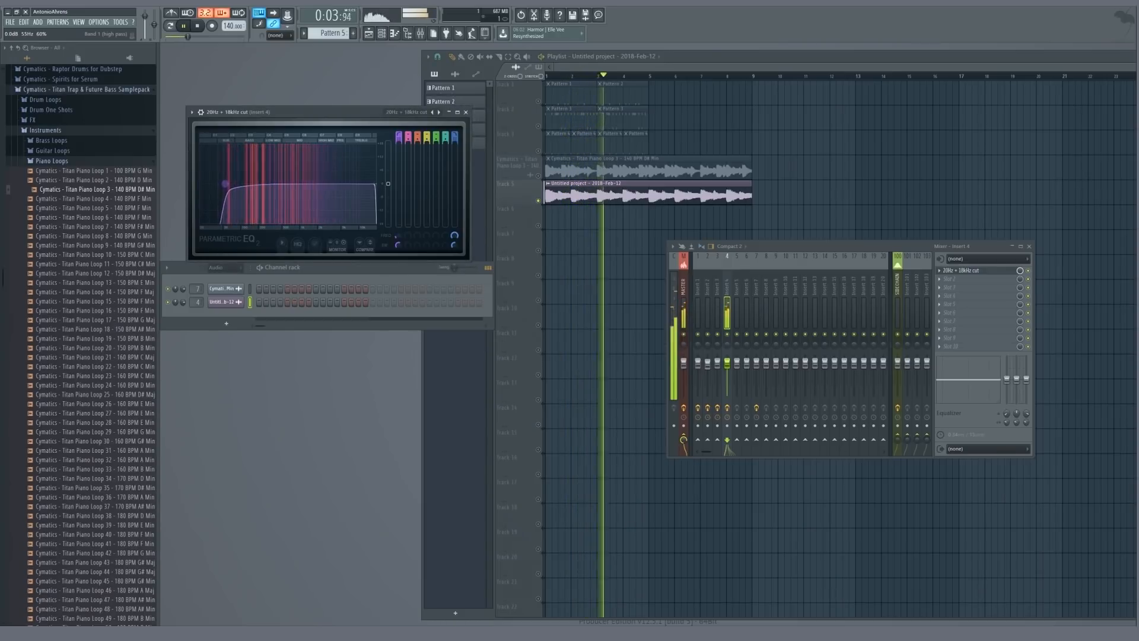
left_click_drag(375, 183, 349, 183)
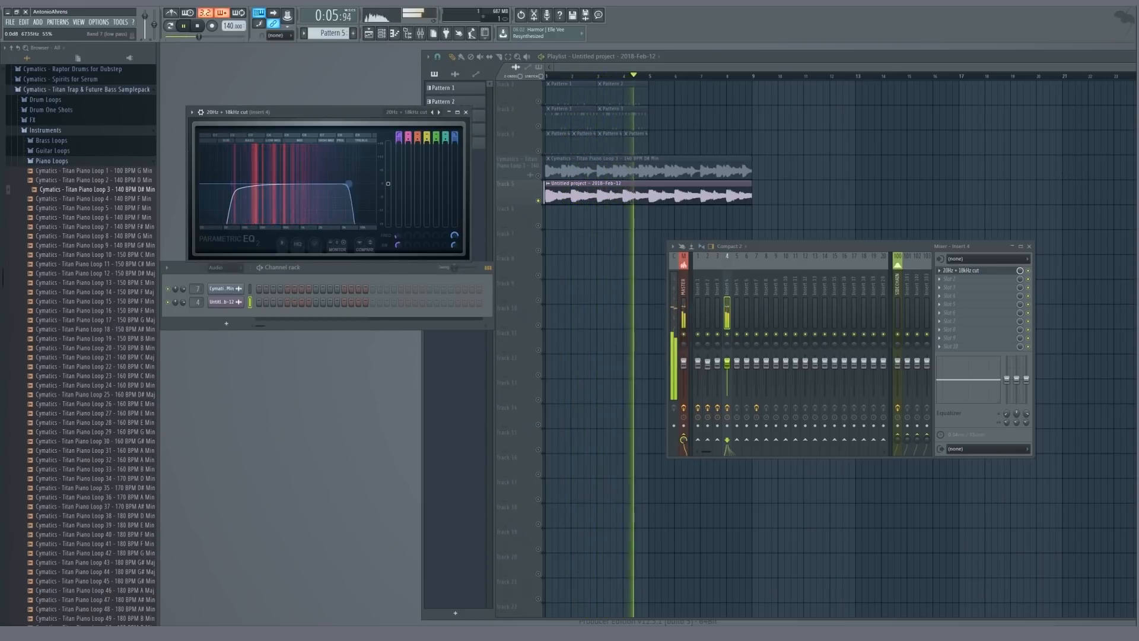
left_click_drag(455, 141, 455, 152)
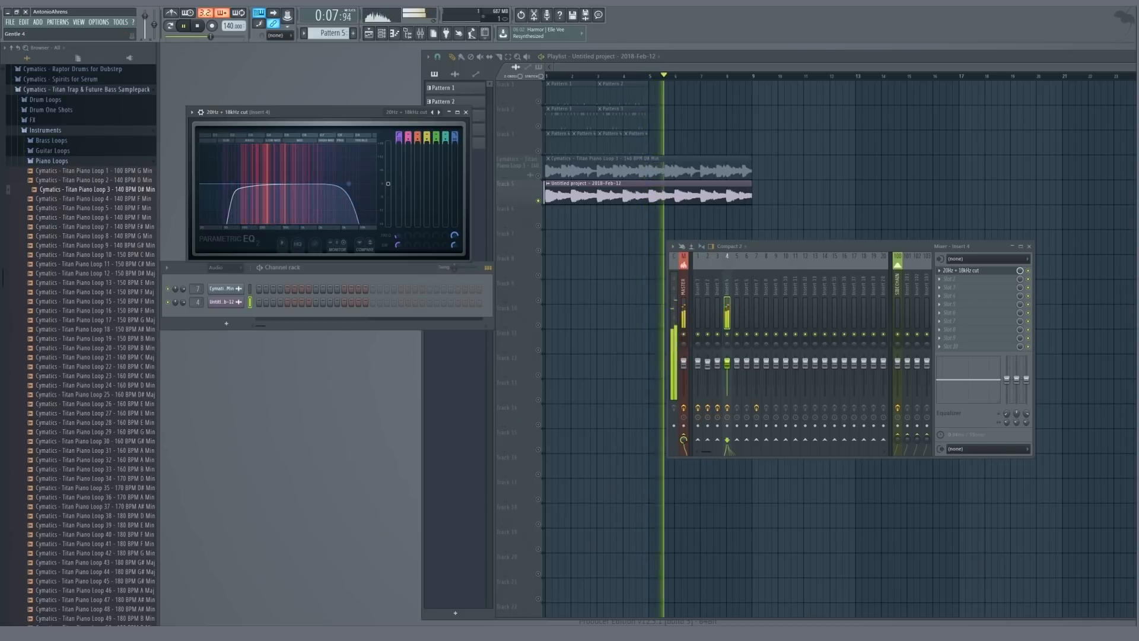
left_click_drag(349, 184, 358, 183)
key("Escape")
key("space")
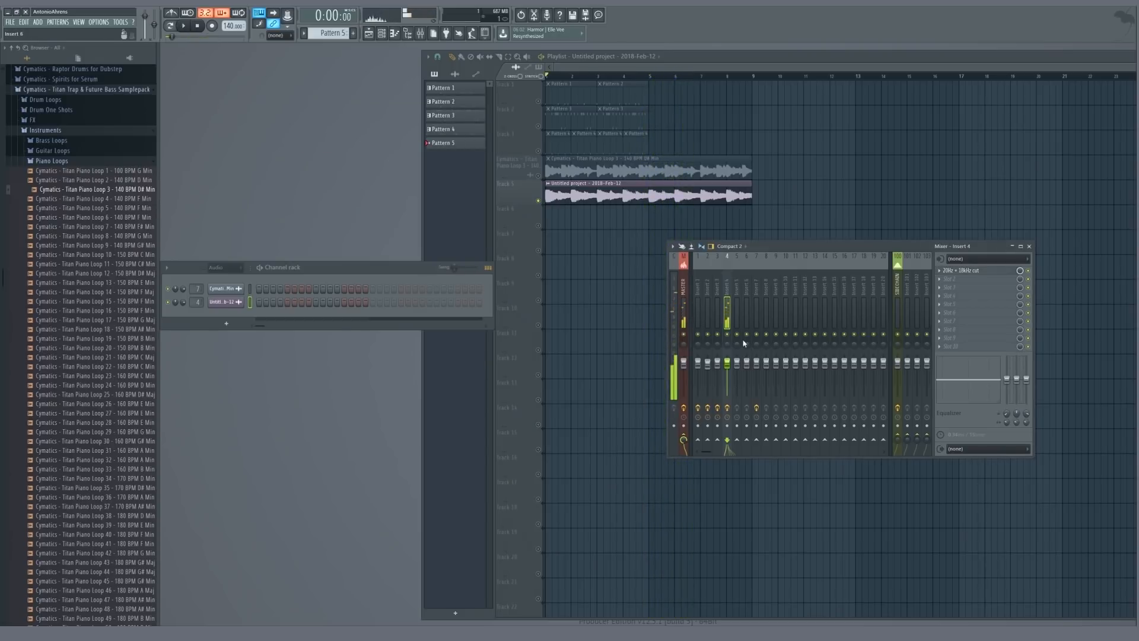
- Try Fruity Reeverb in slot 2 of insert 4 with a decay of 3.4 seconds
left_click(948, 280)
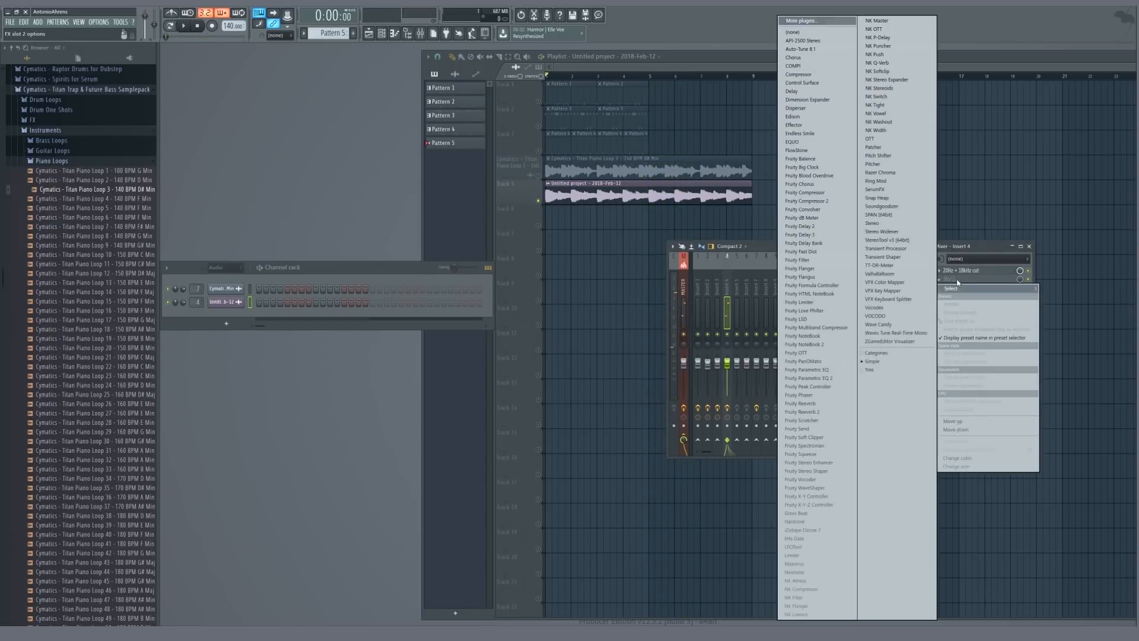
left_click(810, 404)
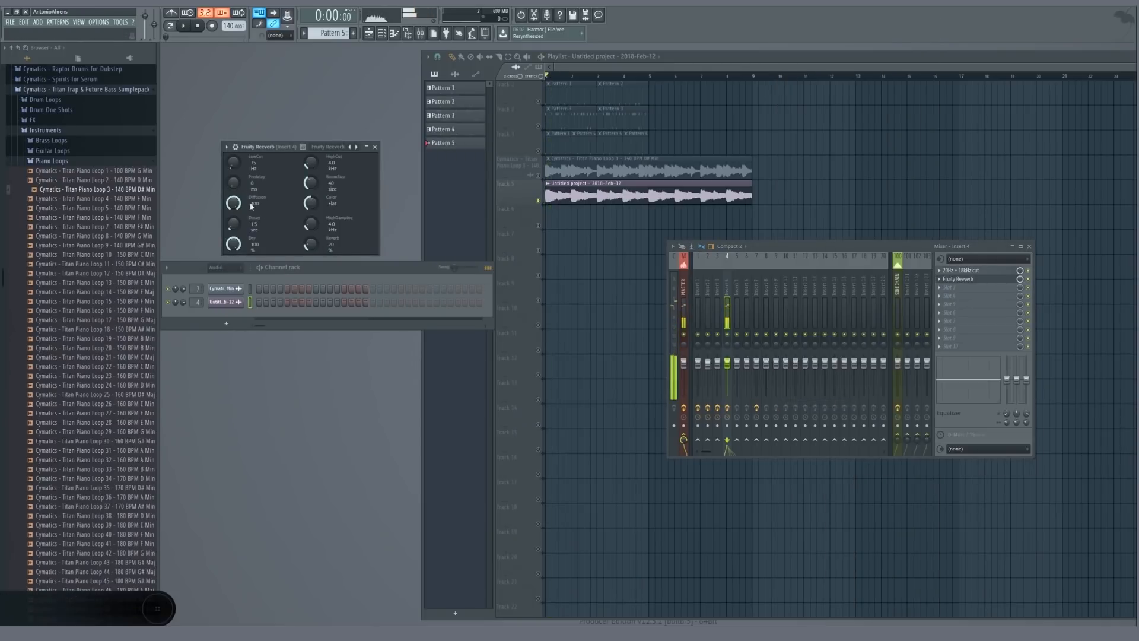
left_click_drag(233, 224, 233, 217)
- Replace the reverb in slot 2 with Fruity Reeverb 2, audition the recorded piano, and close the plugin and mixer
left_click(940, 279)
mouse_move(953, 289)
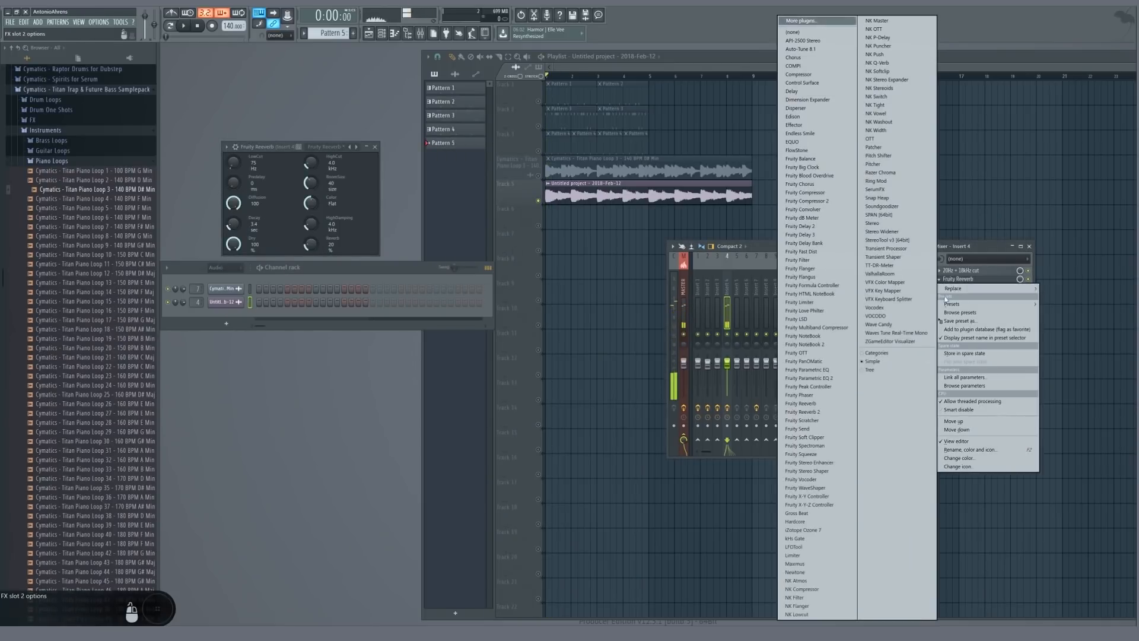
left_click(809, 413)
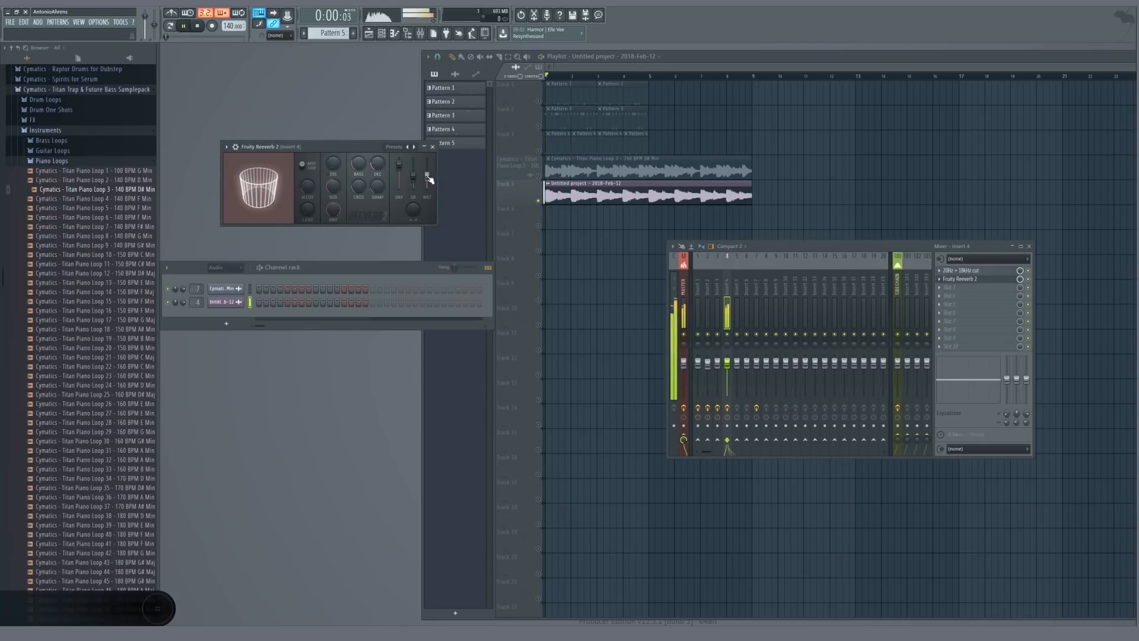
key("space")
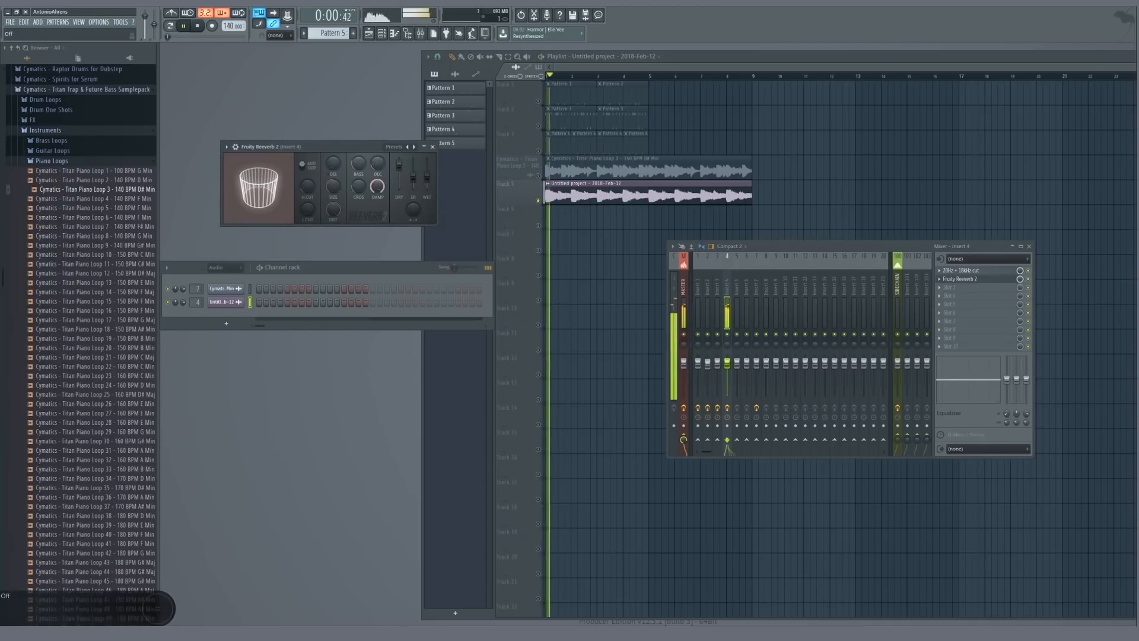
left_click(433, 147)
left_click(1029, 246)
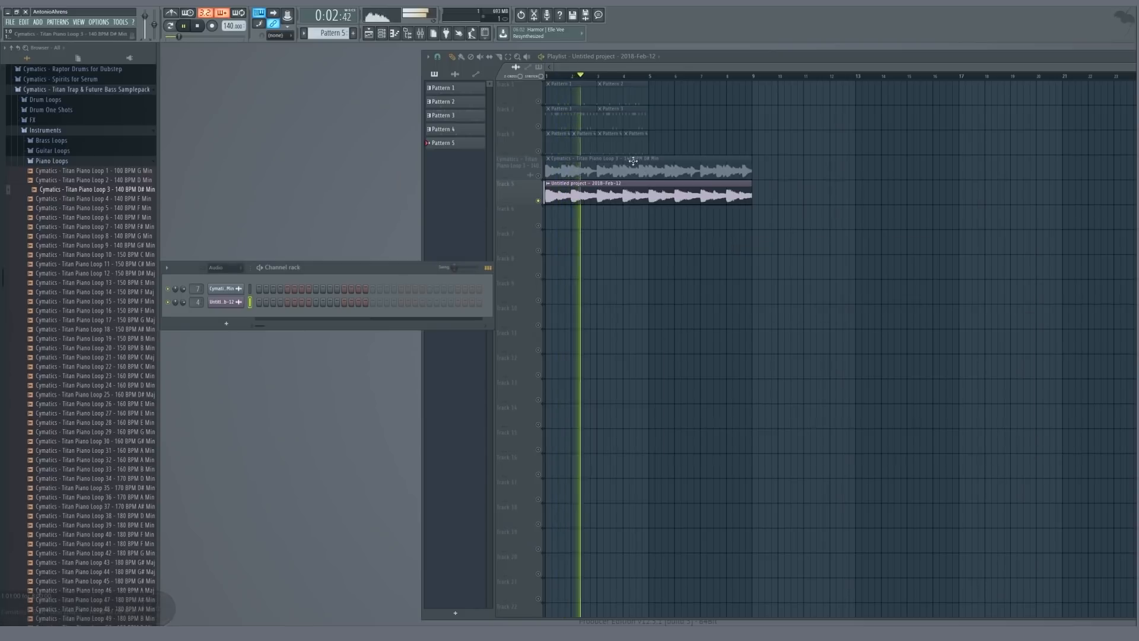
- Move the original piano loop clip along track 4 to around bar 11 and unsolo track 5
key("space")
left_click_drag(562, 162, 854, 169)
right_click(539, 203)
key("space")
key("space")
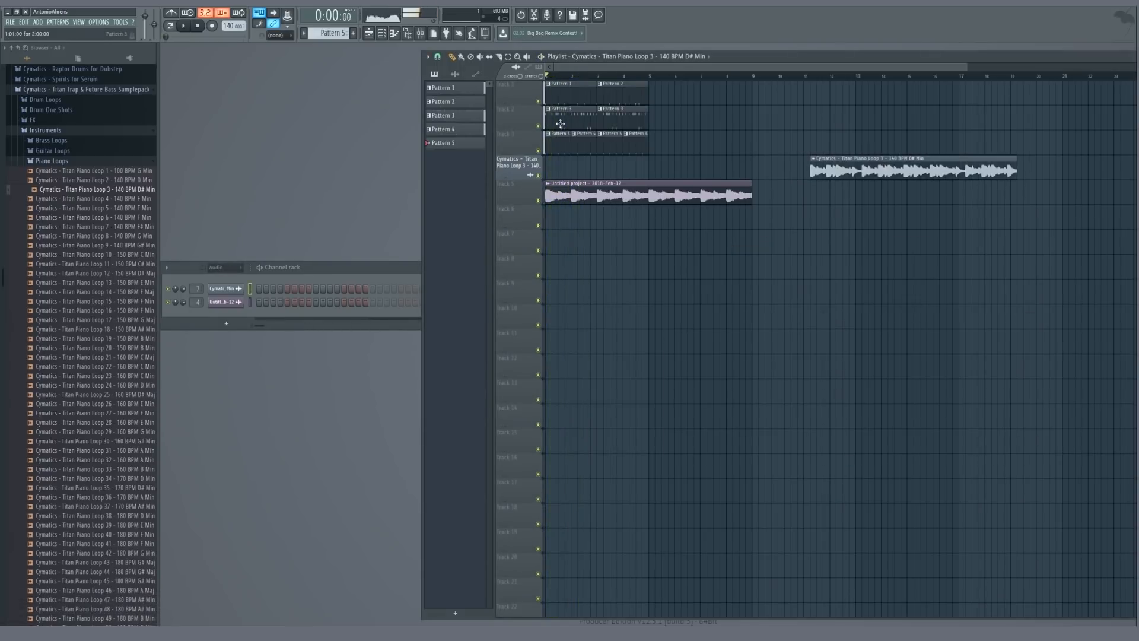
- Move all the drum pattern clips to start at bar 9 and duplicate them three times up to bar 25
left_click_drag(688, 157, 774, 95)
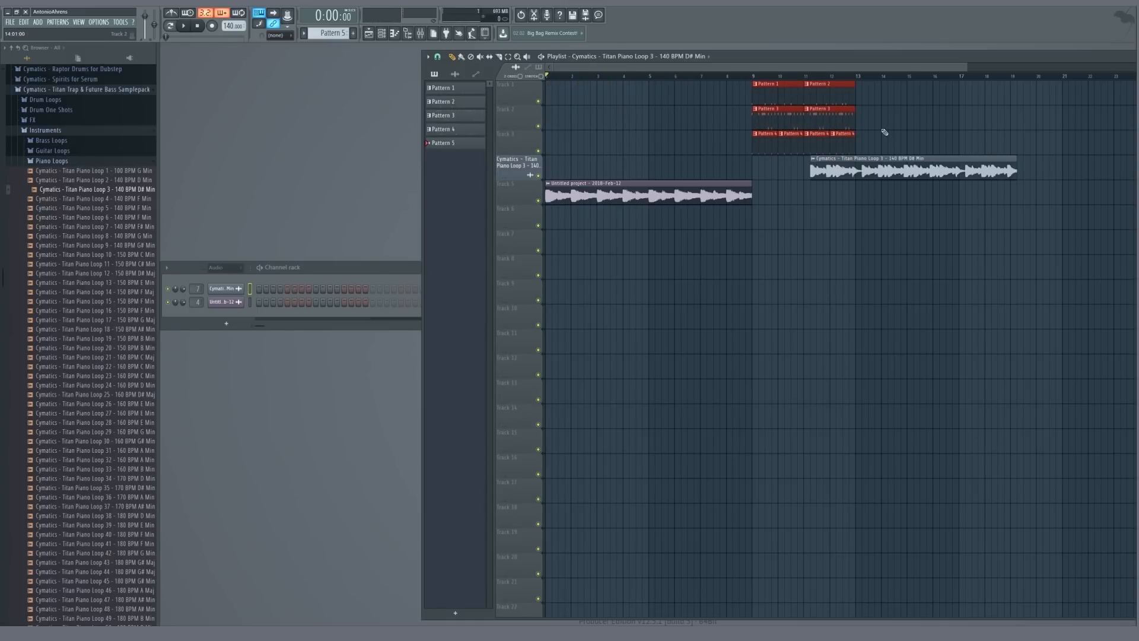
key("ctrl+b")
key("ctrl+b")
key("ctrl+b")
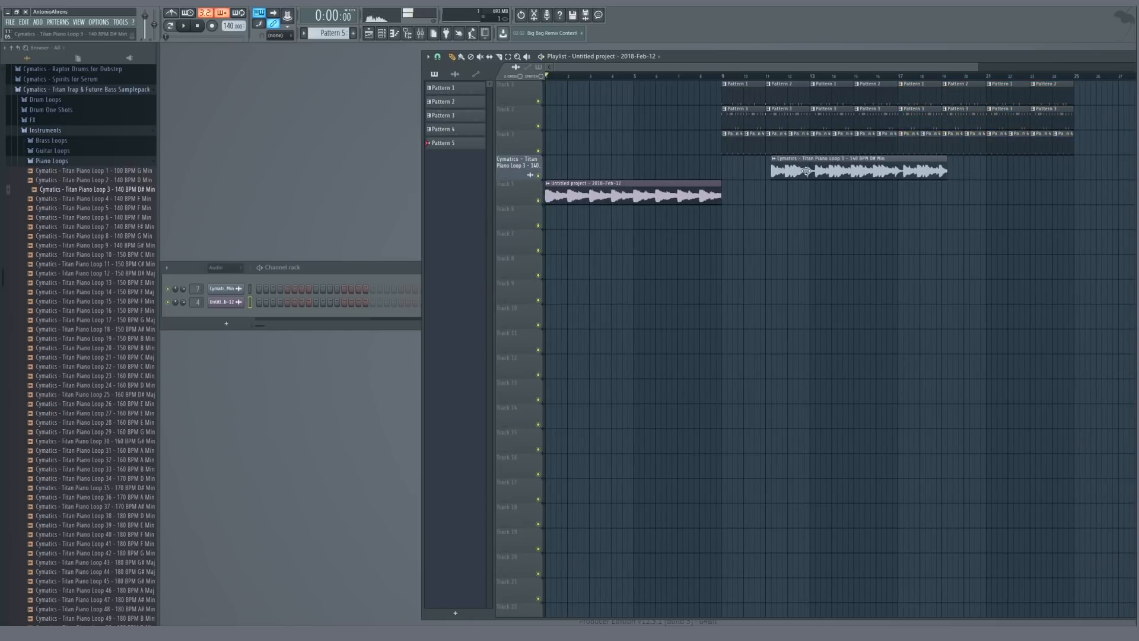
- Place the original piano loop clip at bar 5 of track 4 and shorten it to end at bar 9
left_click_drag(807, 171, 667, 162)
left_click_drag(822, 165, 723, 156)
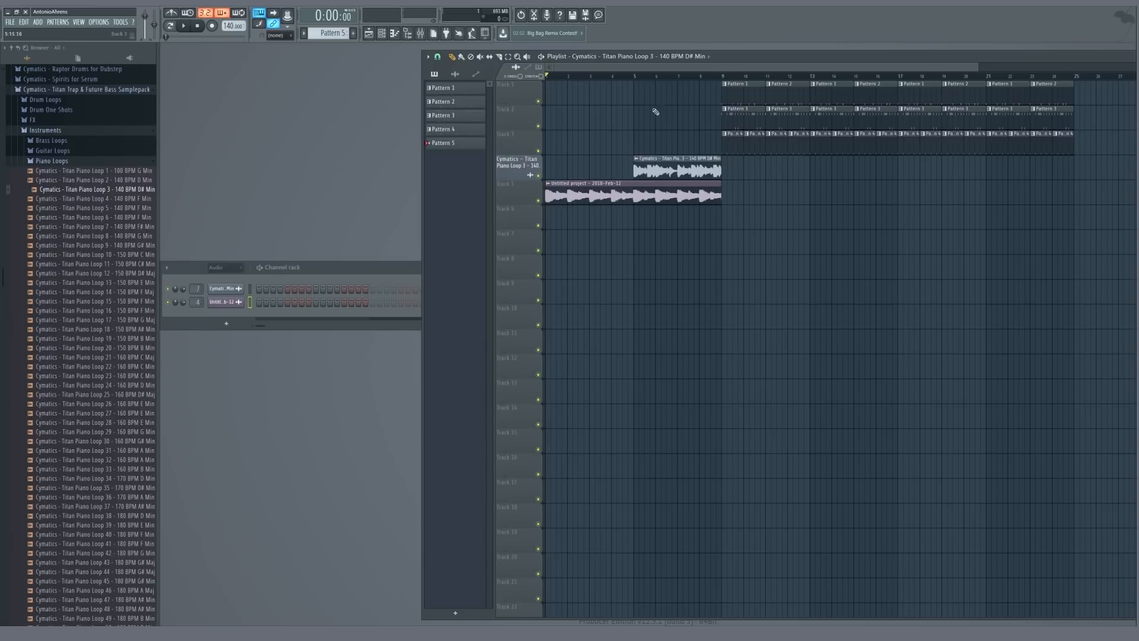
- Select bars 5 to 9 as the playlist's playback range and open the mixer
left_click(572, 182)
left_click_drag(725, 79, 634, 77)
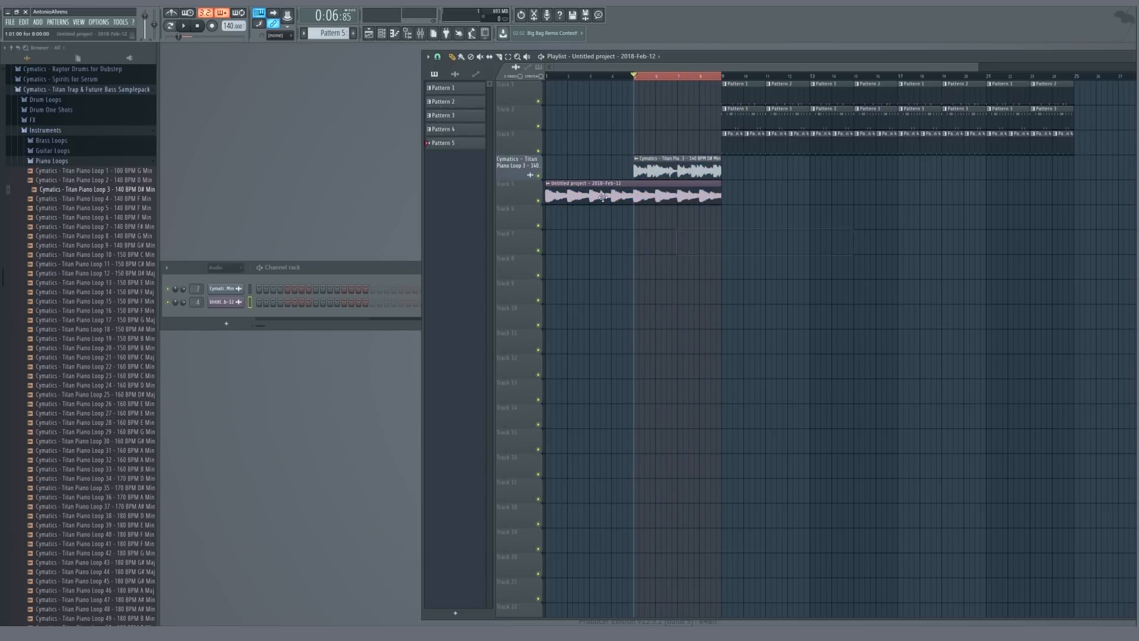
key("F9")
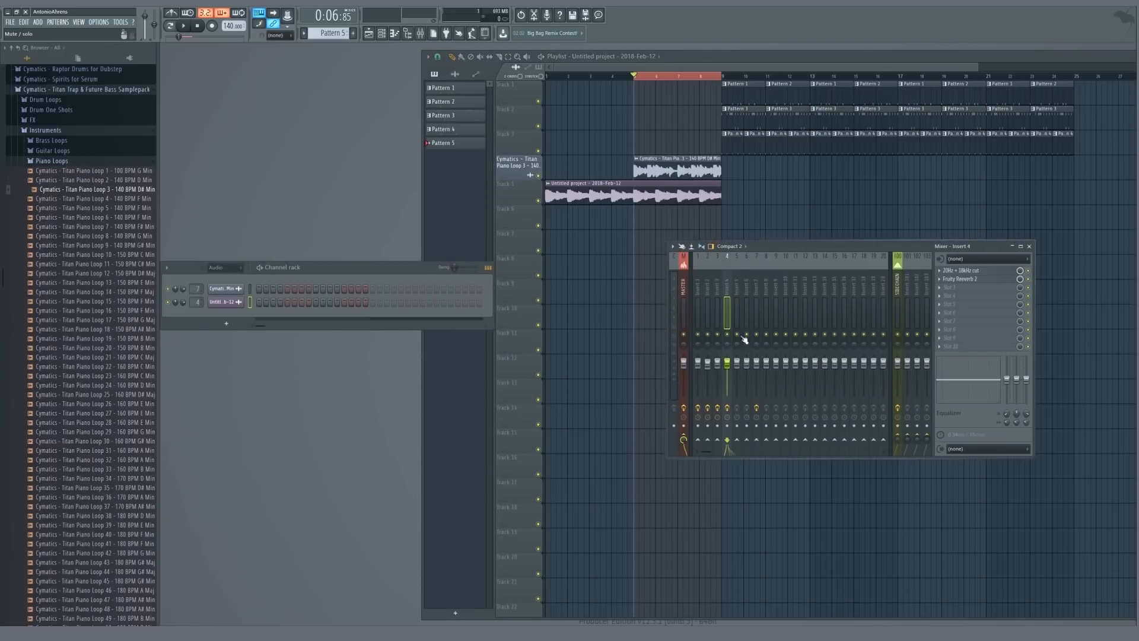
- Add Fruity Filter to the third effect slot of Insert 4 and turn its high pass and resonance down to minimum
key("space")
key("space")
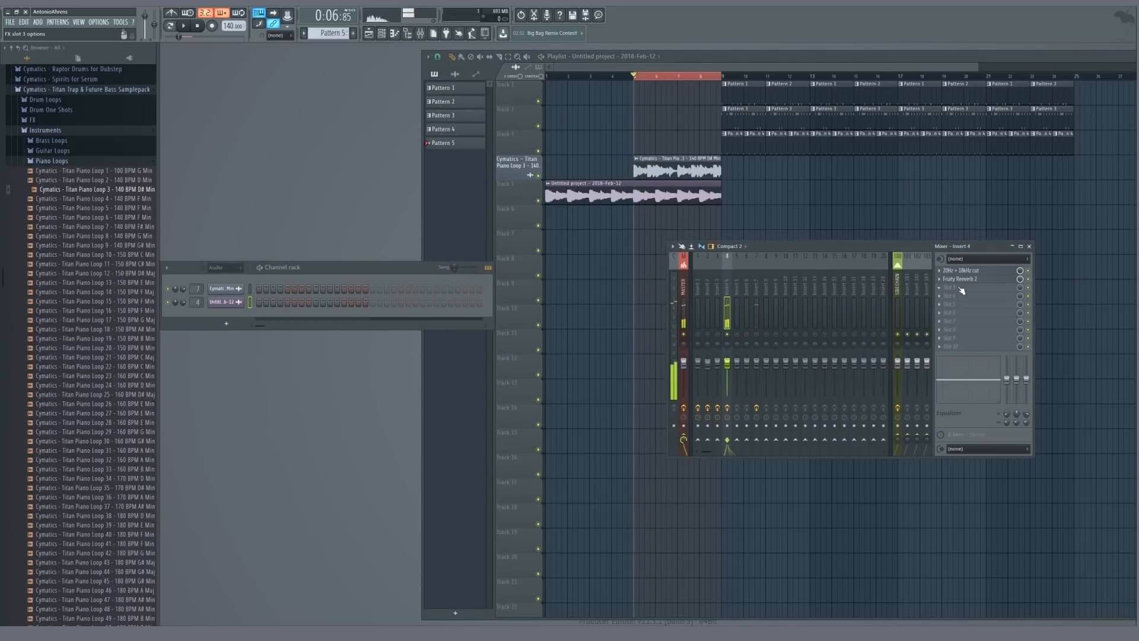
left_click(961, 288)
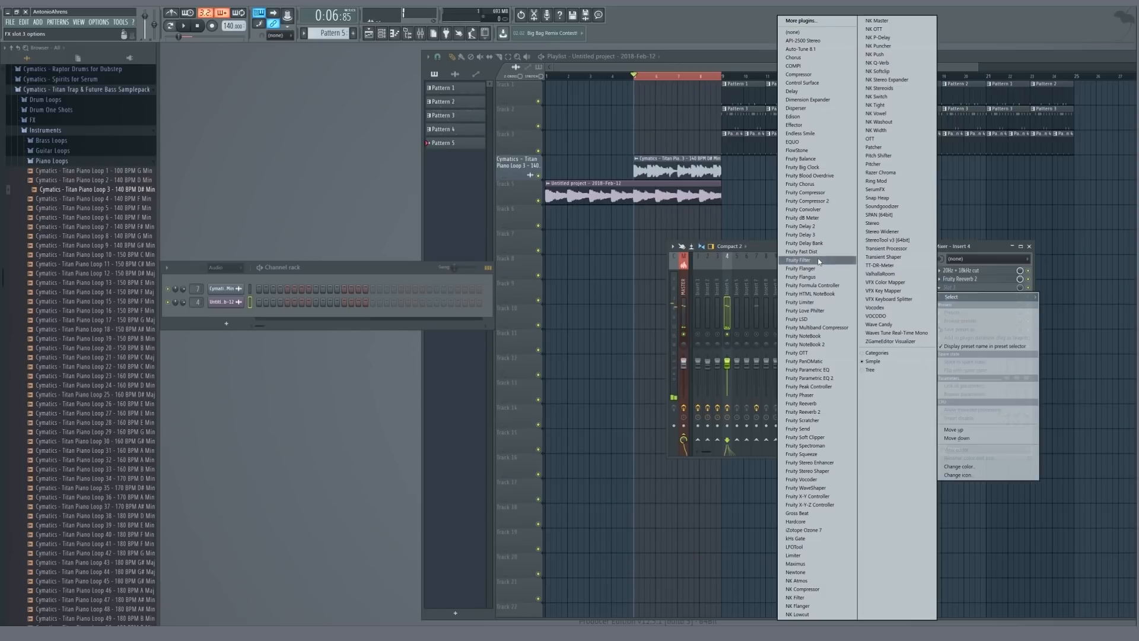
left_click(808, 260)
left_click(961, 288)
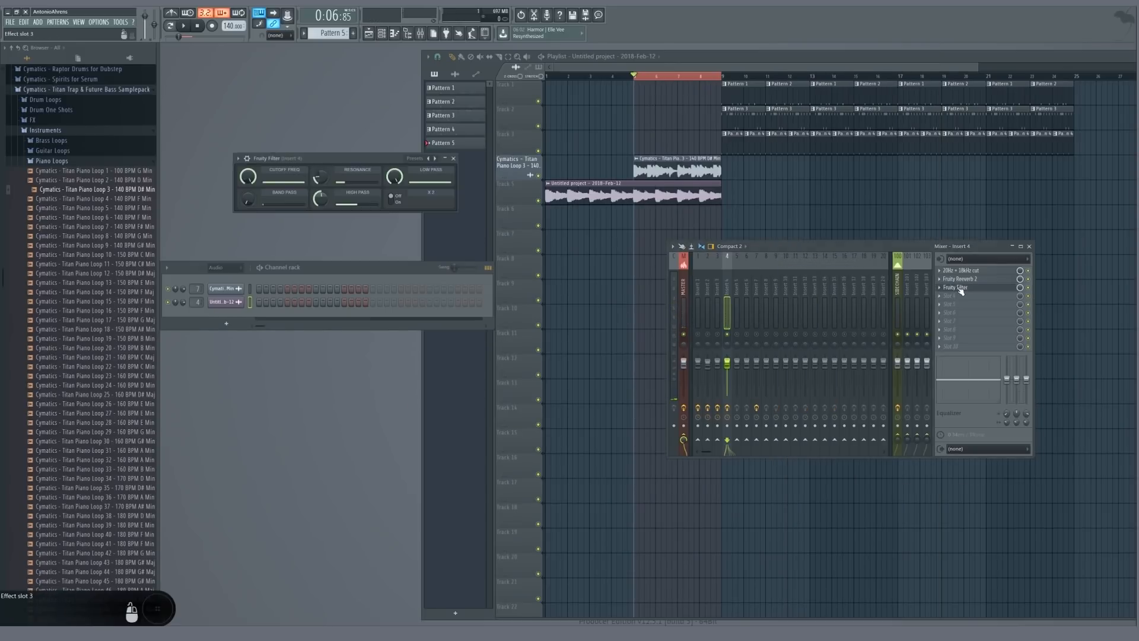
left_click_drag(319, 200, 319, 172)
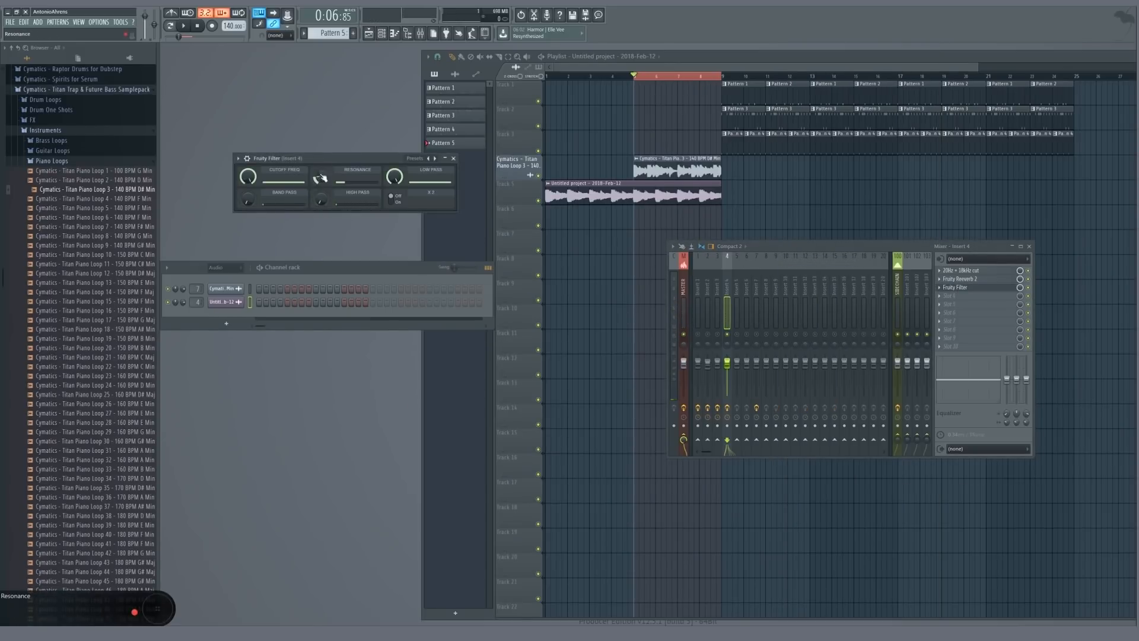
- Create an automation clip for the filter's cutoff frequency over bars 5 to 9, curving down to its minimum at bar 9
right_click(246, 174)
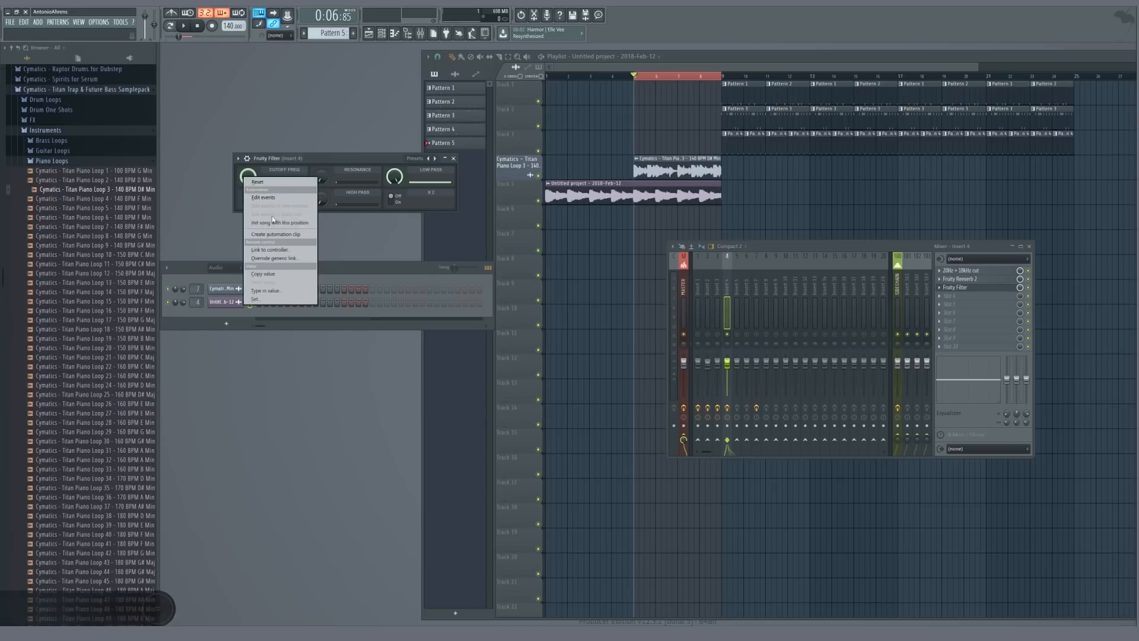
left_click(271, 163)
right_click(243, 172)
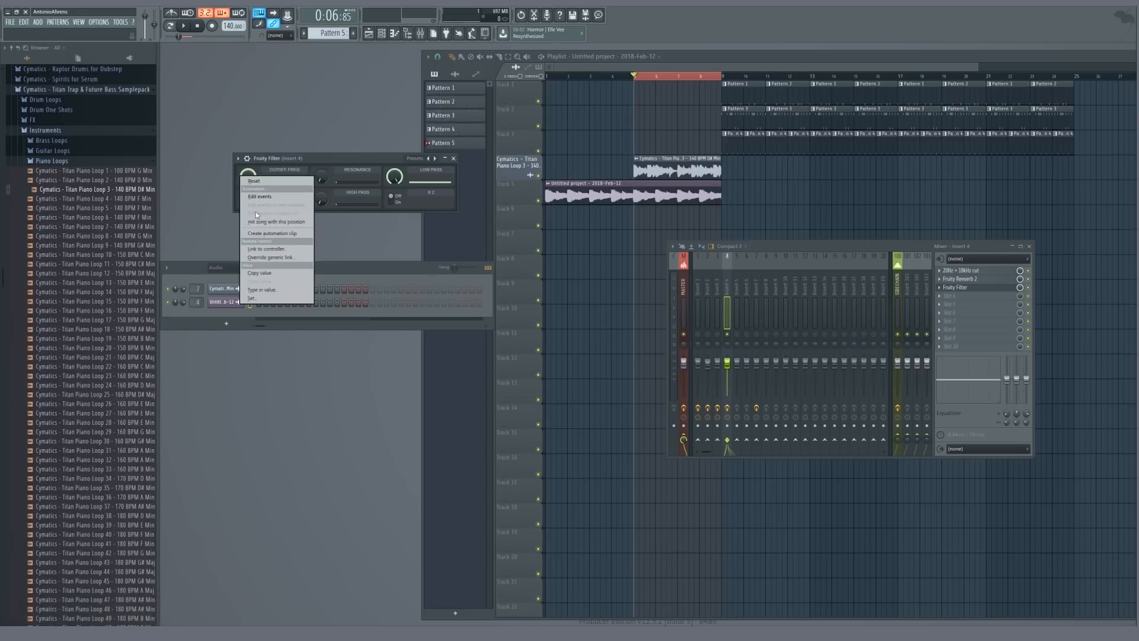
left_click(264, 233)
left_click(453, 159)
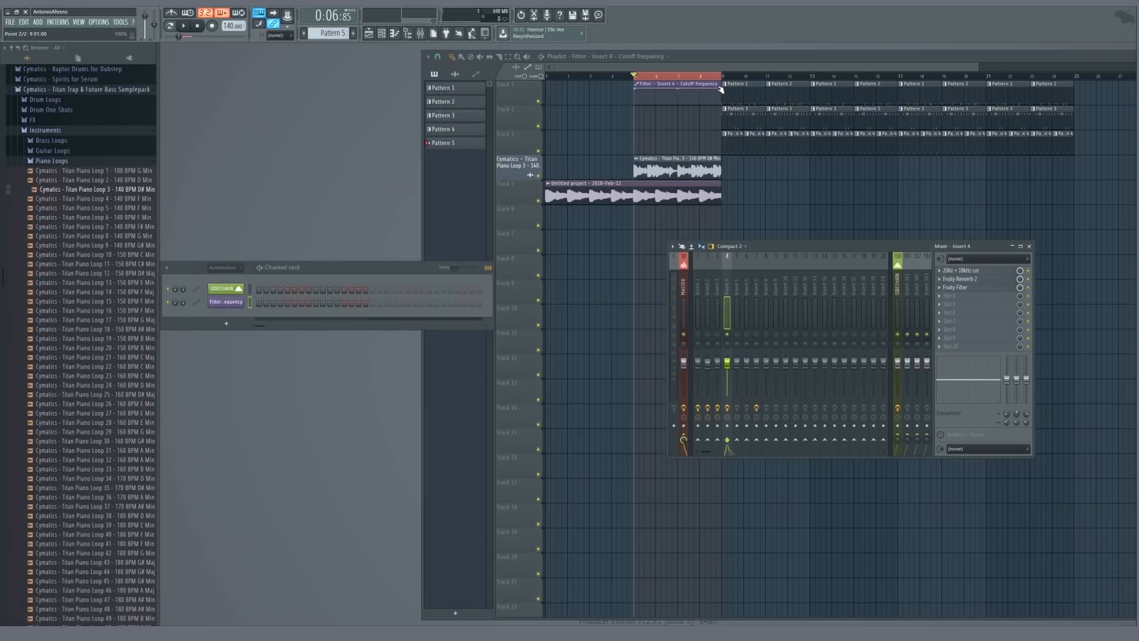
left_click_drag(722, 90, 723, 117)
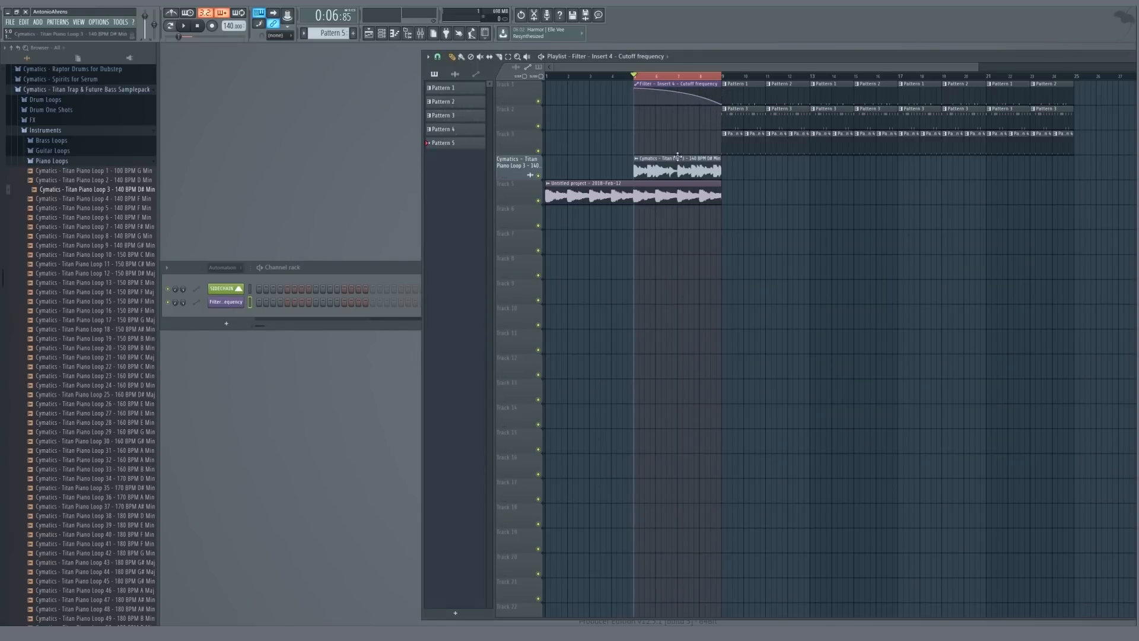
- Remove the Momentary effect from the first slot of the original piano loop's Insert 7 and open the plugin choices for that slot
scroll(226, 270, "down", 1)
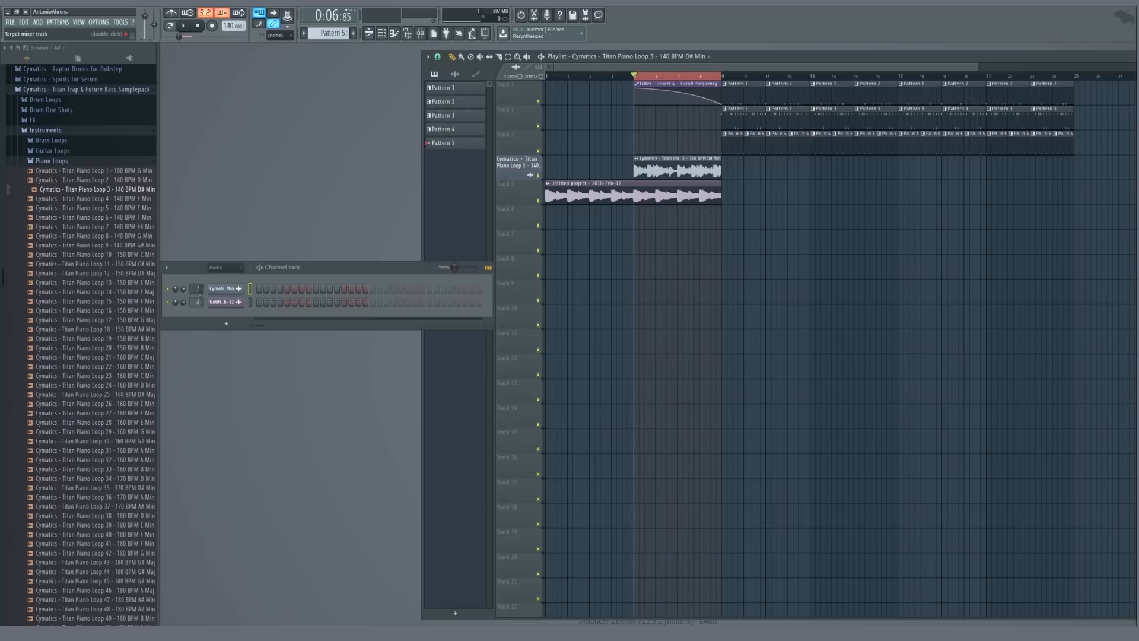
key("F9")
left_click(940, 279)
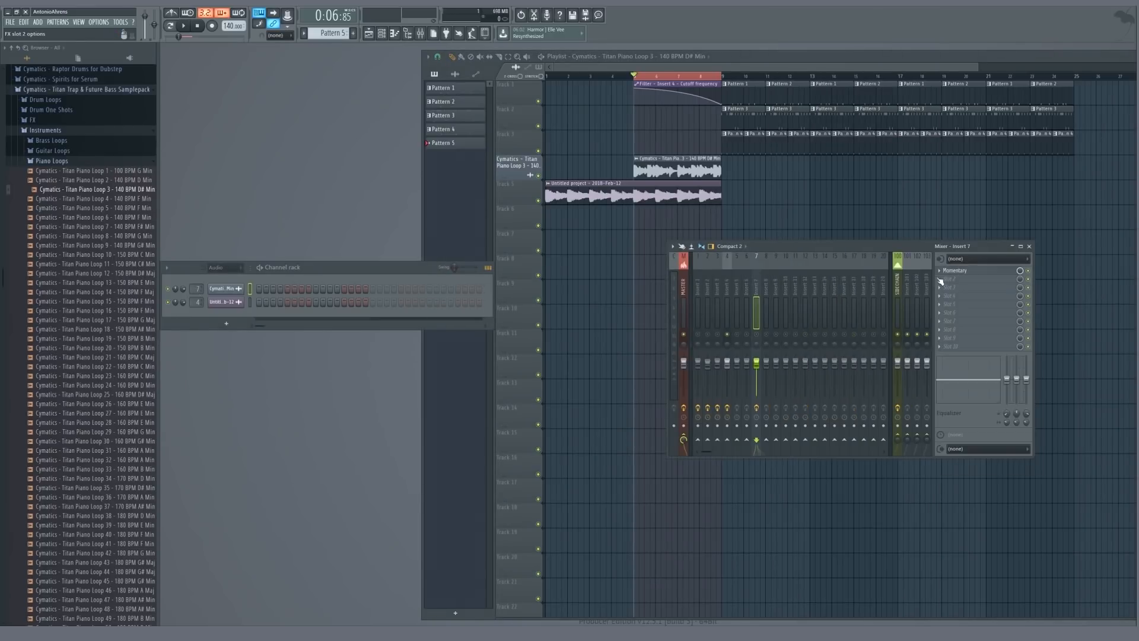
left_click(940, 271)
mouse_move(953, 280)
left_click(822, 32)
left_click(949, 271)
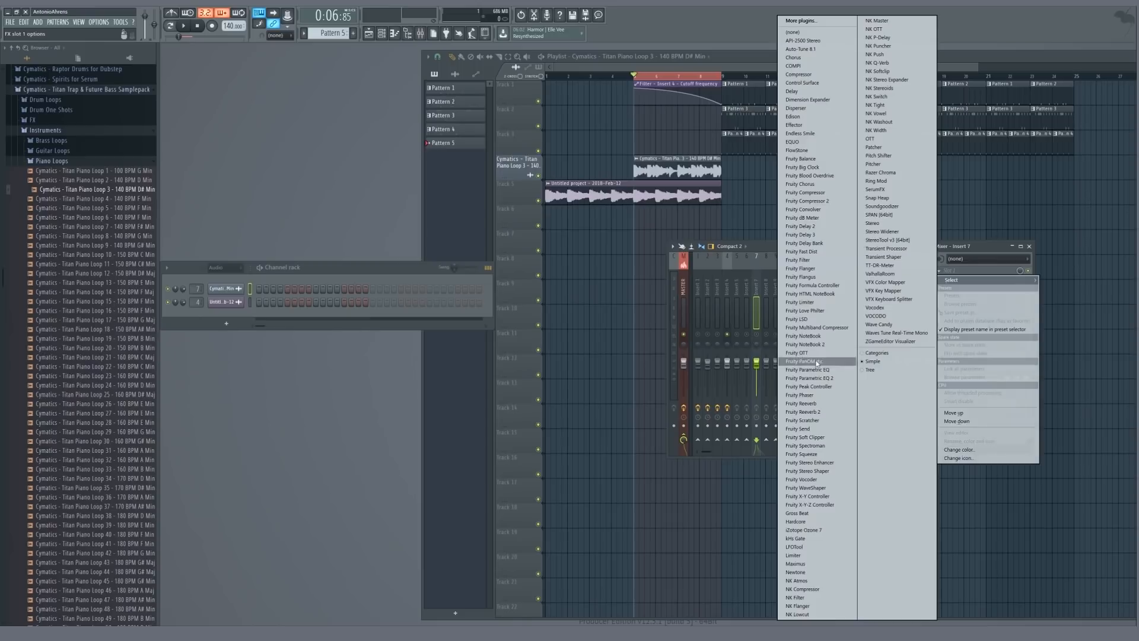
- Load Fruity Filter into the first effect slot of mixer Insert 7 and open it
left_click(799, 260)
left_click(968, 273)
left_click(967, 273)
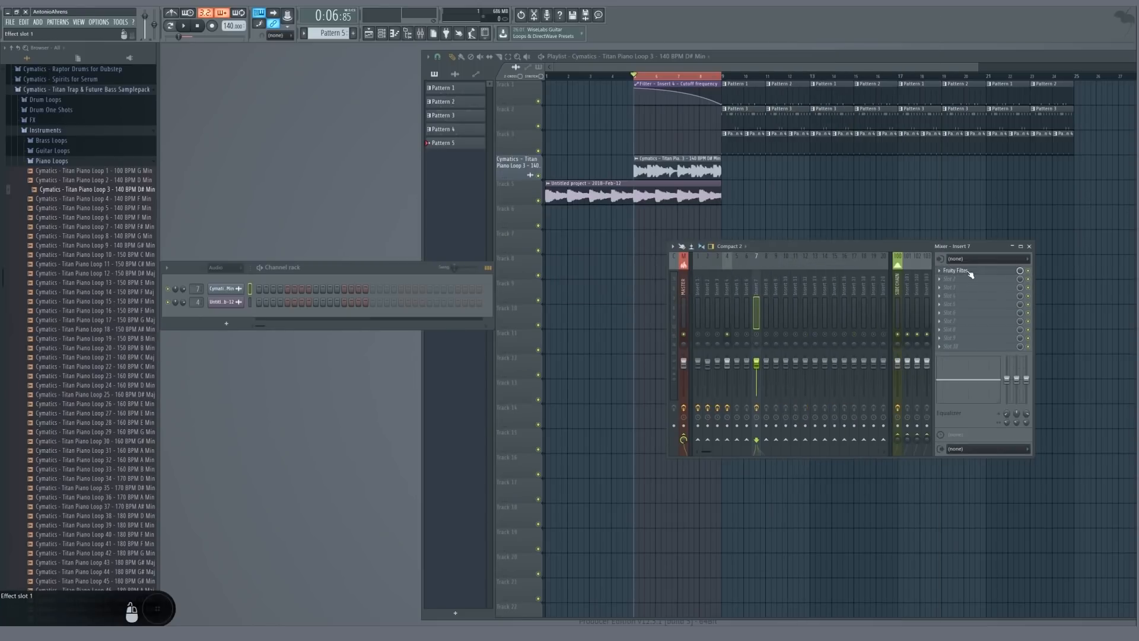
left_click(967, 272)
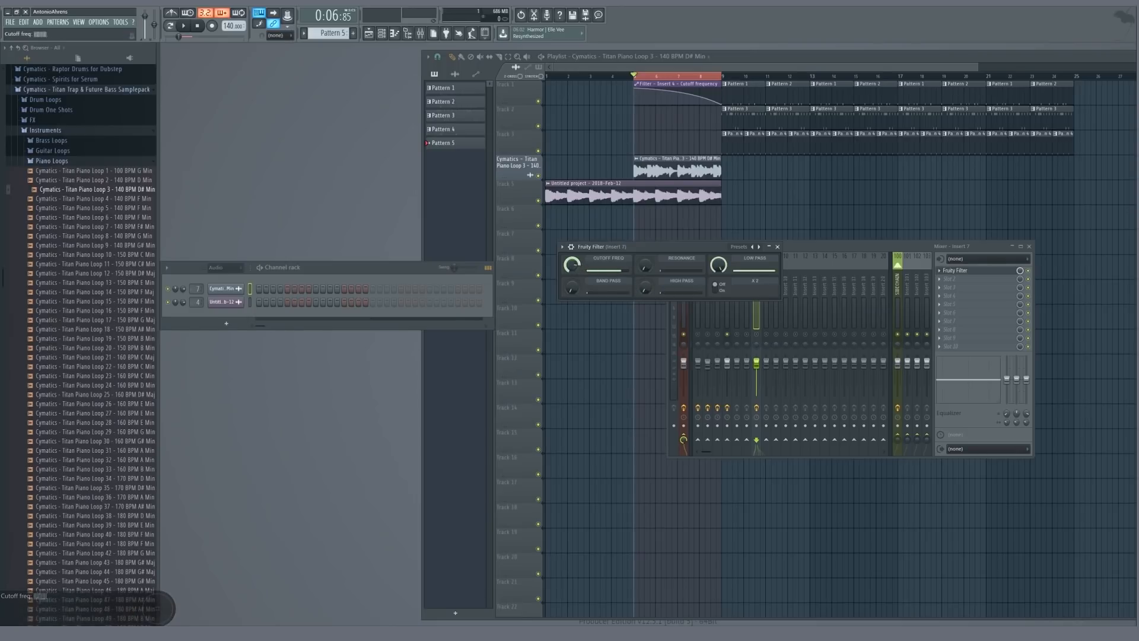
- Create an automation clip for the Insert 7 filter's cutoff frequency, raise it into an upward sweep over bars 5 to 9, and play it
right_click(578, 270)
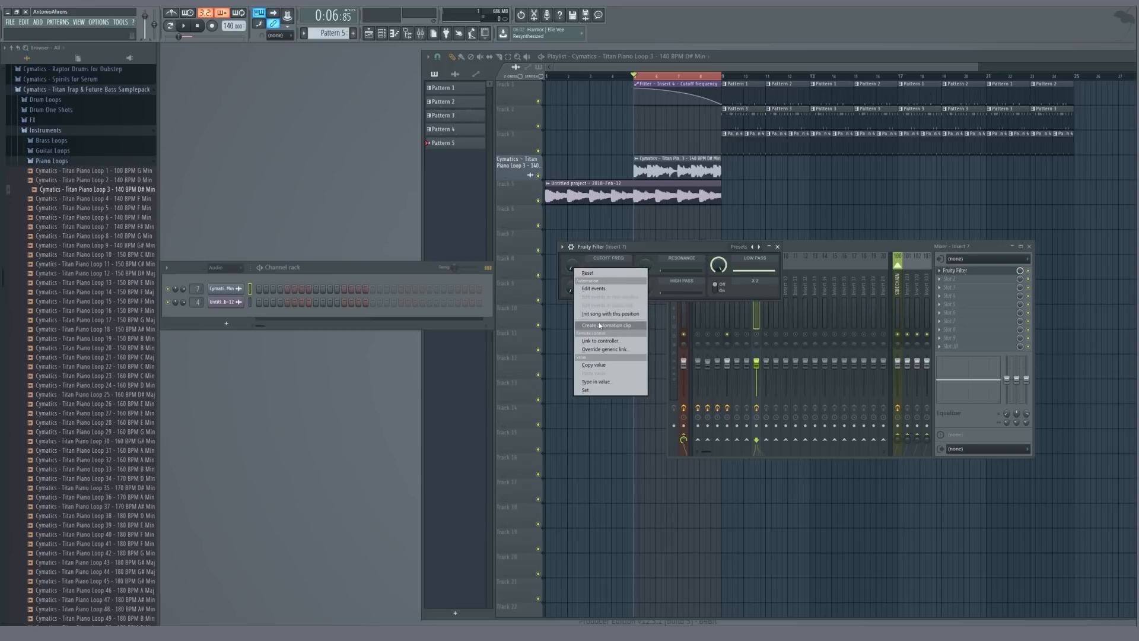
left_click(599, 322)
key("Escape")
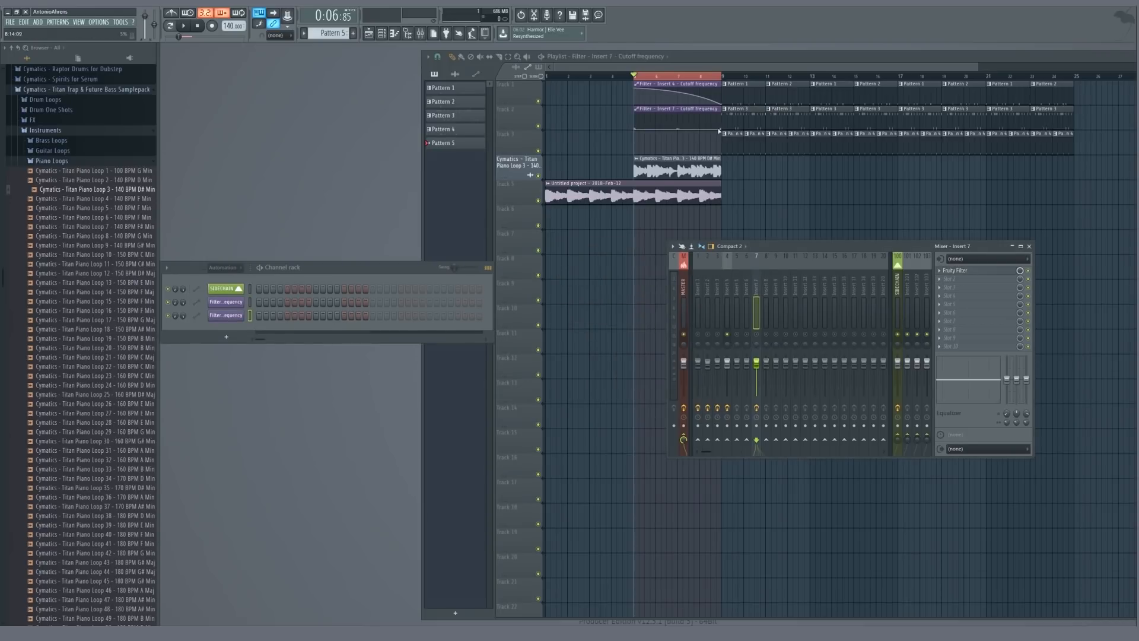
left_click_drag(720, 130, 722, 107)
key("space")
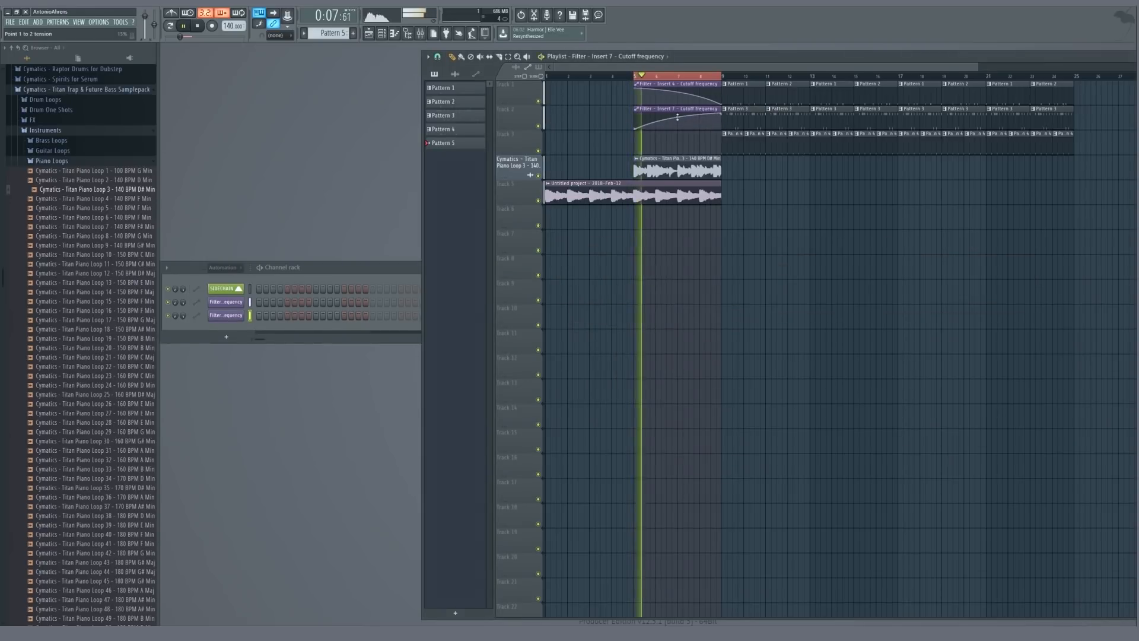
- Audition bars 5 to 9 and lower the mixer volumes of Insert 4 and Insert 7 to balance the two melodies
scroll(231, 271, "down", 1)
left_click(197, 302)
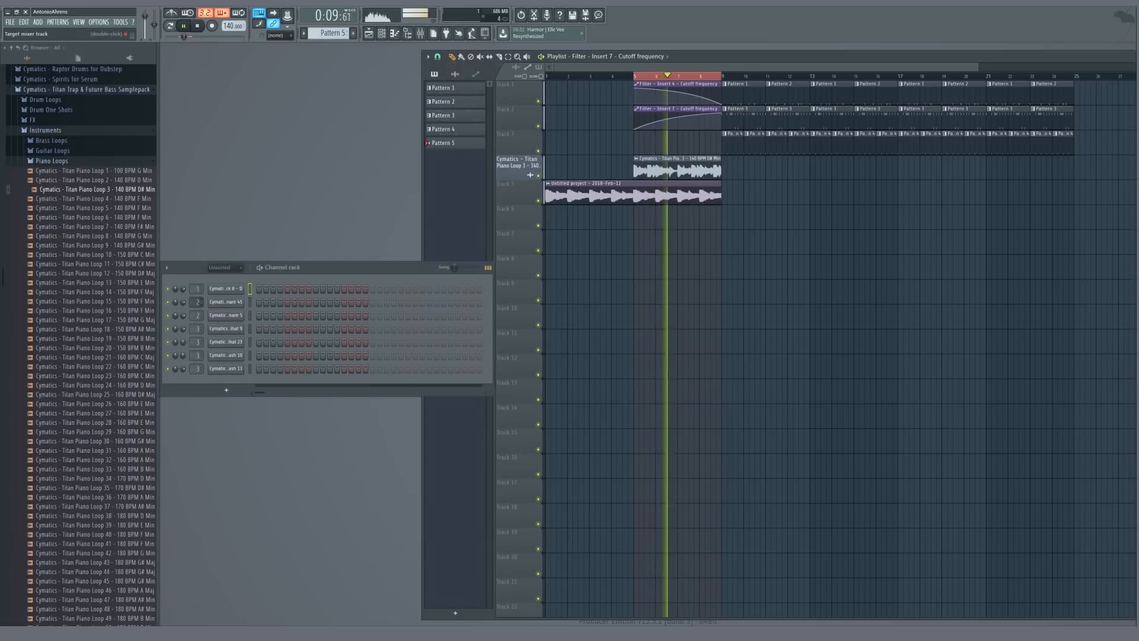
key("F9")
right_click(728, 335)
left_click(728, 315)
key("F9")
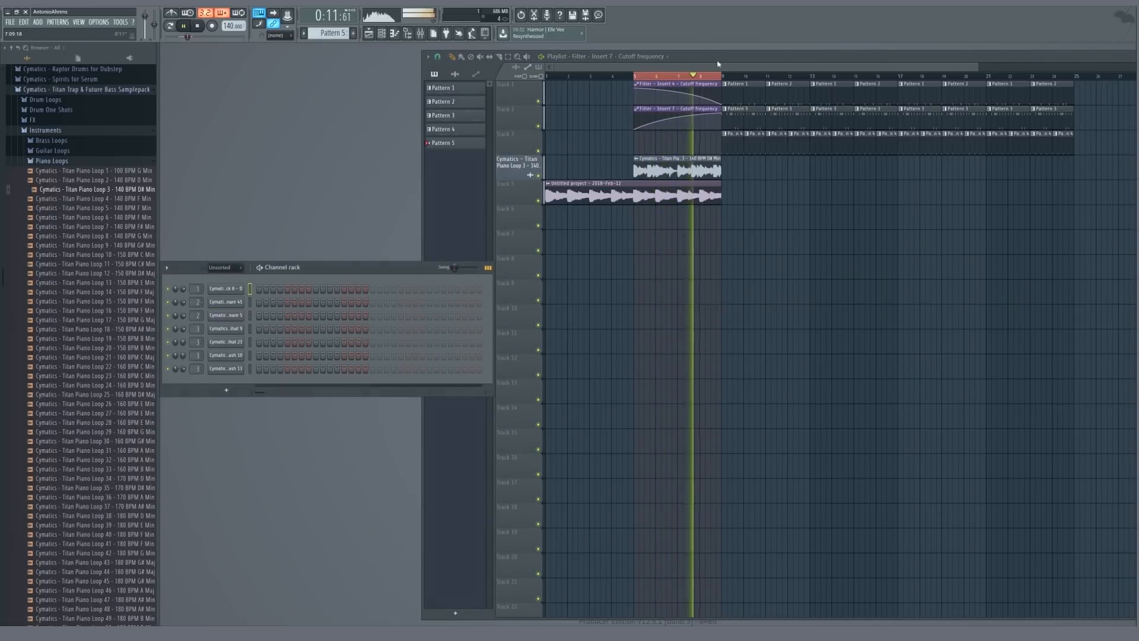
key("space")
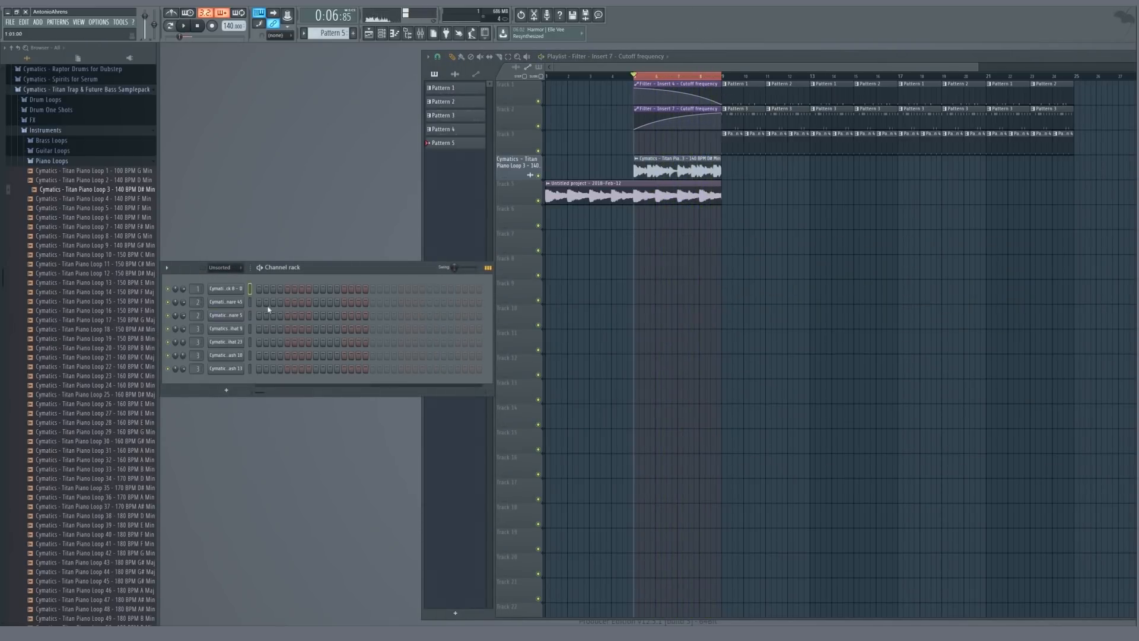
key("F9")
key("space")
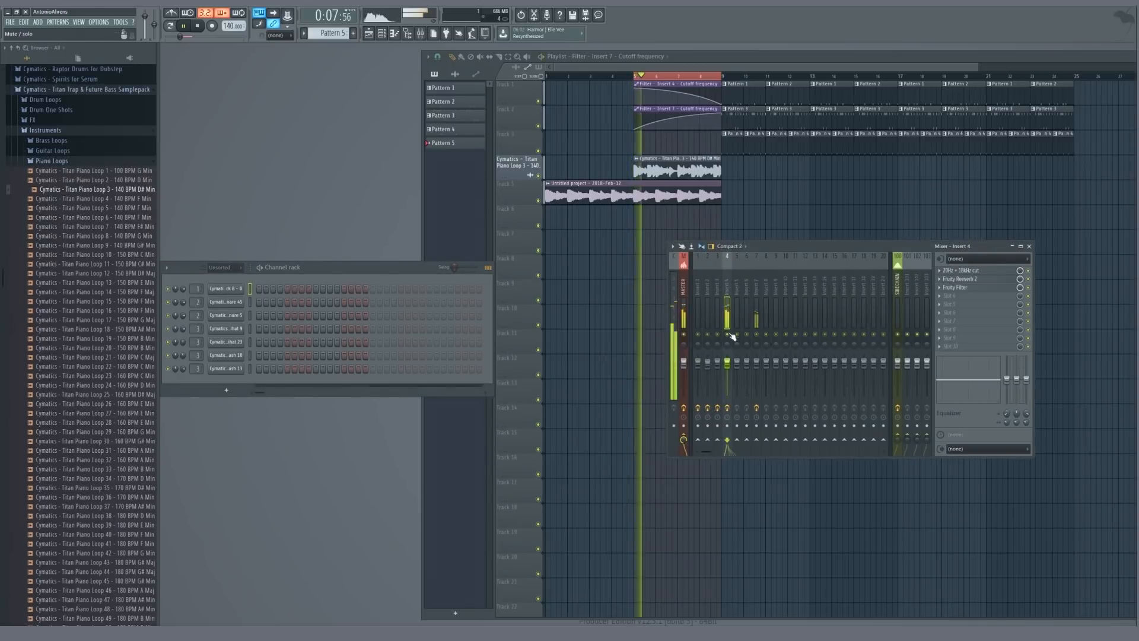
left_click(757, 320)
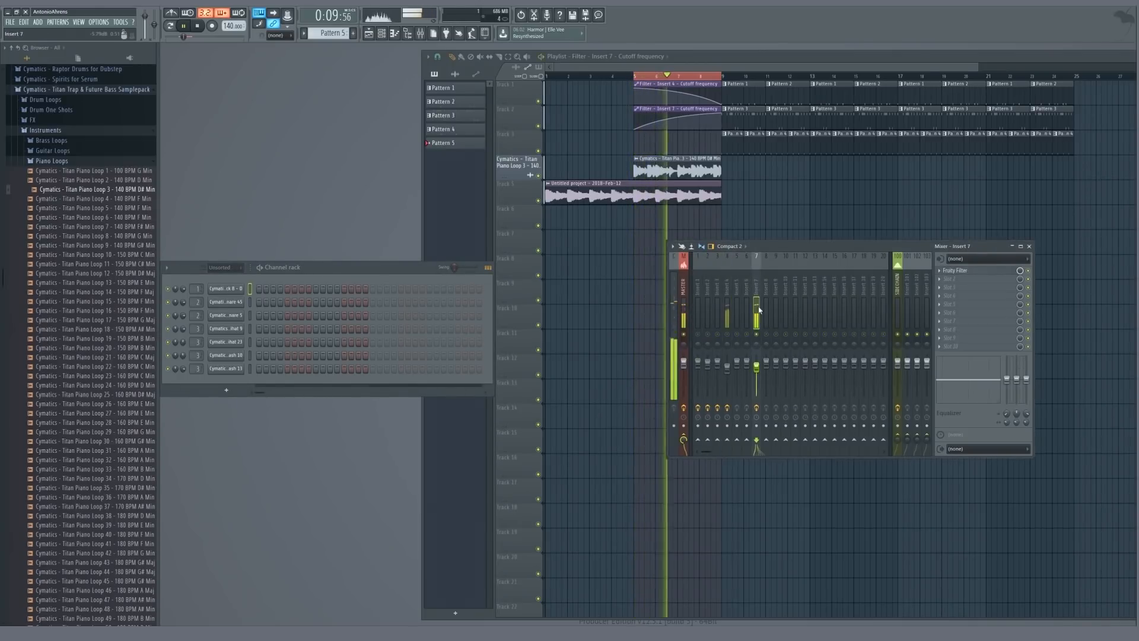
key("space")
- Add Fruity parametric EQ 2 to Insert 7's second slot, load its 20Hz + 18kHz cut preset and audition it
left_click(960, 285)
left_click(813, 378)
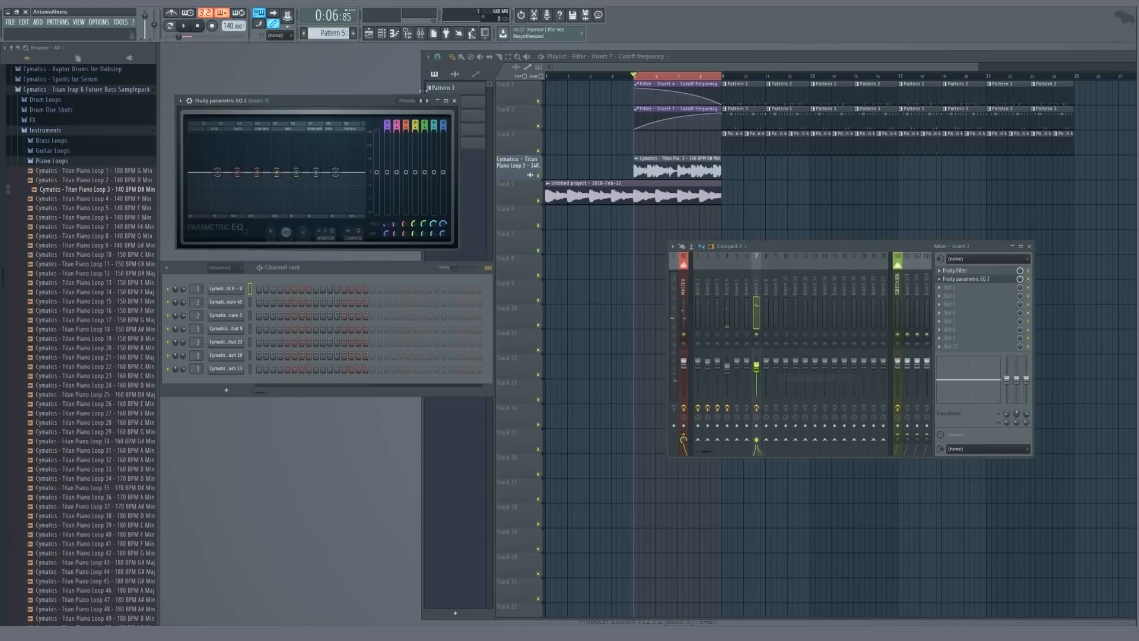
left_click(428, 101)
key("space")
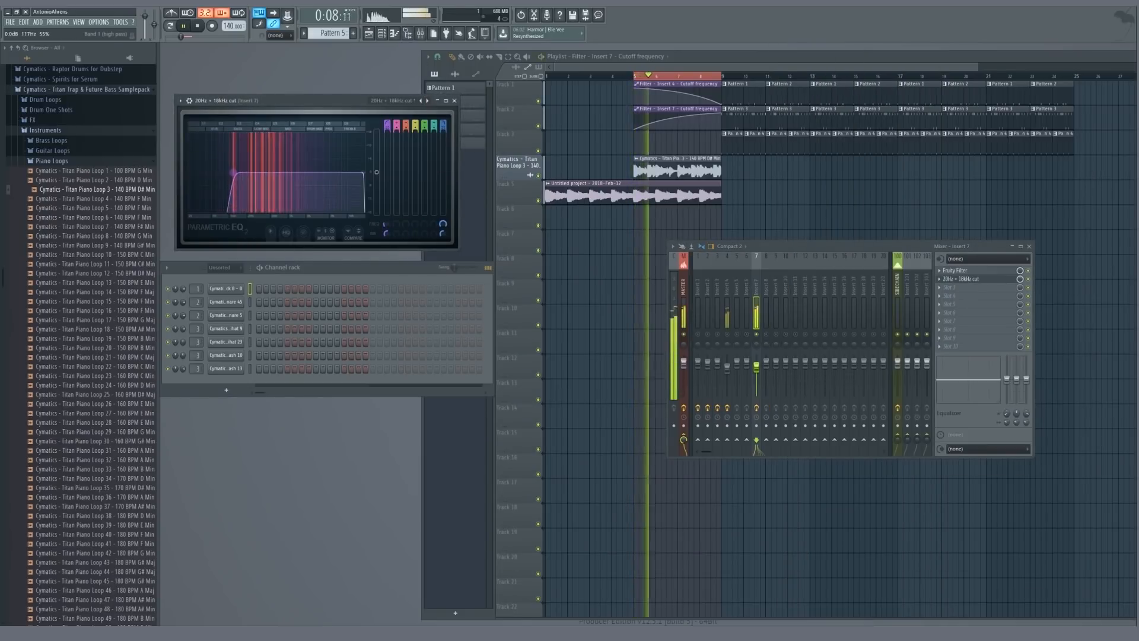
key("space")
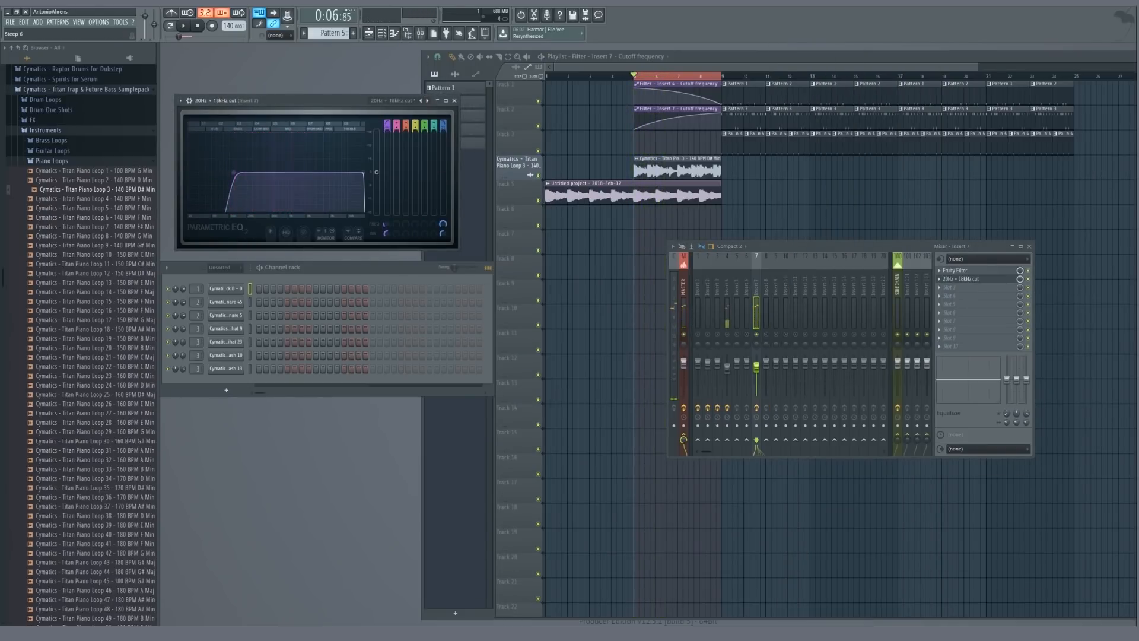
- Raise the EQ's low cut to about 145 Hz, soften its slope, and bring the high cut down to a lower frequency
left_click_drag(233, 172, 241, 173)
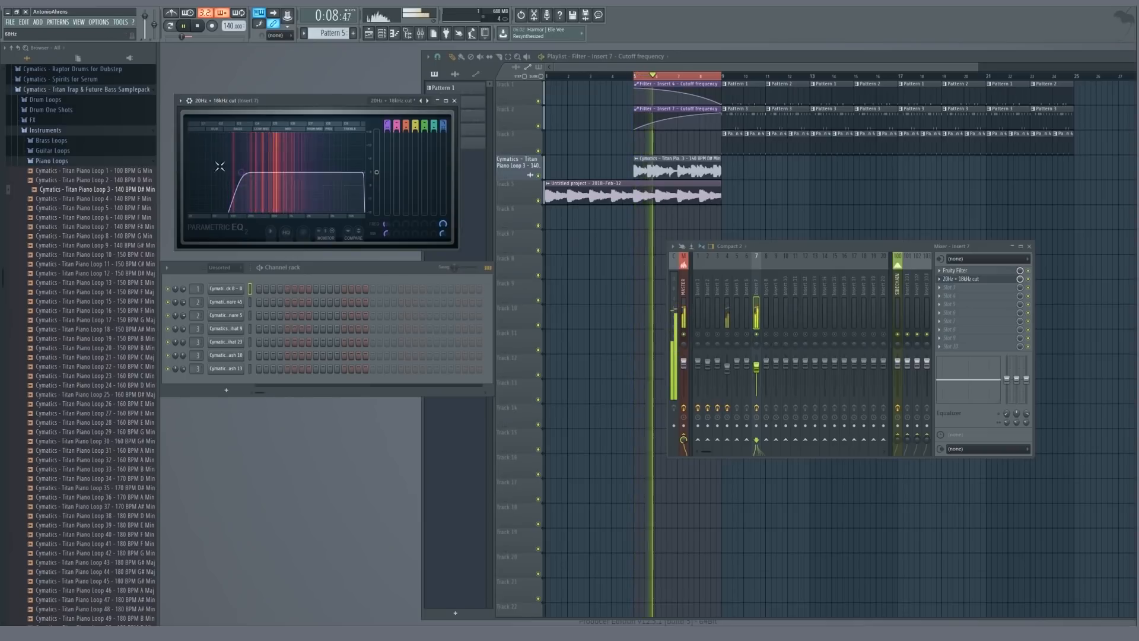
key("space")
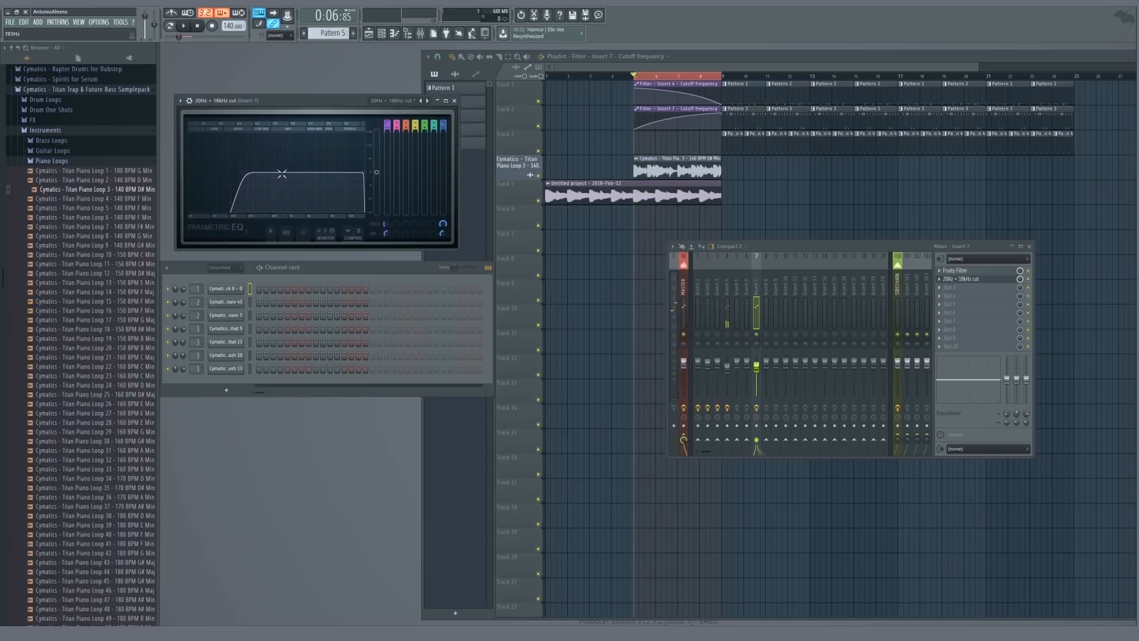
key("space")
left_click_drag(241, 173, 238, 172)
scroll(238, 172, "up", 3)
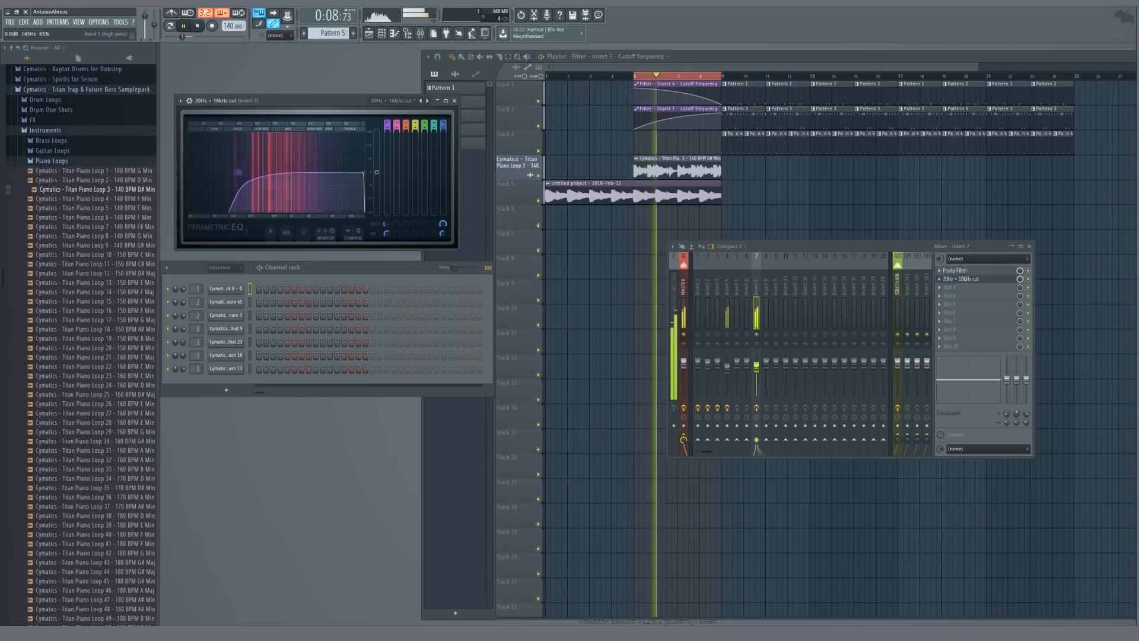
key("space")
left_click_drag(363, 173, 348, 173)
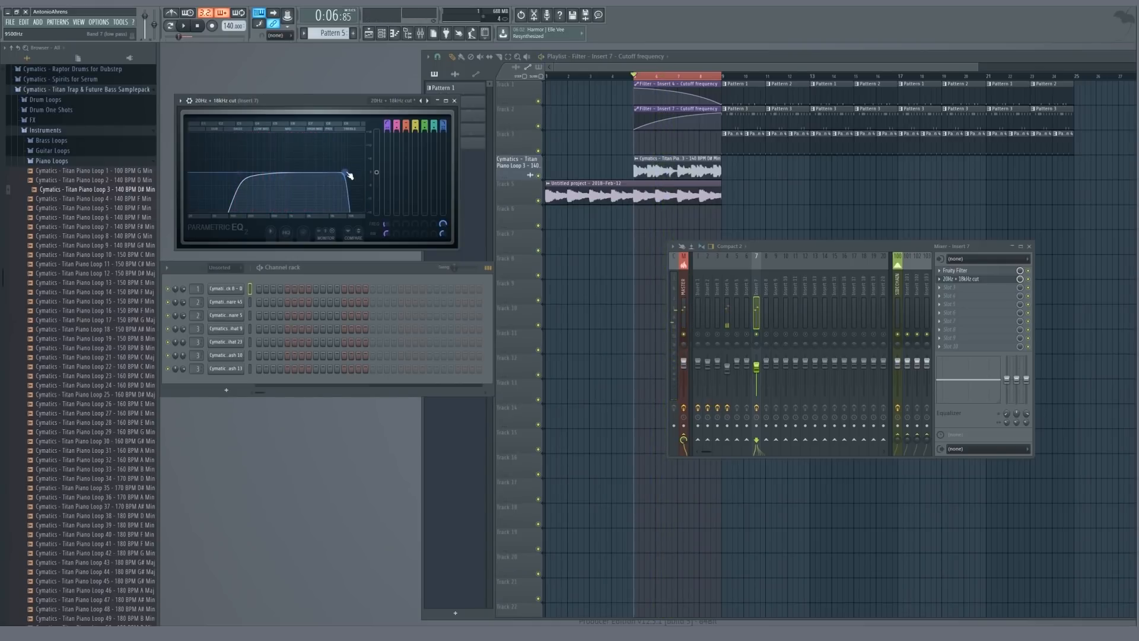
- Add a second Fruity parametric EQ 2 in Insert 7's third slot and boost the high frequencies with its two highest bands
left_click(968, 288)
mouse_move(966, 297)
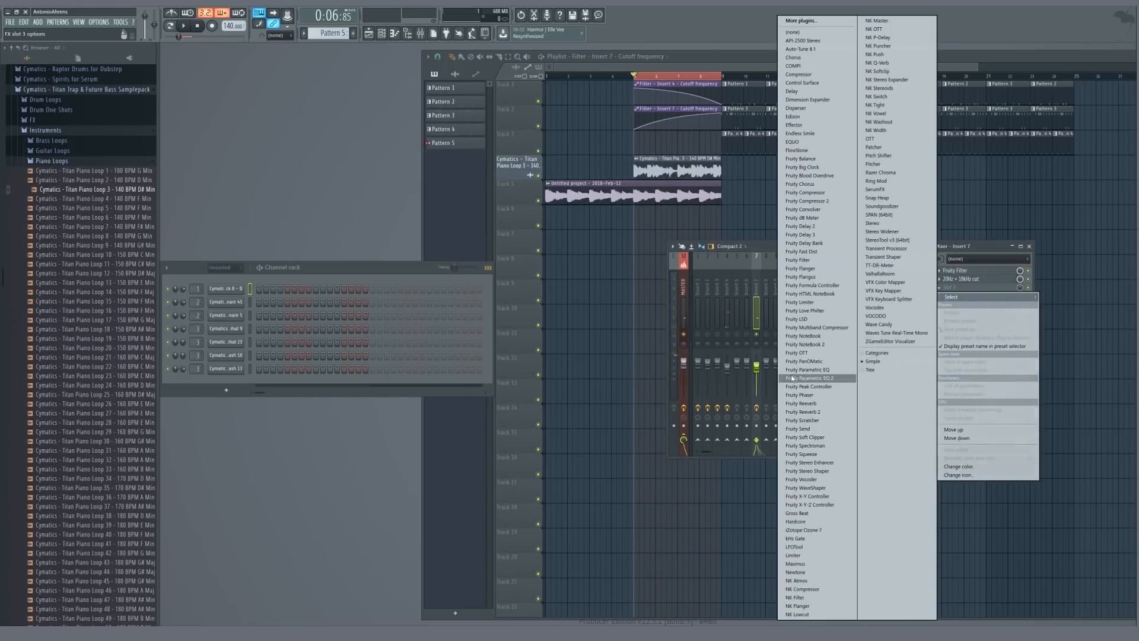
left_click(818, 379)
key("space")
left_click_drag(308, 184, 357, 158)
mouse_move(348, 184)
left_mouse_down()
mouse_move(341, 163)
mouse_move(341, 180)
left_mouse_up()
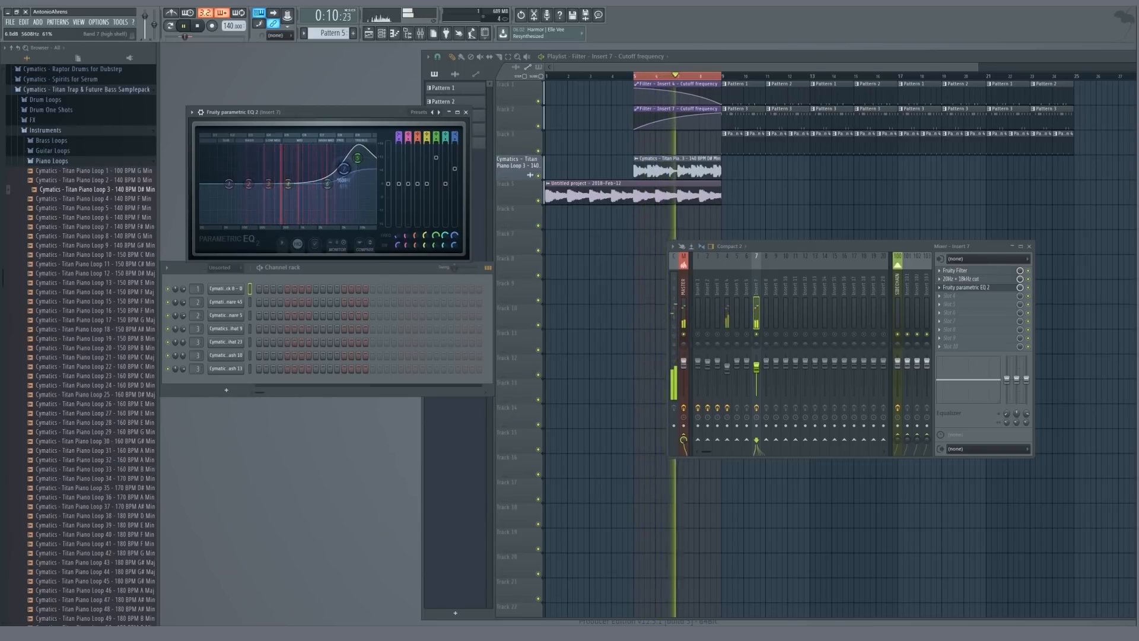
key("Escape")
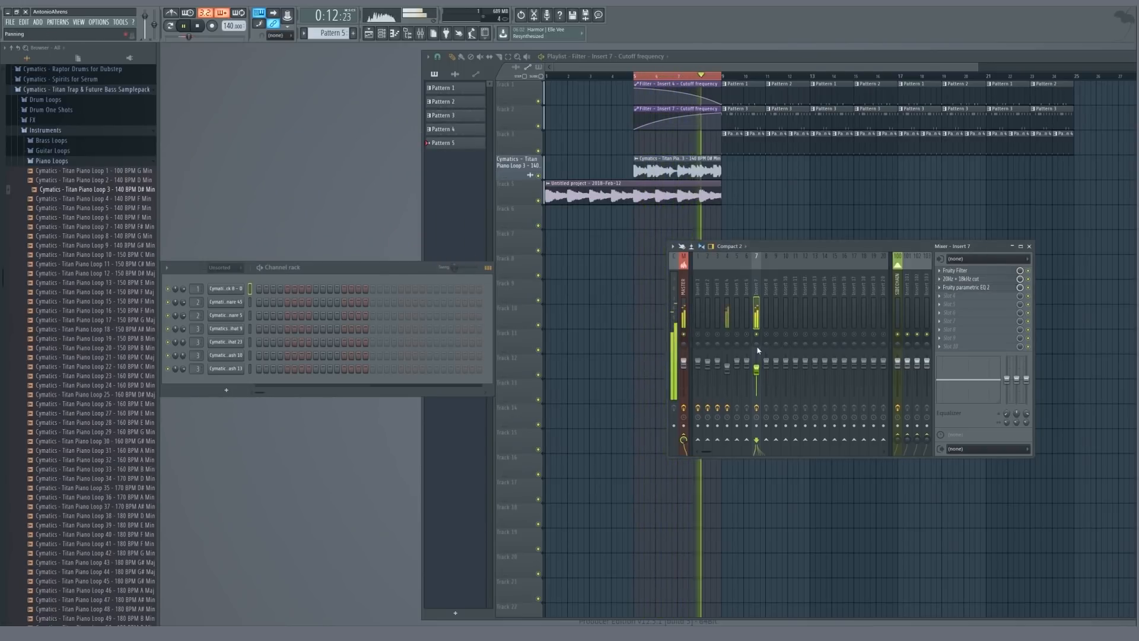
- Route mixer Inserts 7 and 4 to the SIDECHAIN track only and check the routing during playback
key("space")
right_click(900, 434)
left_click(910, 447)
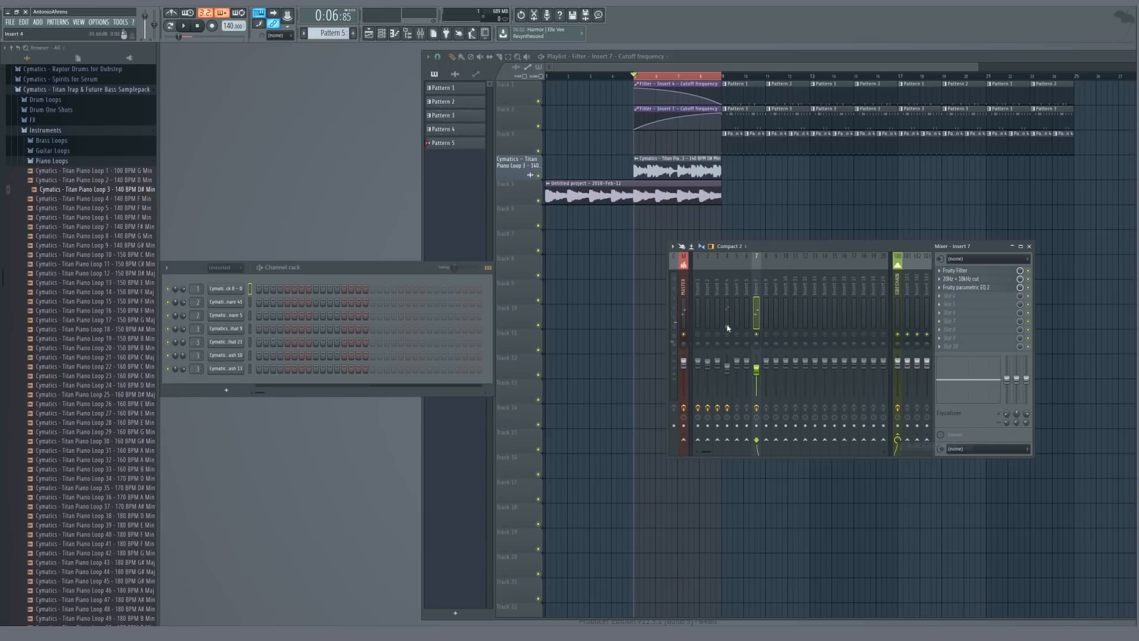
left_click(728, 328)
right_click(900, 436)
left_click(912, 448)
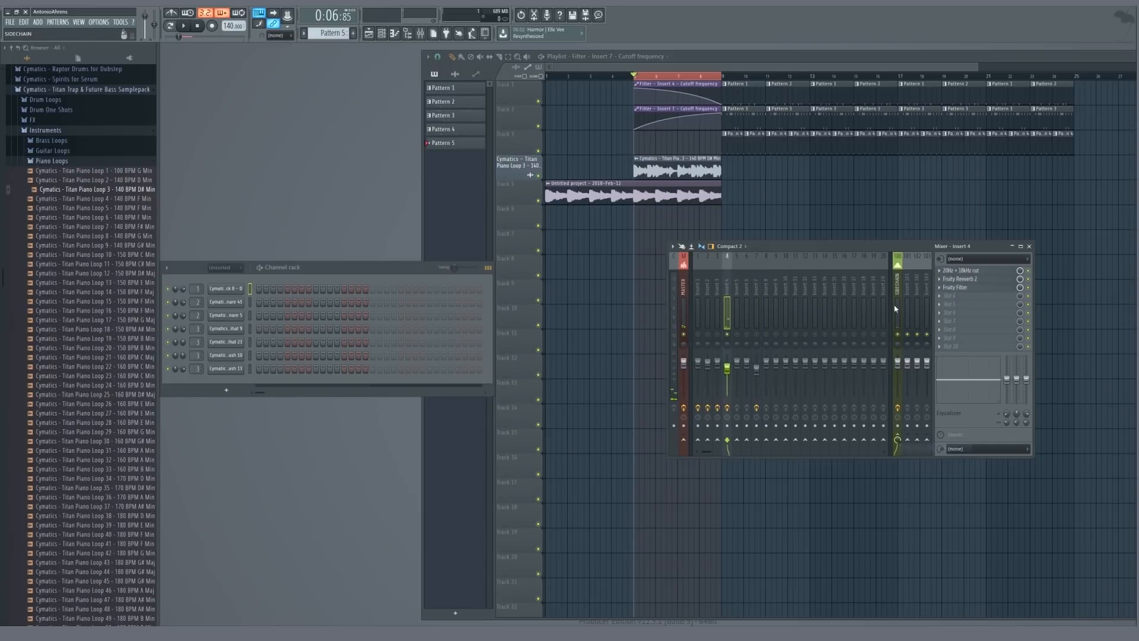
left_click(898, 311)
key("space")
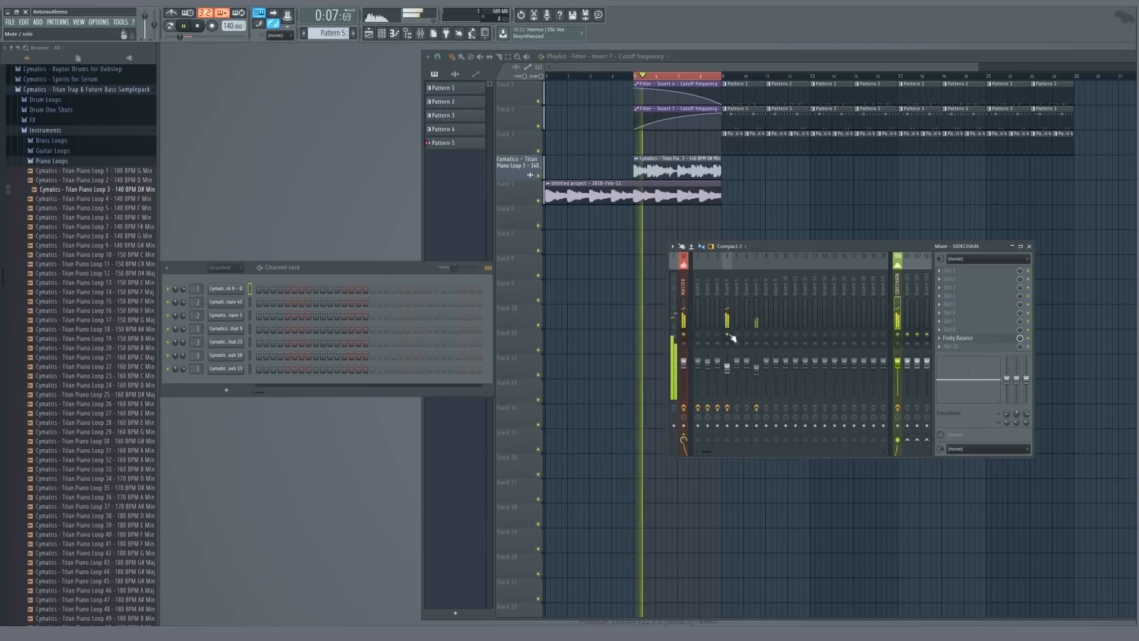
key("F9")
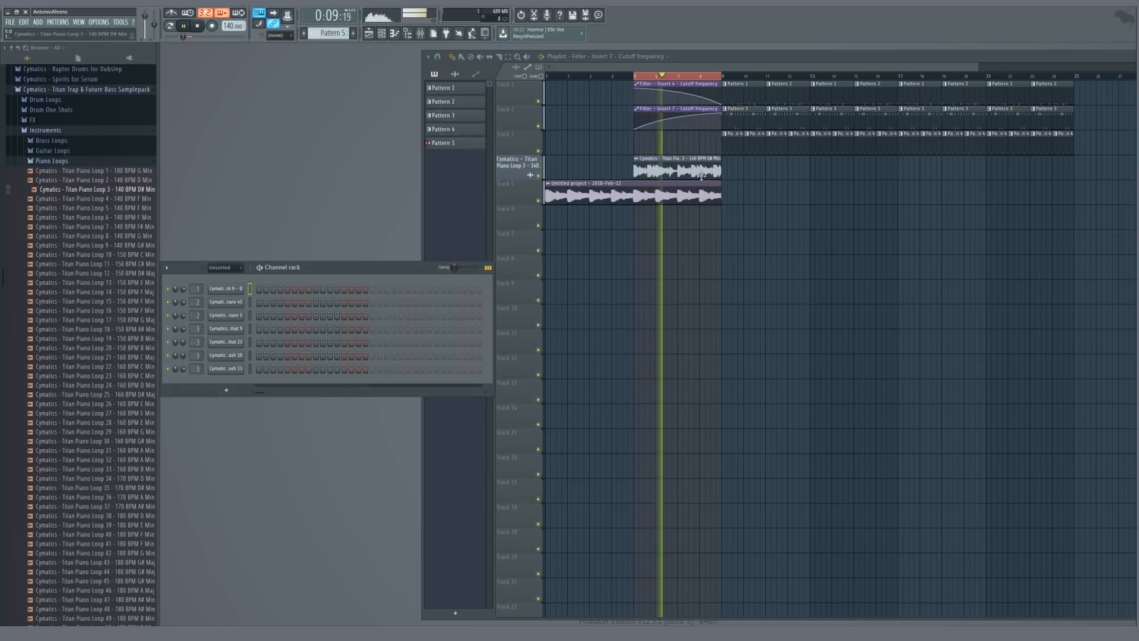
- Clear the playlist's time selection over bars 5 to 9 and stop playback
double_click(696, 76)
scroll(728, 113, "up", 5)
scroll(694, 151, "down", 5)
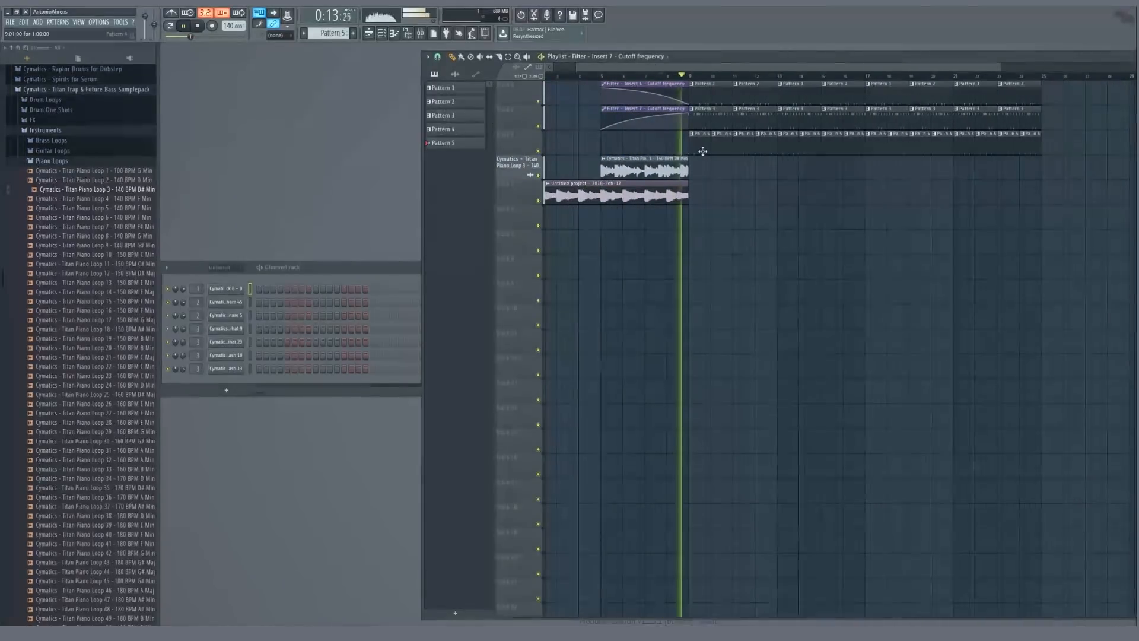
key("space")
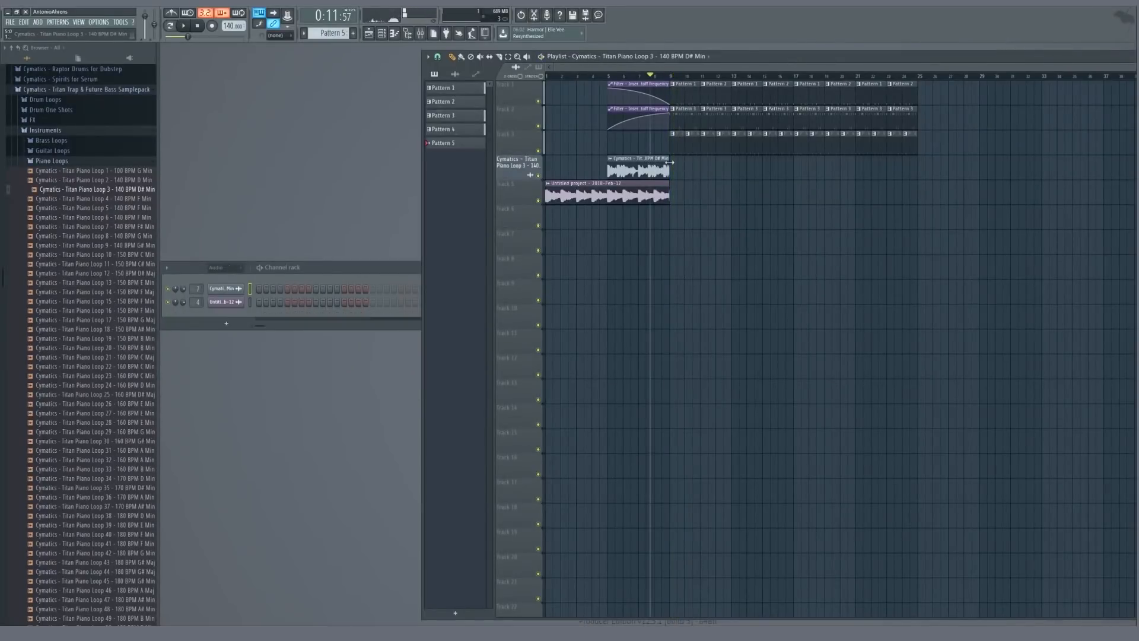
- Duplicate the piano loop clip four times so it runs up to bar 25, and audition it from bar 9
left_click(679, 168)
left_click(706, 171, "ctrl")
key("ctrl+b")
key("ctrl+b")
key("ctrl+b")
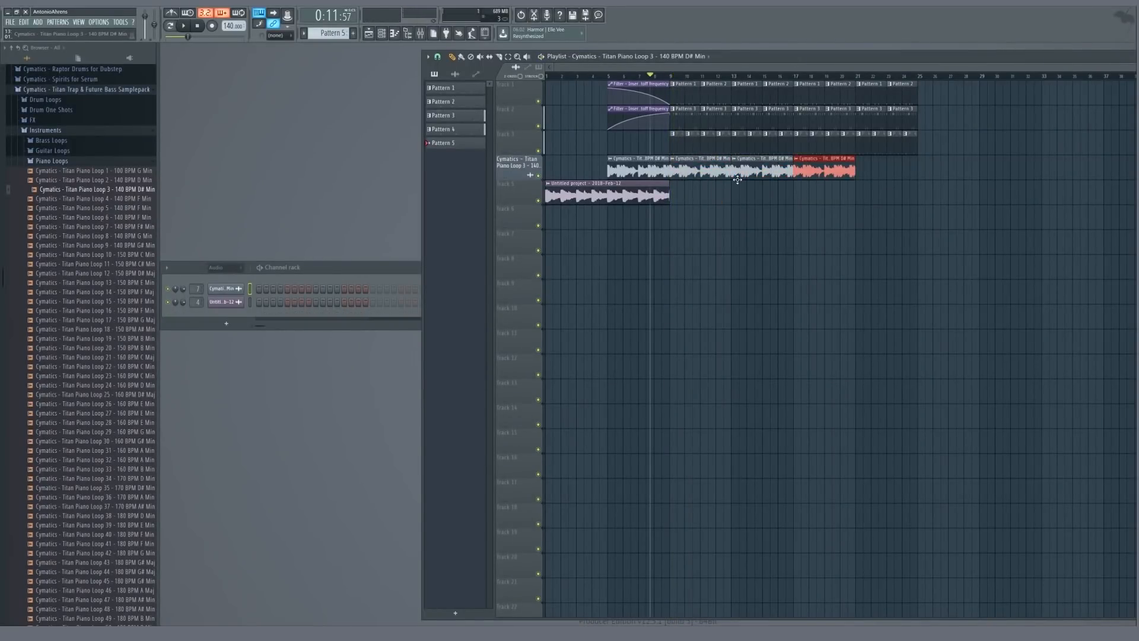
left_click_drag(677, 77, 673, 77)
key("space")
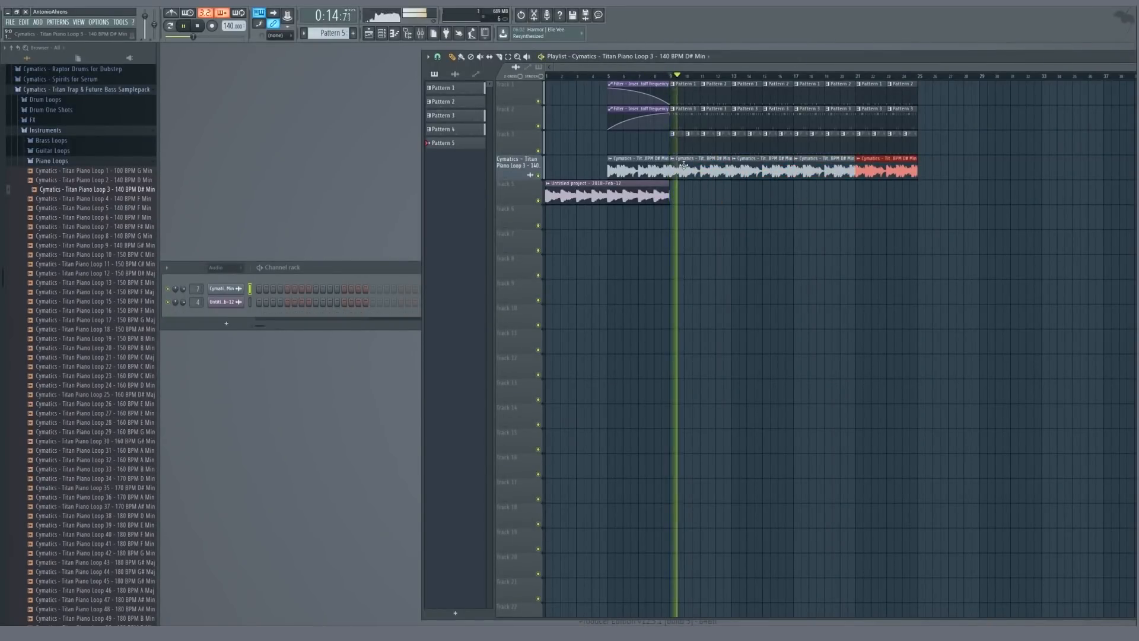
key("space")
- Switch to Pattern 1, show all its channels, and move the channel rack over the playlist
left_click(680, 88)
right_click(225, 289)
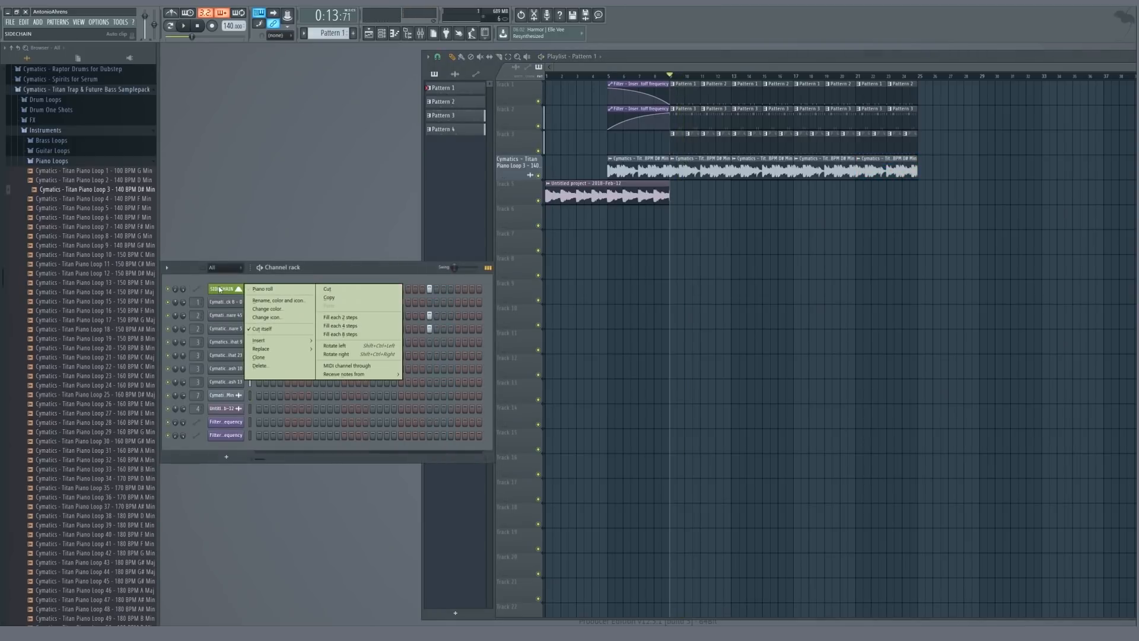
left_click(361, 267)
left_click_drag(356, 266, 635, 265)
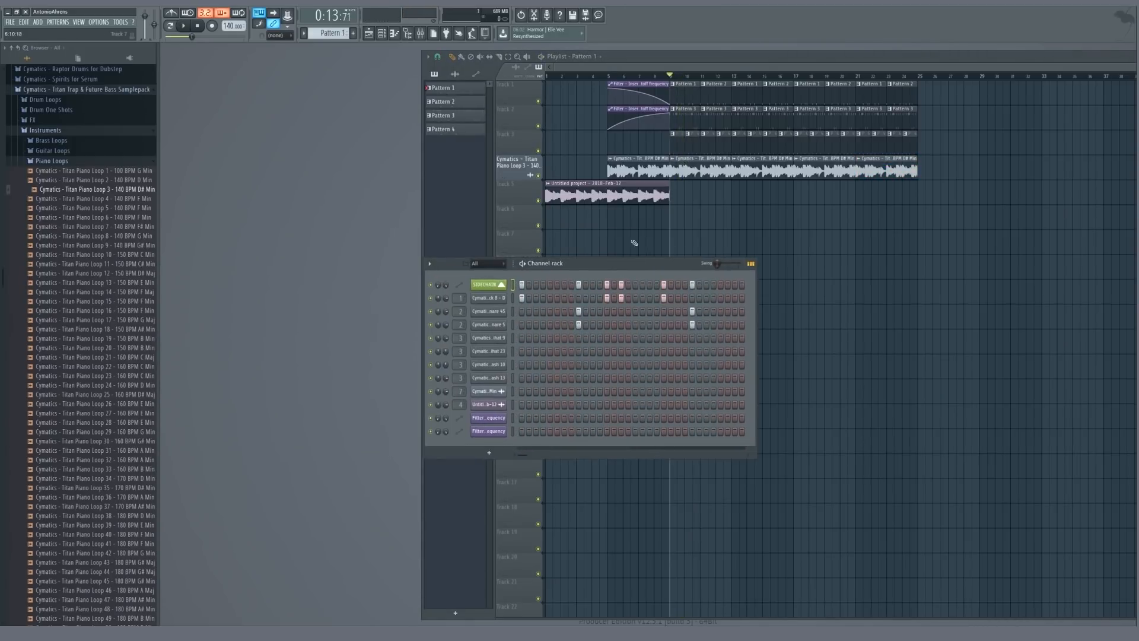
- Select Pattern 4, move the playlist aside, set the volume of the pattern's active percussion channel to about 63%, and audition it
left_click(675, 136)
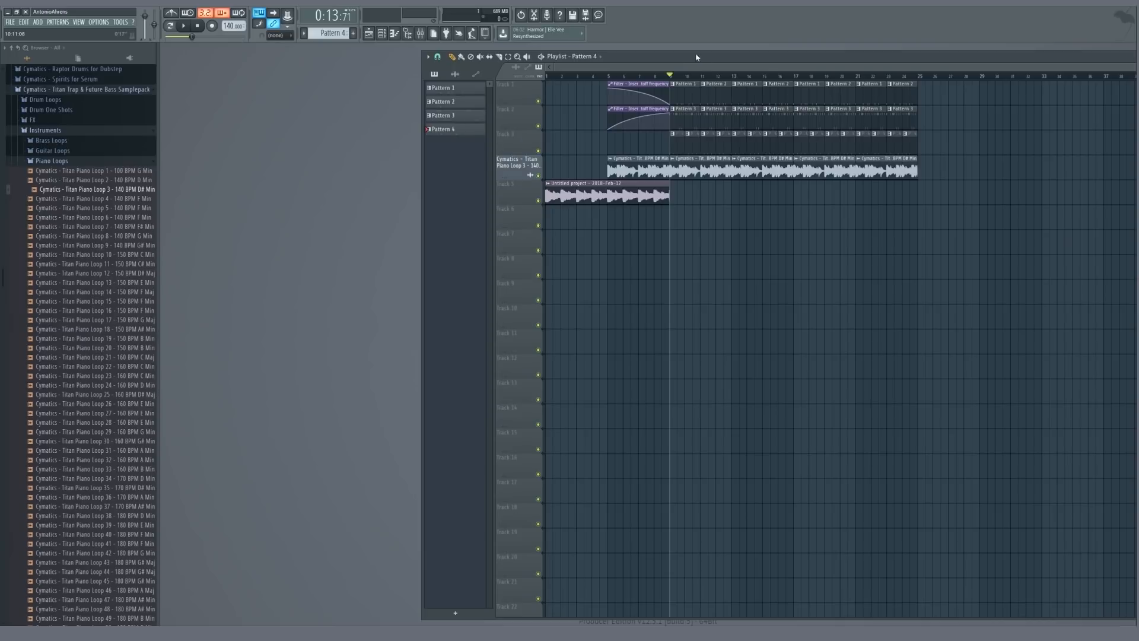
left_click_drag(696, 57, 867, 60)
left_click(451, 376)
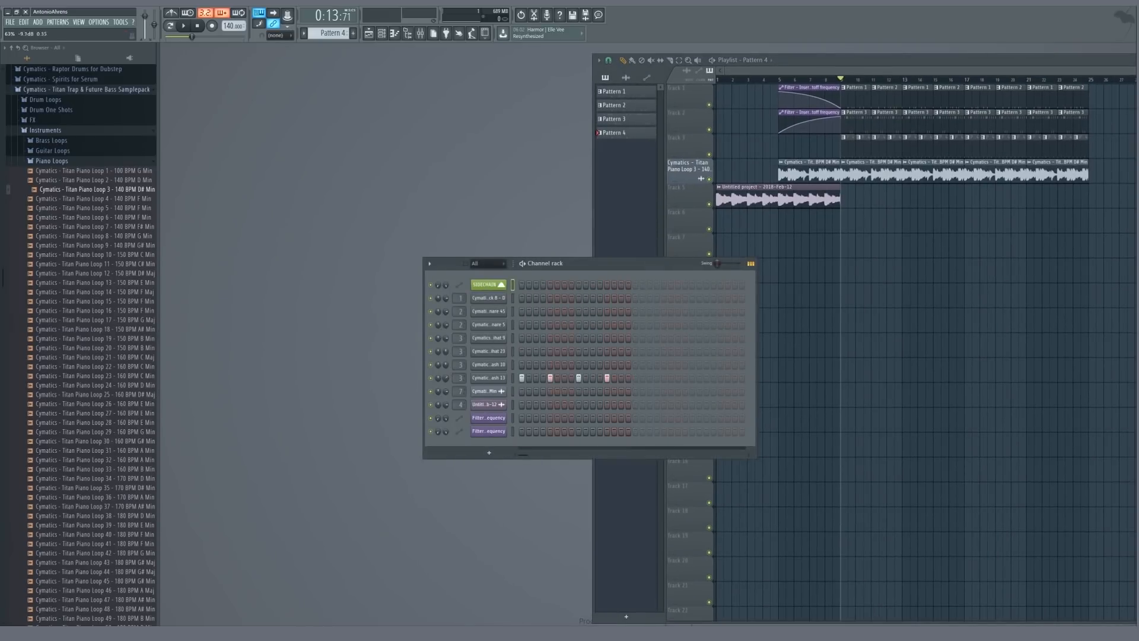
key("space")
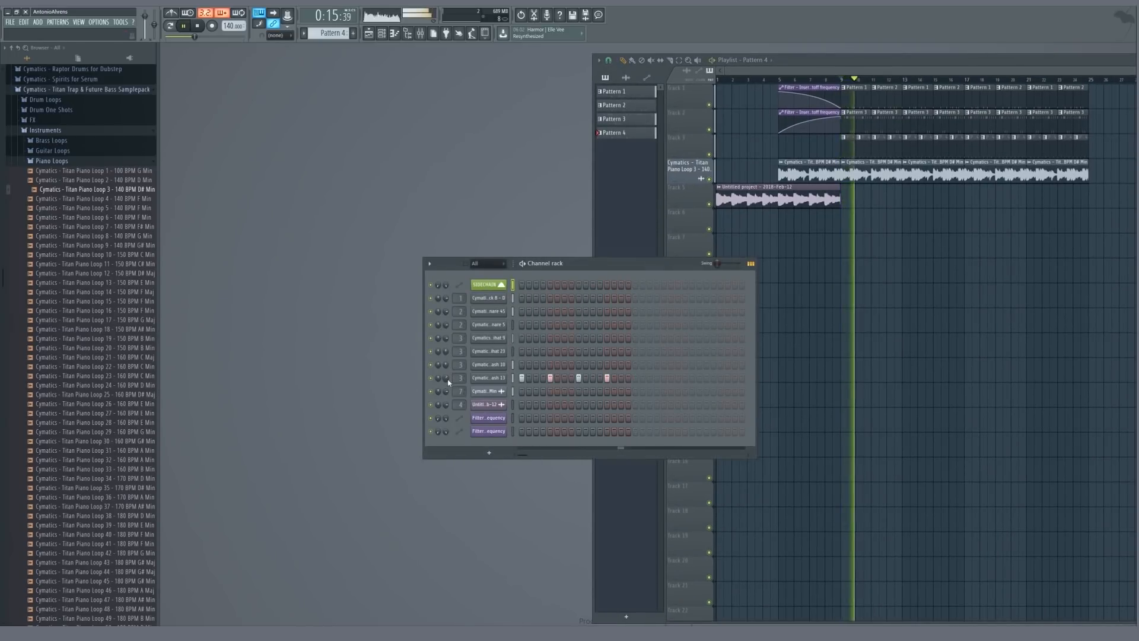
key("space")
- Delete the Pattern 4 clips on Track 3 between bars 9 and 17, and play the arrangement
left_click(874, 151)
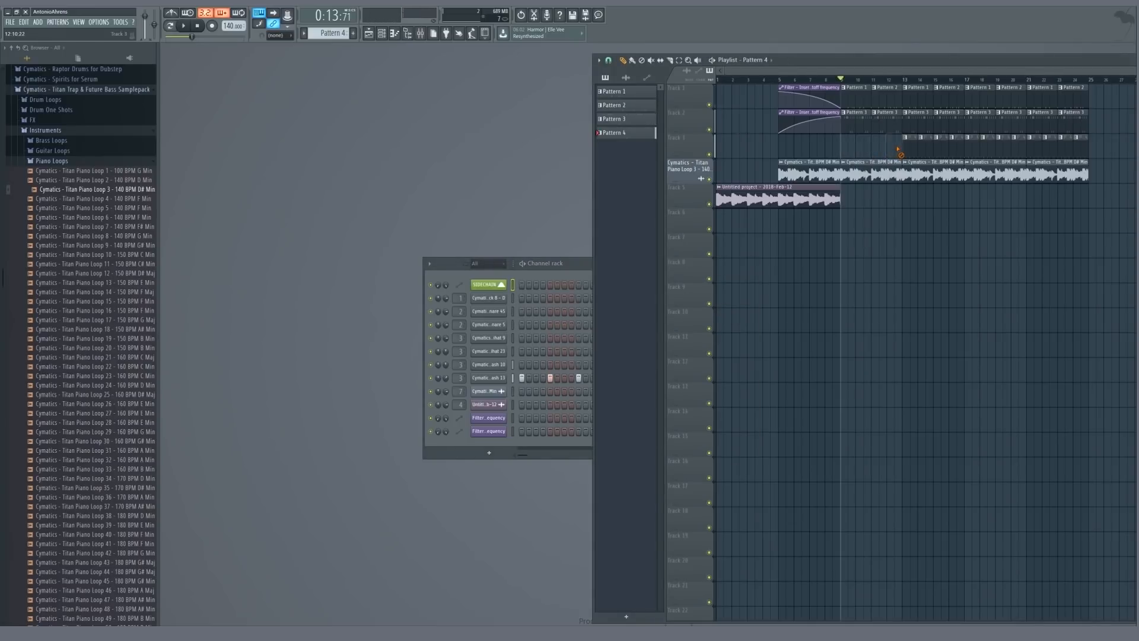
left_click_drag(898, 149, 958, 145)
key("space")
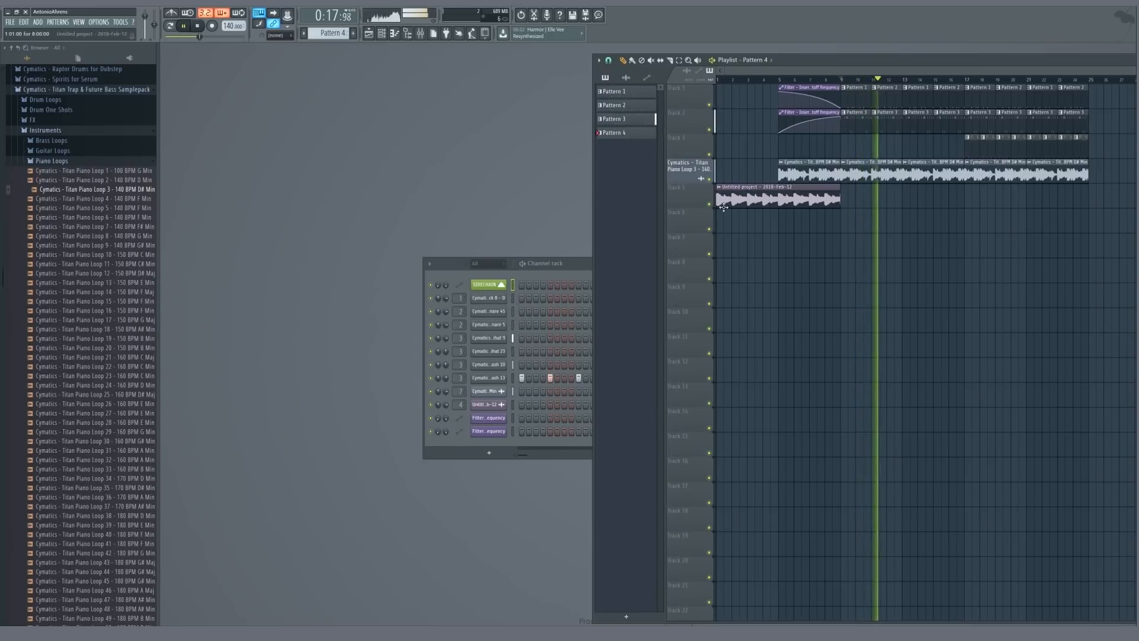
- Move the channel rack clear of the playlist, stop playback, and create Pattern 5
left_click_drag(579, 263, 387, 204)
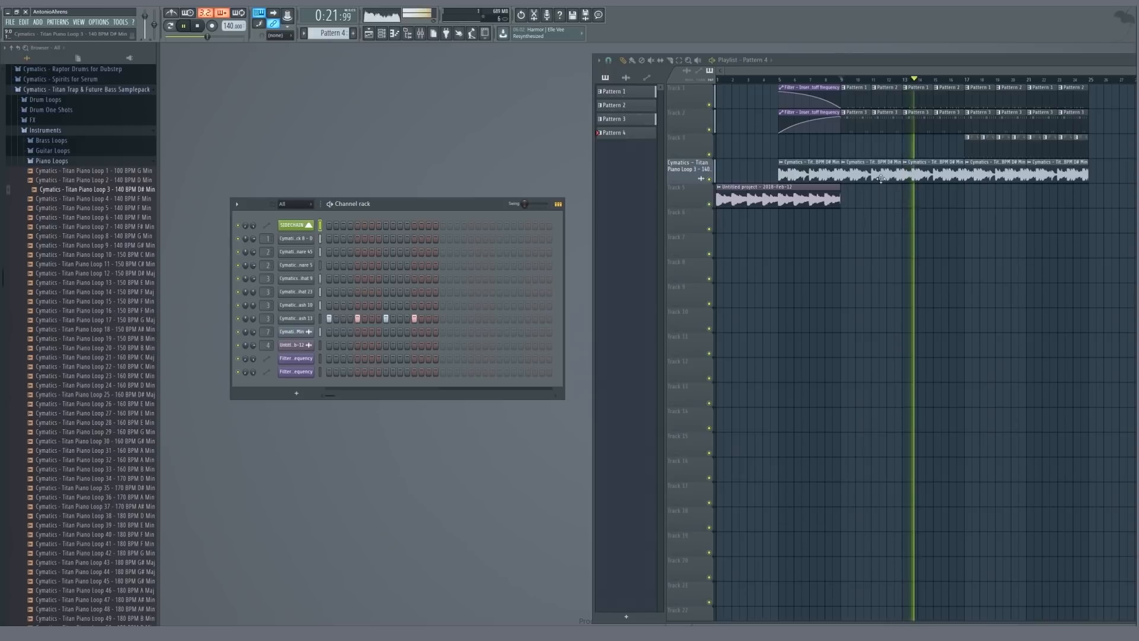
key("space")
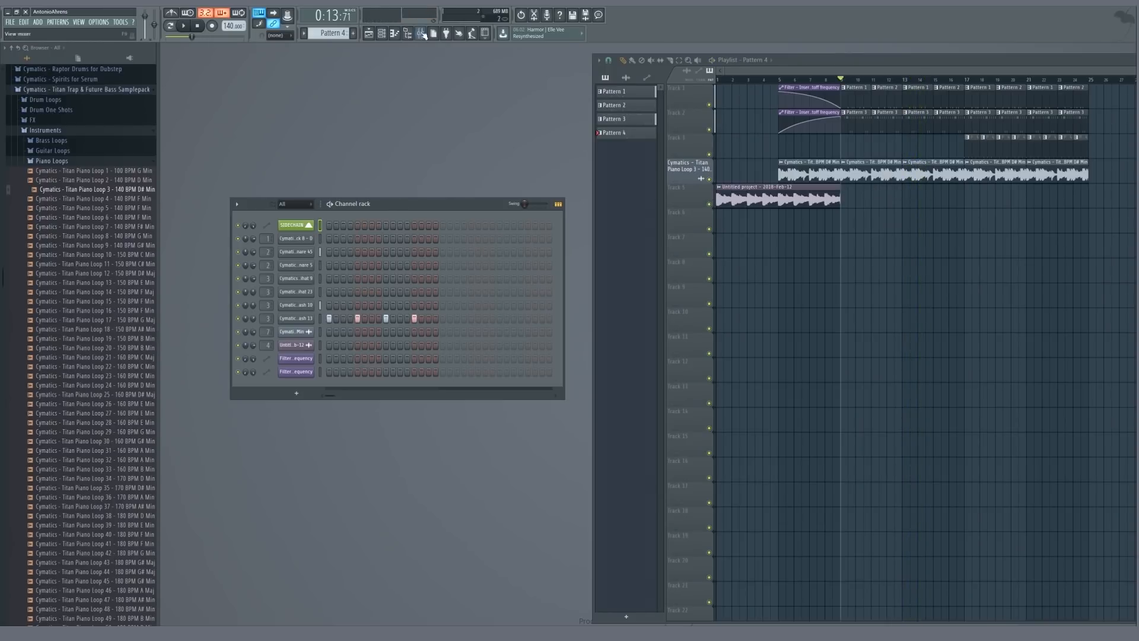
left_click(354, 33)
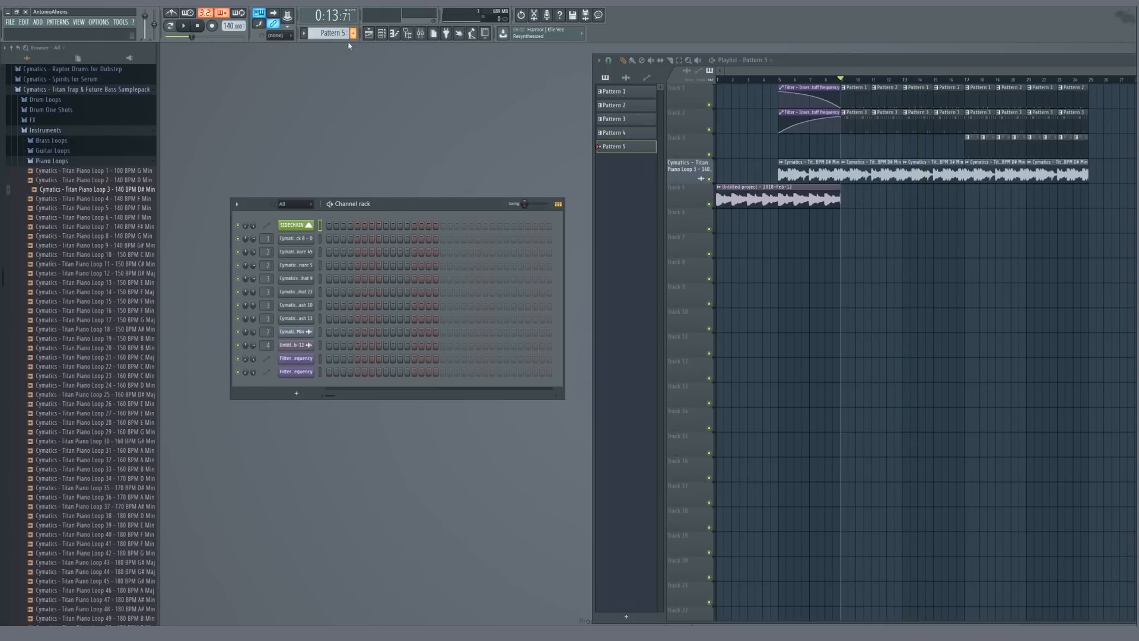
- Collapse the Titan sample pack's Piano Loops and Instruments folders and open its Drum One Shots 808s folder
left_click(59, 160)
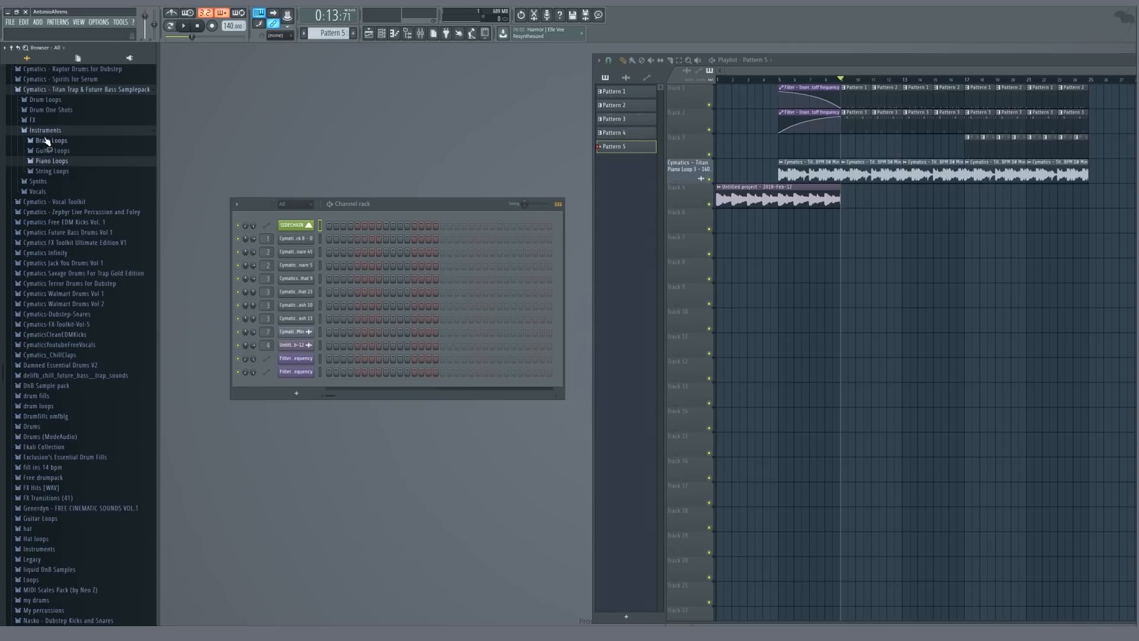
left_click(45, 134)
scroll(40, 112, "up", 3)
left_click(64, 203)
left_click(47, 215)
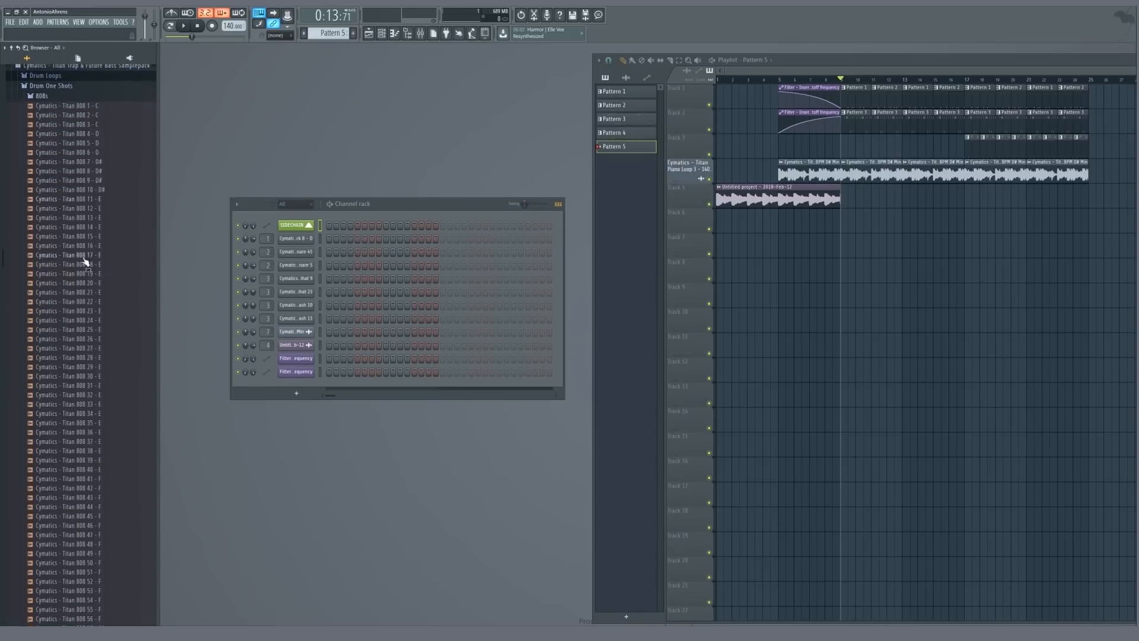
scroll(86, 261, "down", 1)
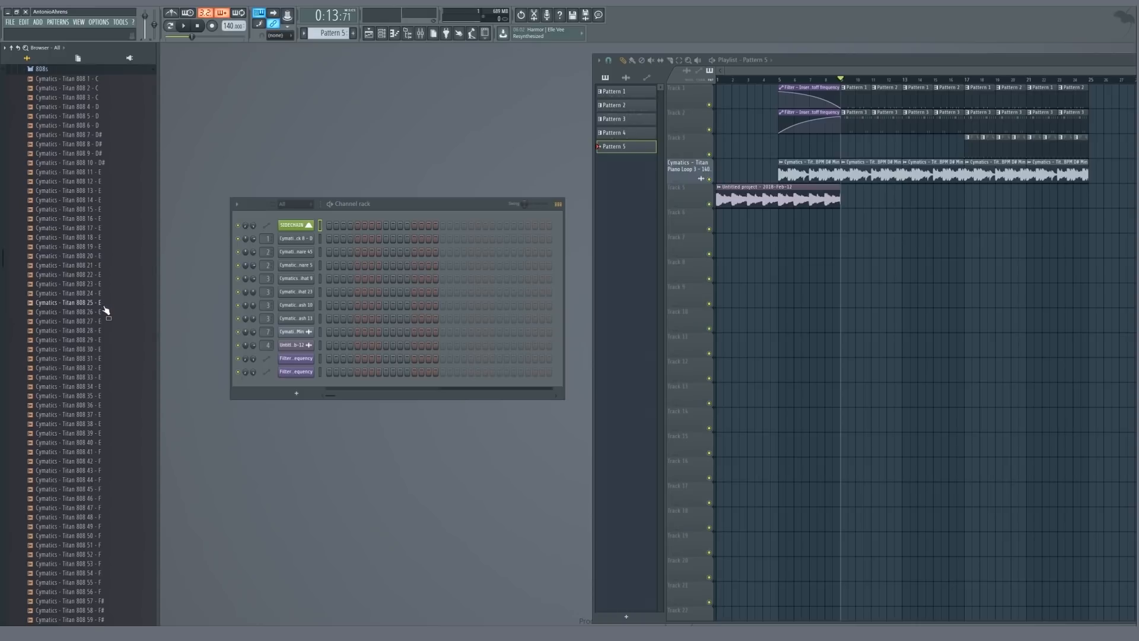
- Audition several Titan 808 samples and add Cymatics - Titan 808 22 - E as a new channel above SIDECHAIN
left_click(83, 181)
left_click(85, 200)
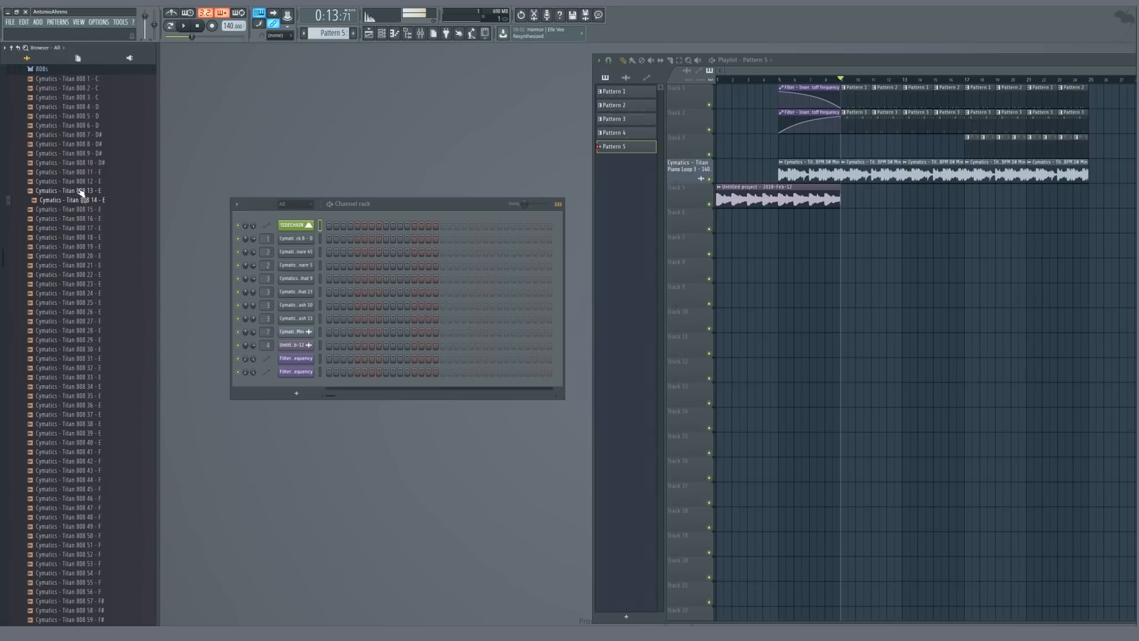
left_click(107, 275)
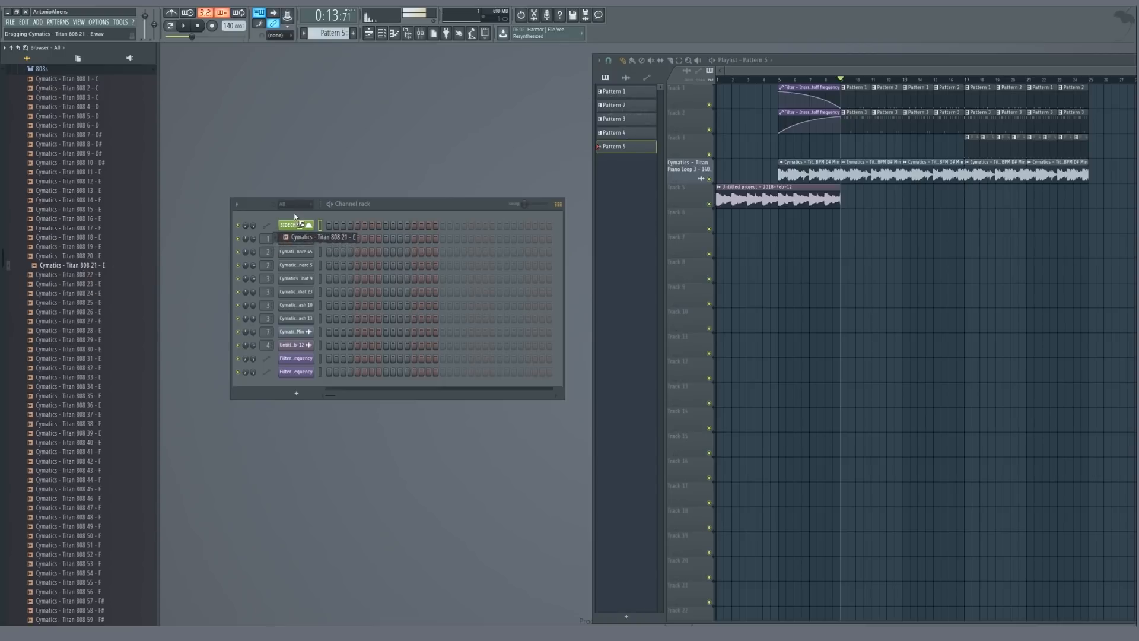
left_click(75, 266)
left_click_drag(78, 276, 321, 226)
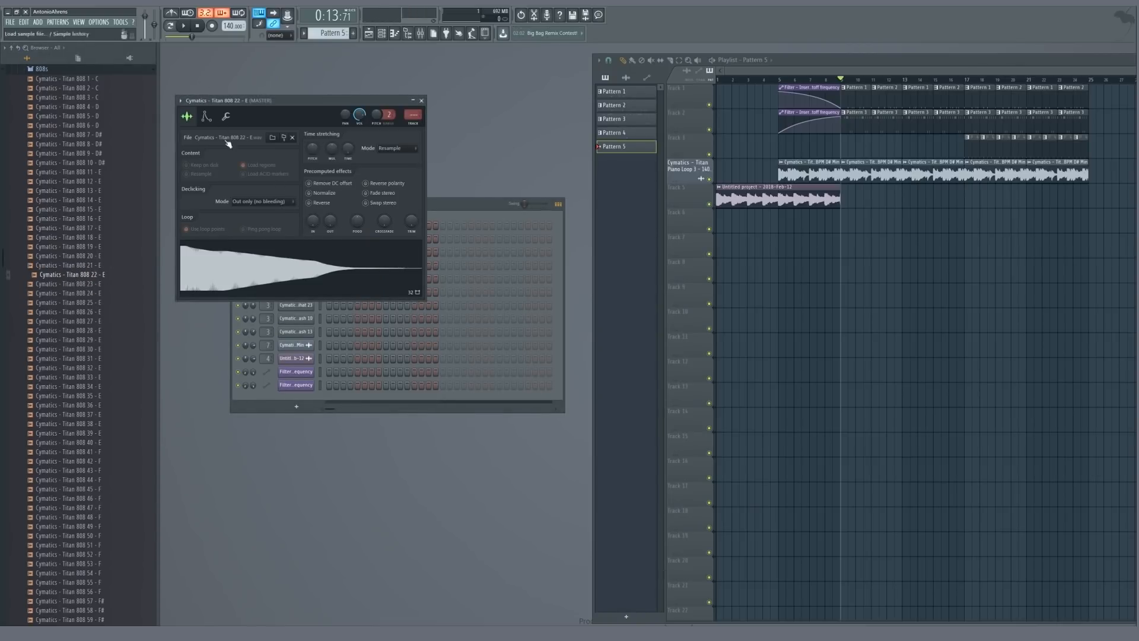
- Normalize the 808 sample and set its root note to E5
left_click(323, 196)
left_click_drag(279, 110, 458, 226)
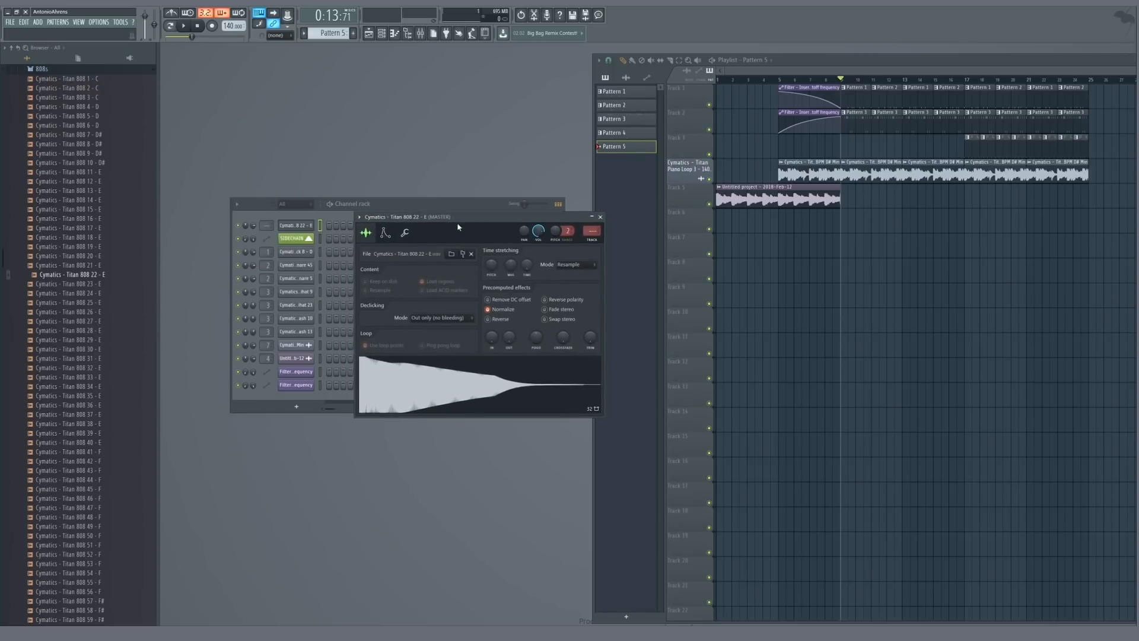
left_click(385, 233)
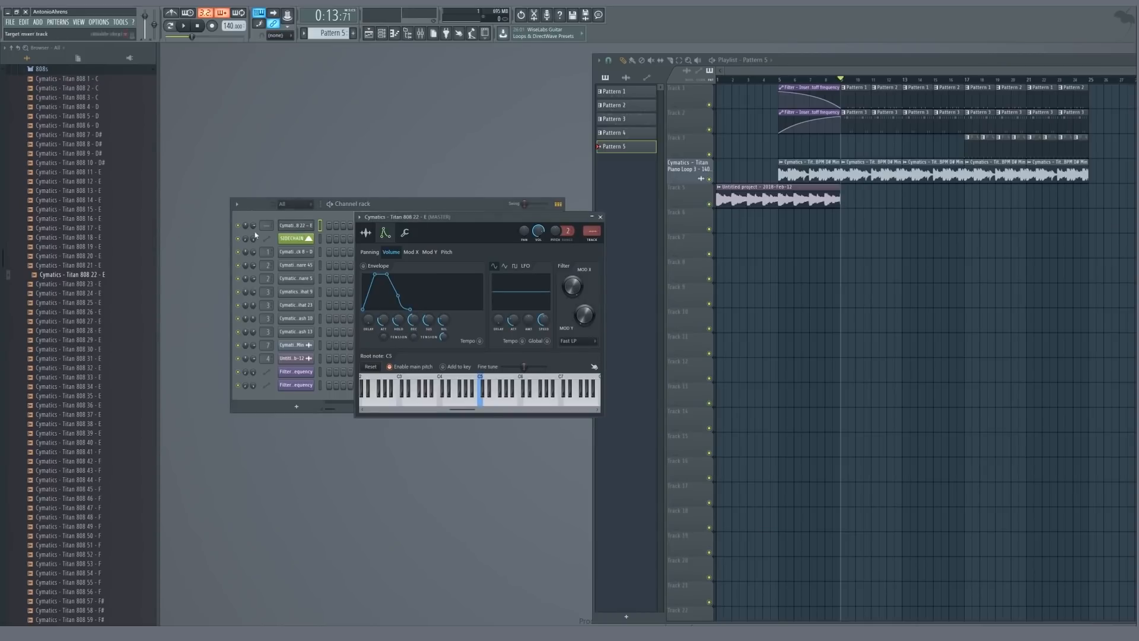
scroll(93, 282, "up", 10)
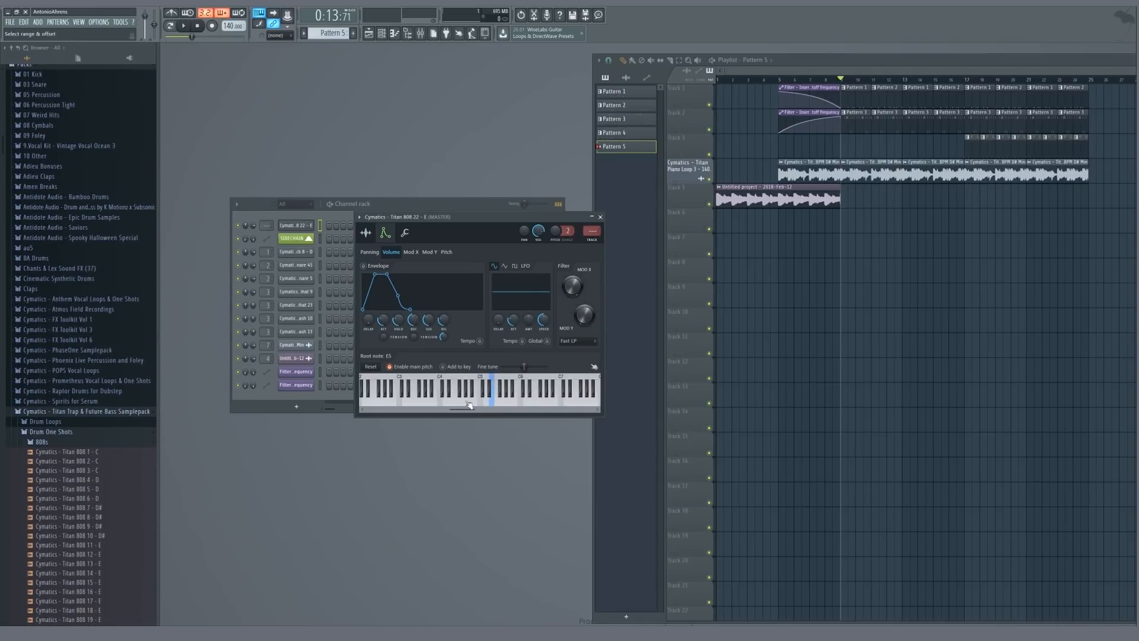
left_click(309, 225)
- Place a Pattern 5 clip at bar 9 on Track 3 and lengthen it to bar 13
right_click(310, 224)
left_click(328, 226)
left_click(972, 211)
scroll(867, 152, "up", 3)
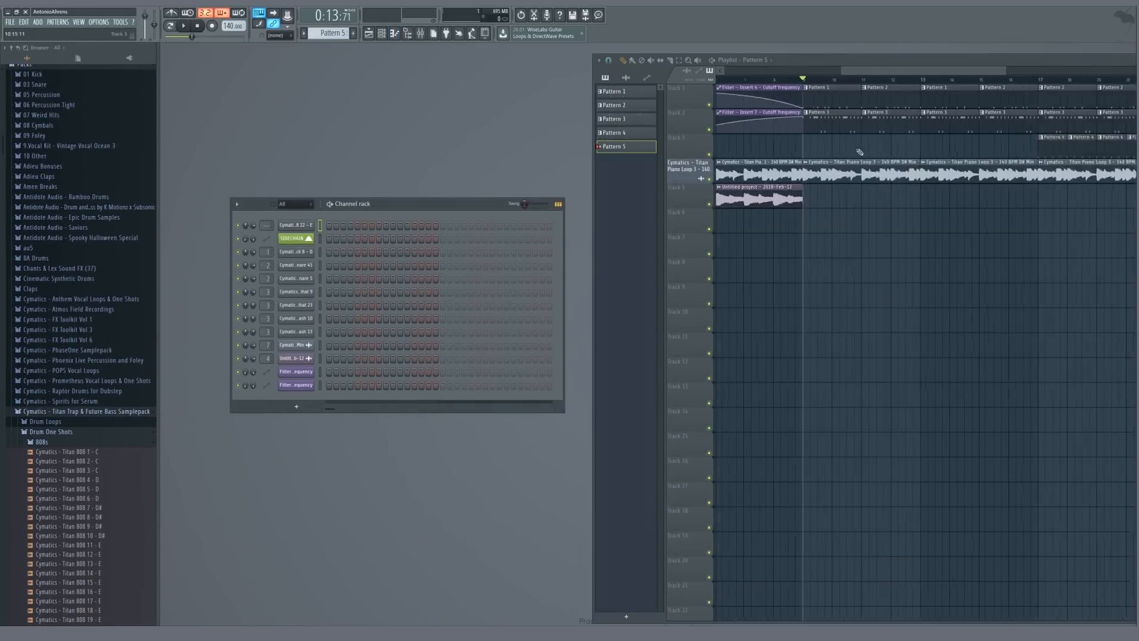
scroll(860, 152, "up", 2)
left_click(724, 148)
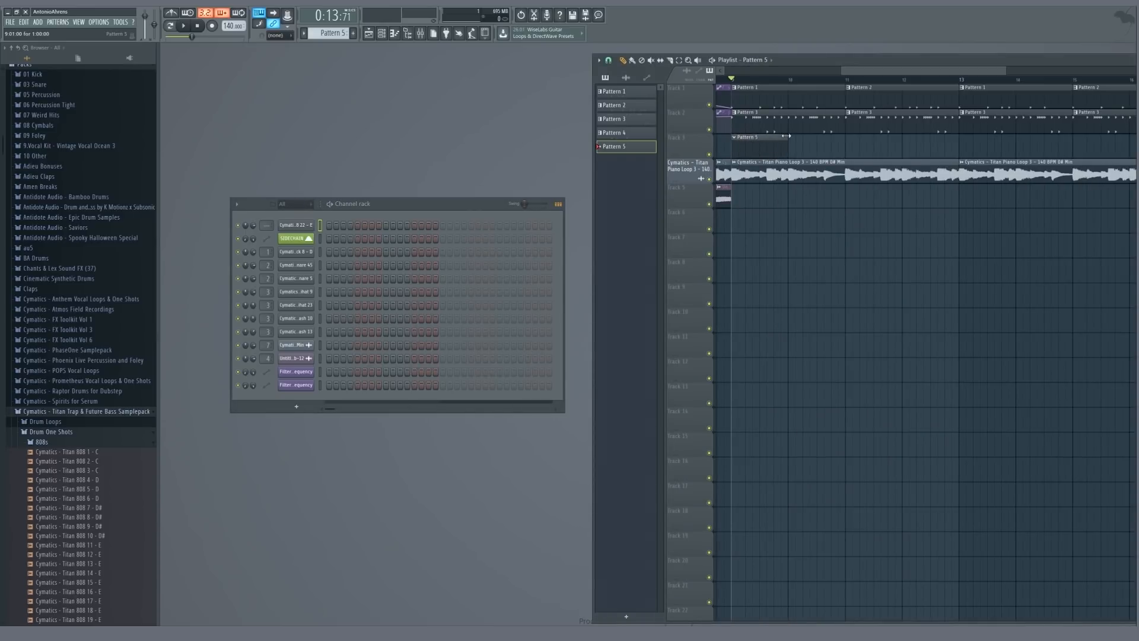
left_click_drag(786, 136, 959, 135)
- Open the 808 channel's piano roll, add a one-beat G#5 note at the start of bar 1, and audition it
right_click(314, 225)
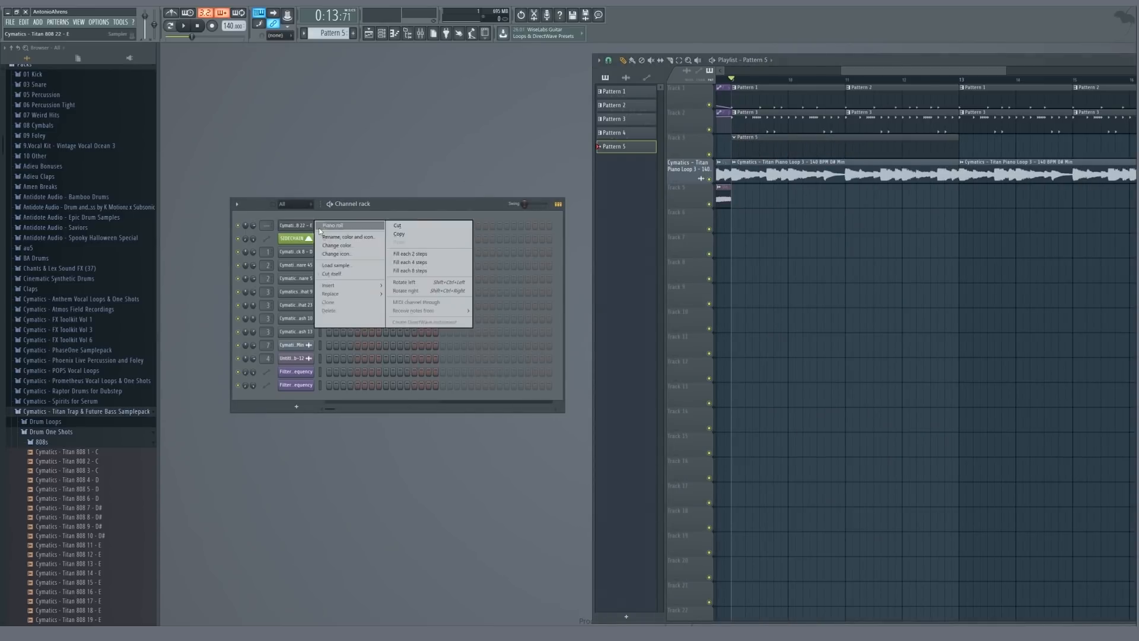
left_click(321, 229)
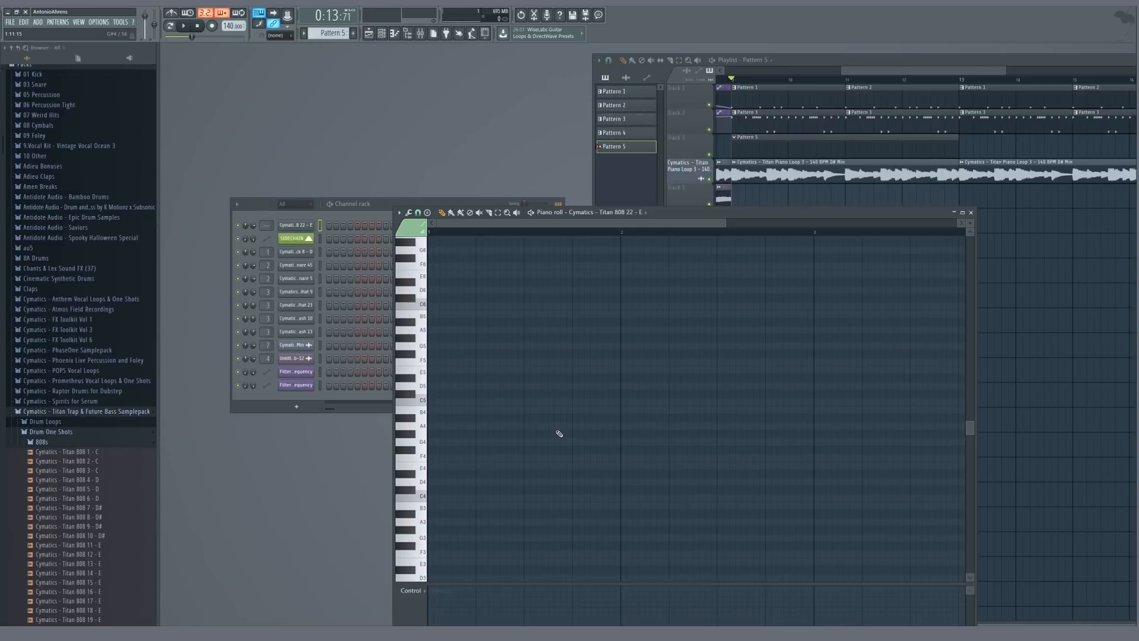
left_click(431, 434)
left_click_drag(457, 434, 457, 335)
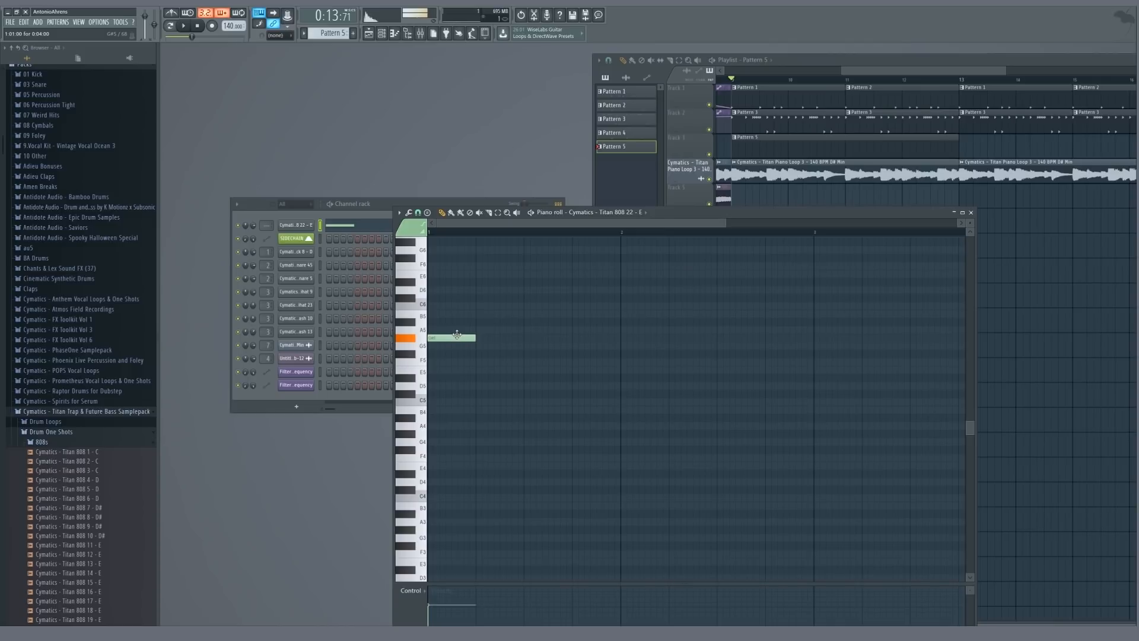
key("space")
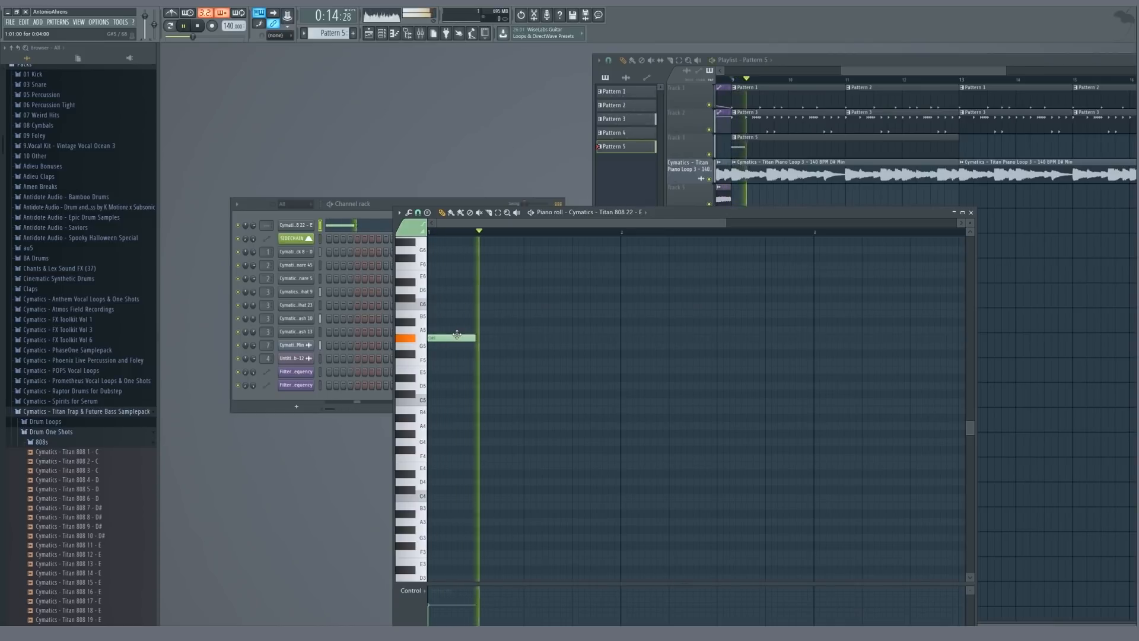
key("space")
- Set the 808 channel to cut itself, enable its volume envelope with minimal attack and release, and audition the result
right_click(313, 224)
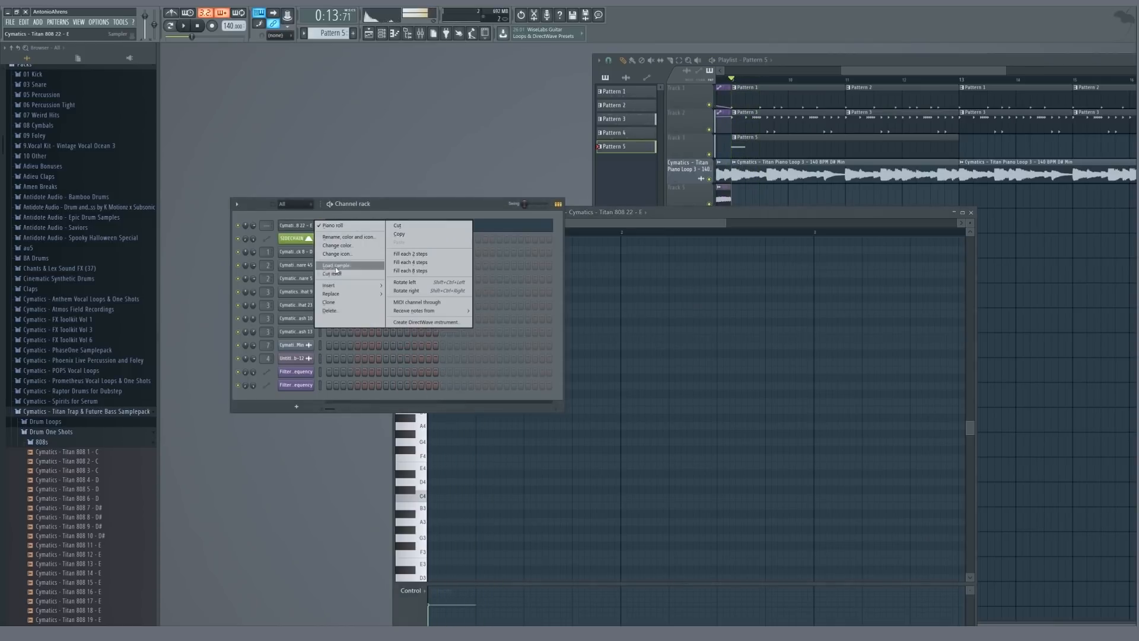
left_click(335, 275)
left_click(302, 226)
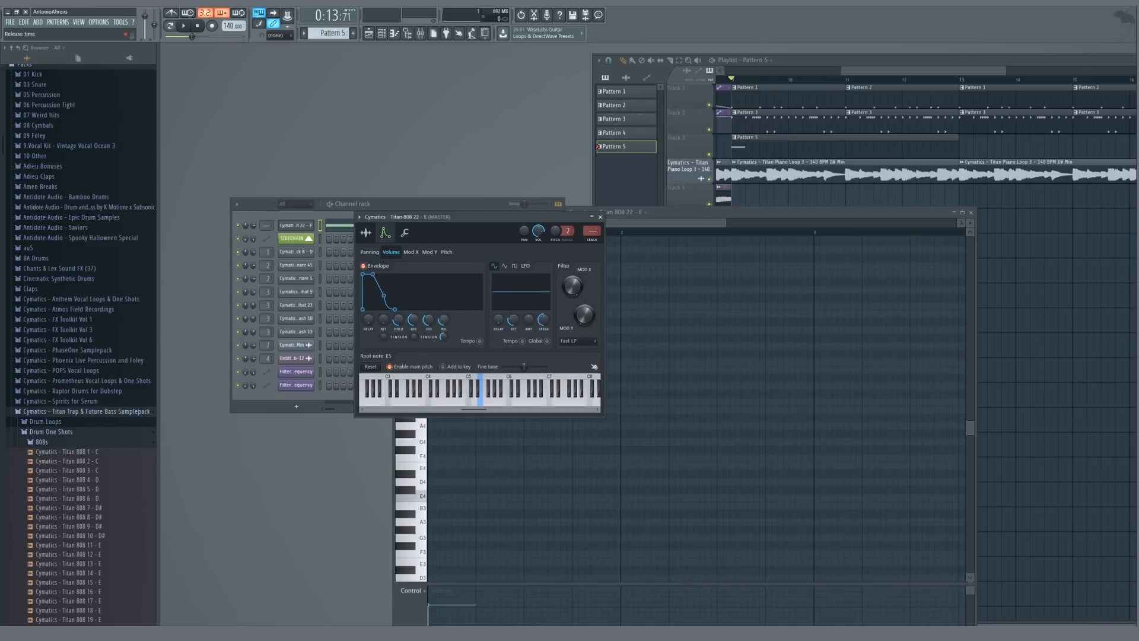
key("space")
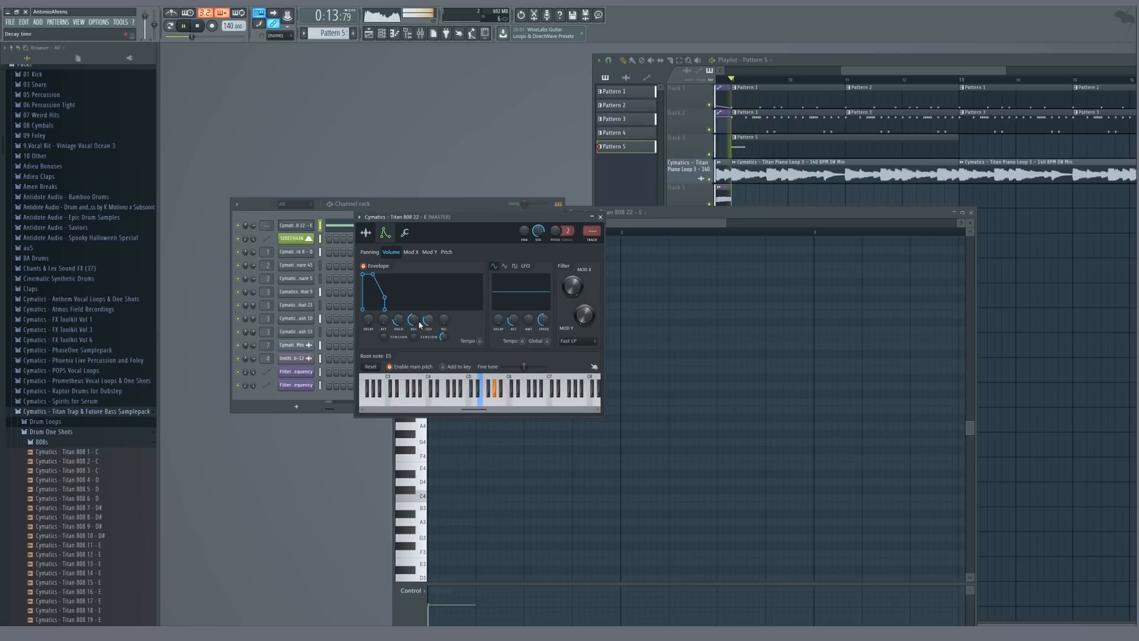
key("Escape")
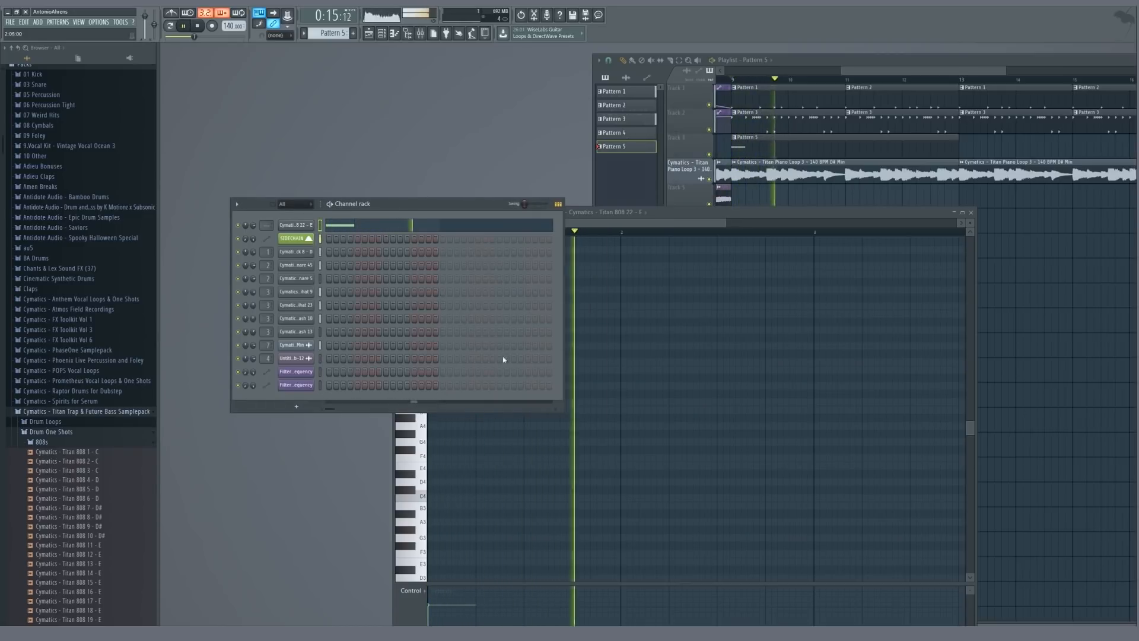
key("space")
- Add a B5 note at 1:15 in the 808 piano roll, lengthen it to 10 steps, and audition the bassline
left_click(661, 223)
key("space")
key("space")
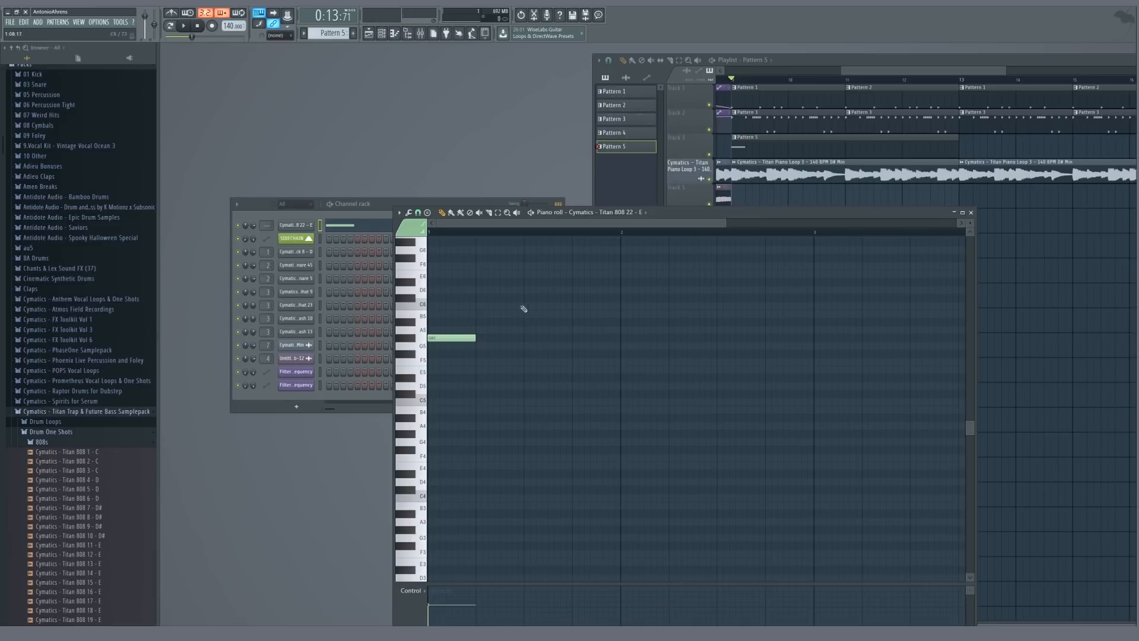
scroll(526, 321, "up", 2)
left_click_drag(530, 337, 610, 338)
key("space")
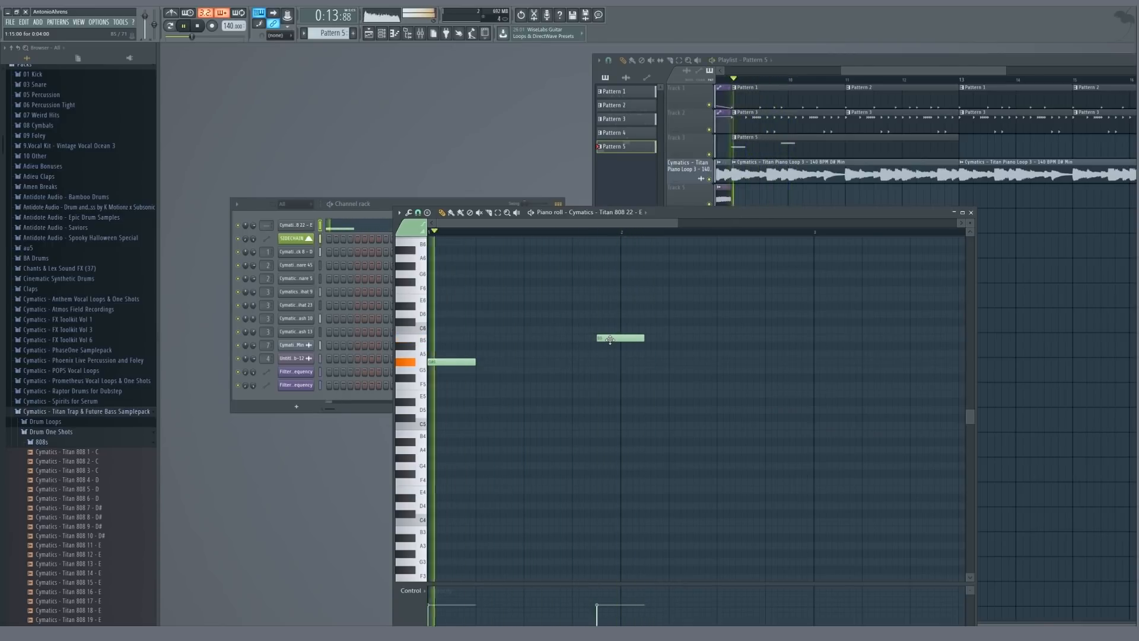
scroll(526, 349, "down", 3)
left_click_drag(567, 338, 602, 338)
key("space")
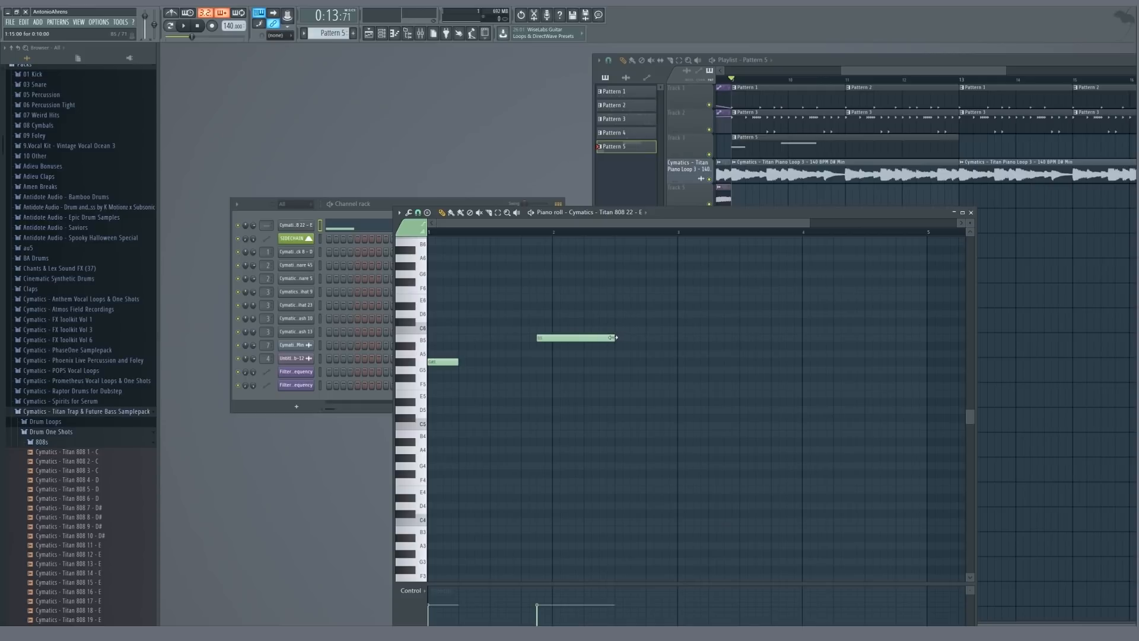
- Add a B5 note at the start of bar 3, shorten it to about 8 steps, and audition from that bar
scroll(517, 394, "down", 2)
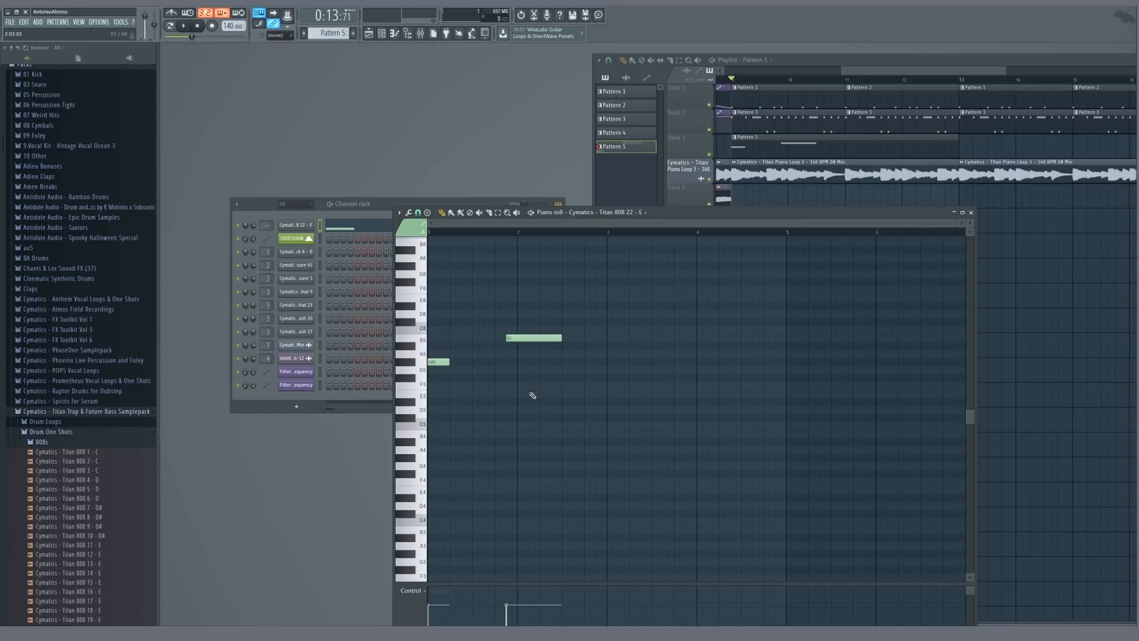
left_click(849, 74)
left_click(567, 222)
key("space")
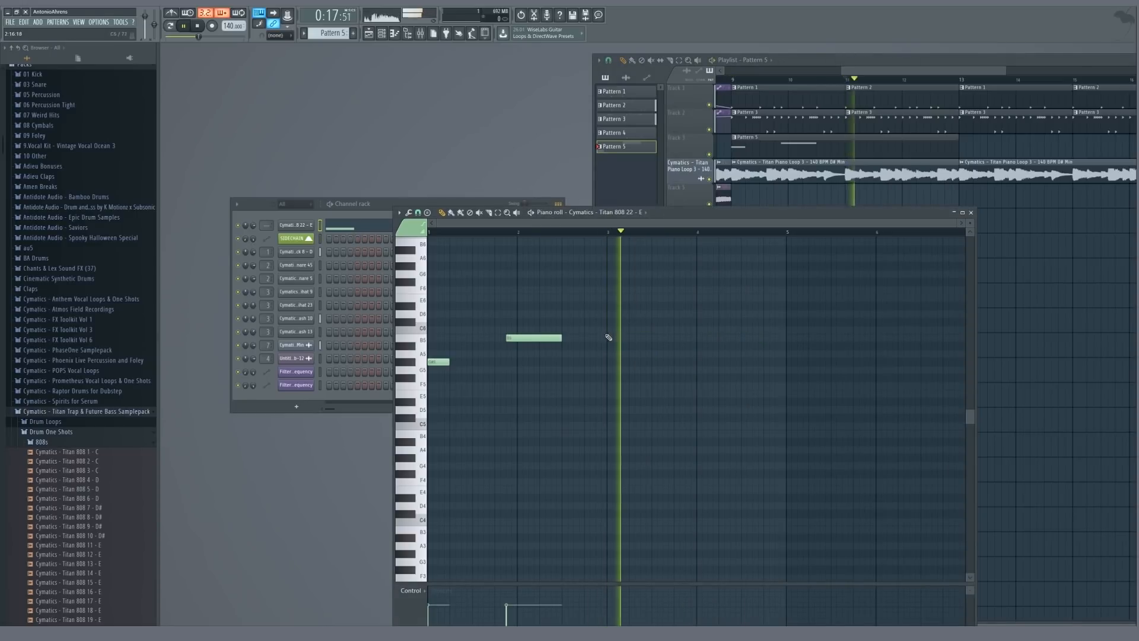
left_click(617, 338)
key("space")
key("space")
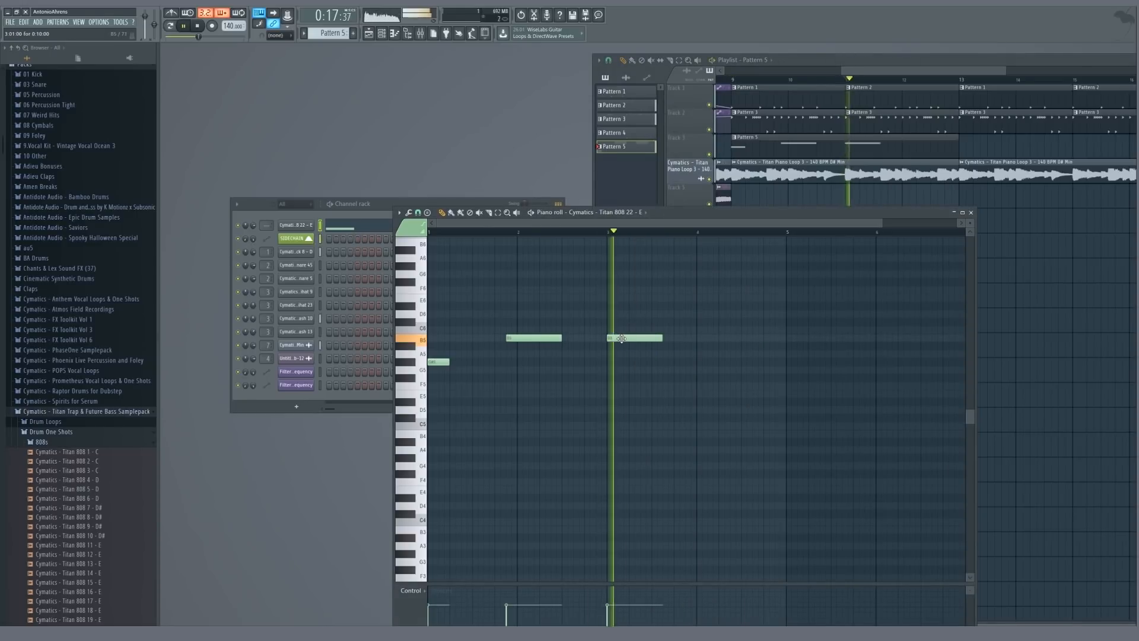
key("space")
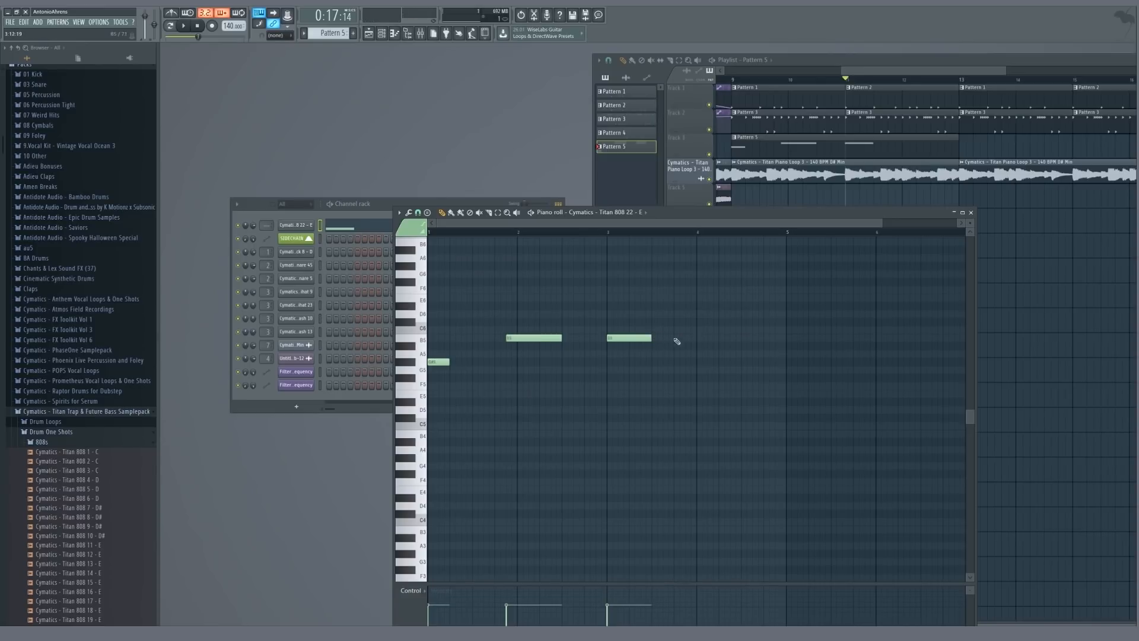
- Add short A#5 and D#6 notes at the end of bar 3 plus a 4-step D#6 at 4:05, and audition them
left_click(675, 346)
left_click(684, 299)
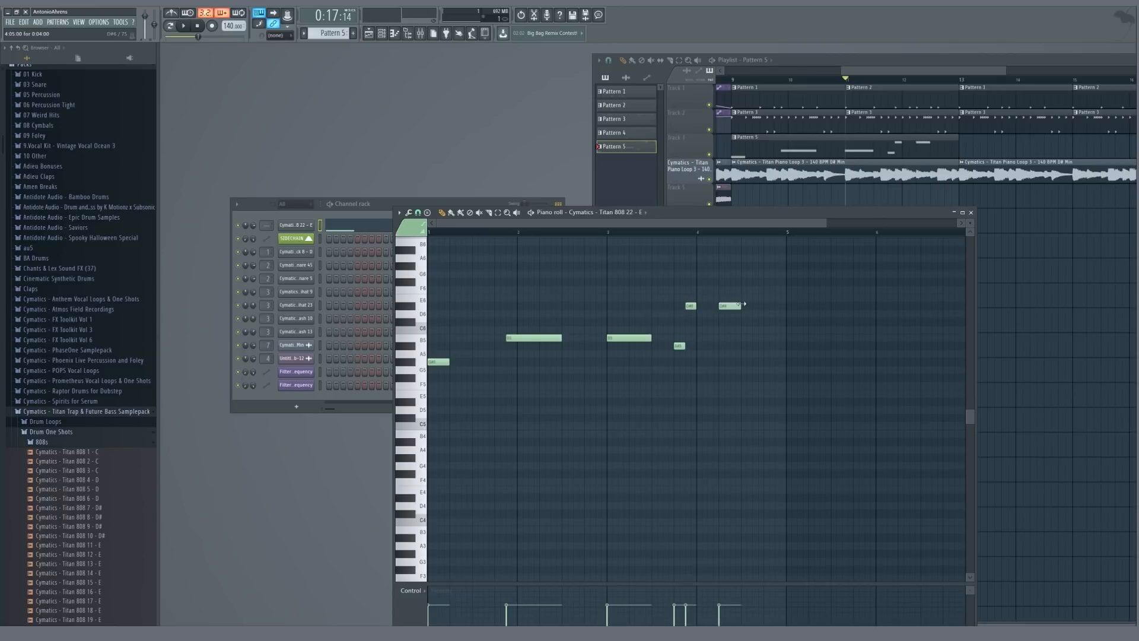
key("space")
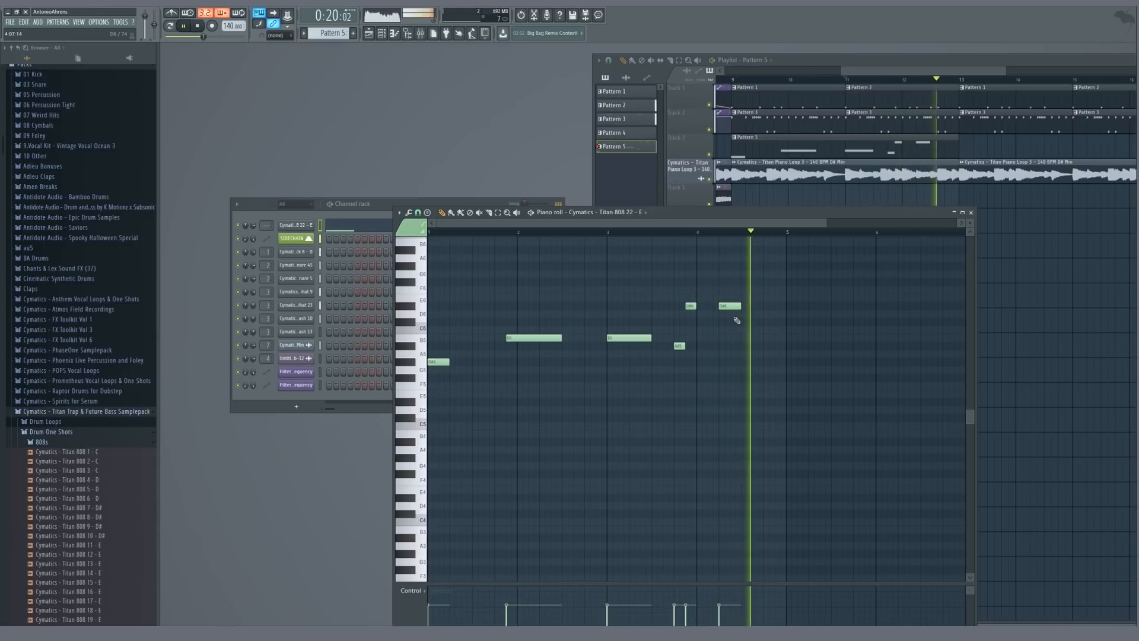
key("space")
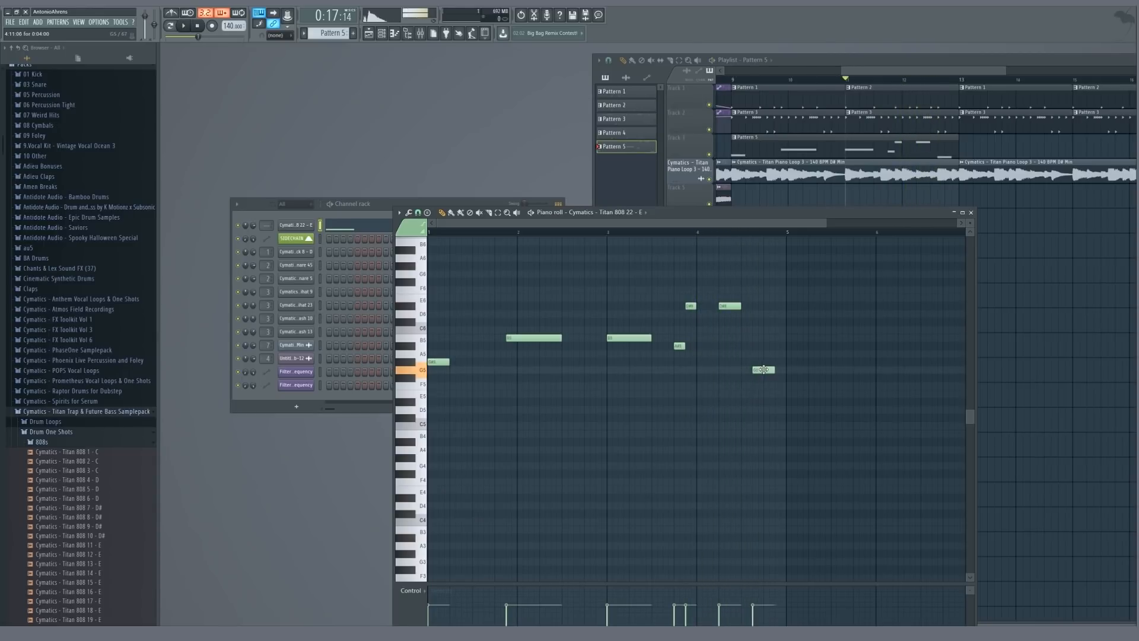
- Add a G5 note at 4:11, extend it to the end of bar 4, and close the piano roll while auditioning
key("space")
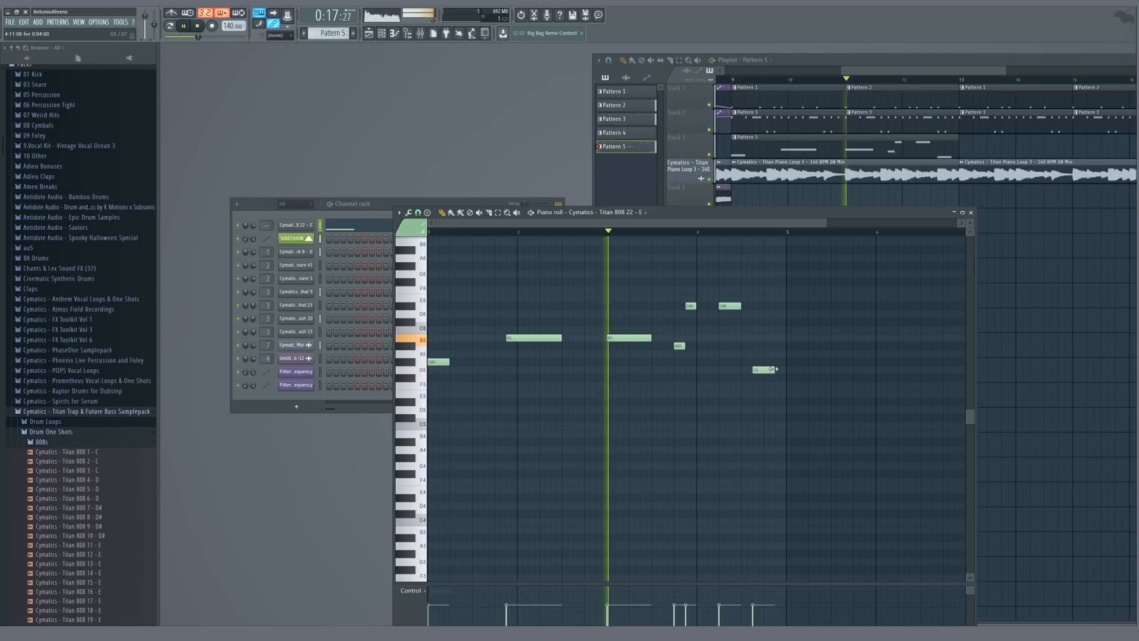
left_click_drag(774, 370, 785, 364)
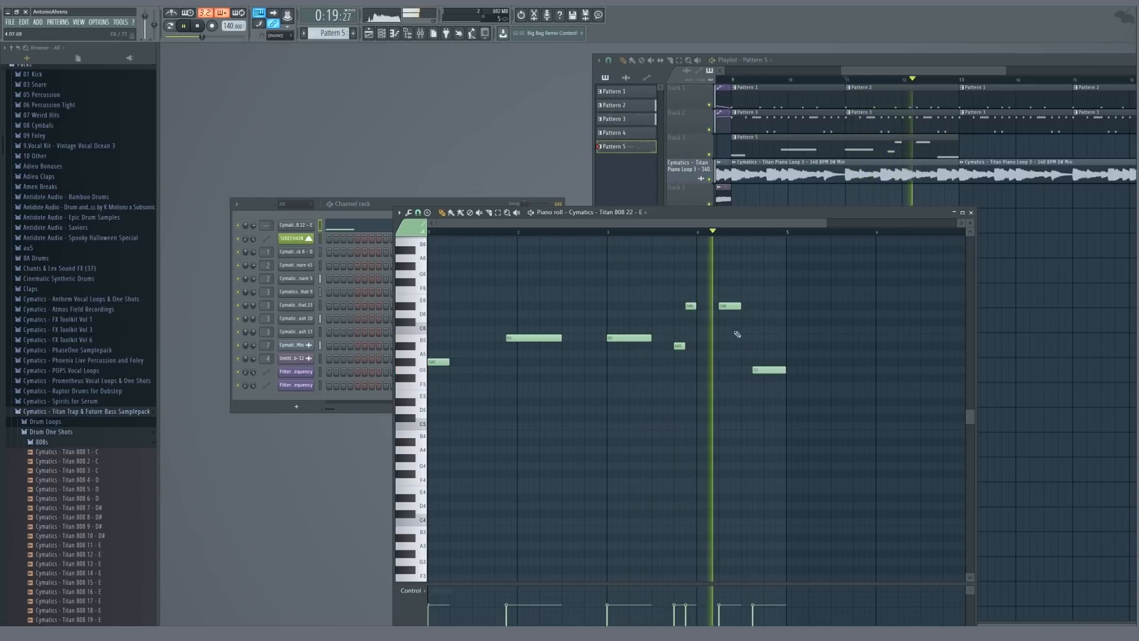
key("Escape")
key("space")
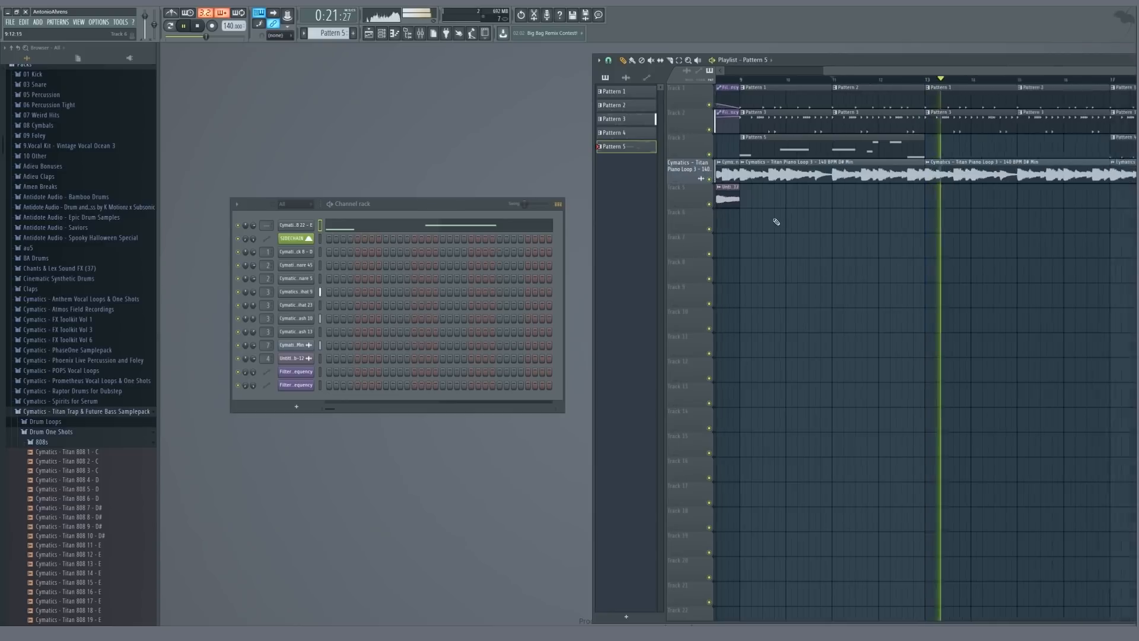
- Move the Pattern 5 clip from Track 3 to Track 6 at bar 9, repeat it through bar 24, and set the playhead at bar 9
scroll(879, 151, "down", 5)
left_click_drag(877, 154, 874, 225)
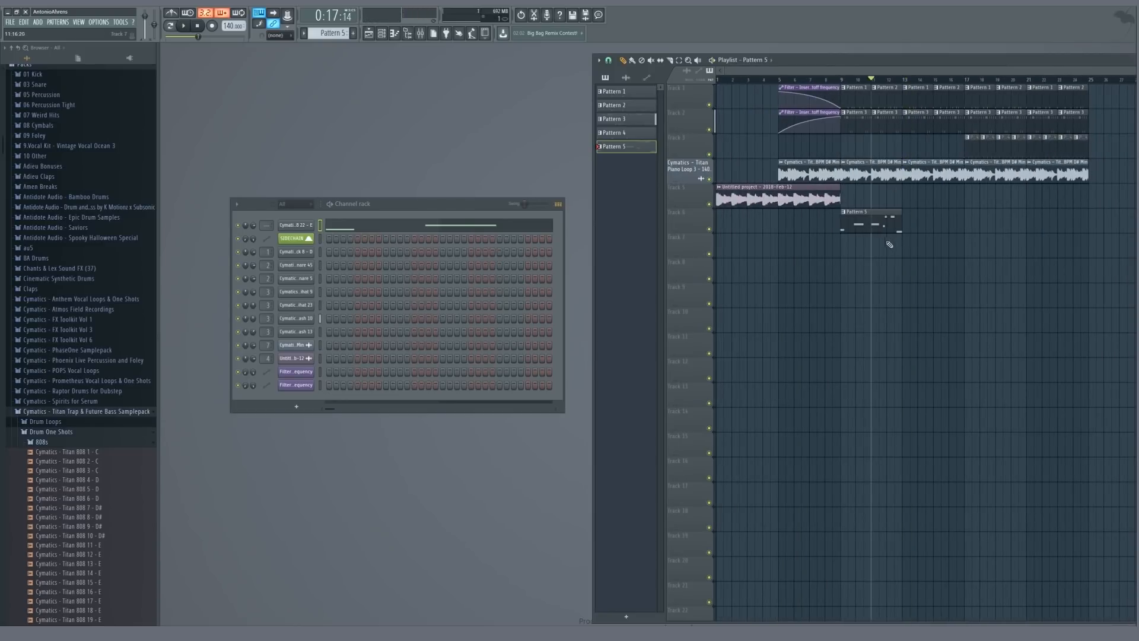
key("ctrl+b")
key("ctrl+b")
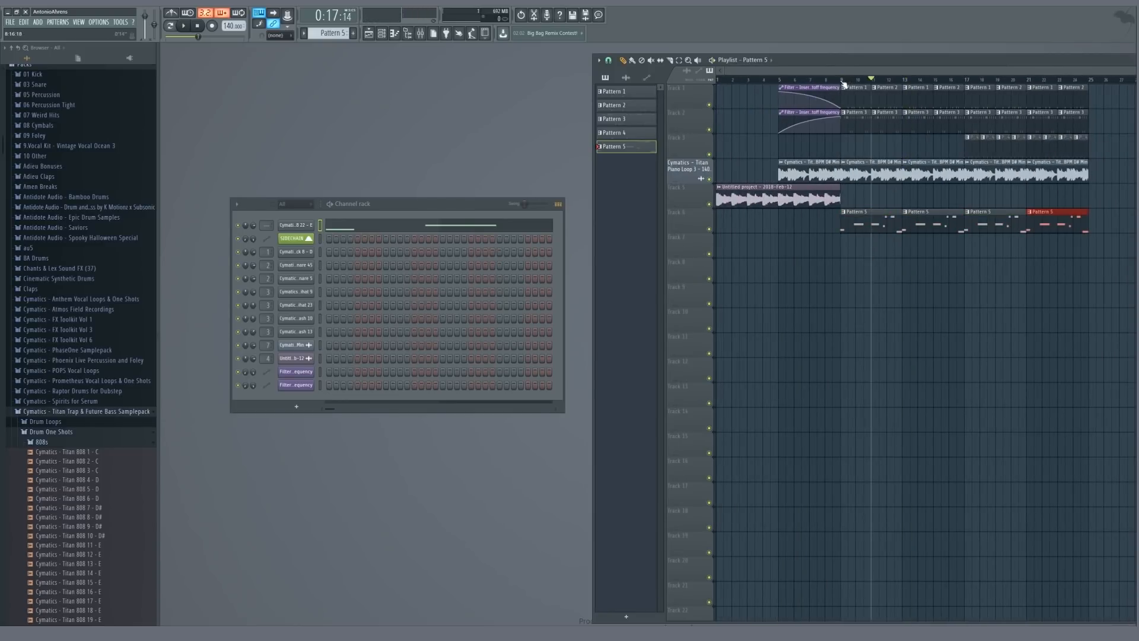
left_click(843, 83)
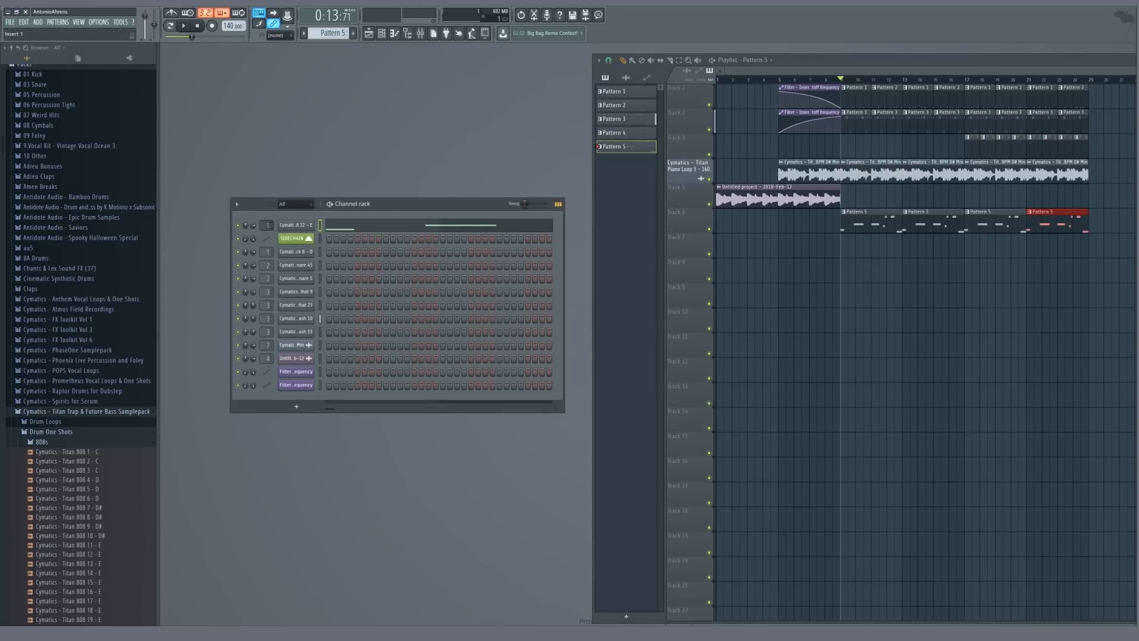
- Route the 808 channel to mixer Insert 6, load Fruity Limiter in its first slot, and raise the limiter's gain while auditioning
left_click_drag(268, 226, 268, 204)
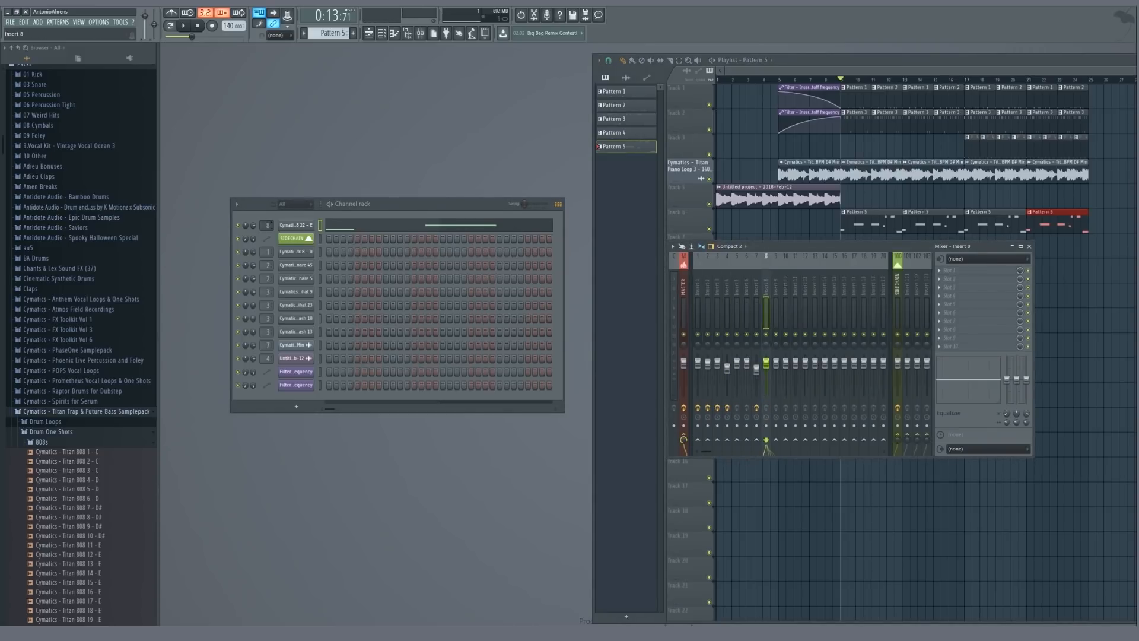
left_click(950, 270)
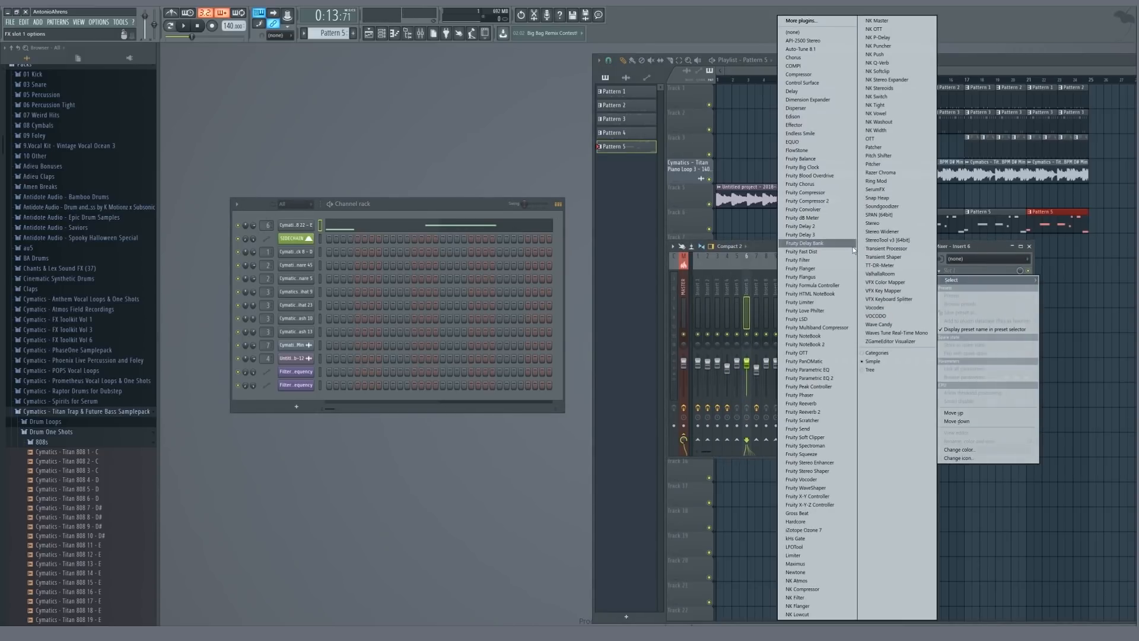
left_click(822, 302)
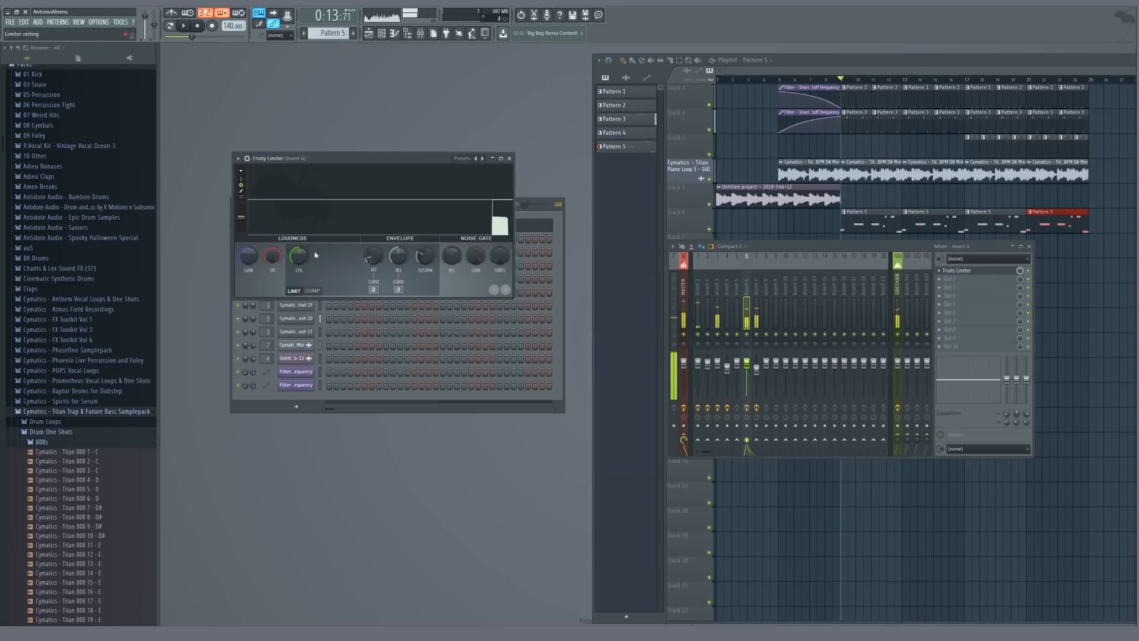
key("space")
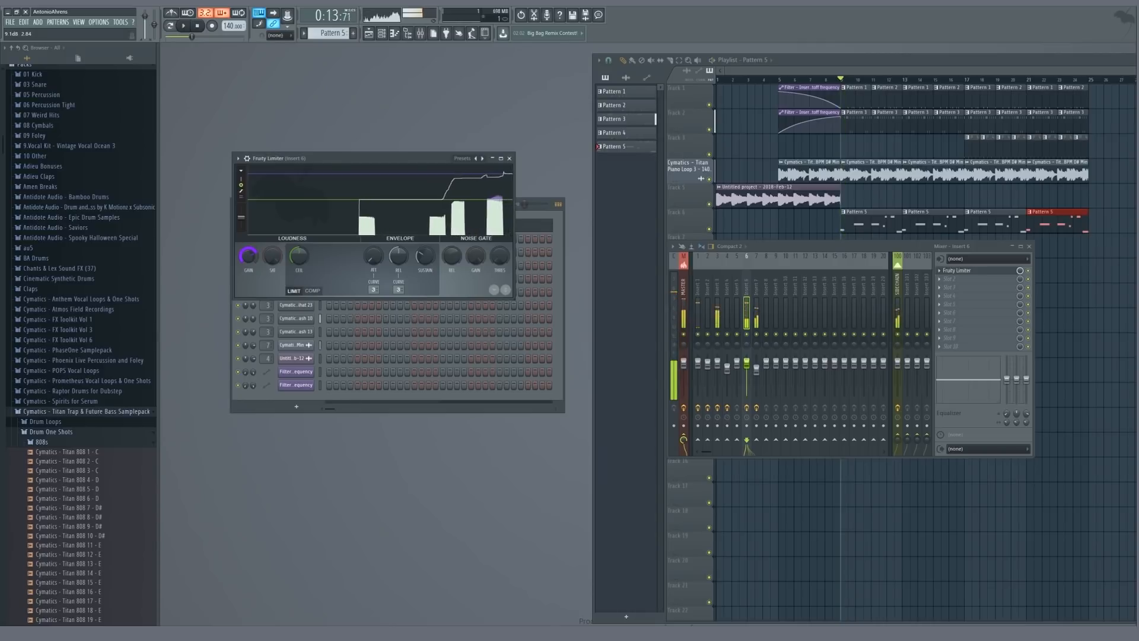
key("space")
- Load Fruity Parametric EQ 2 in Insert 6's second slot and apply the 20Hz + 18kHz cut preset
left_click(949, 278)
left_click(837, 370)
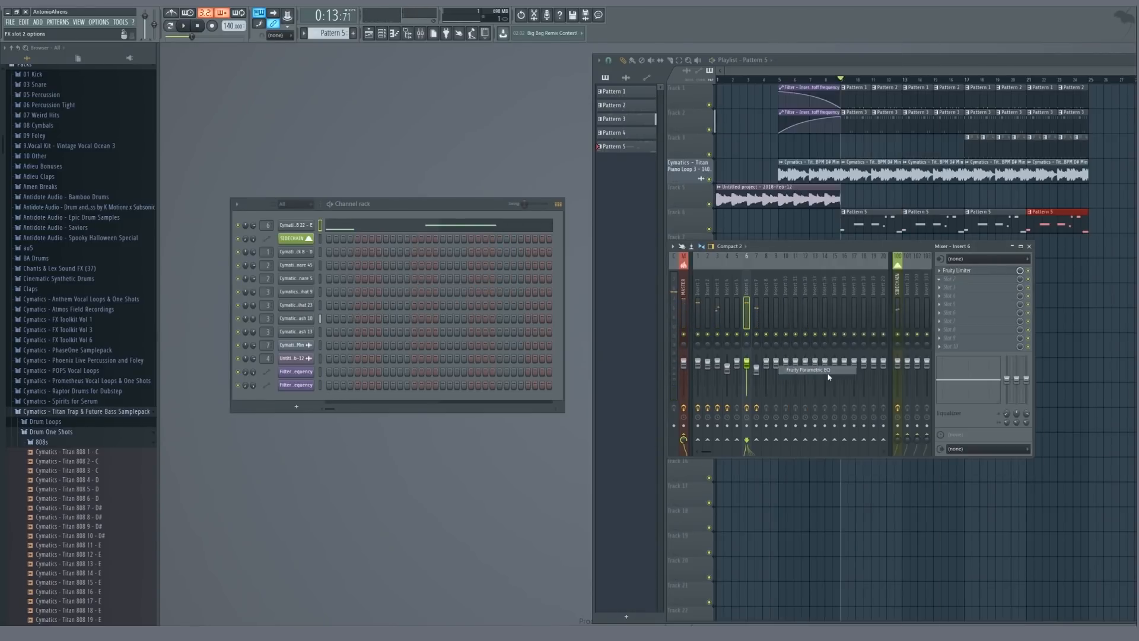
left_click(973, 278)
mouse_move(976, 287)
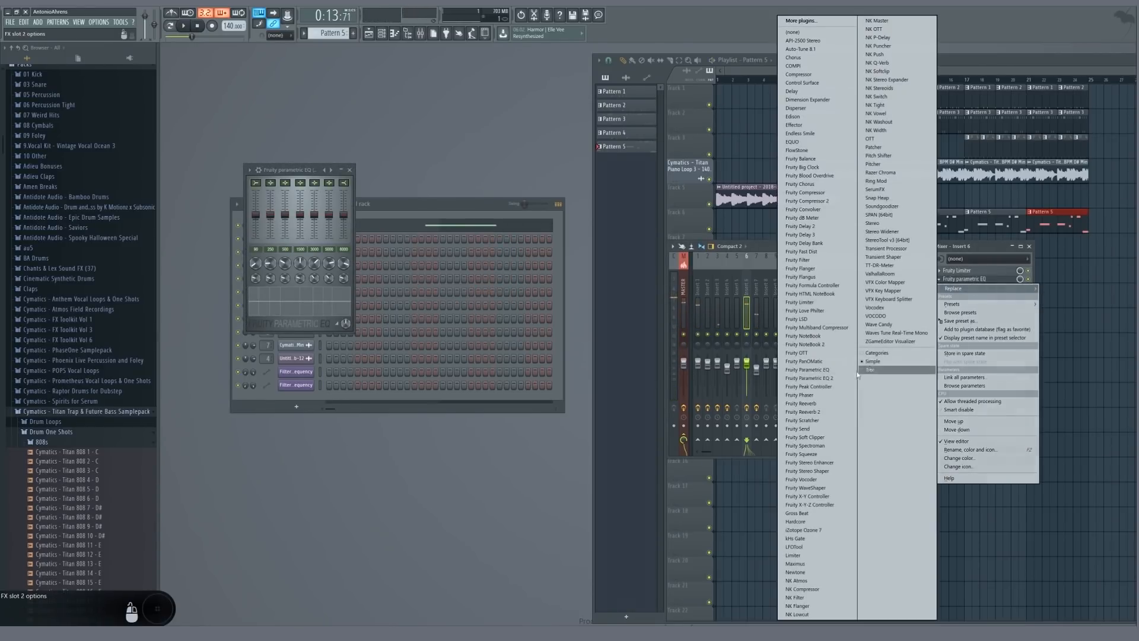
left_click(825, 377)
left_click(497, 171)
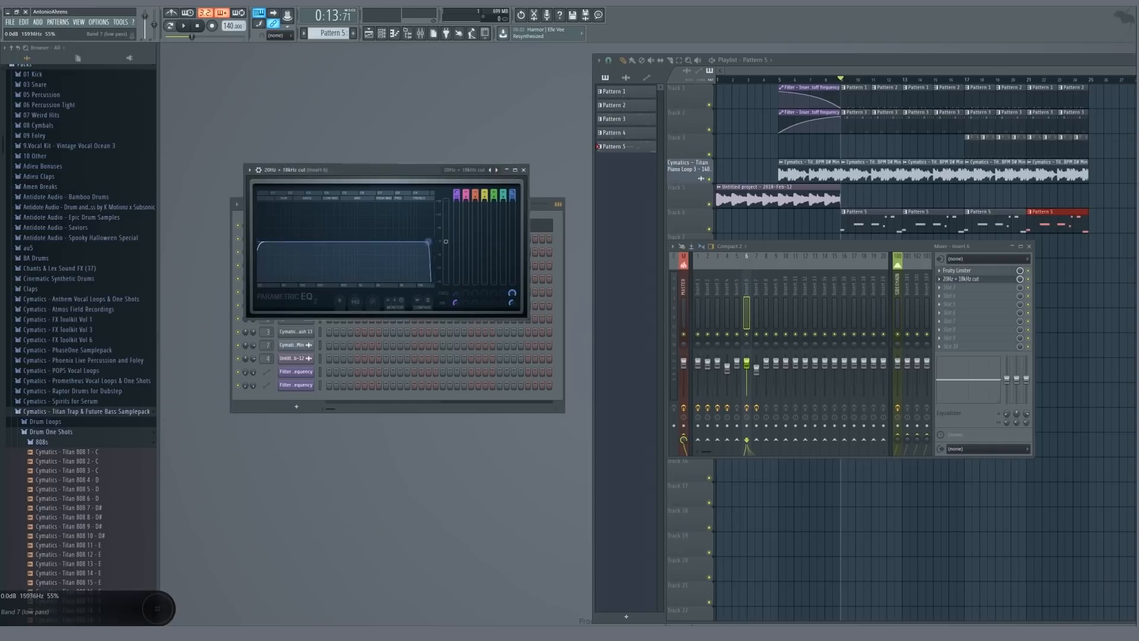
- Lower the 808 EQ's low-pass cutoff down to the low mids, audition the result, and close the EQ
left_click_drag(434, 241, 321, 243)
key("space")
key("space")
key("space")
key("space")
key("space")
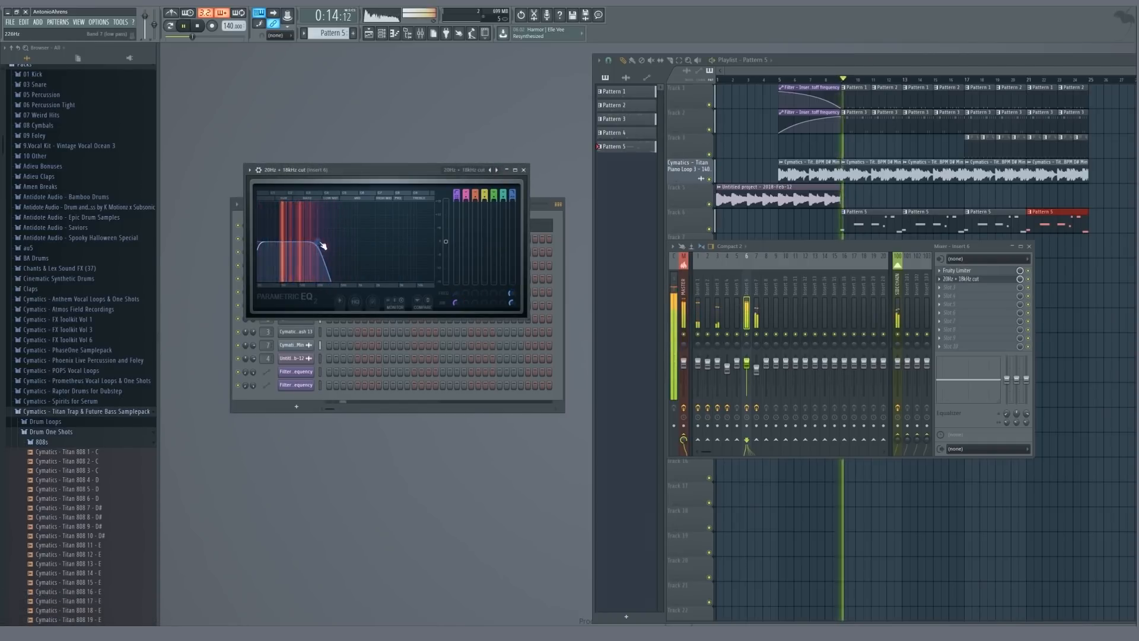
key("space")
left_click(524, 170)
- Lower the Insert 6 volume fader to about -4.7 dB while auditioning the 808 with the mix
key("space")
right_click(746, 334)
key("space")
key("space")
key("space")
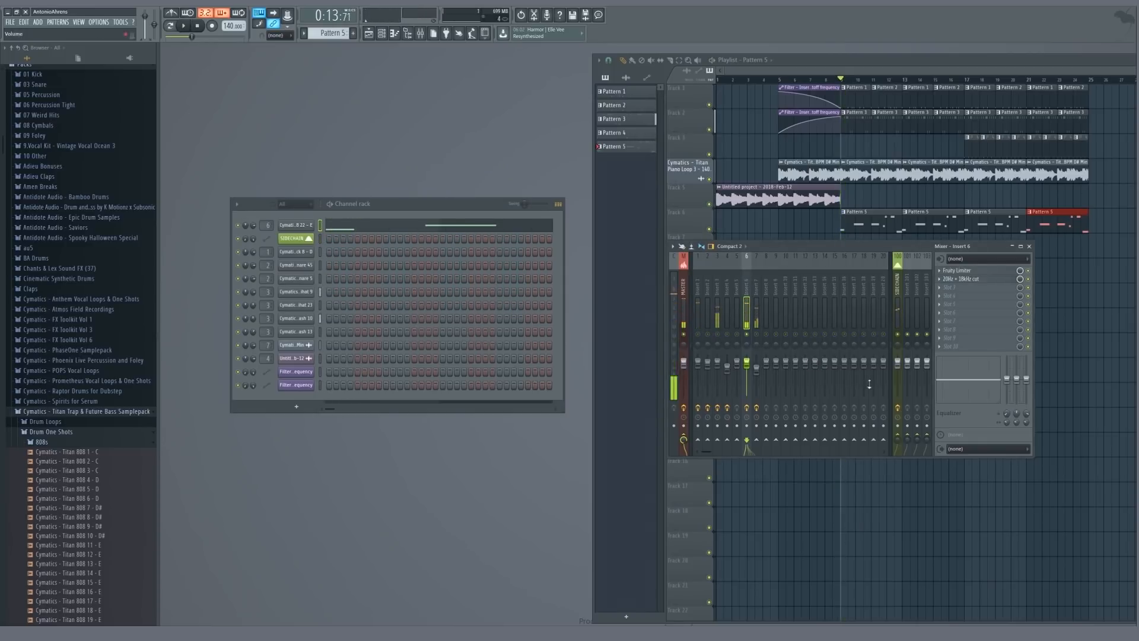
scroll(747, 365, "down", 1)
key("space")
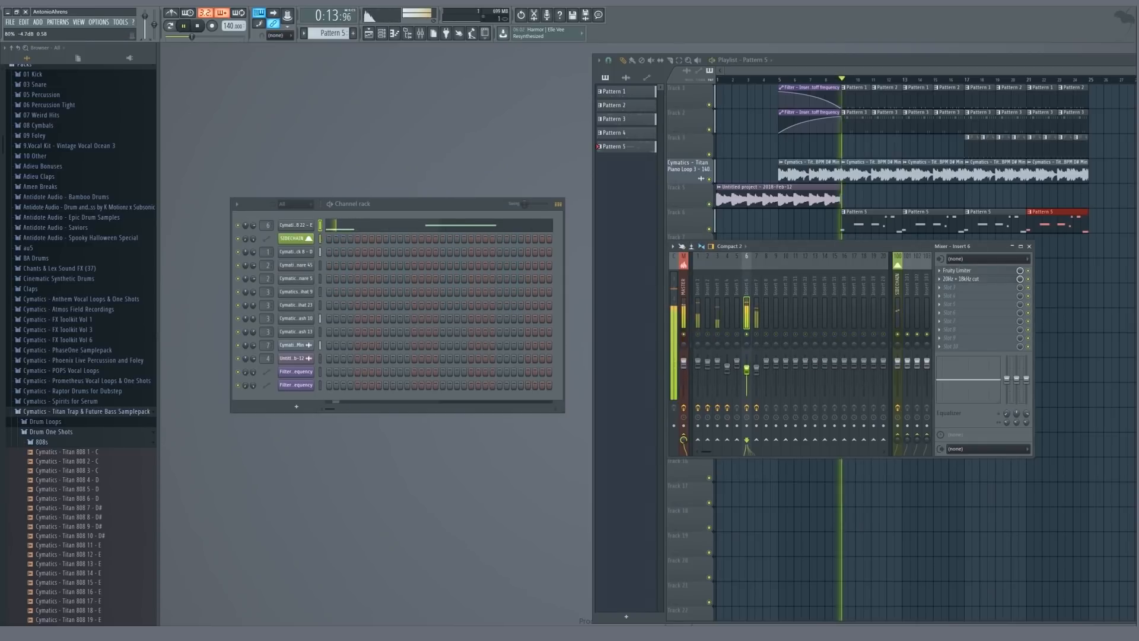
key("space")
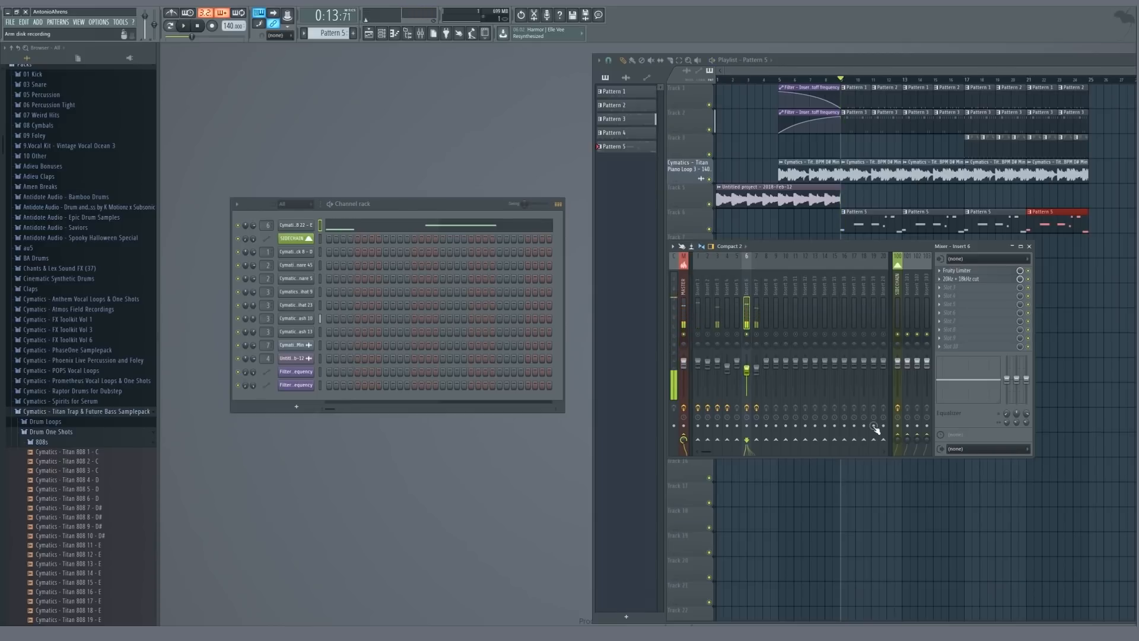
- Route Insert 6 to the SIDECHAIN mixer track and close the mixer
right_click(897, 436)
left_click(908, 448)
key("F9")
- Audition the arrangement from bar 9 to check how the 808 bassline sits with the drums and melody
key("space")
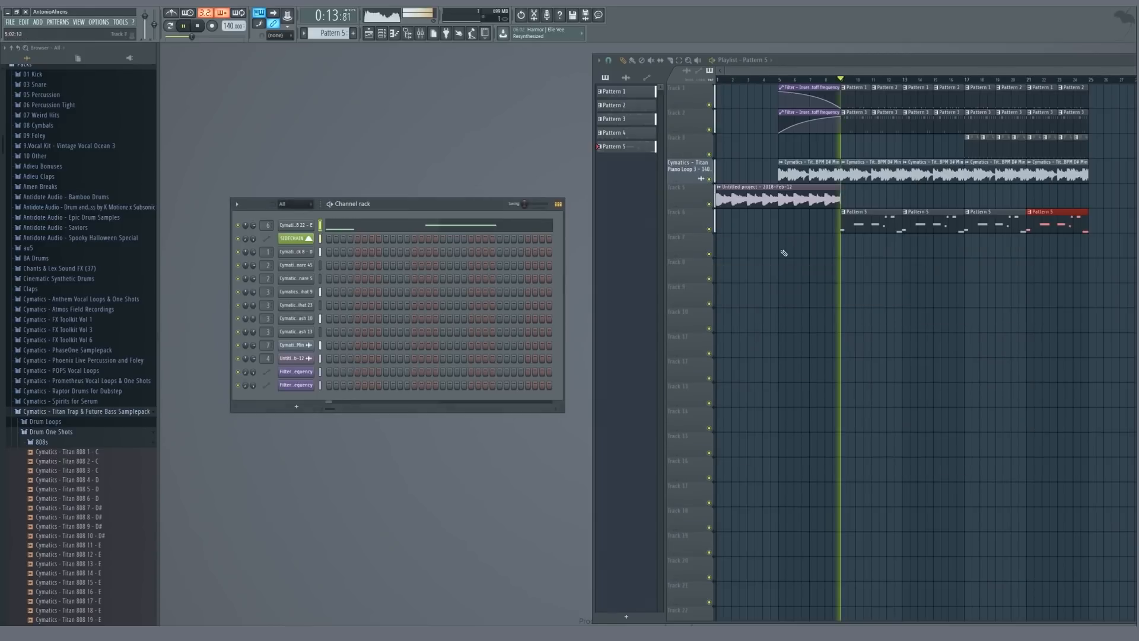
left_click(913, 270)
right_click(913, 271)
scroll(863, 271, "up", 6)
scroll(764, 262, "down", 5)
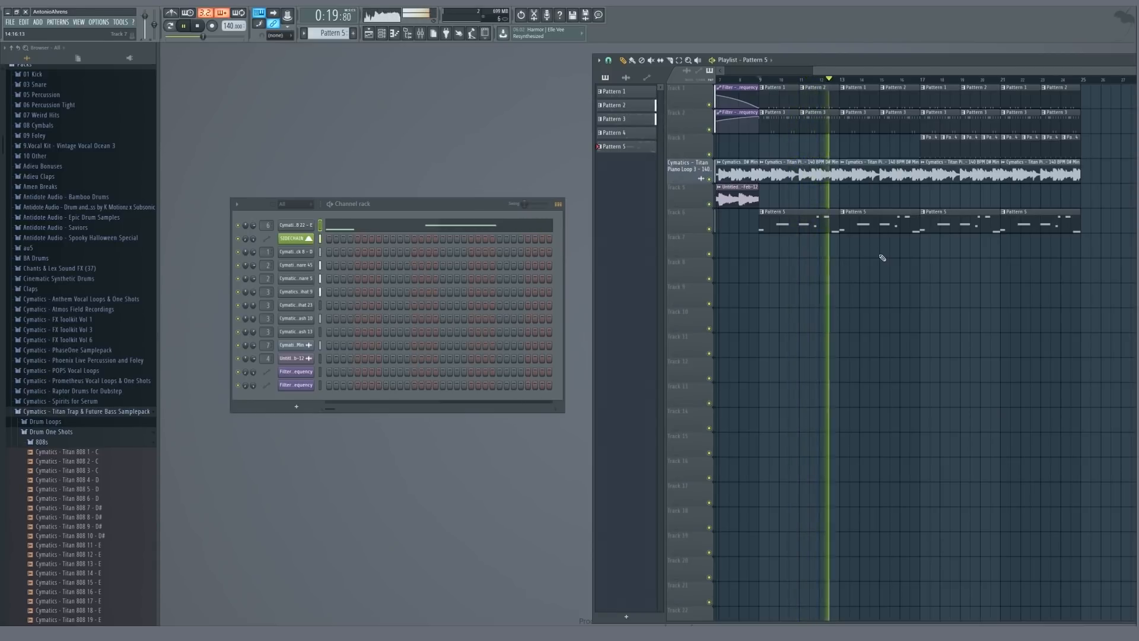
scroll(882, 257, "down", 2)
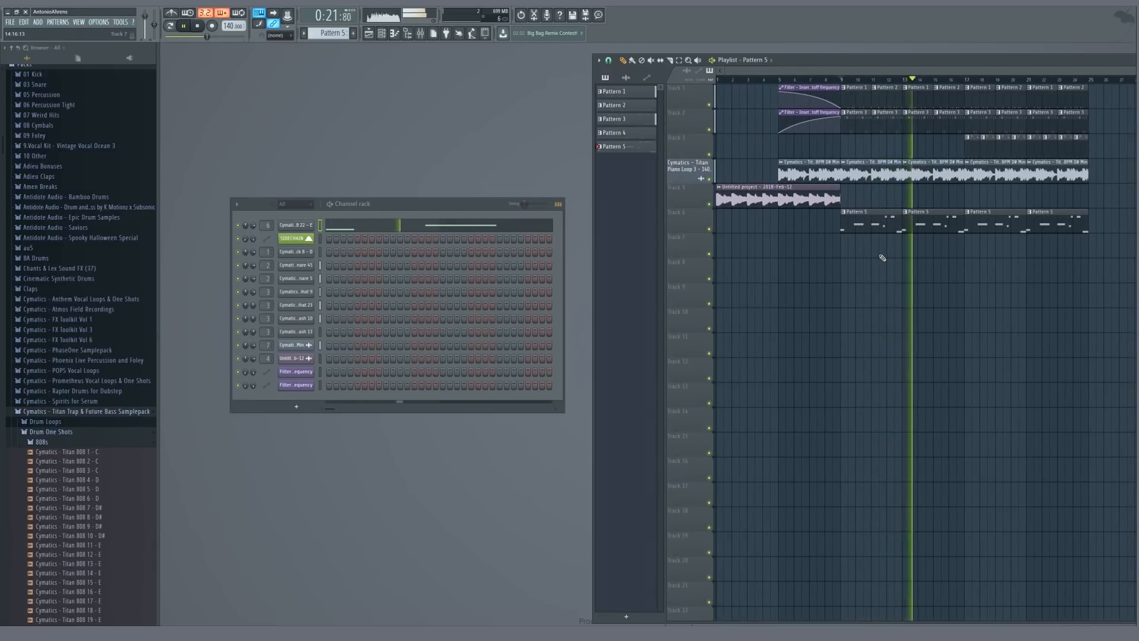
key("space")
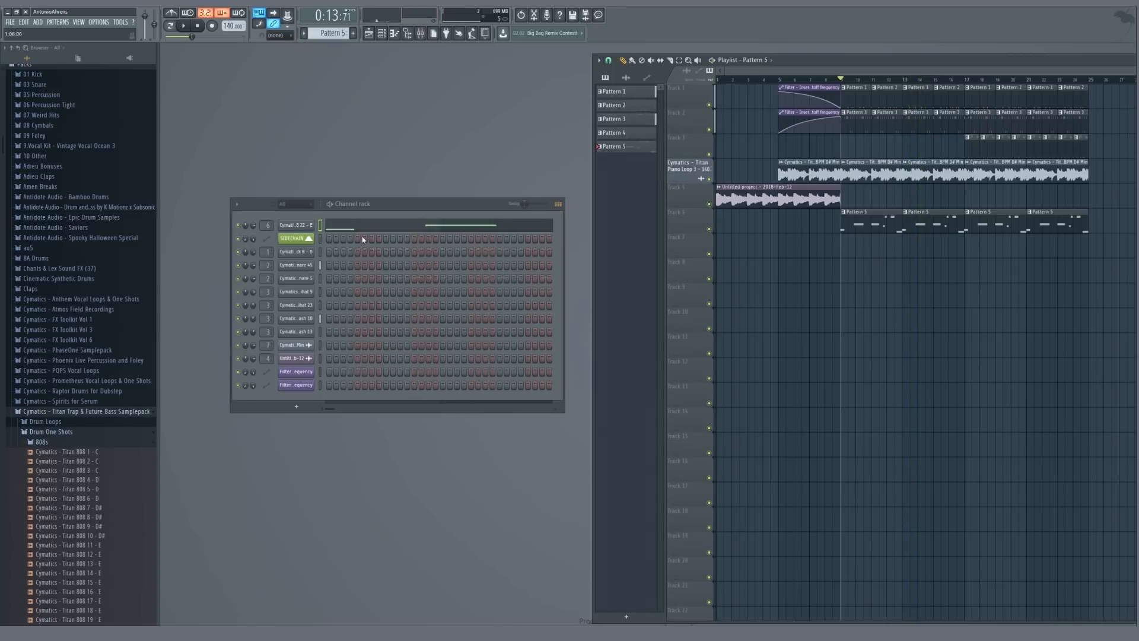
- Find the White Noise Up samples in the Titan pack's FX folder and place White Noise Up 12 on Track 8, ending near bar 9
left_click(54, 442)
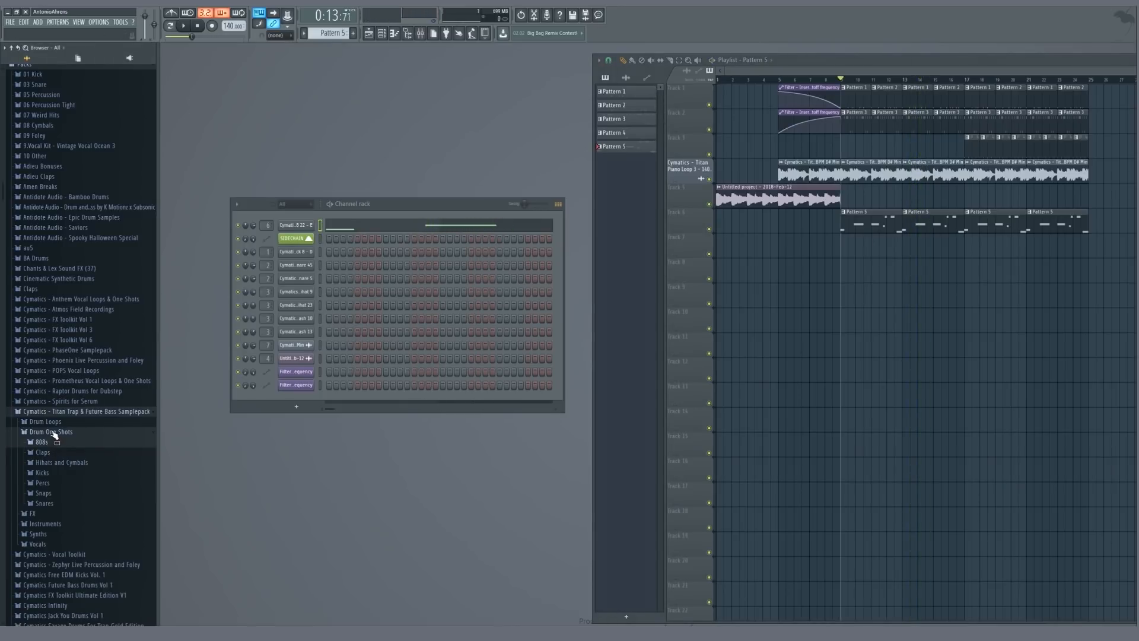
left_click(53, 433)
left_click(53, 442)
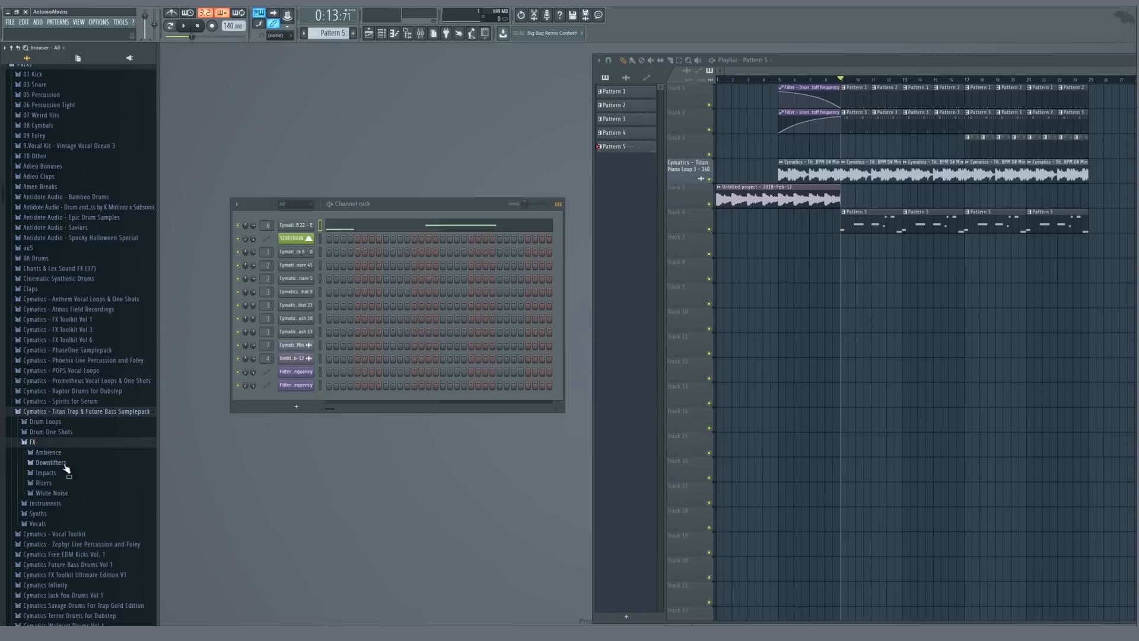
left_click(57, 495)
left_click(65, 514)
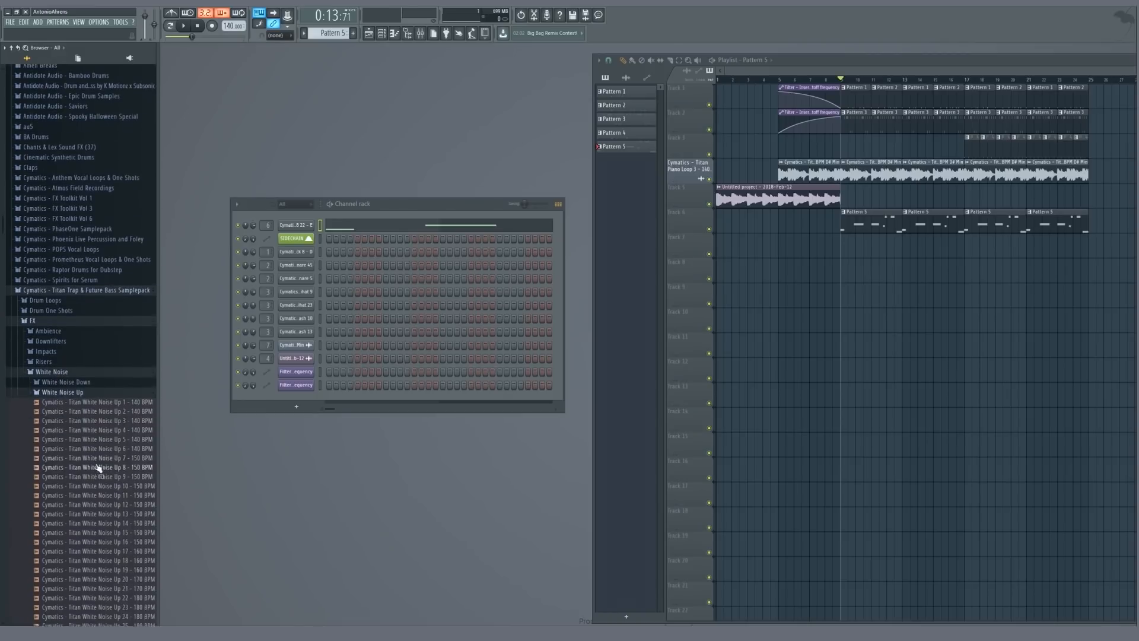
left_click(106, 502)
left_click_drag(212, 491, 778, 270)
- Solo Track 8, audition the white noise riser from between bars 7 and 8, and open its sample settings
left_click(829, 79)
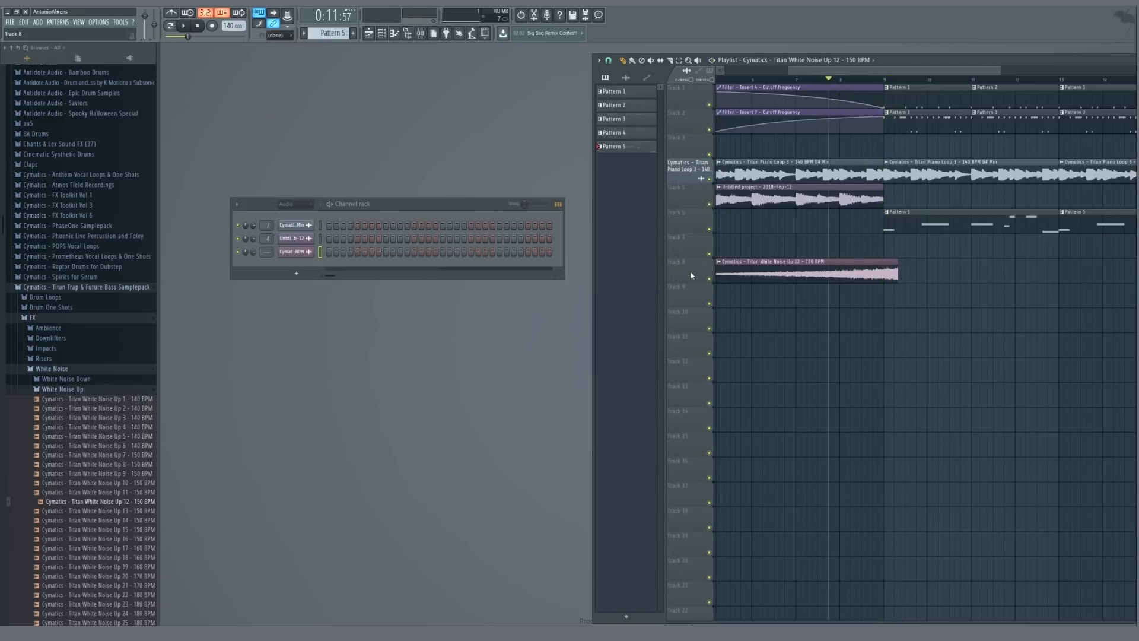
right_click(709, 279)
key("space")
key("space")
left_click(298, 253)
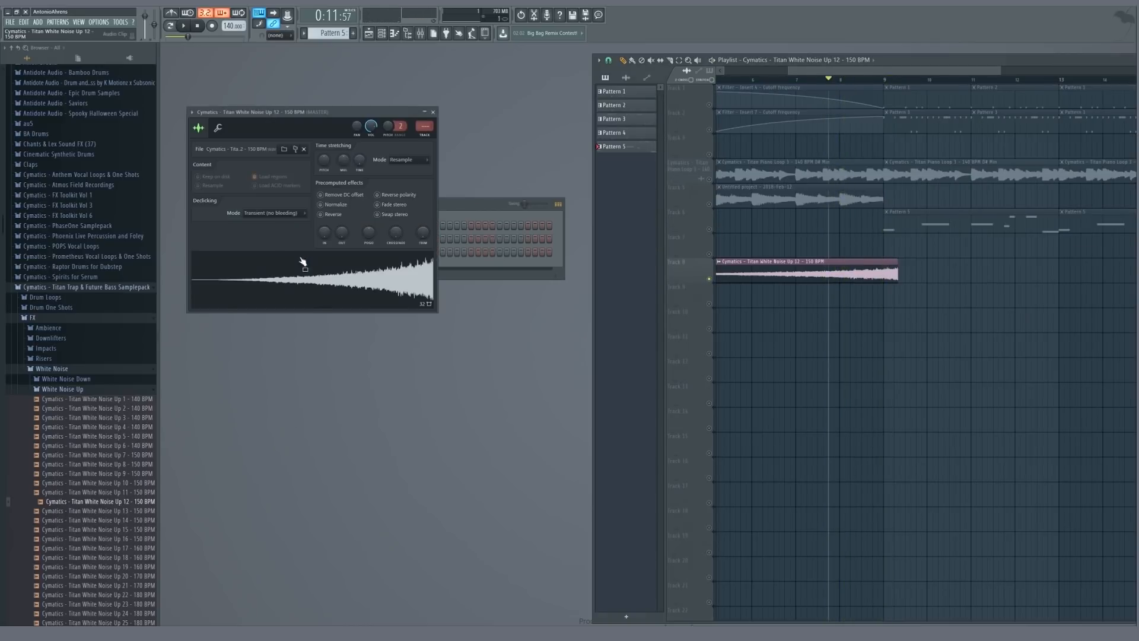
- Try White Noise Up 13, 15 and 16 as replacement samples for the riser and audition them
left_click_drag(113, 511, 358, 265)
key("space")
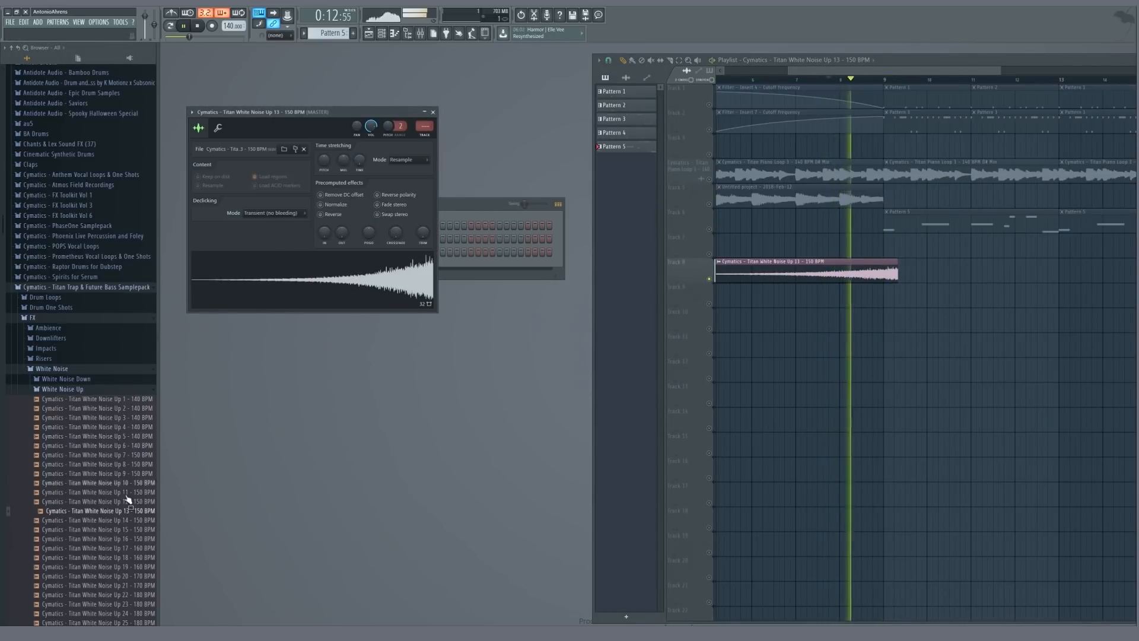
left_click_drag(112, 529, 314, 279)
key("space")
scroll(136, 474, "down", 3)
left_click_drag(112, 447, 308, 279)
key("space")
scroll(835, 196, "down", 3)
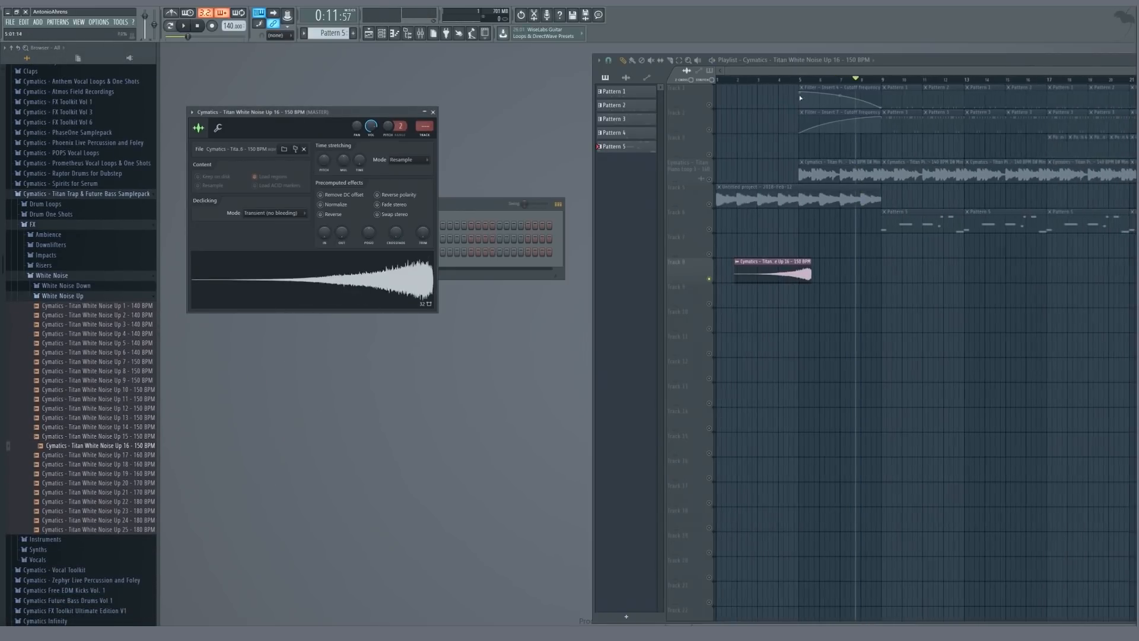
- Audition the riser from just before bar 5 and try White Noise Up 14 and 13 as its sample
left_click(794, 80)
key("space")
key("space")
key("space")
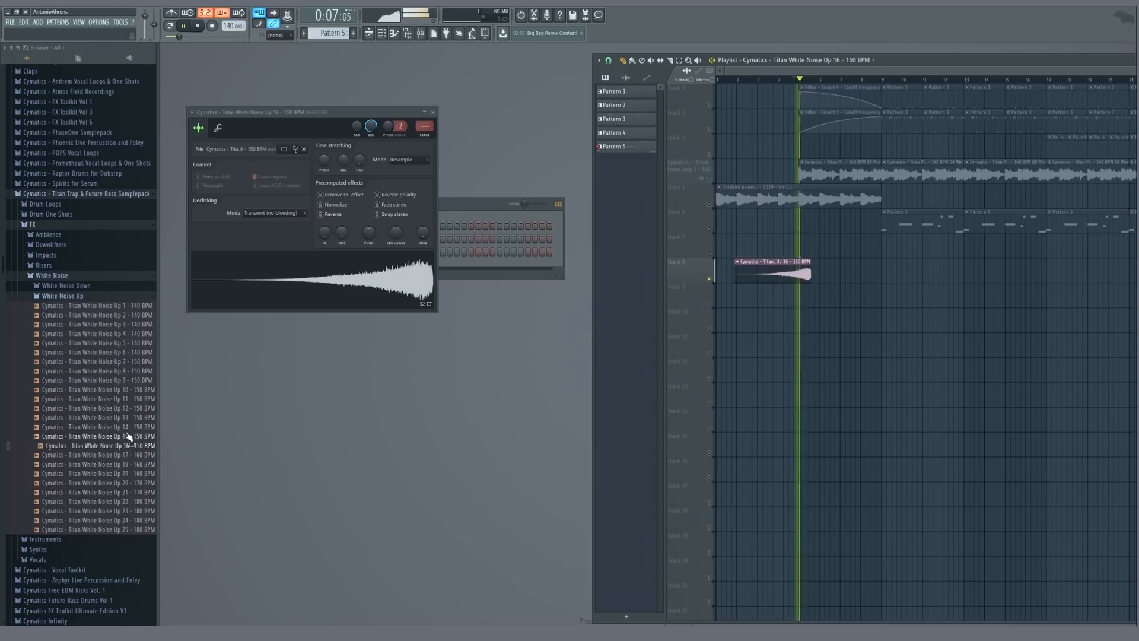
left_click_drag(112, 427, 303, 279)
left_click_drag(112, 418, 267, 285)
- Set the riser's sample back to White Noise Up 12, audition it, and close the sample settings
left_click_drag(119, 408, 324, 287)
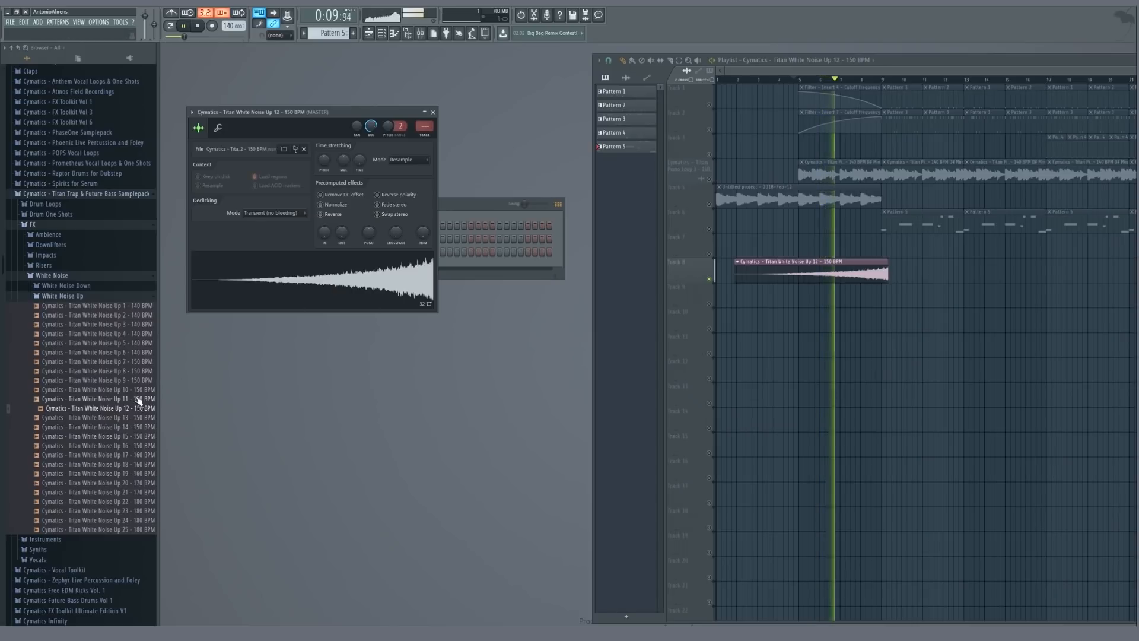
key("space")
left_click(433, 113)
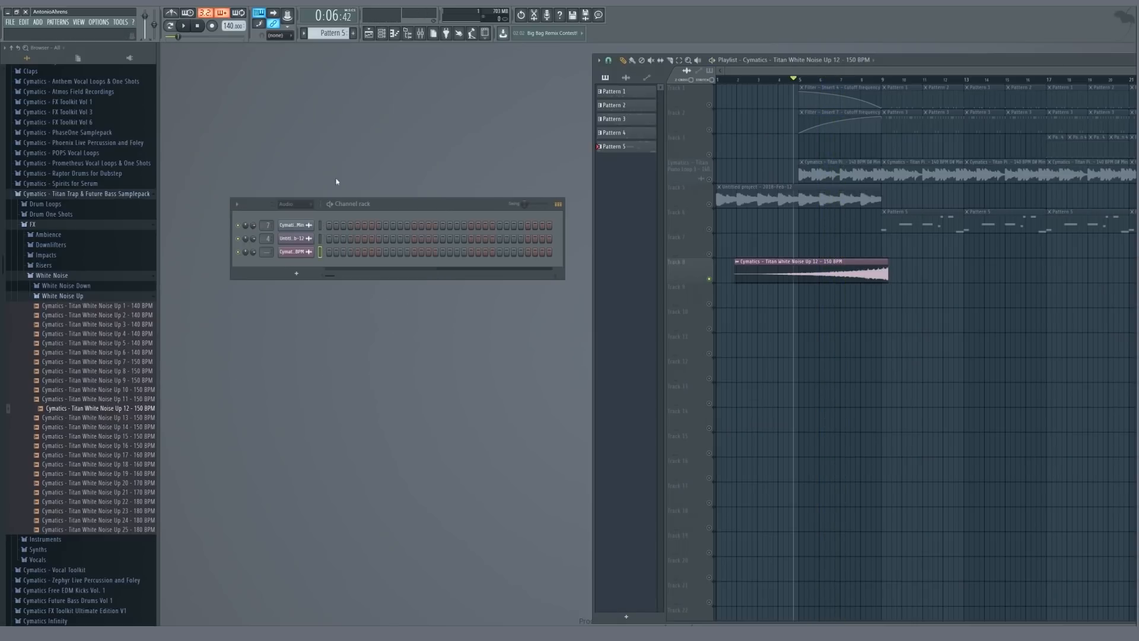
- Route the white noise channel to mixer Insert 8 and load Fruity Parametric EQ 2 with the 20Hz + 18kHz cut preset
double_click(267, 251)
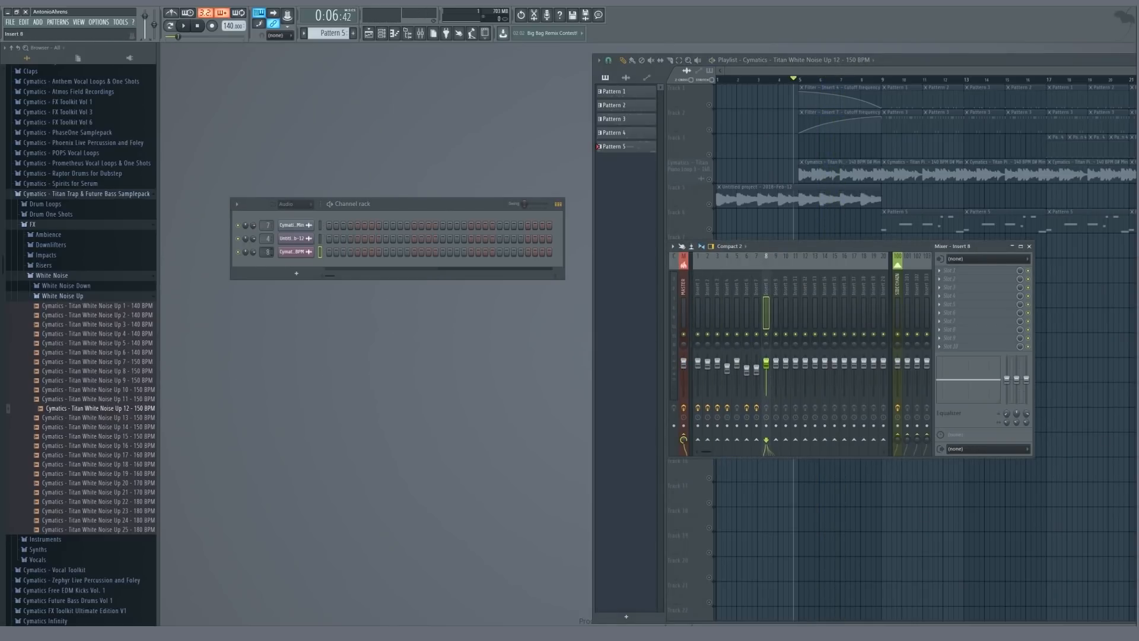
left_click(944, 271)
left_click(839, 383)
key("space")
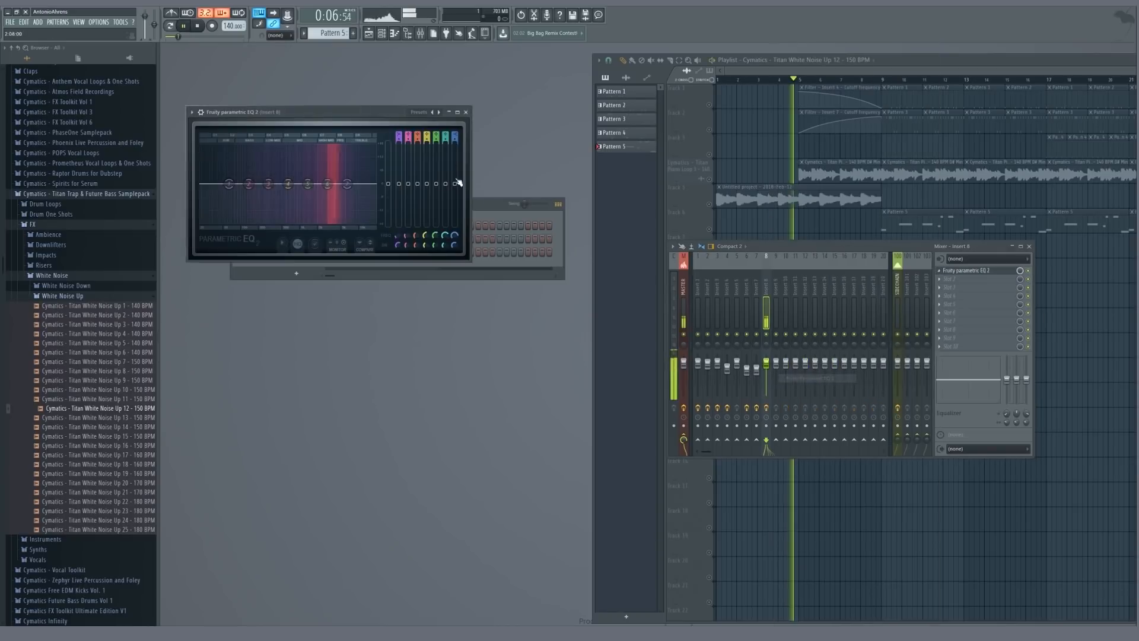
left_click(440, 112)
- Raise the riser EQ's high-pass cutoff above 230 Hz, soften its slope while auditioning, and close the EQ and mixer
left_click_drag(200, 184, 270, 184)
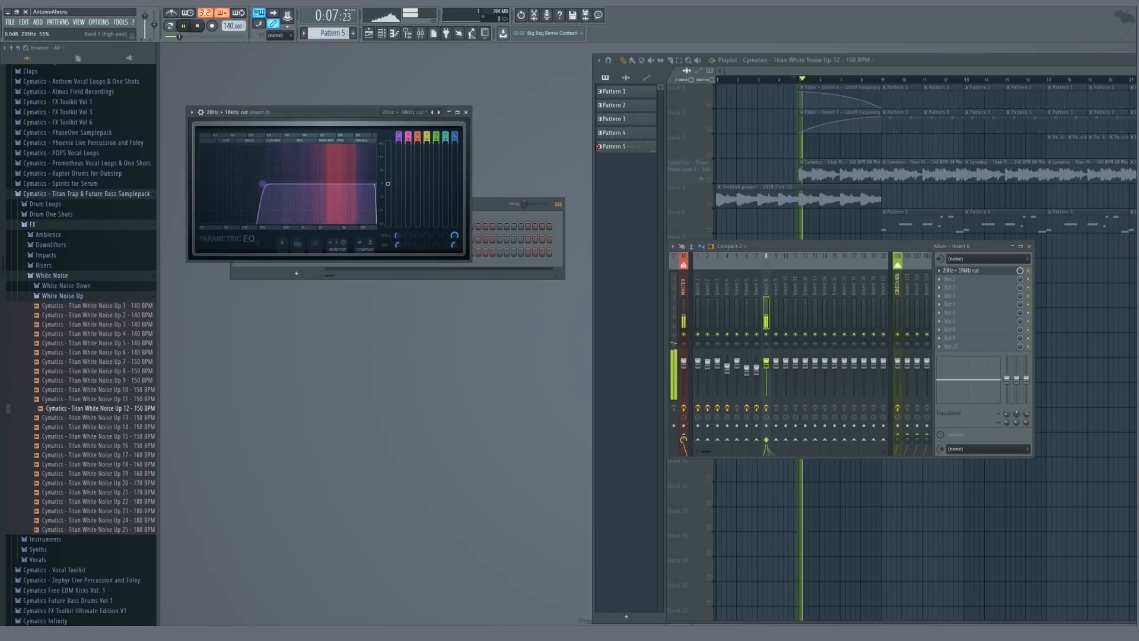
key("space")
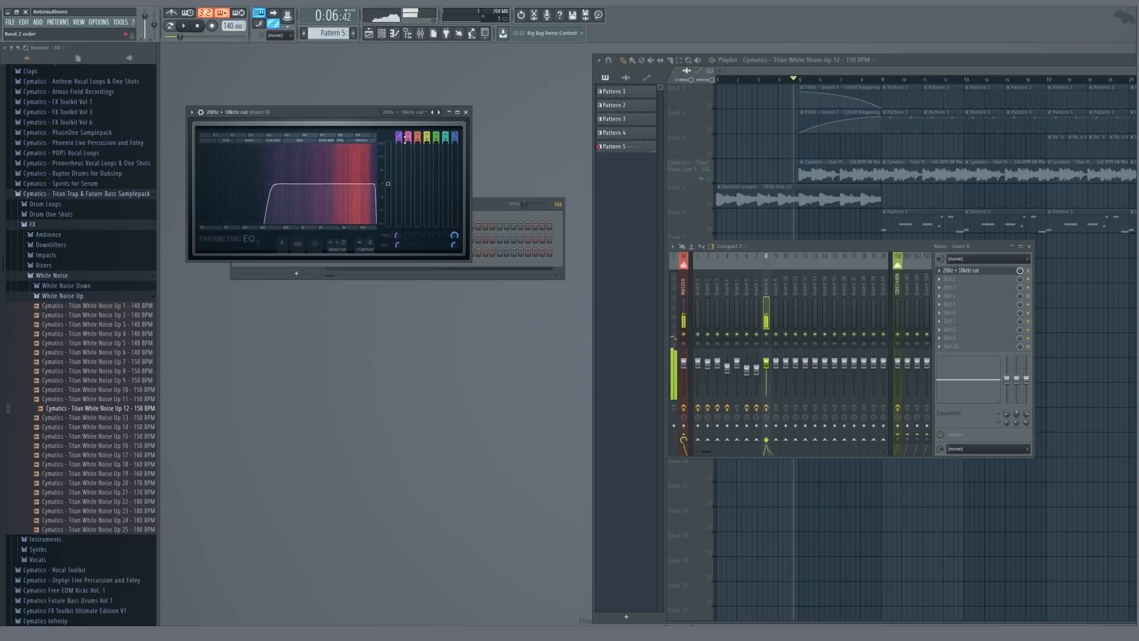
mouse_move(399, 141)
left_mouse_down()
mouse_move(399, 155)
mouse_move(399, 142)
left_mouse_up()
key("space")
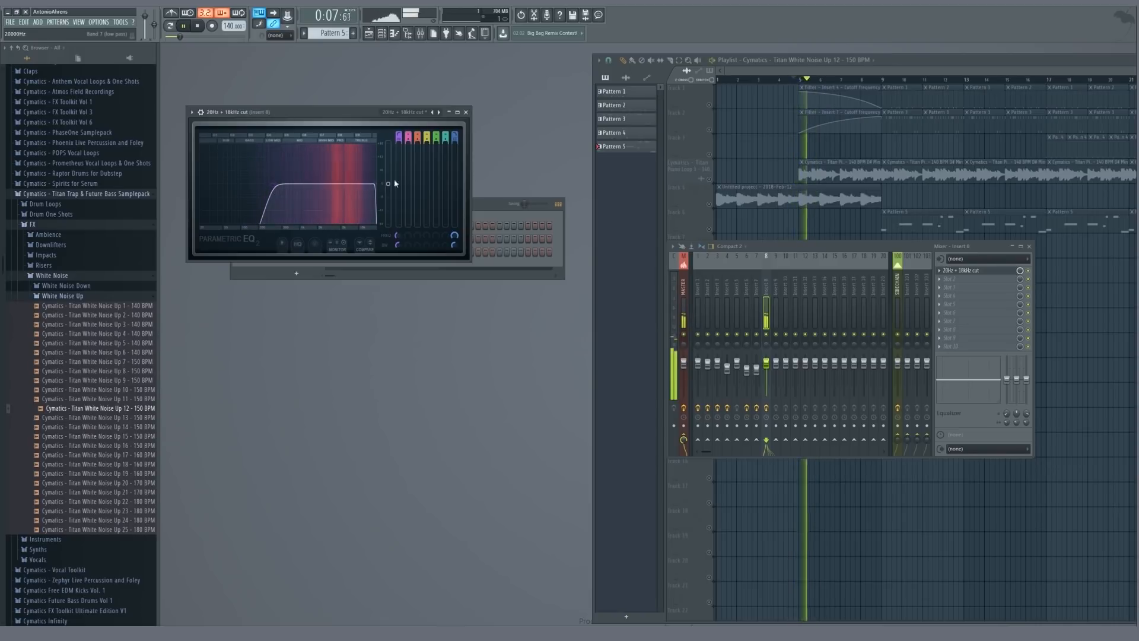
left_click(466, 112)
key("F9")
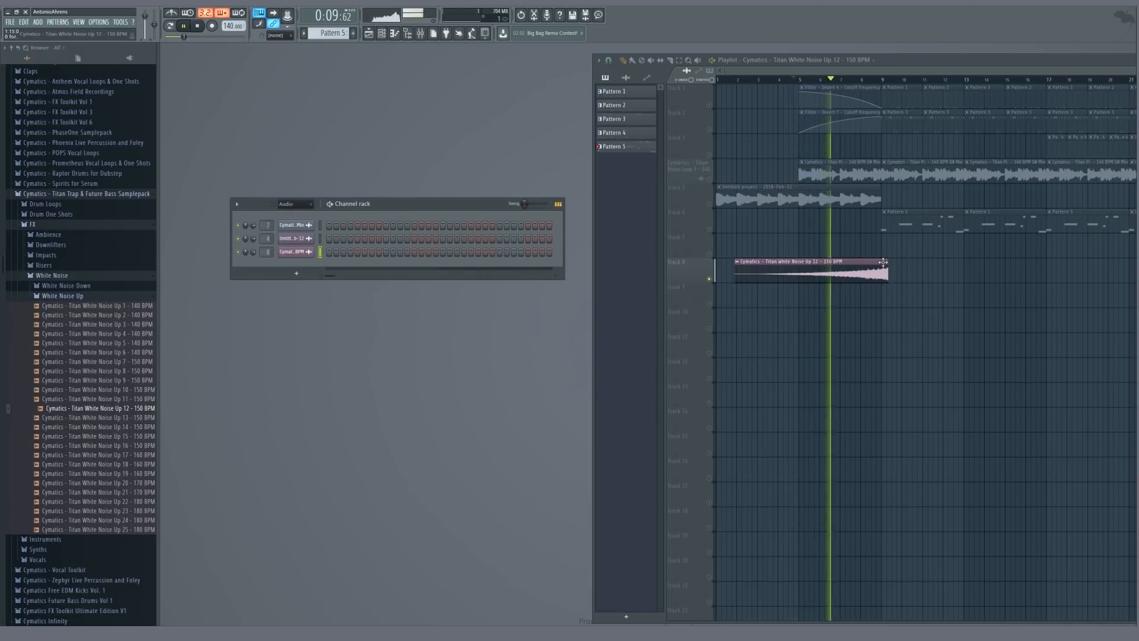
- Trim the white noise riser clip on Track 8 so it starts at bar 5 and ends at bar 9
left_click_drag(884, 261, 1004, 261)
key("space")
scroll(859, 264, "up", 2)
scroll(859, 264, "up", 2)
scroll(926, 262, "up", 5)
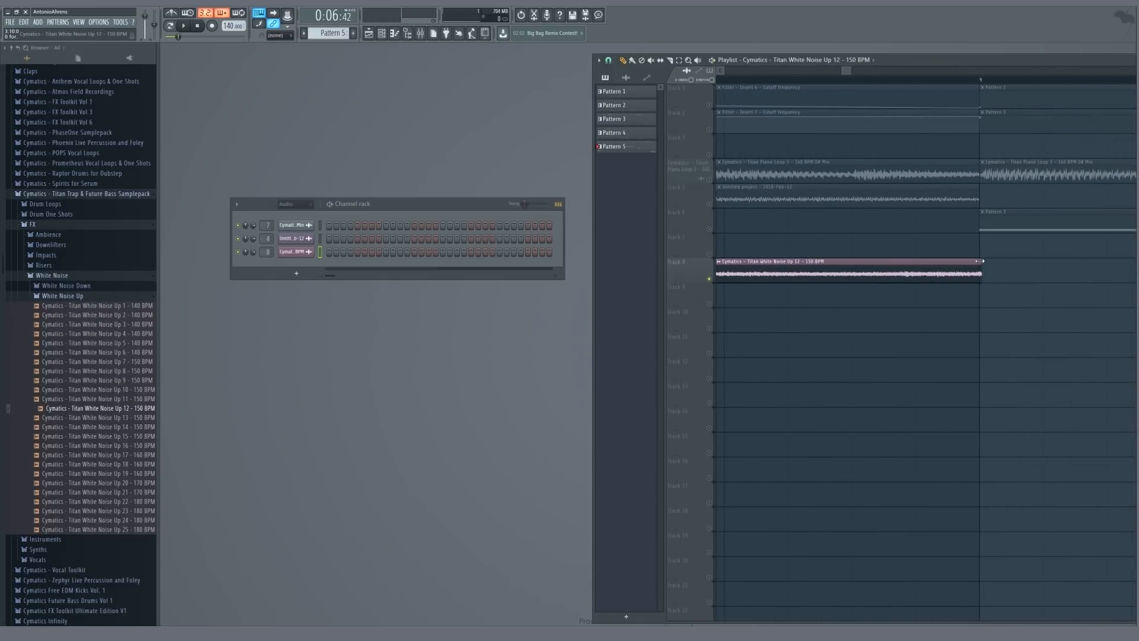
scroll(981, 261, "down", 5)
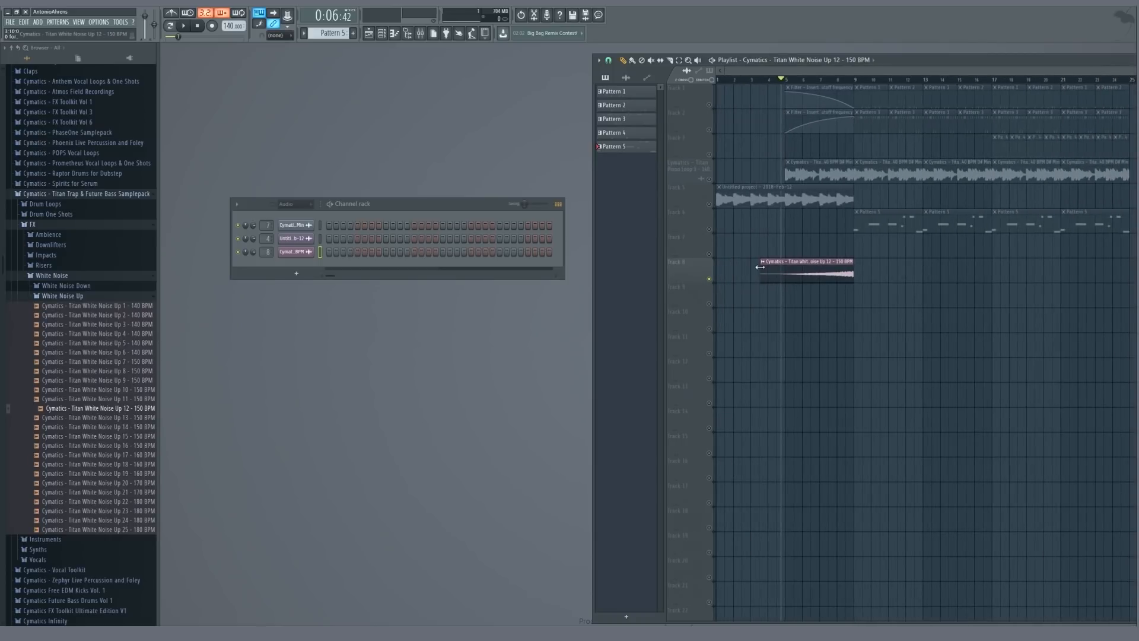
scroll(786, 268, "up", 5)
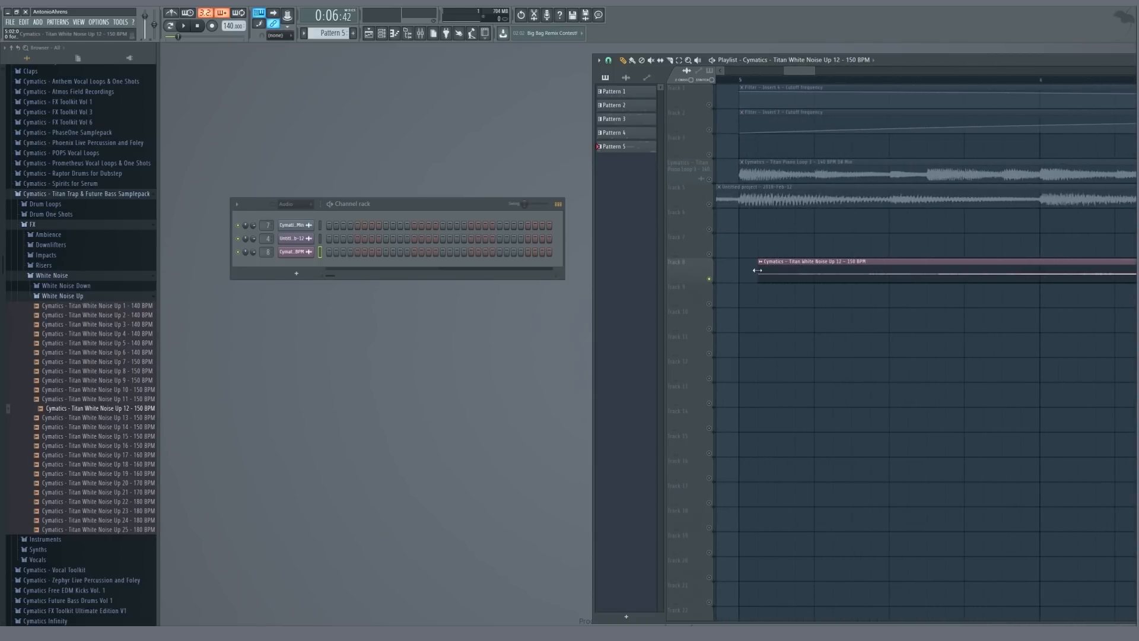
scroll(747, 269, "down", 5)
- Add a slight fade-in to the white noise riser's sample and close its settings
left_click(293, 251)
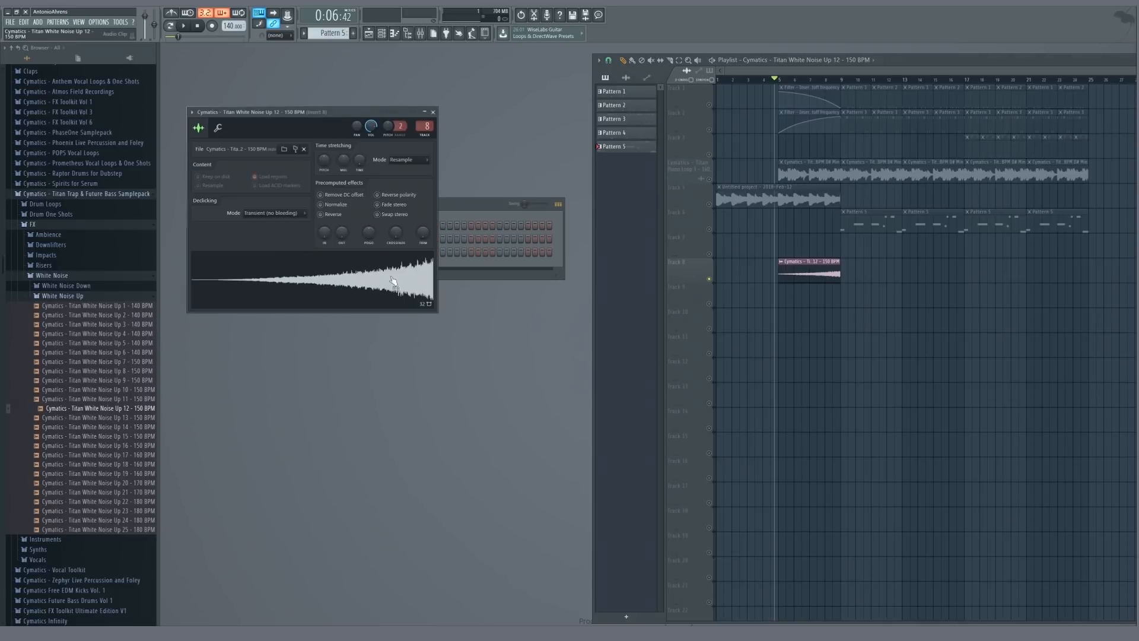
left_click_drag(324, 232, 324, 220)
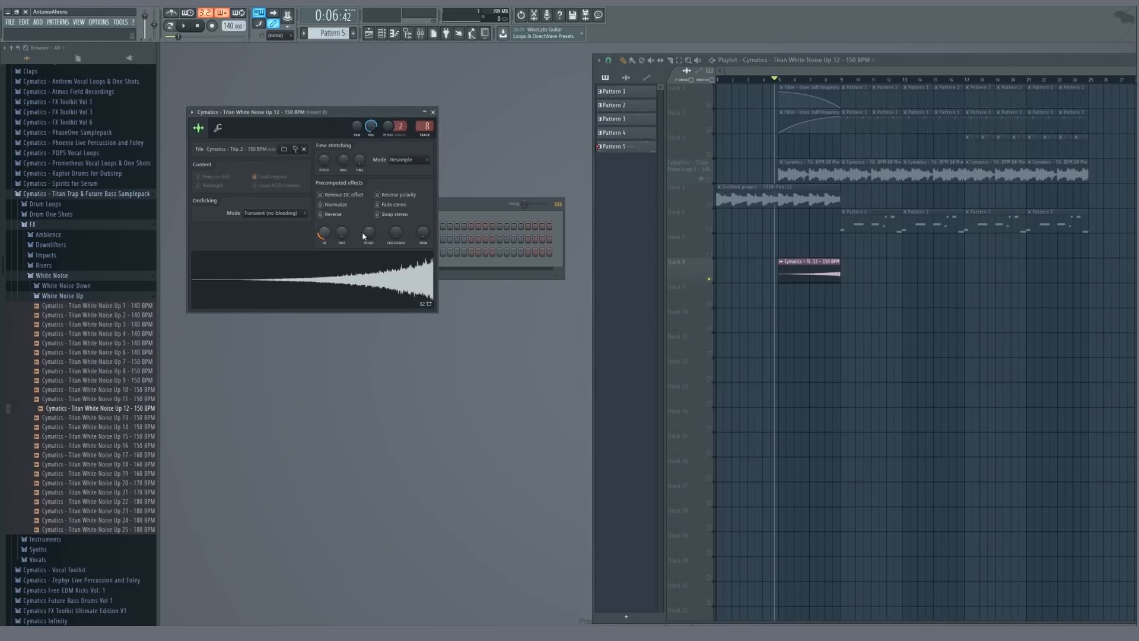
key("Escape")
- Turn off solo on Track 8 and play the full arrangement through the riser into bar 9
right_click(709, 279)
key("space")
scroll(791, 160, "up", 2)
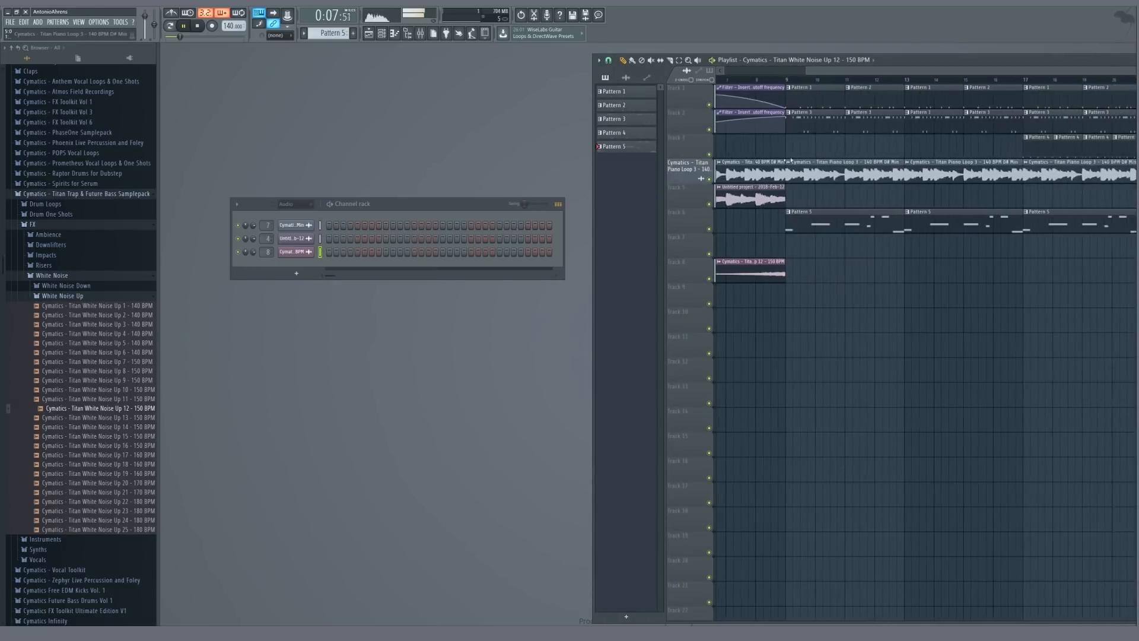
scroll(795, 160, "down", 1)
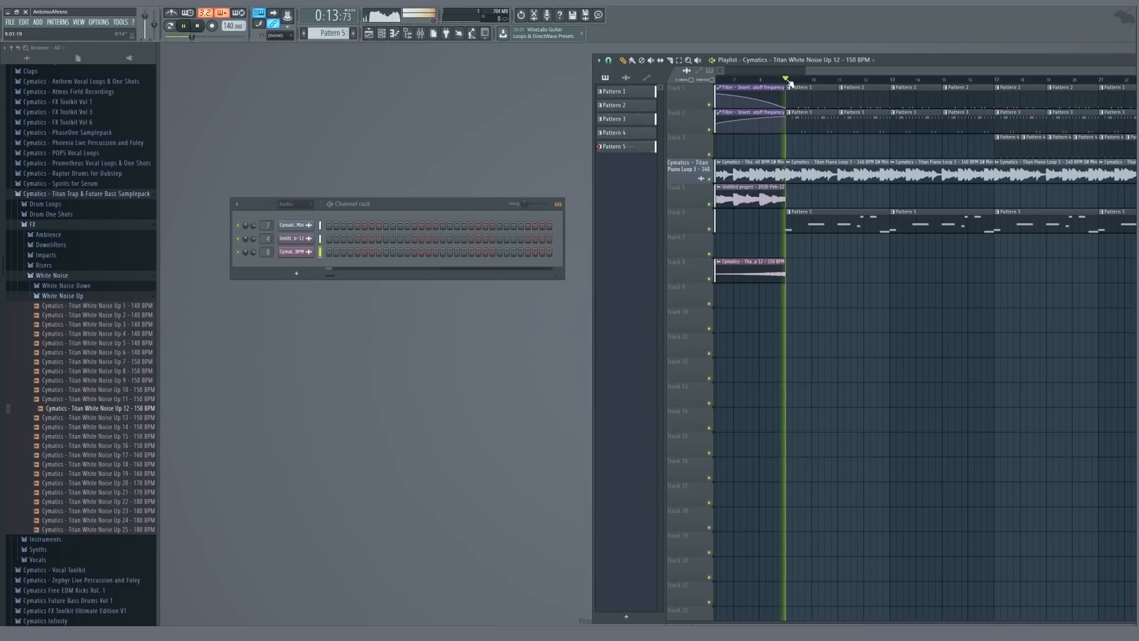
- Trim the start of the first Pattern 3 clip to halfway through bar 10 and the piano loop's start to bar 11
scroll(793, 99, "up", 3)
scroll(794, 101, "up", 1)
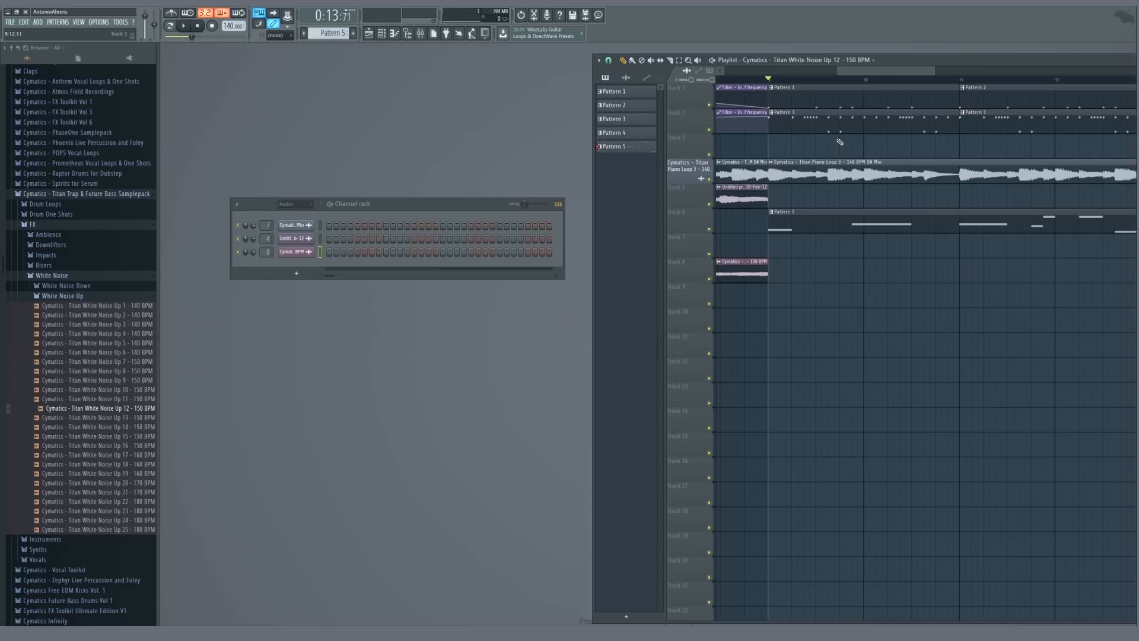
scroll(786, 123, "down", 3)
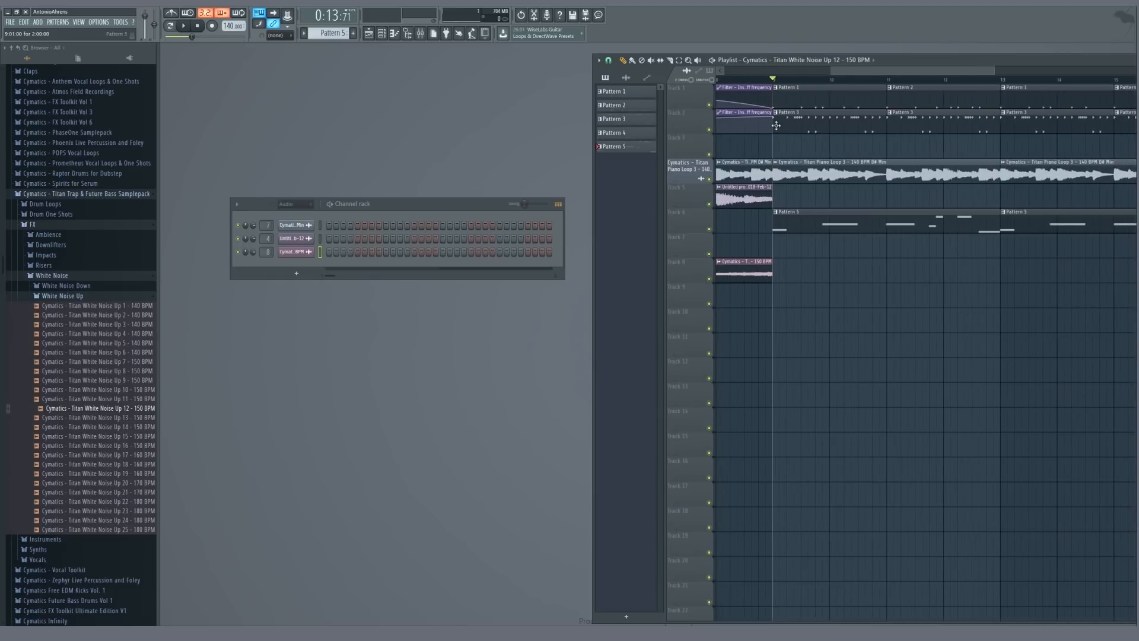
left_click_drag(776, 125, 822, 121)
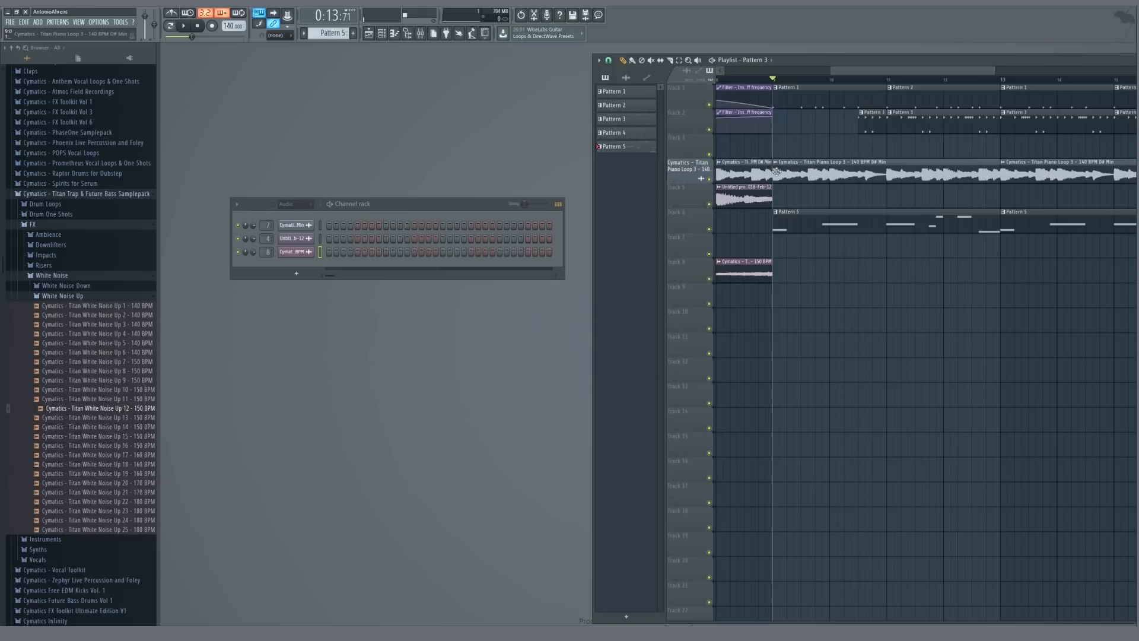
left_click_drag(776, 173, 888, 172)
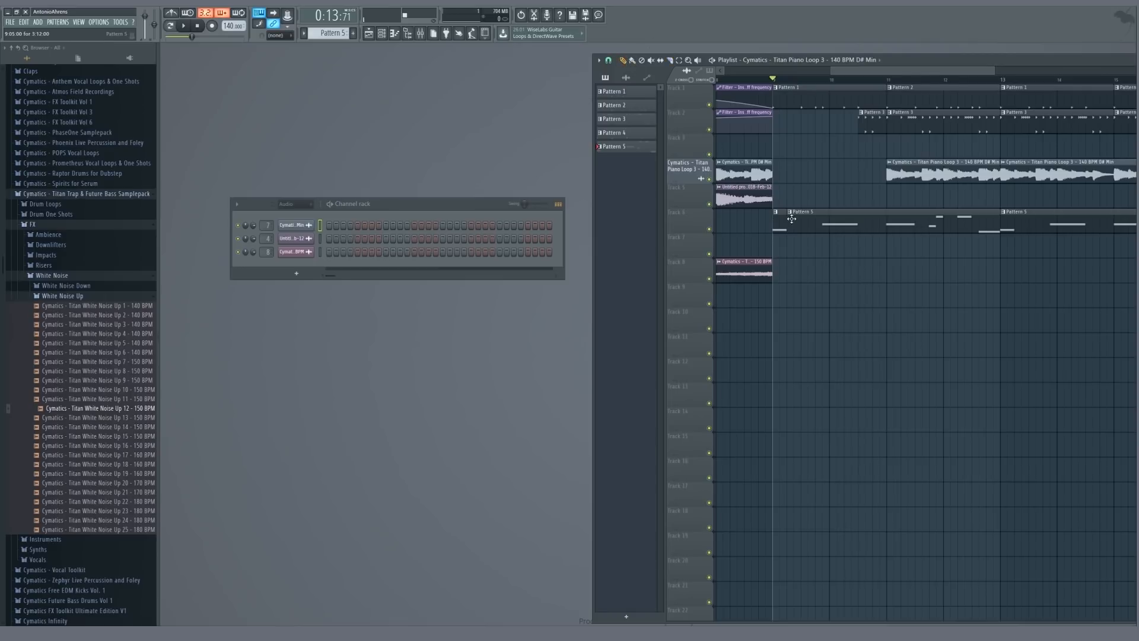
- Cut the Pattern 5 bass clip between its first note and bar 11, and audition from bar 9
left_click_drag(789, 220, 889, 220)
key("space")
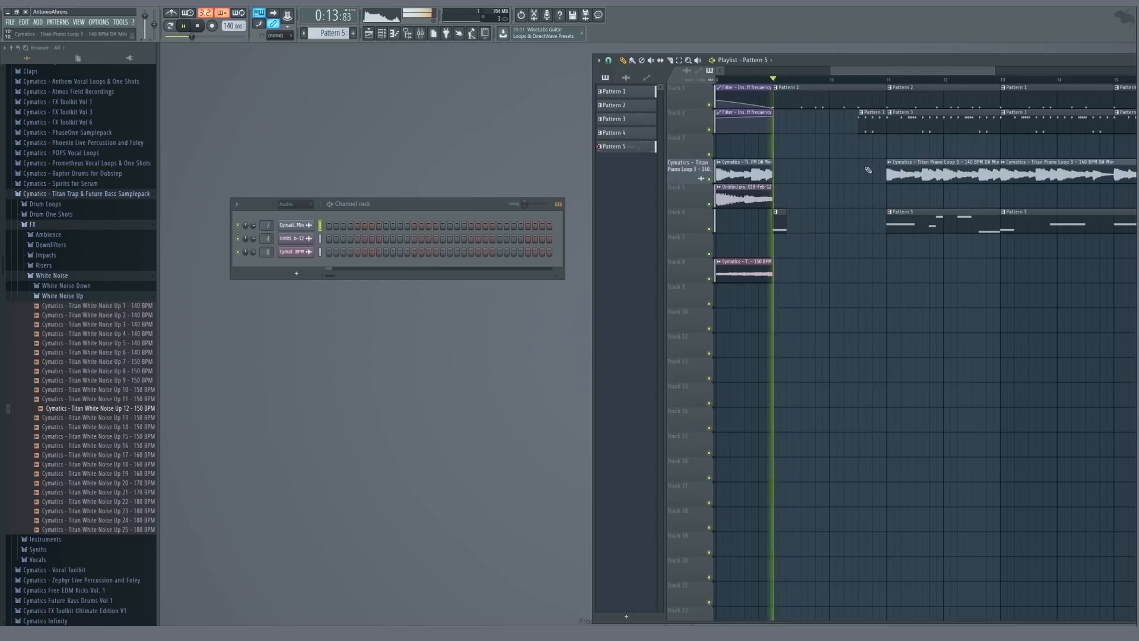
key("space")
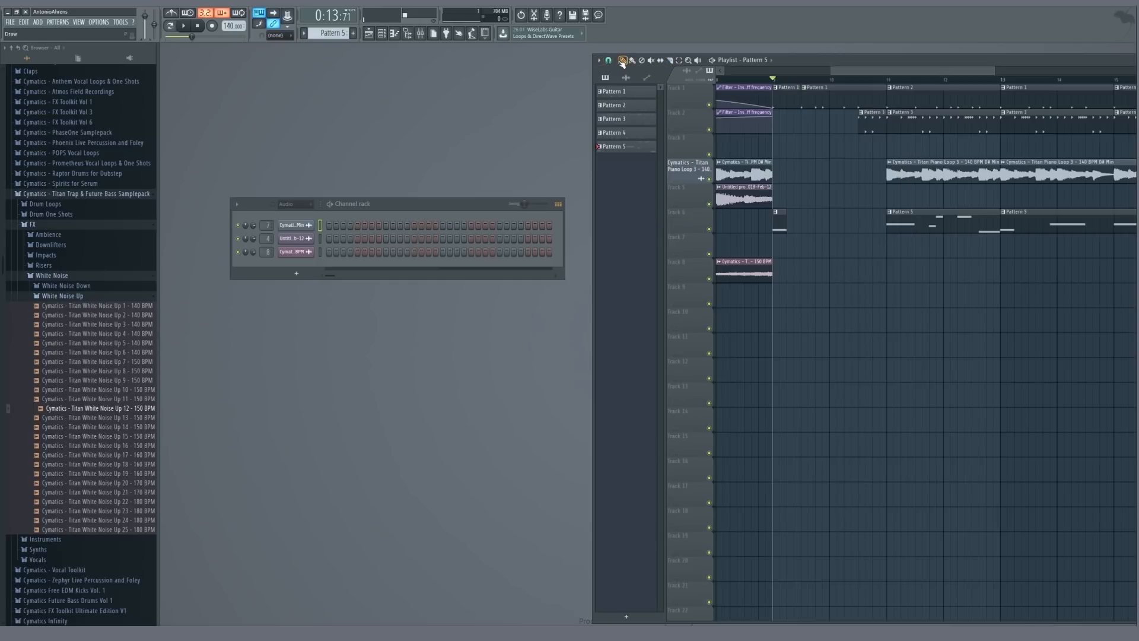
- Remove the Pattern 1 drums from halfway through bar 9 to halfway through bar 10, and audition the drop
left_click_drag(806, 98, 875, 96)
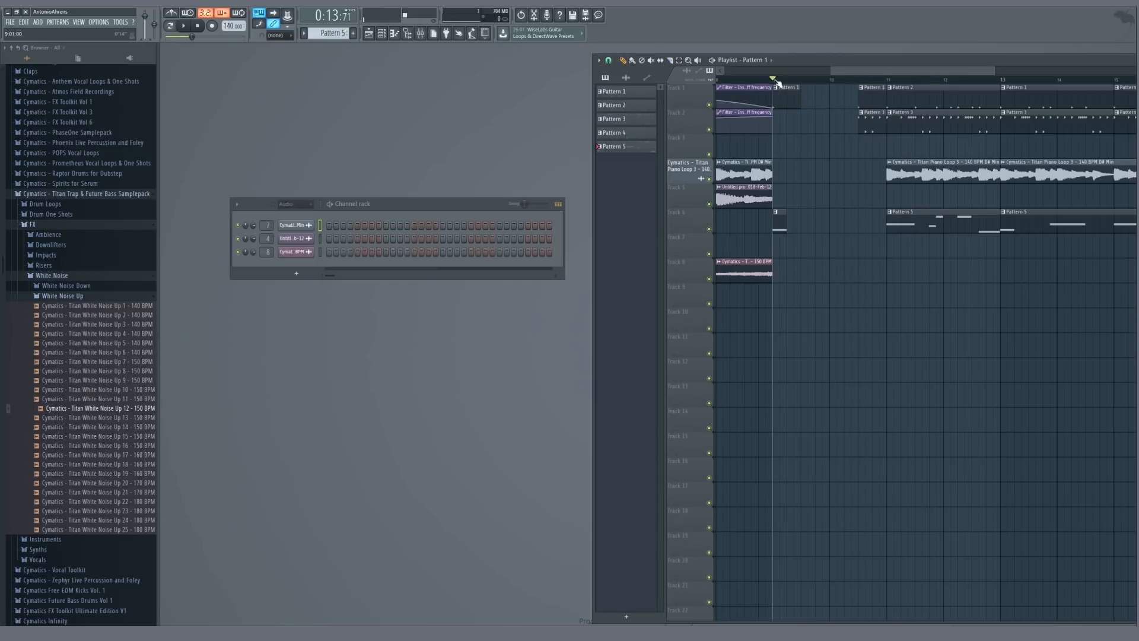
key("space")
scroll(798, 133, "down", 3)
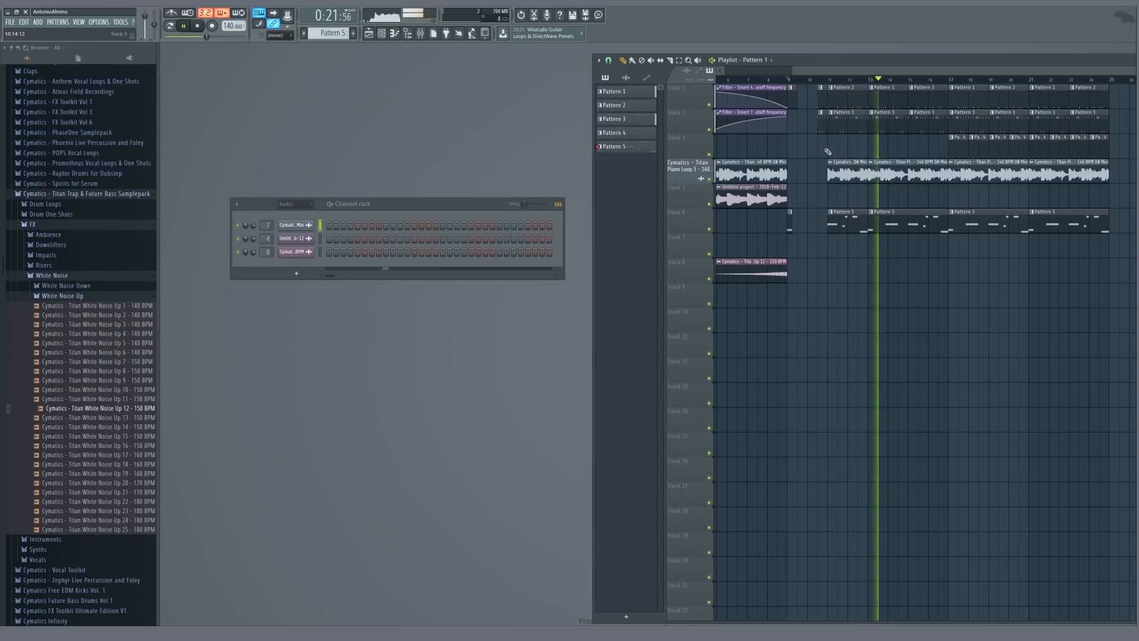
key("space")
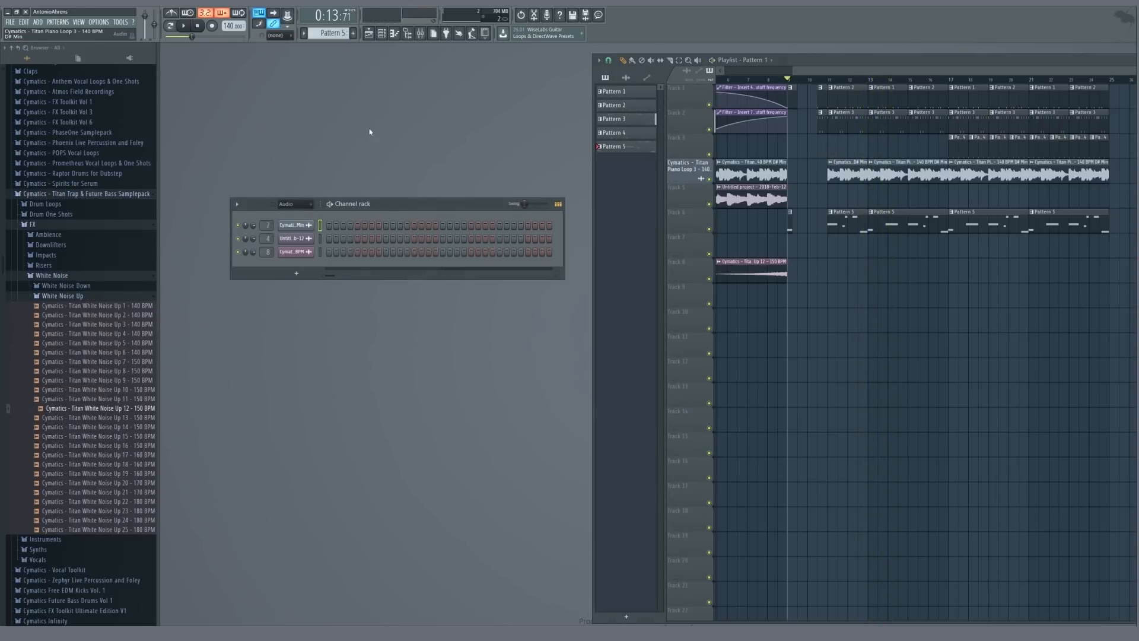
- Create a new empty Pattern 6 and add a Sytrus instrument channel
left_click(353, 34)
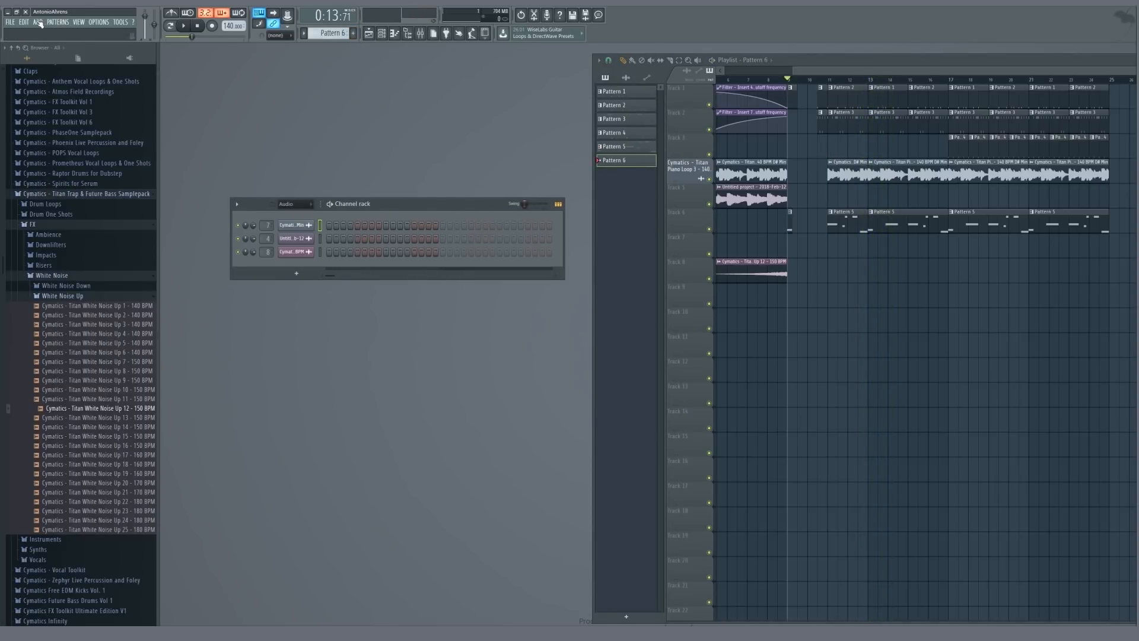
left_click(38, 22)
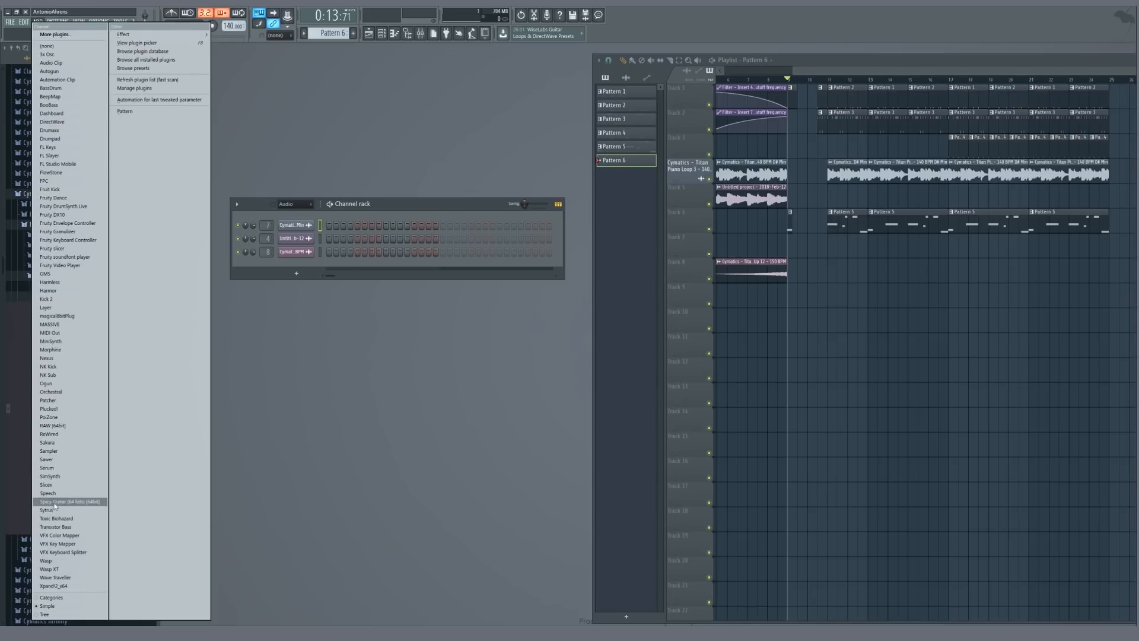
left_click(50, 510)
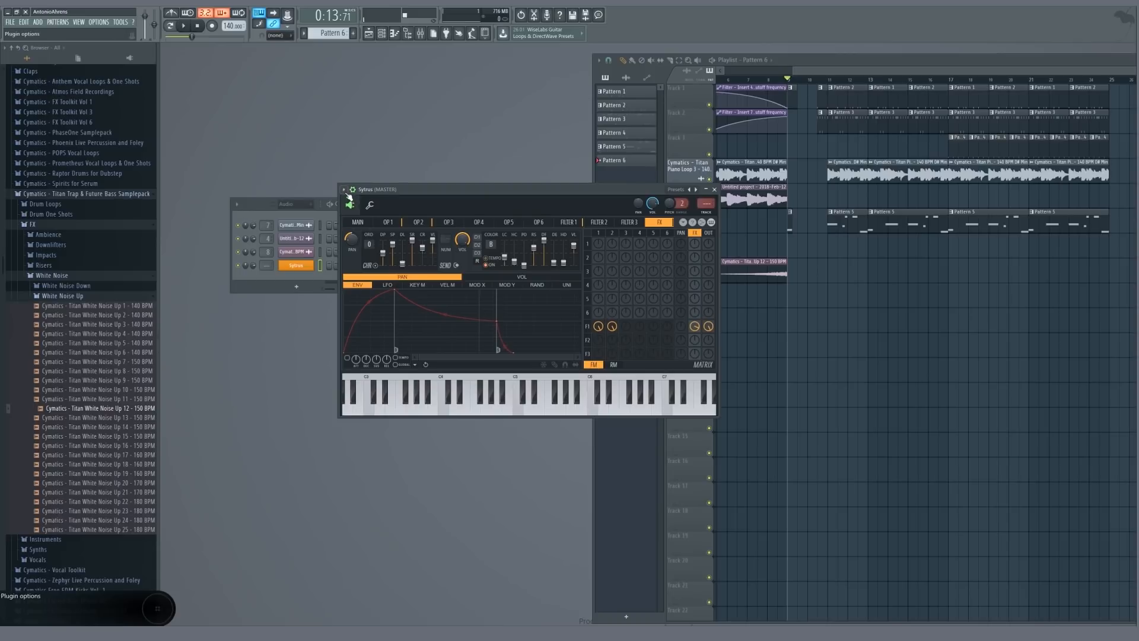
- Load the Rhodes preset in Sytrus, audition it while browsing the other presets, and close the instrument window
left_click(344, 190)
mouse_move(386, 216)
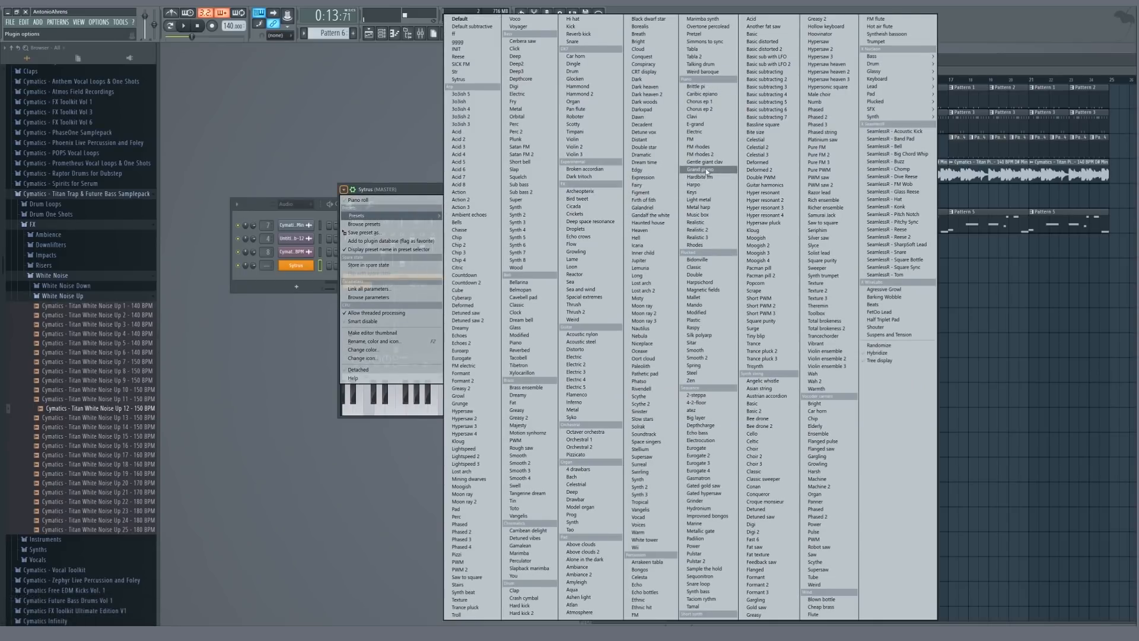
left_click(695, 246)
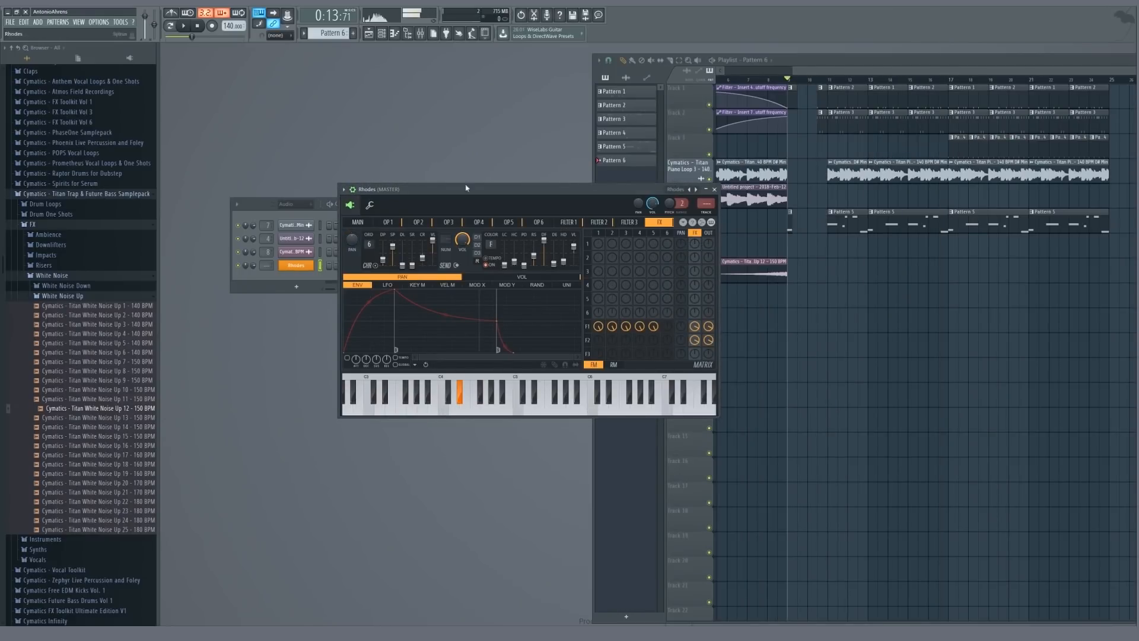
left_click(352, 191)
mouse_move(363, 217)
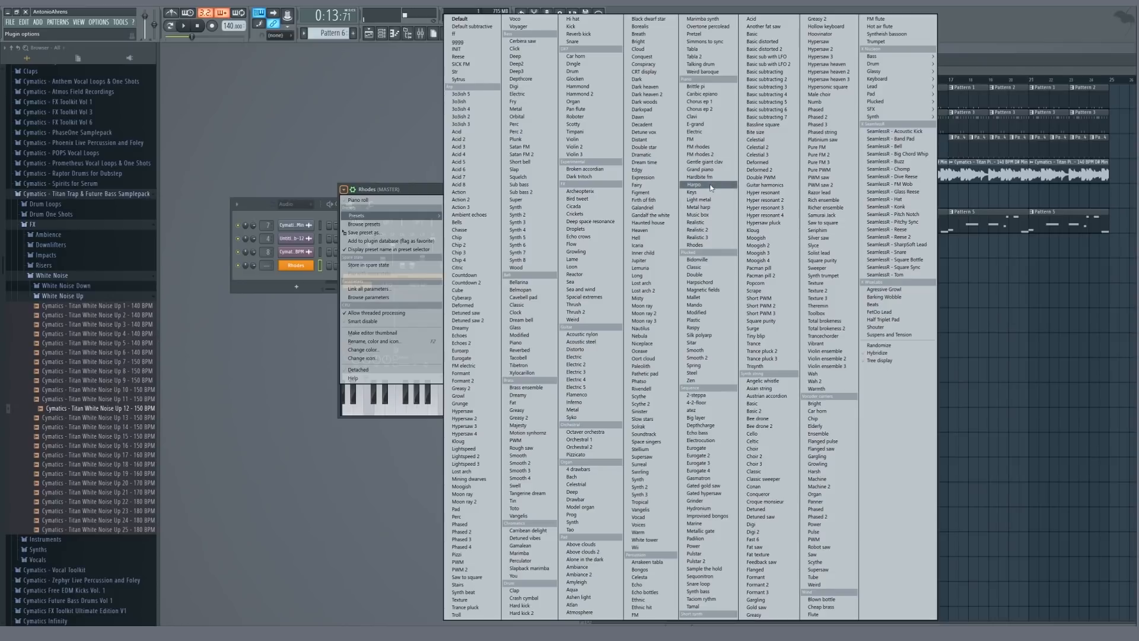
left_click(711, 187)
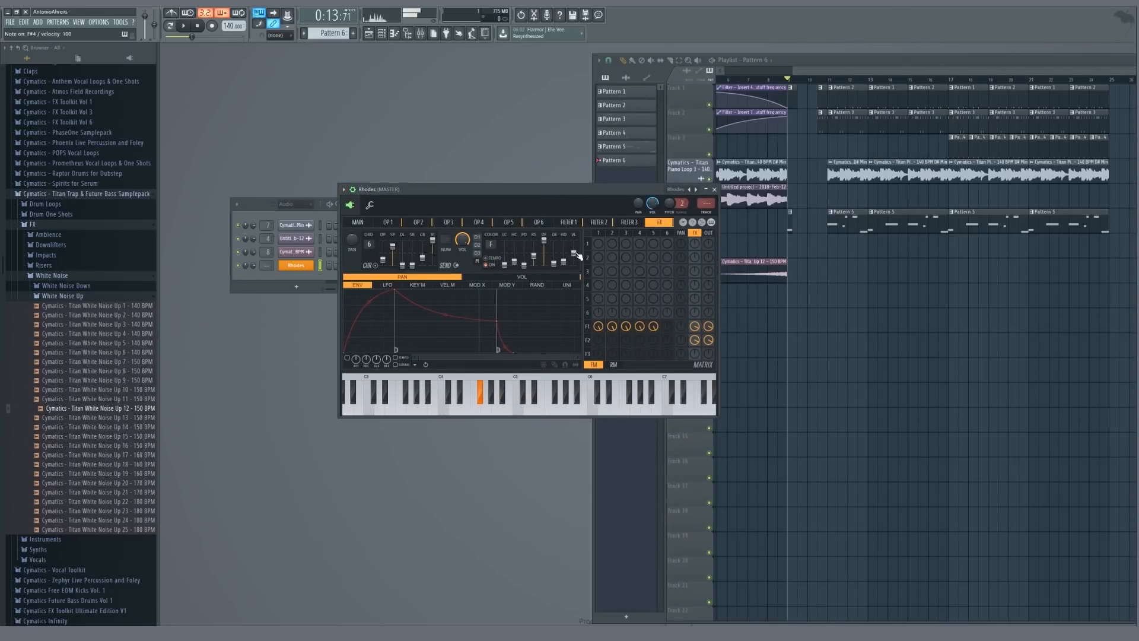
left_click(308, 264)
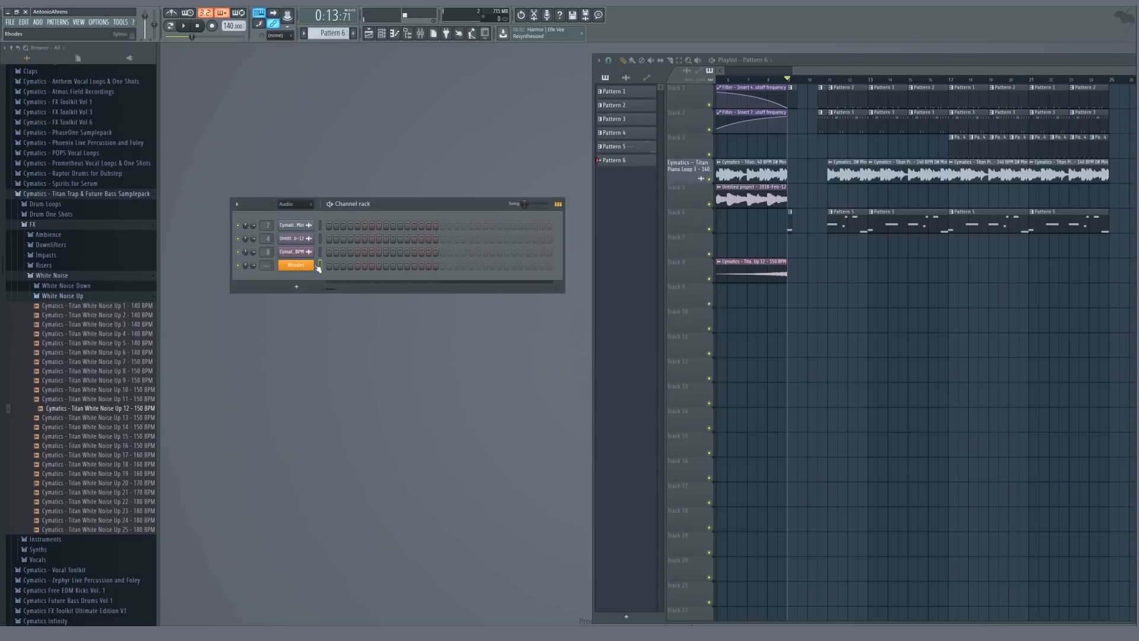
right_click(312, 263)
left_click(377, 267)
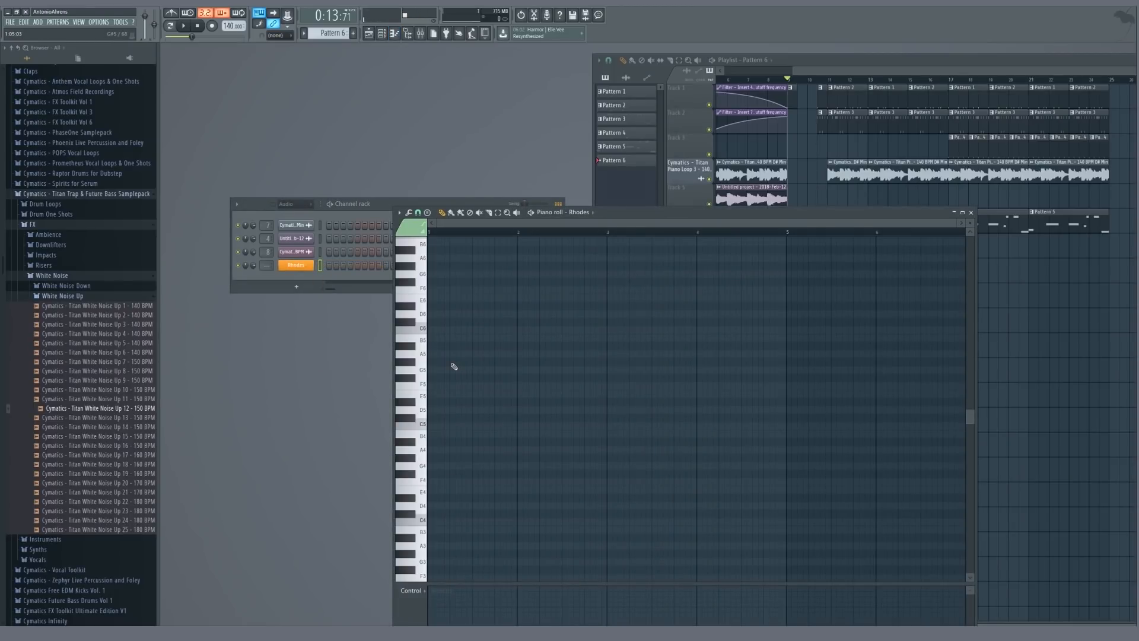
key("Escape")
- Place Pattern 6 on Track 5 at bar 9 and extend the clip to bar 13
scroll(793, 247, "up", 4)
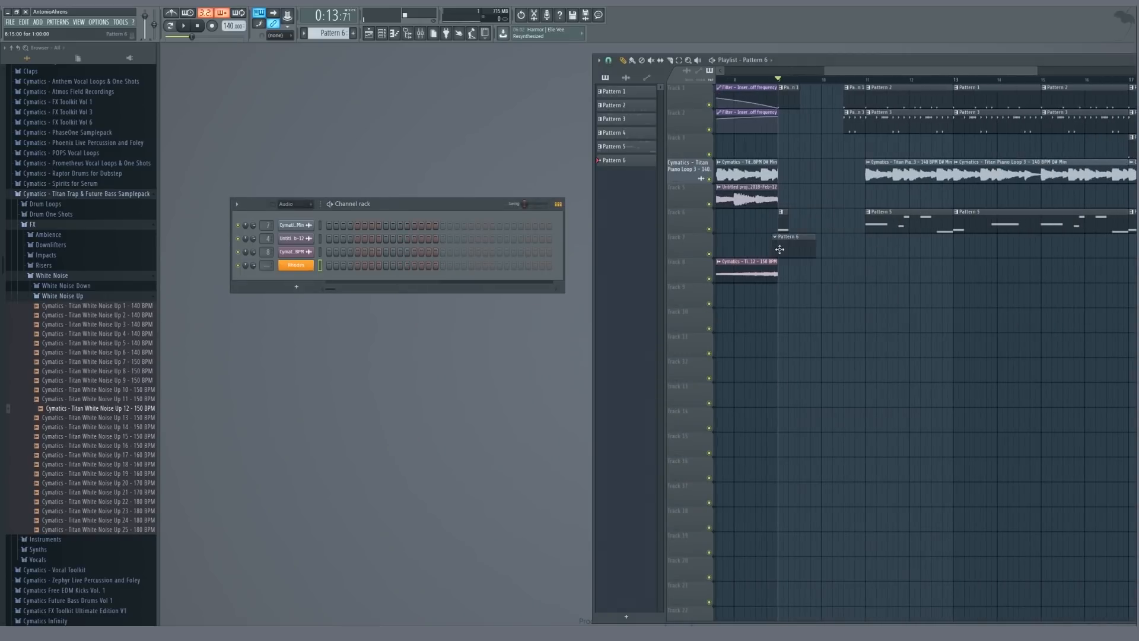
left_click(797, 191)
left_click_drag(819, 188, 947, 187)
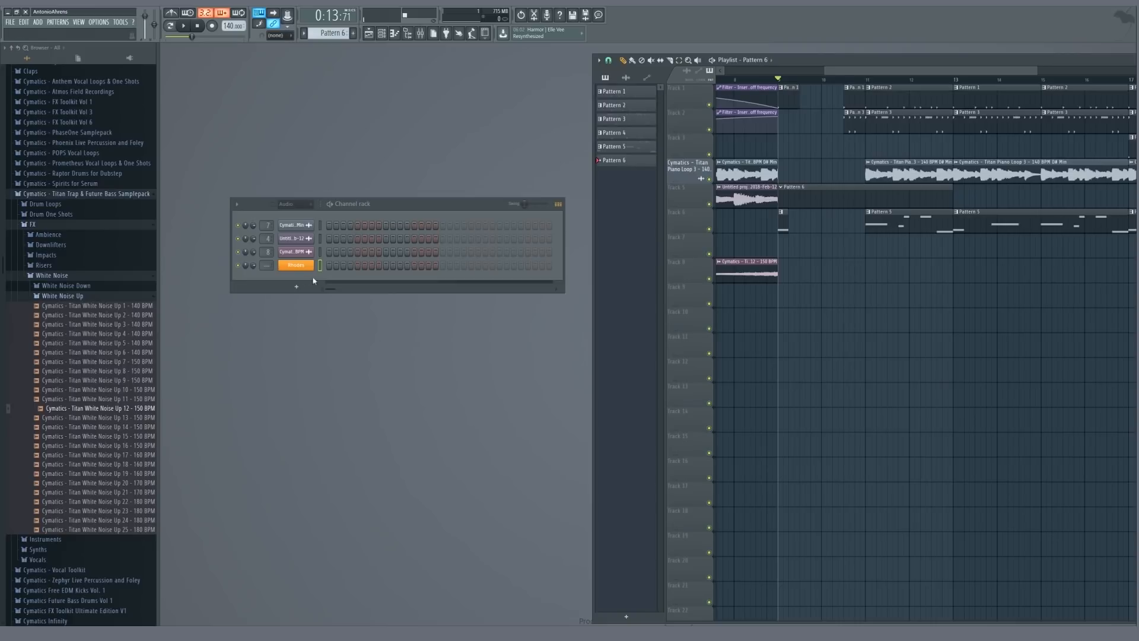
- Open the Rhodes channel's piano roll and add a two-step A#5 note at the start of bar 1
right_click(299, 265)
left_click(345, 266)
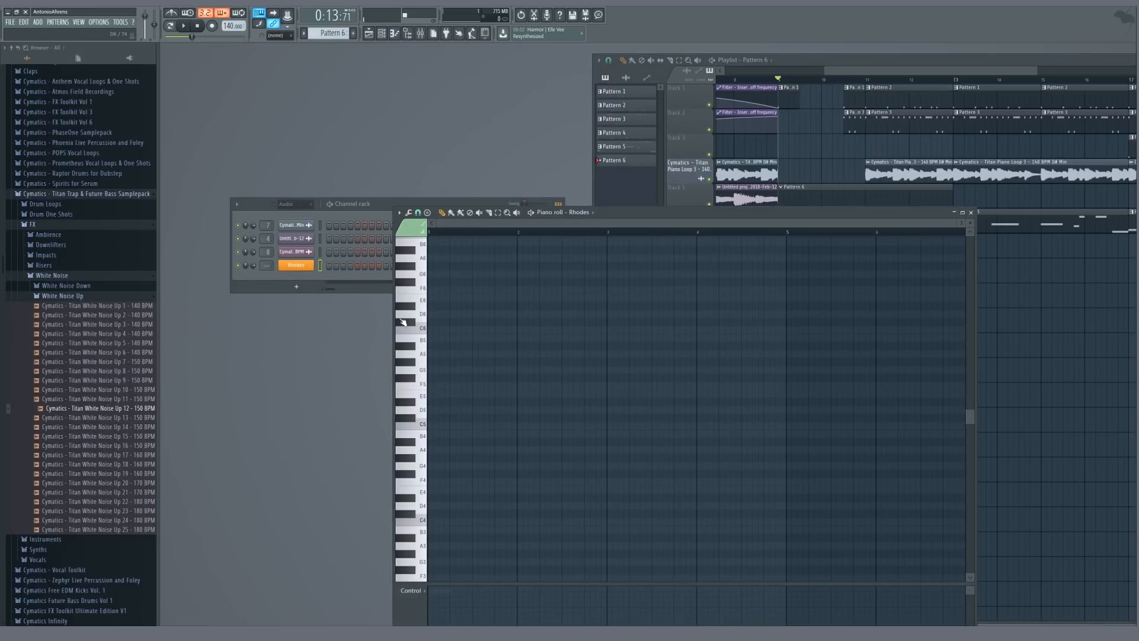
scroll(403, 321, "up", 3)
scroll(410, 380, "up", 4)
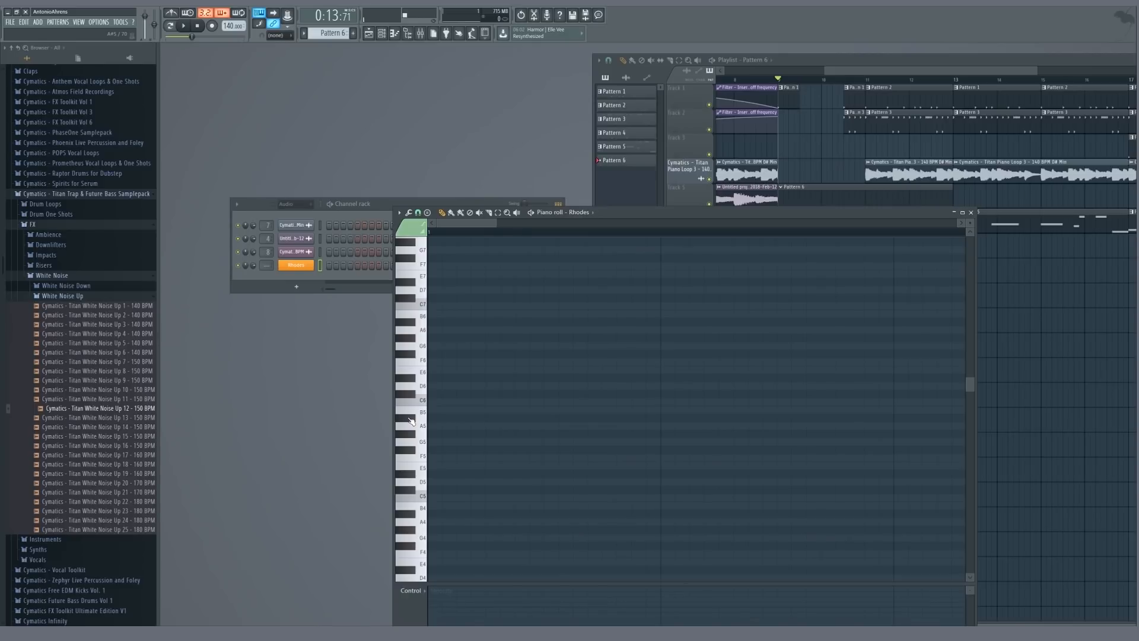
left_click(440, 417)
scroll(496, 419, "down", 2)
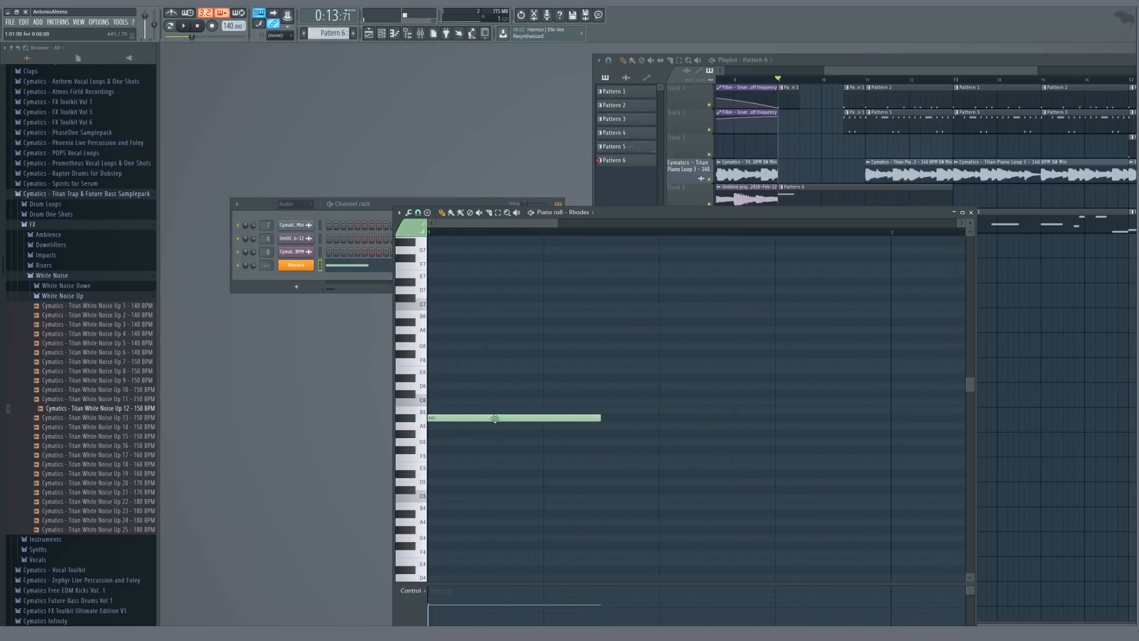
left_click_drag(584, 413, 489, 414)
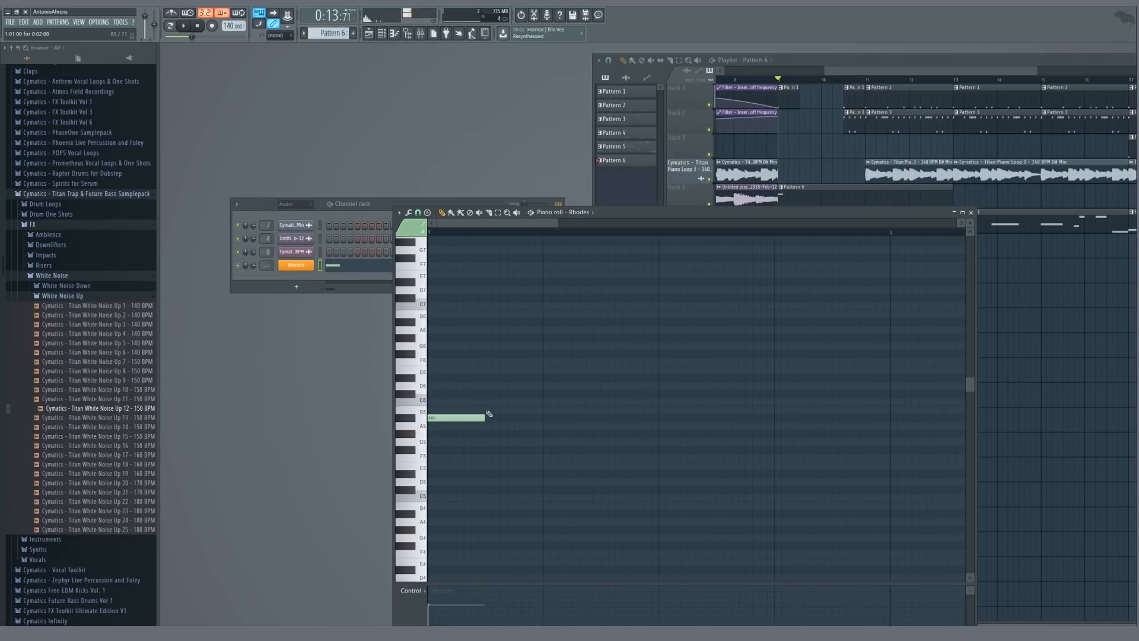
- Continue the Rhodes melody with G#5 notes on steps 3 and 9, F#5 on step 11, and a two-step F5 at bar 2
scroll(529, 436, "down", 2)
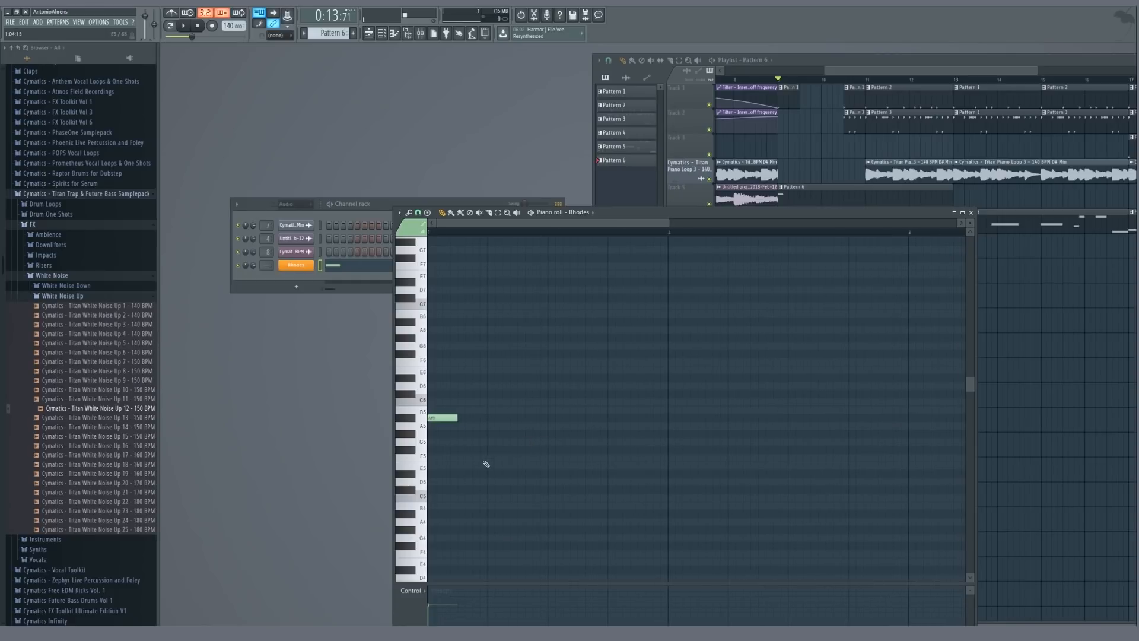
left_click_drag(458, 442, 459, 433)
left_click(547, 433)
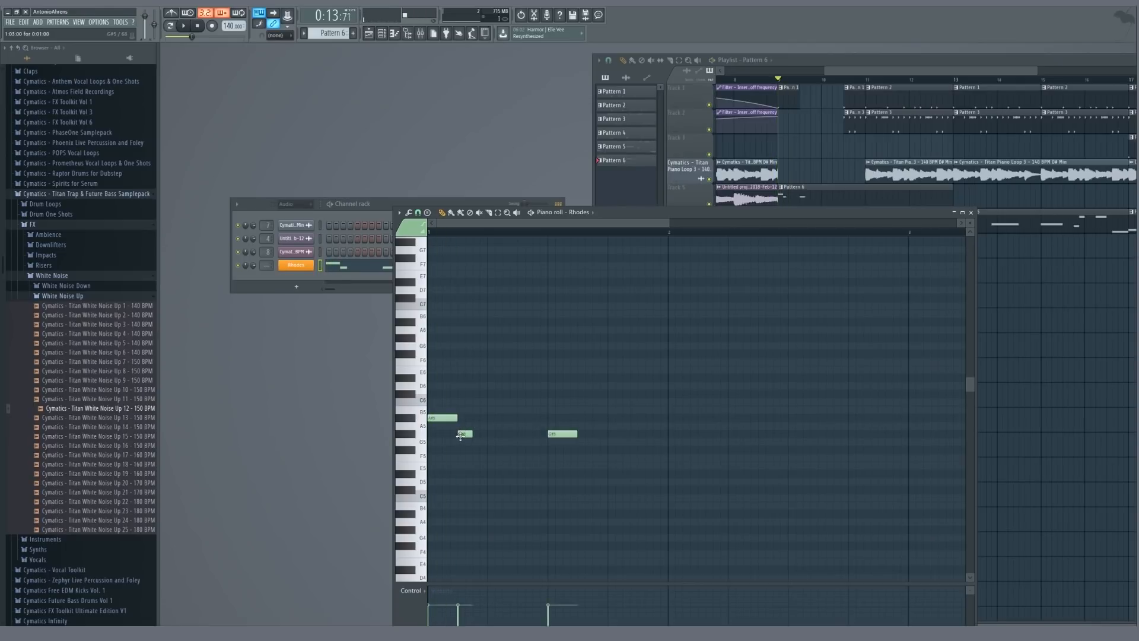
left_click(613, 459)
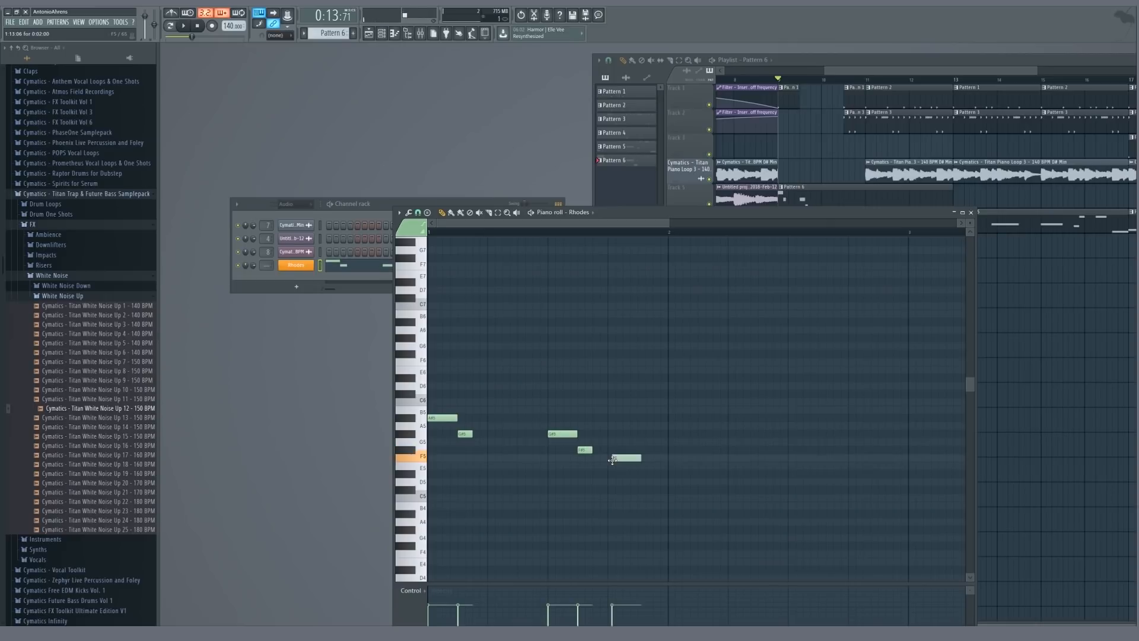
left_click_drag(613, 460, 683, 457)
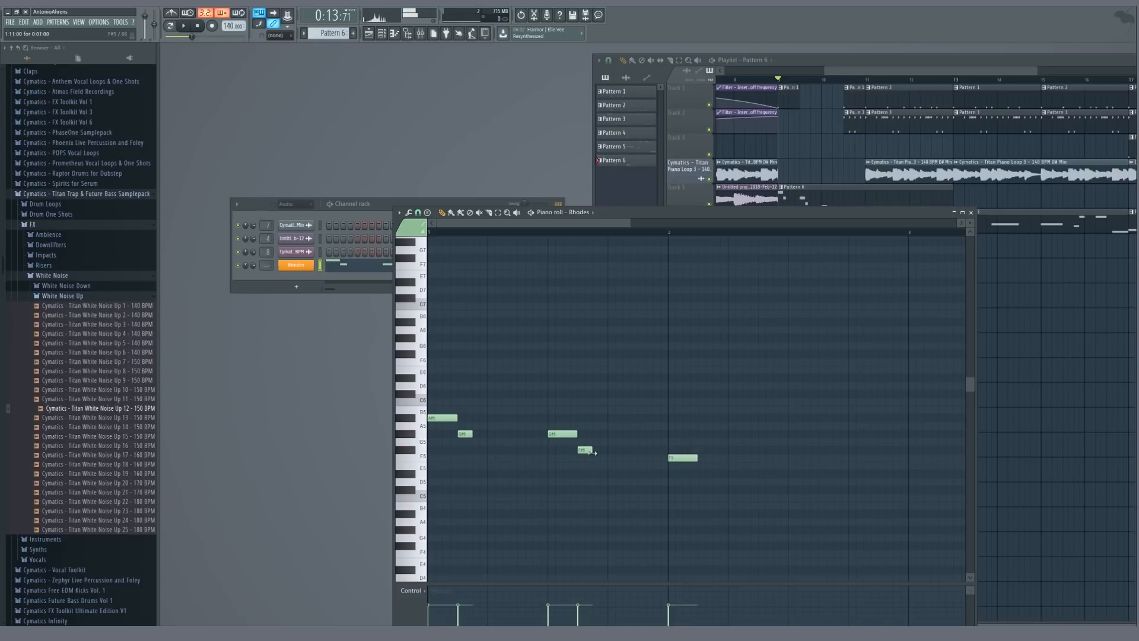
- Add a one-step D#5 note on step 3 of bar 2 in the Rhodes melody and play it back
key("space")
scroll(482, 438, "down", 2)
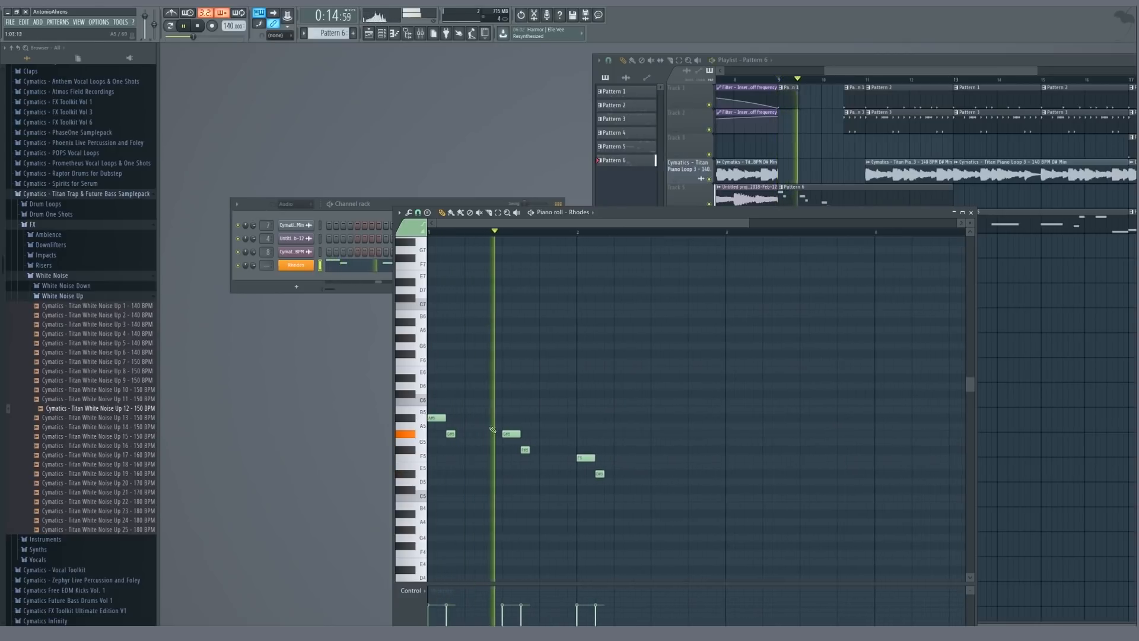
scroll(527, 411, "down", 5)
scroll(530, 403, "down", 2)
key("space")
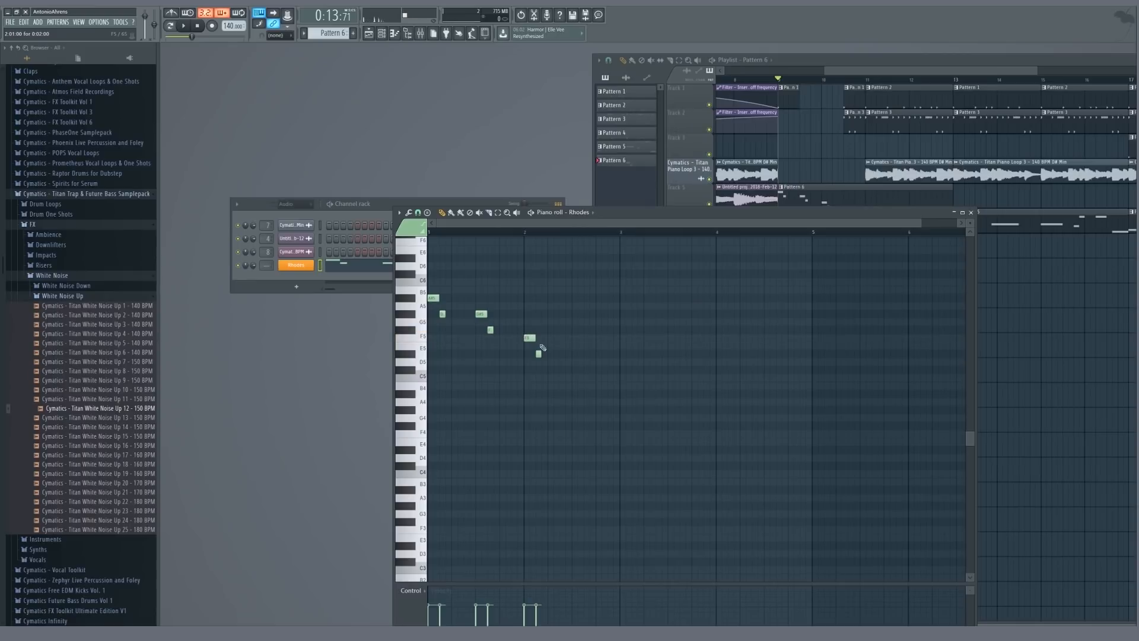
- Add a two-step C#5 on step 9 and a one-step A#4 on step 11 of bar 2, and play back the melody
scroll(578, 391, "up", 4)
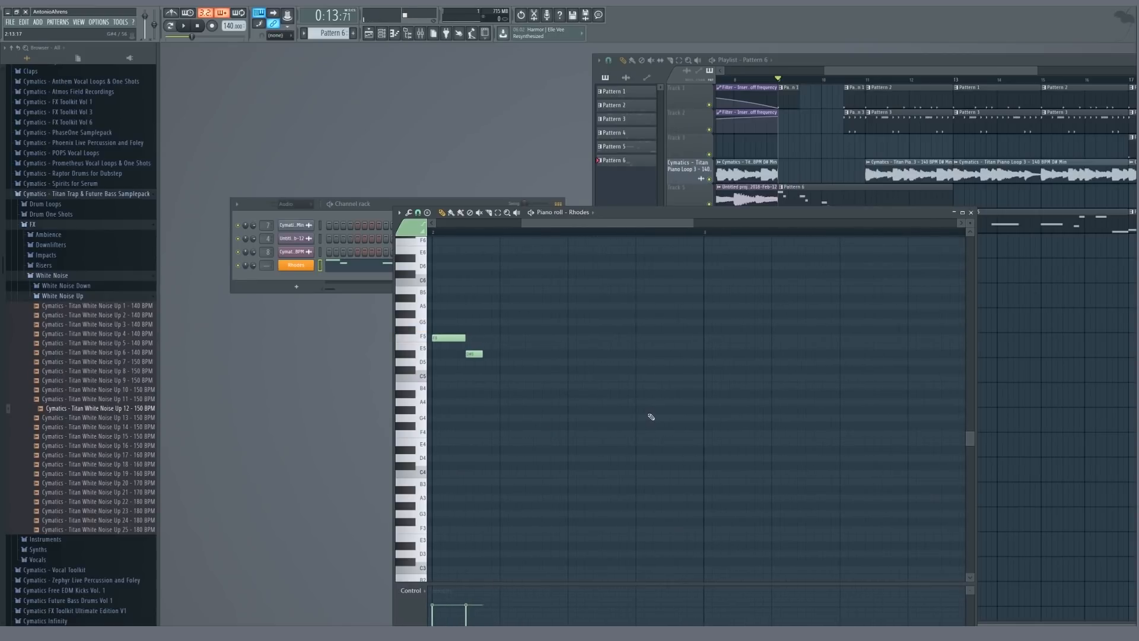
scroll(623, 413, "left", 2)
left_click(603, 466)
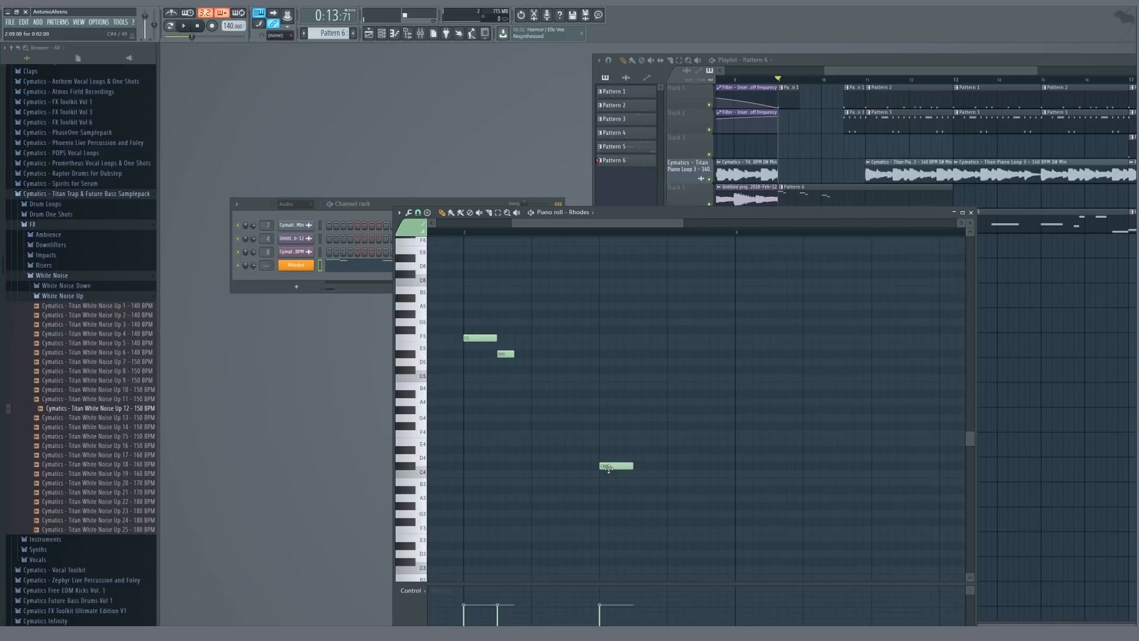
left_click_drag(608, 469, 608, 373)
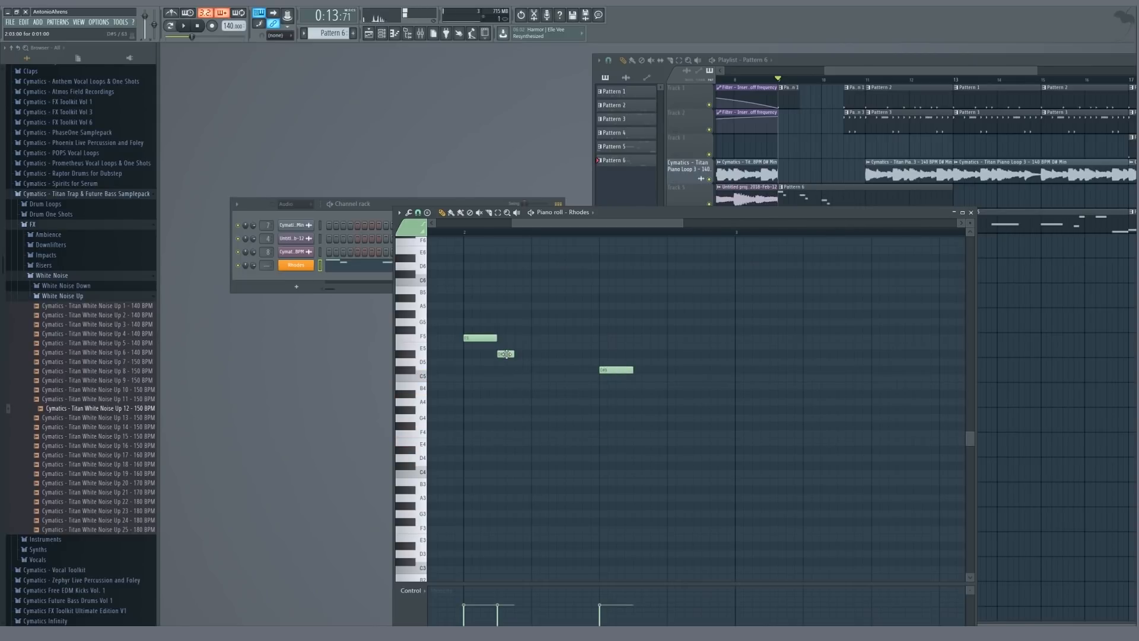
left_click_drag(655, 415, 638, 389)
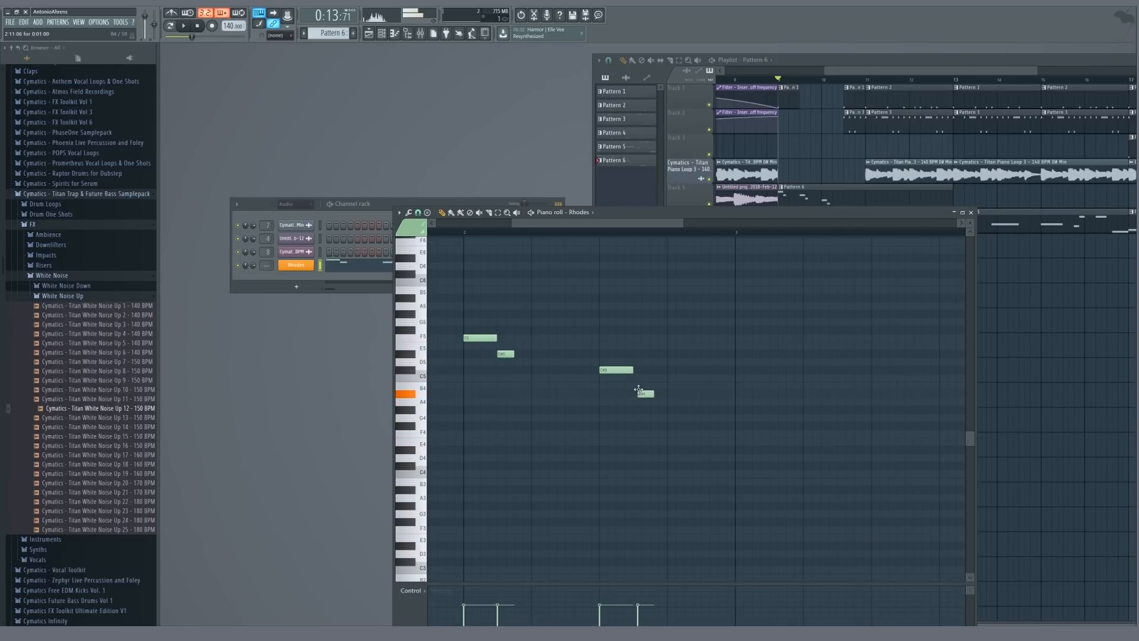
key("space")
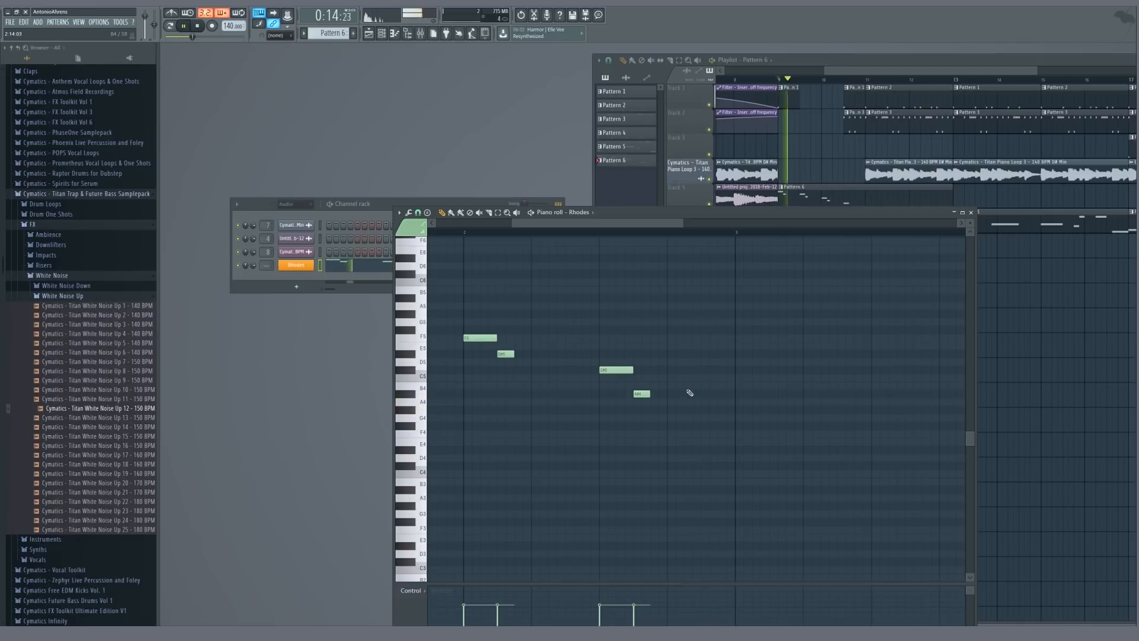
scroll(629, 386, "down", 3)
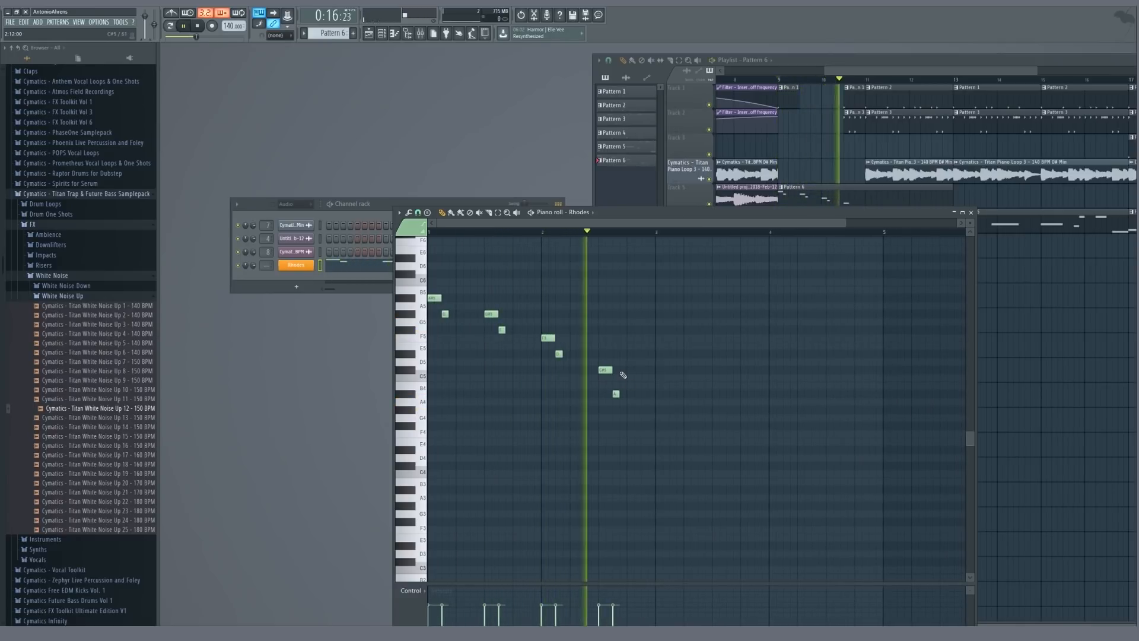
key("space")
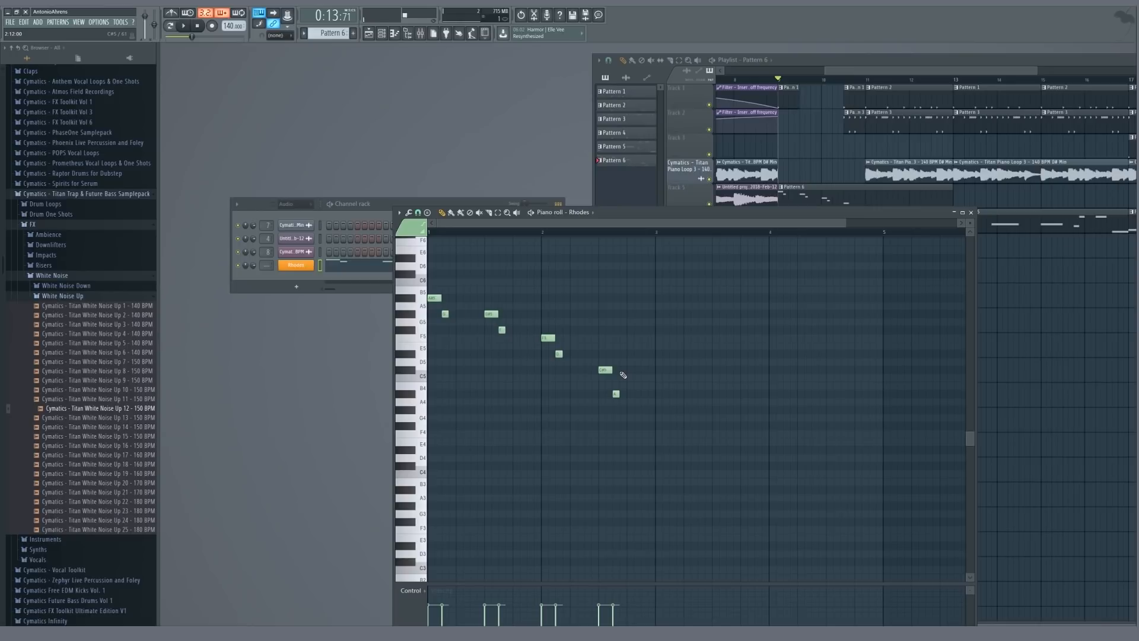
- Add a one-step G#4 note on step 15 of bar 2
scroll(696, 406, "up", 2)
left_click_drag(597, 418, 603, 409)
scroll(717, 408, "down", 3)
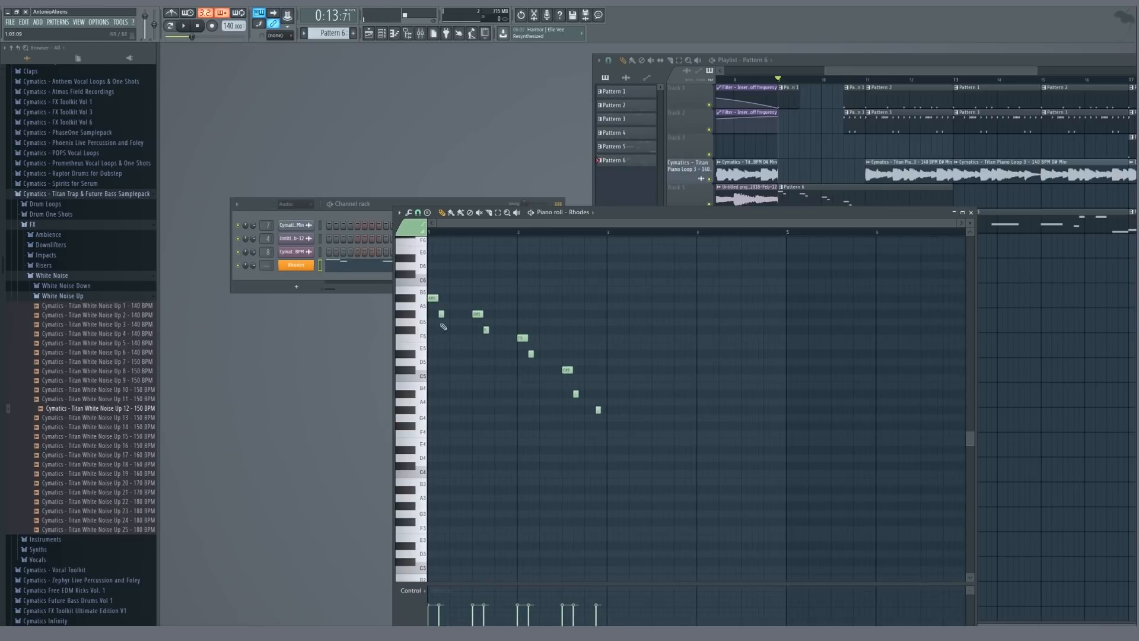
- Add short G#5, F#5 and D#5 grace notes under the A#5, bar 1 step 9 G#5 and bar 2 F5, starting the A#5 slightly later
scroll(429, 307, "up", 8)
left_click(429, 314)
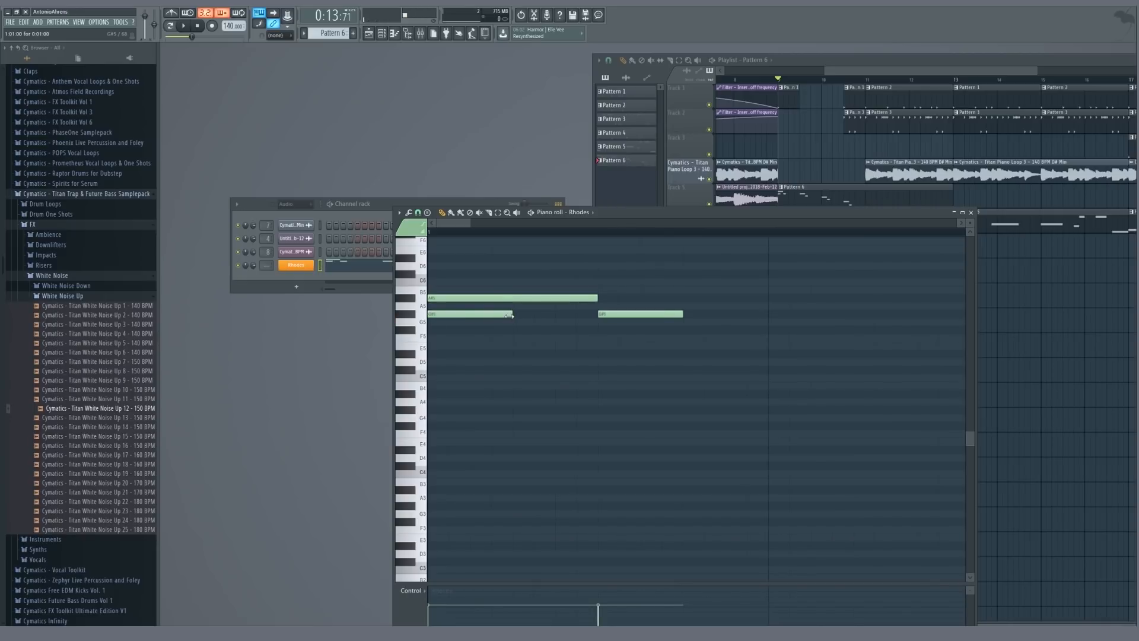
left_click_drag(452, 300, 474, 301)
scroll(433, 314, "down", 4)
scroll(618, 330, "up", 2)
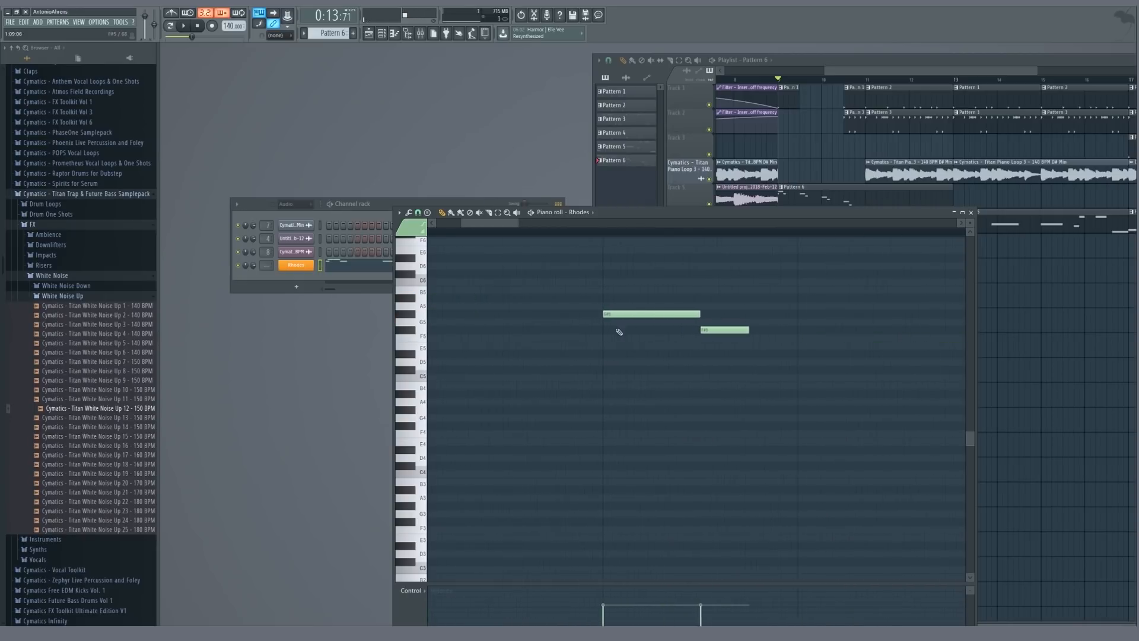
scroll(589, 330, "down", 4)
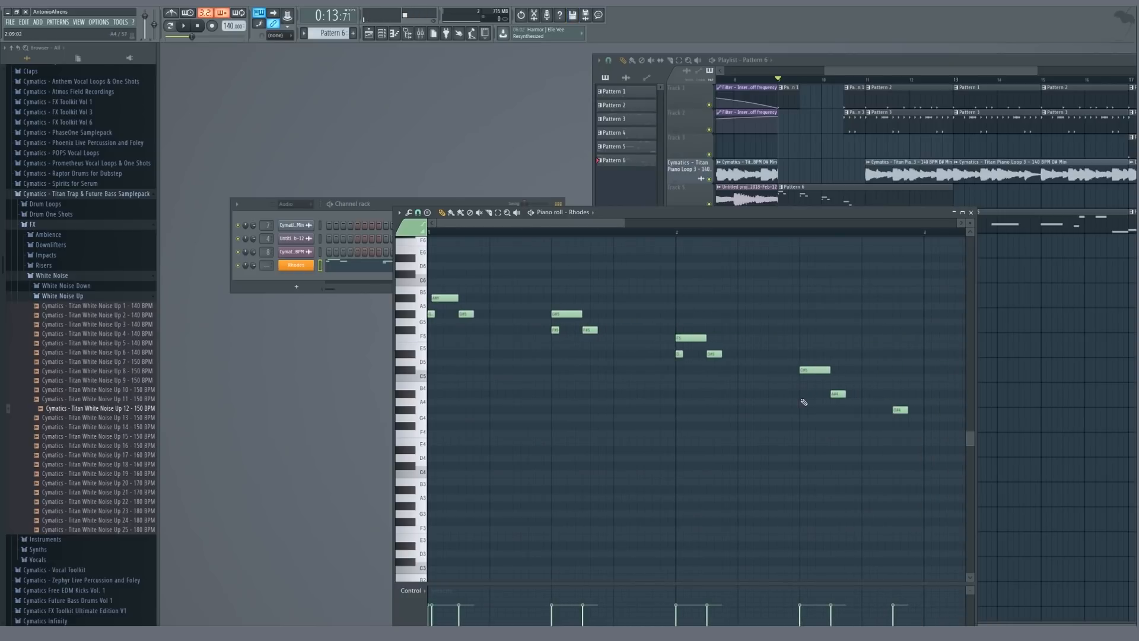
- Add a short A#4 under the bar 2 C#5, and shift the bar 1 step 9 G#5 slightly later, trimming its end to meet the F#5
scroll(542, 318, "up", 4)
left_click(624, 315)
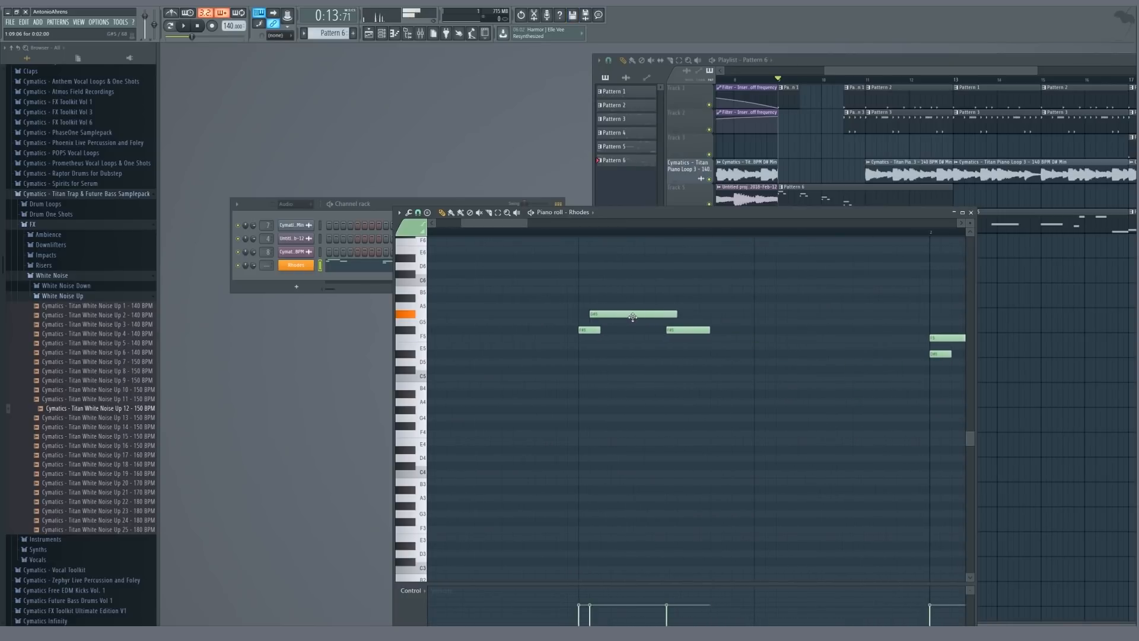
left_click_drag(682, 315, 665, 313)
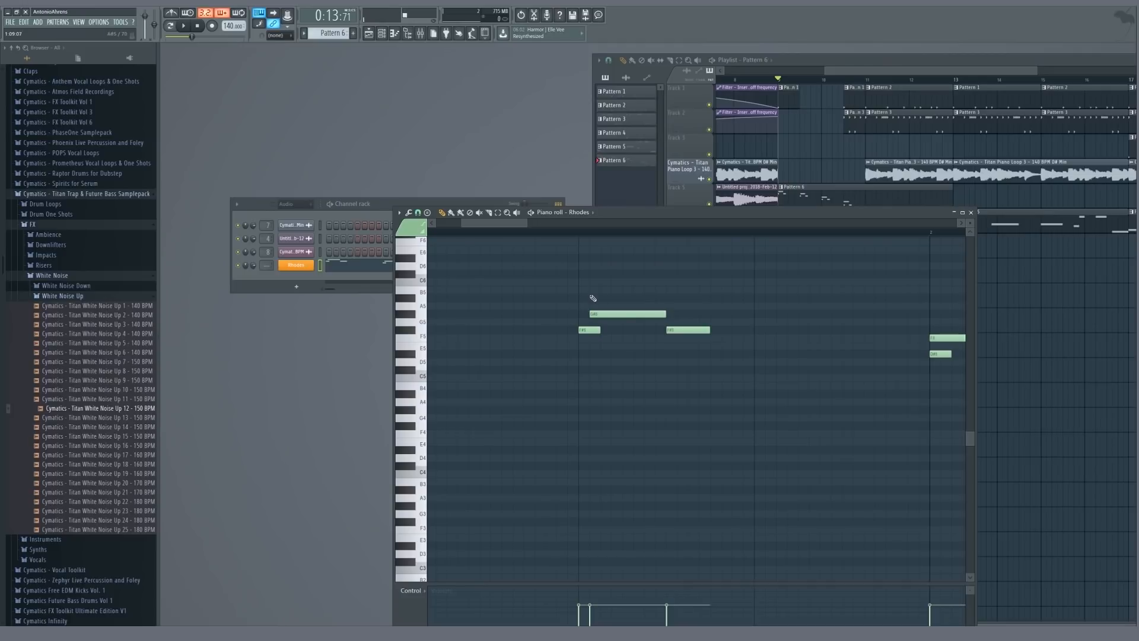
- Start the bar 2 F5 and C#5 slightly after their grace notes, trim the F5 to end where the D#5 begins, and play back the melody
scroll(593, 299, "up", 3)
scroll(525, 322, "down", 5)
scroll(709, 338, "up", 3)
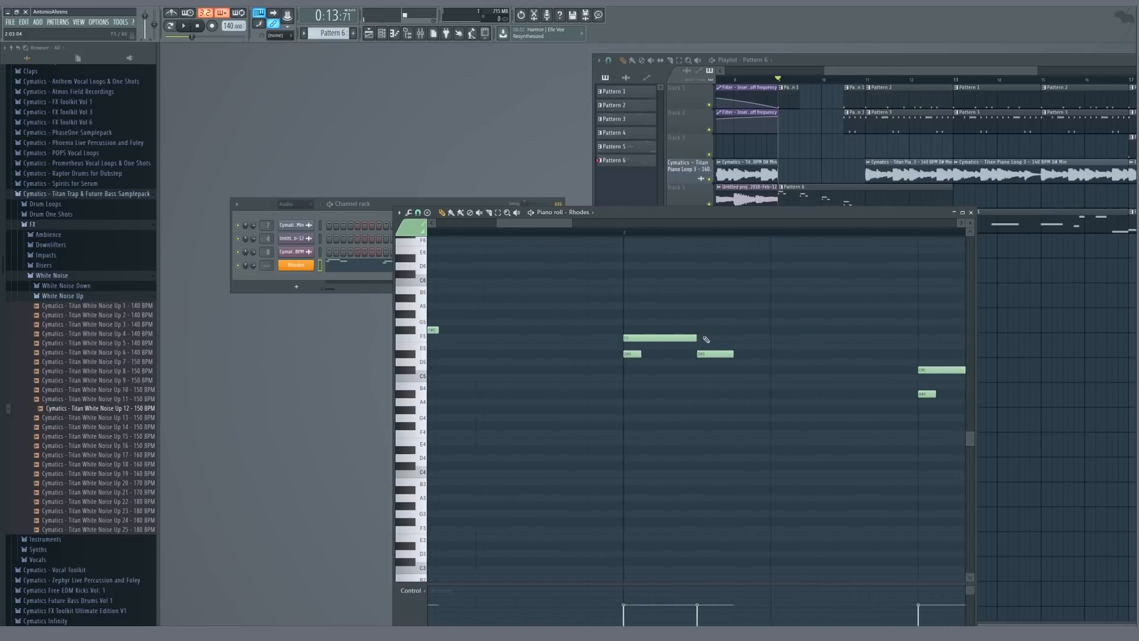
left_click_drag(695, 338, 684, 337)
scroll(609, 344, "down", 4)
scroll(693, 370, "up", 3)
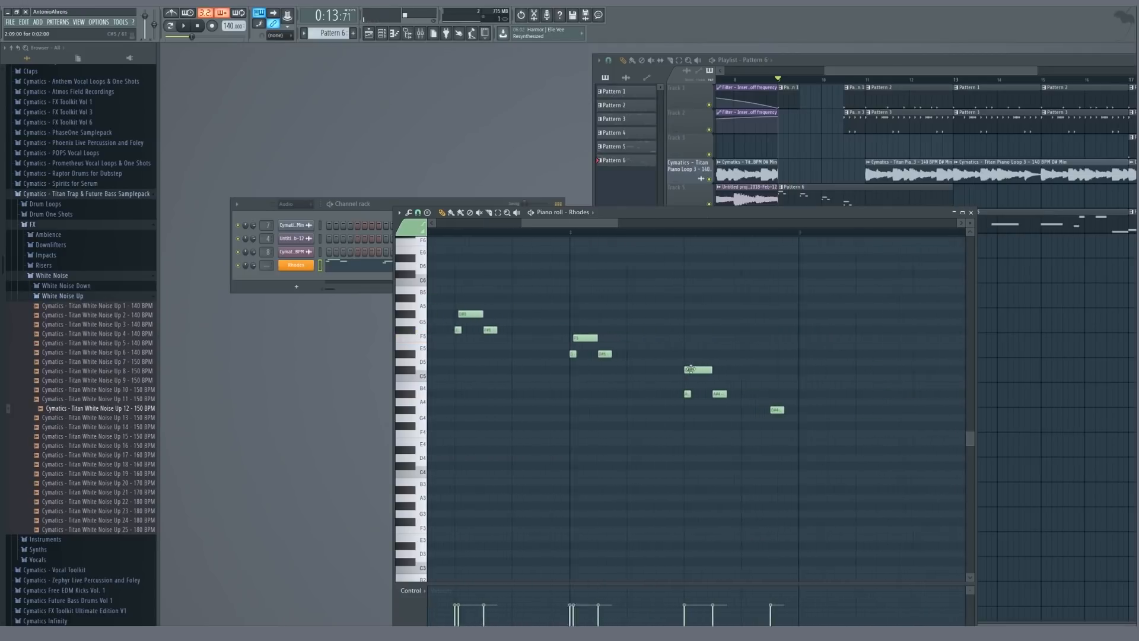
scroll(488, 249, "down", 4)
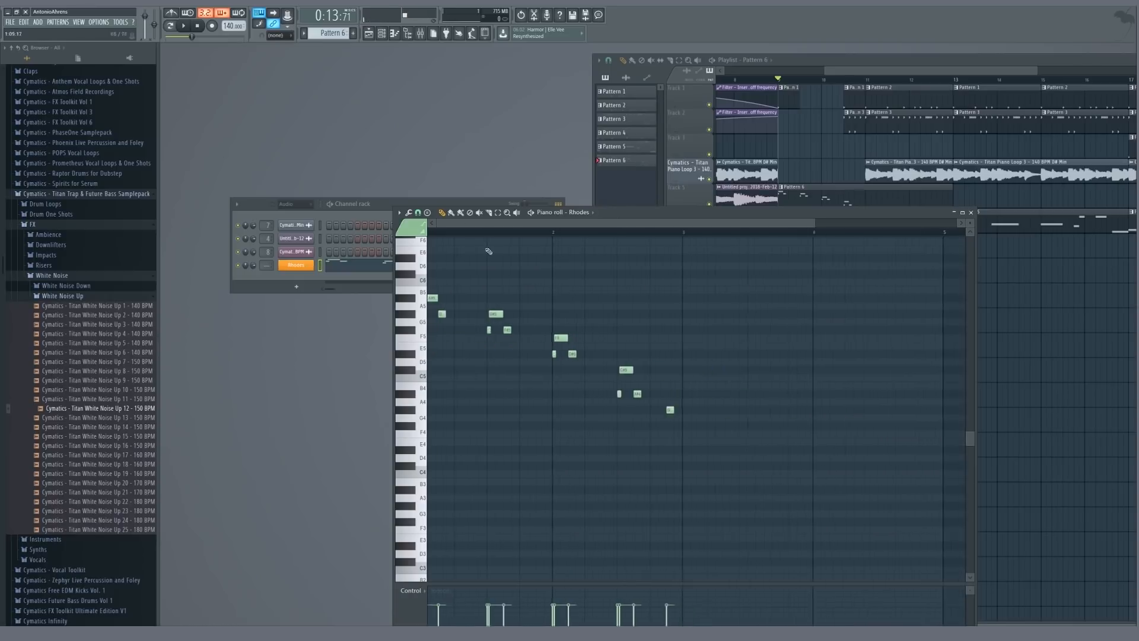
key("space")
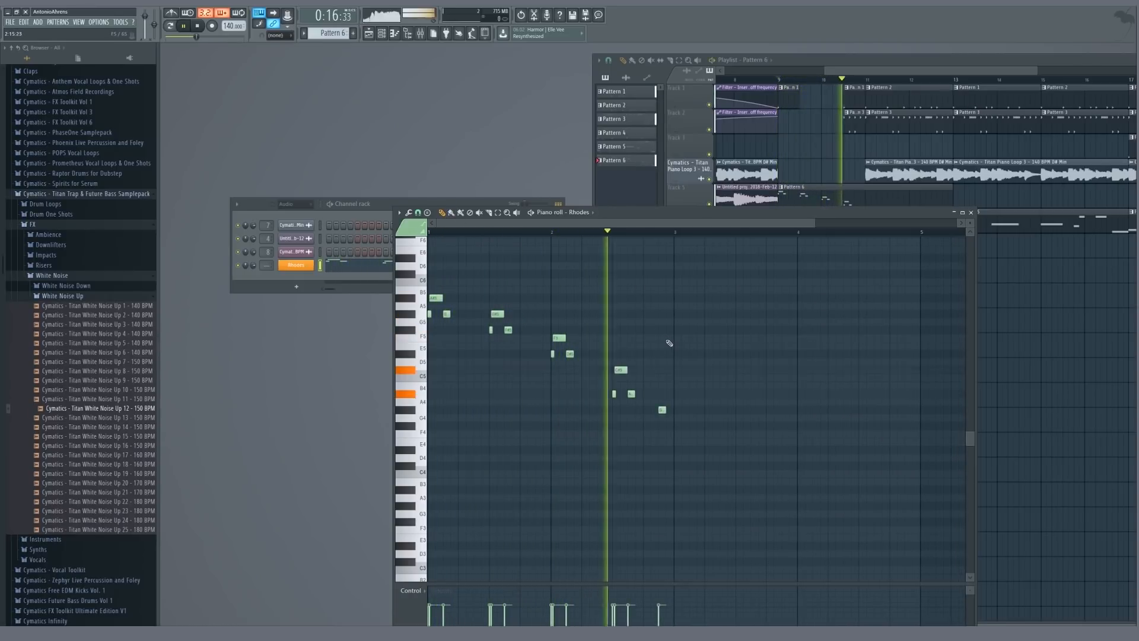
key("space")
- Add a two-step A#4 at the start of bar 3 and a one-step G#4 on step 3
scroll(596, 379, "down", 2)
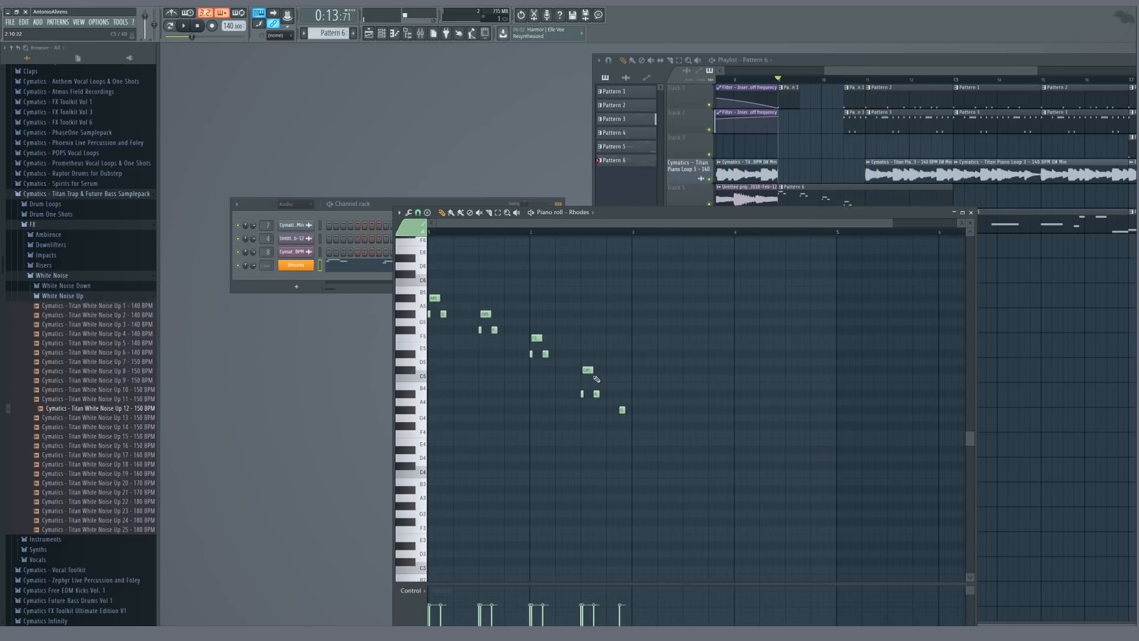
scroll(617, 385, "up", 3)
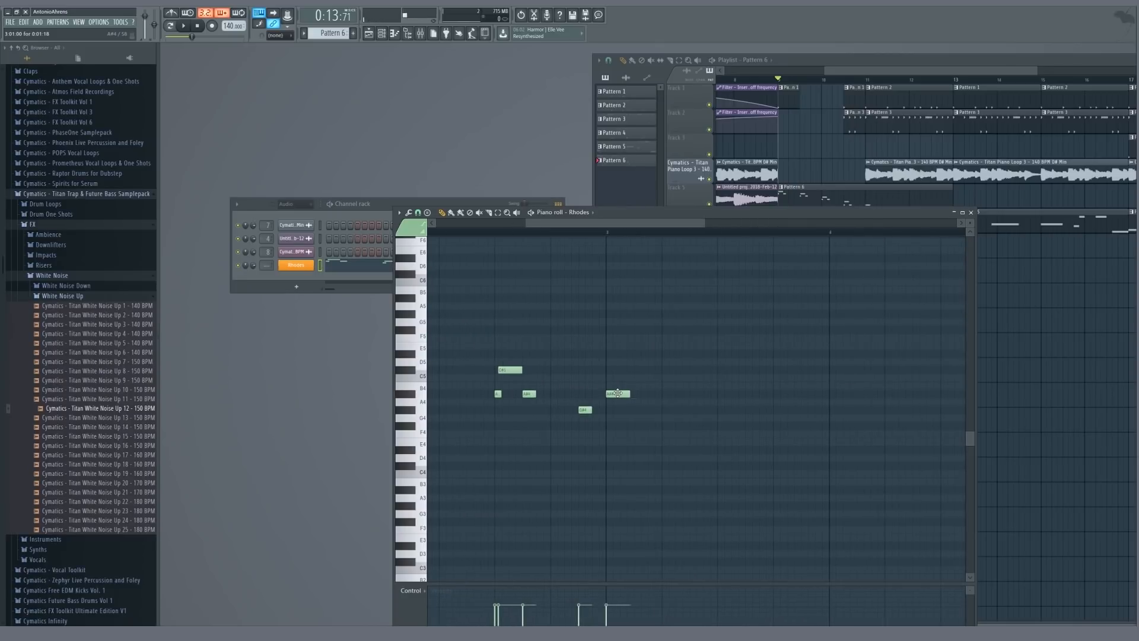
scroll(618, 393, "up", 3)
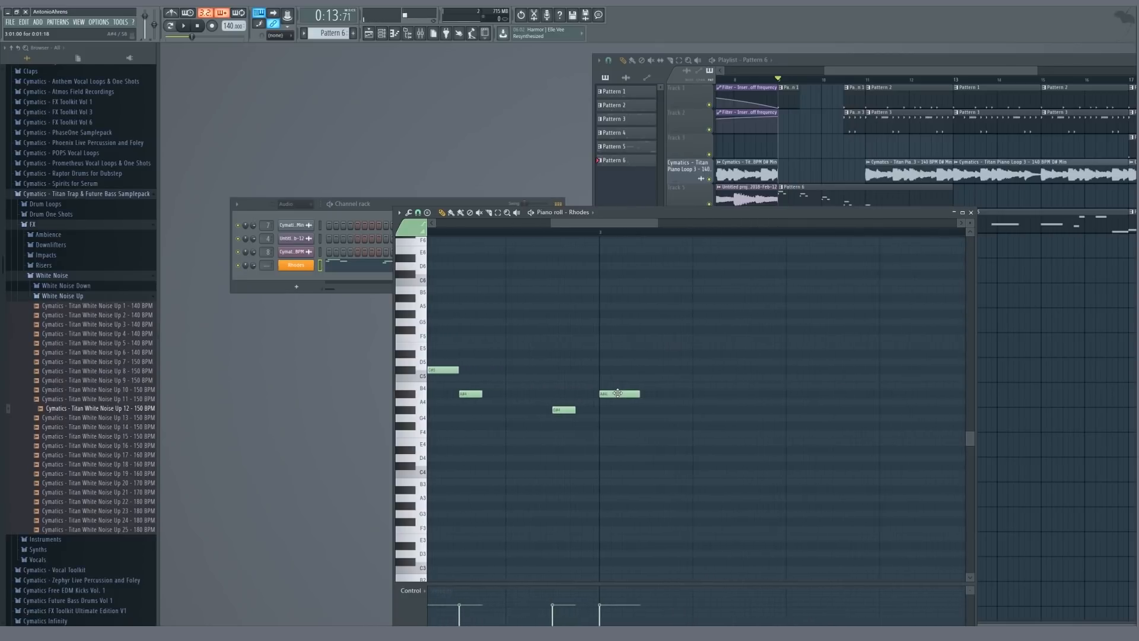
left_click(658, 409)
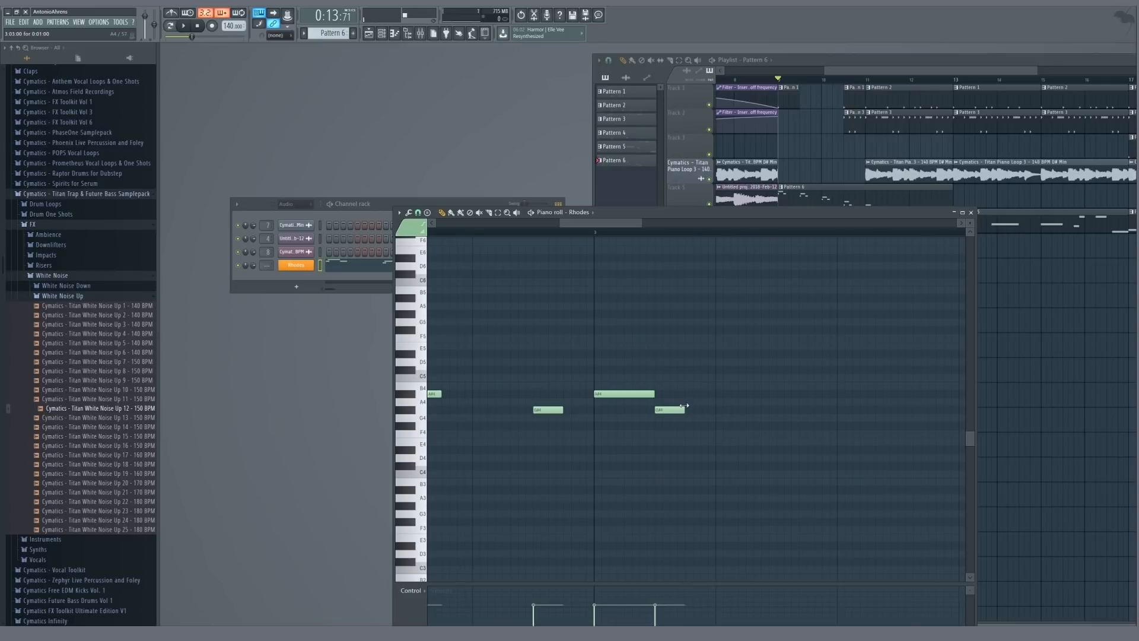
- Continue bar 3 with a one-step A#4 on step 5 and a one-step C#5 on step 7
left_click(721, 394)
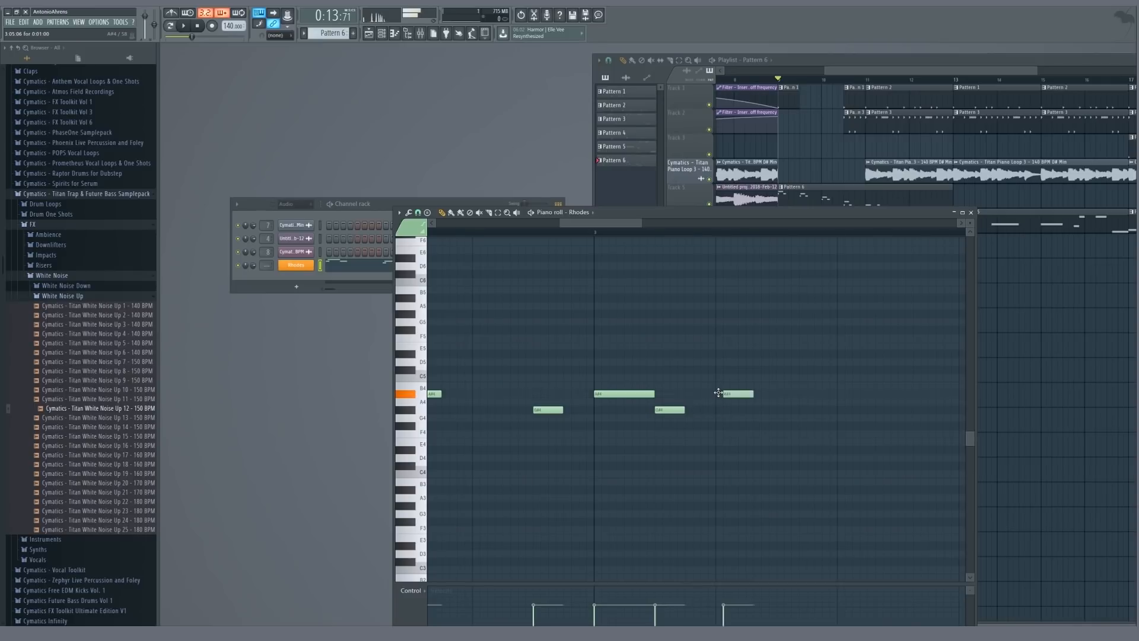
left_click(783, 371)
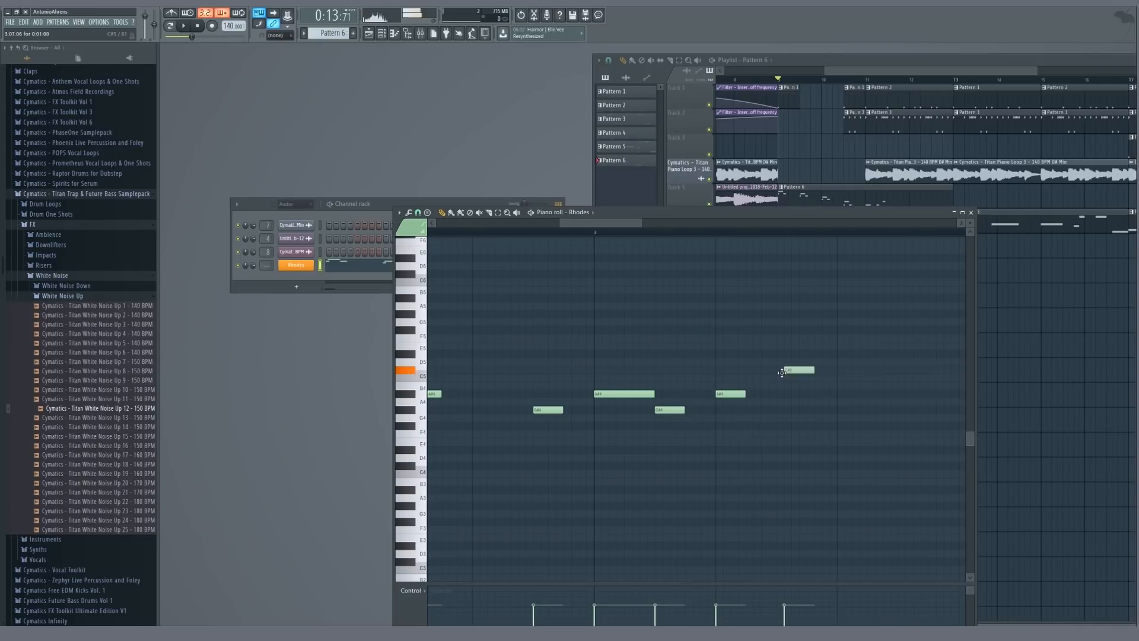
mouse_move(782, 373)
left_mouse_down()
mouse_move(777, 360)
mouse_move(781, 376)
left_mouse_up()
scroll(678, 375, "down", 1)
scroll(680, 375, "down", 2)
scroll(734, 384, "up", 3)
left_click_drag(628, 368, 620, 367)
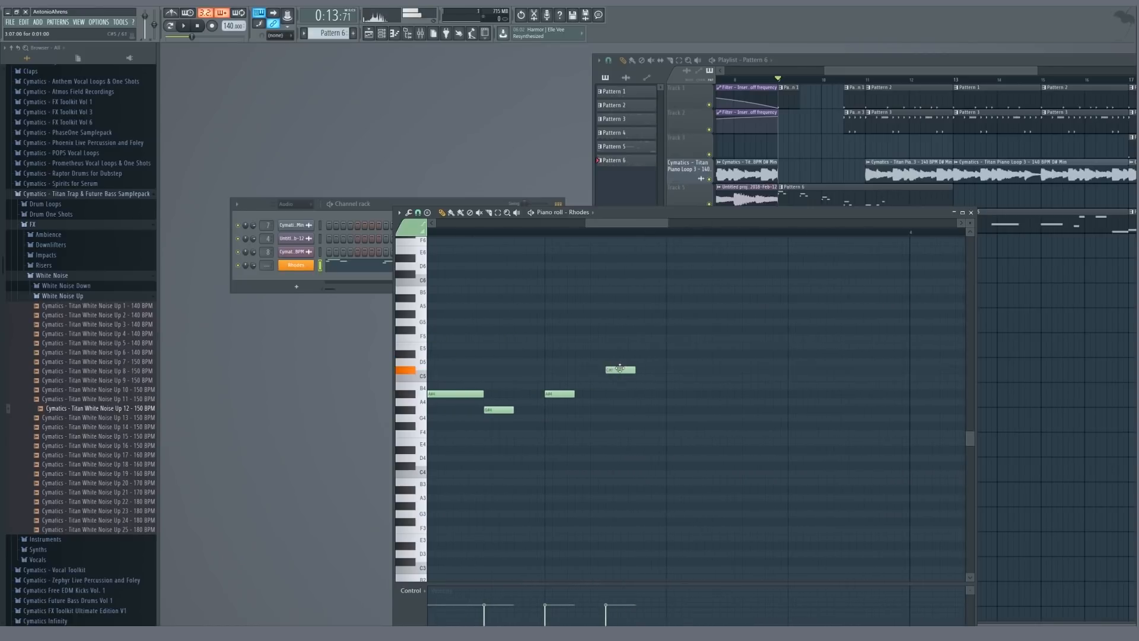
- Add one-step notes to bar 3: A#4 on step 9, G#4 on step 11 and A#4 on step 13
scroll(643, 382, "down", 2)
left_click(652, 394)
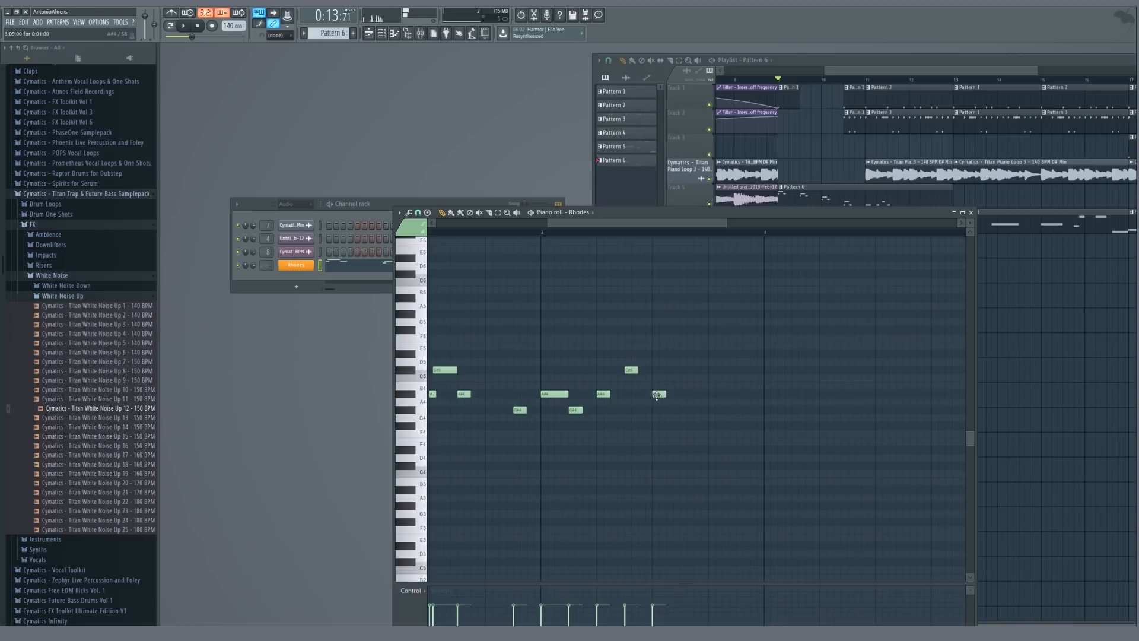
left_click(684, 410)
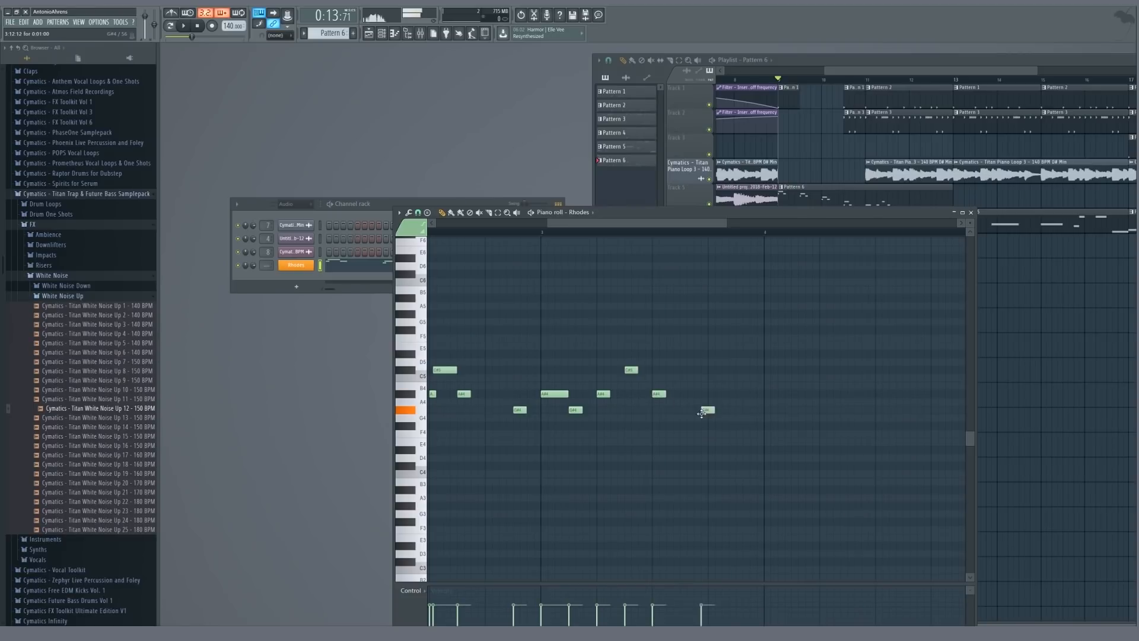
left_click(710, 394)
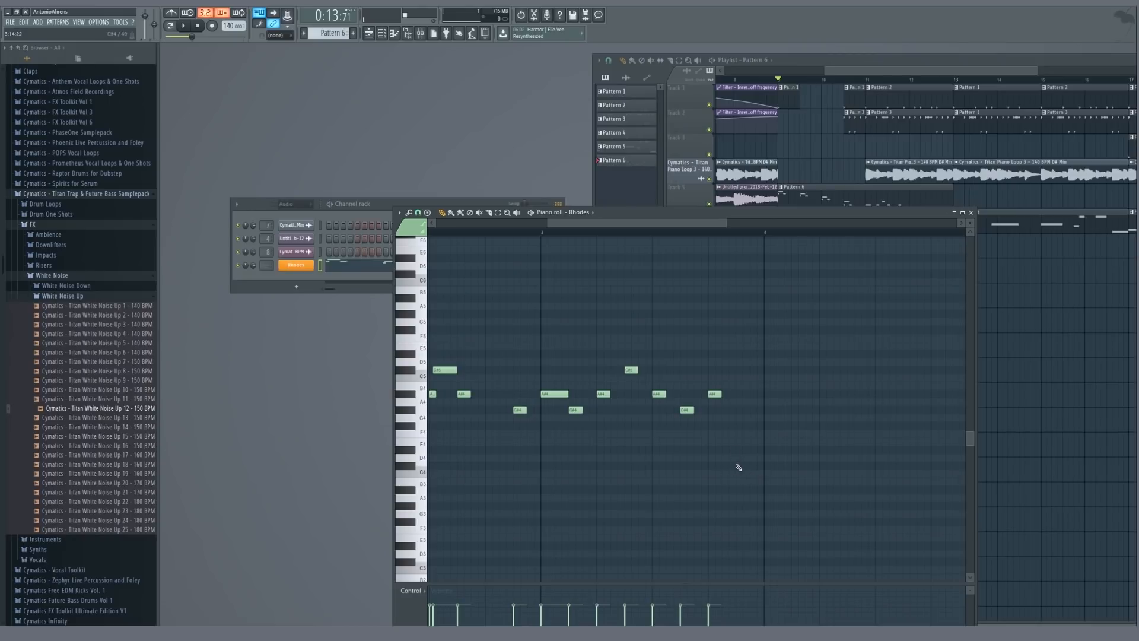
- Add four-step F4 notes on step 15 of bar 3 and step 5 of bar 4
left_click(740, 433)
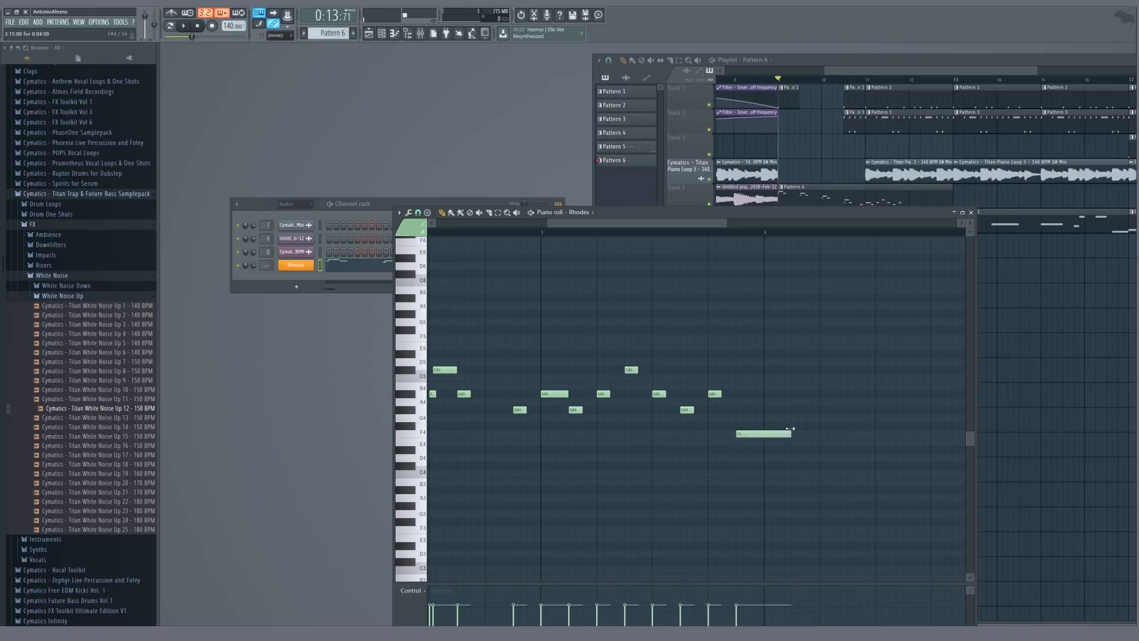
scroll(790, 429, "right", 3)
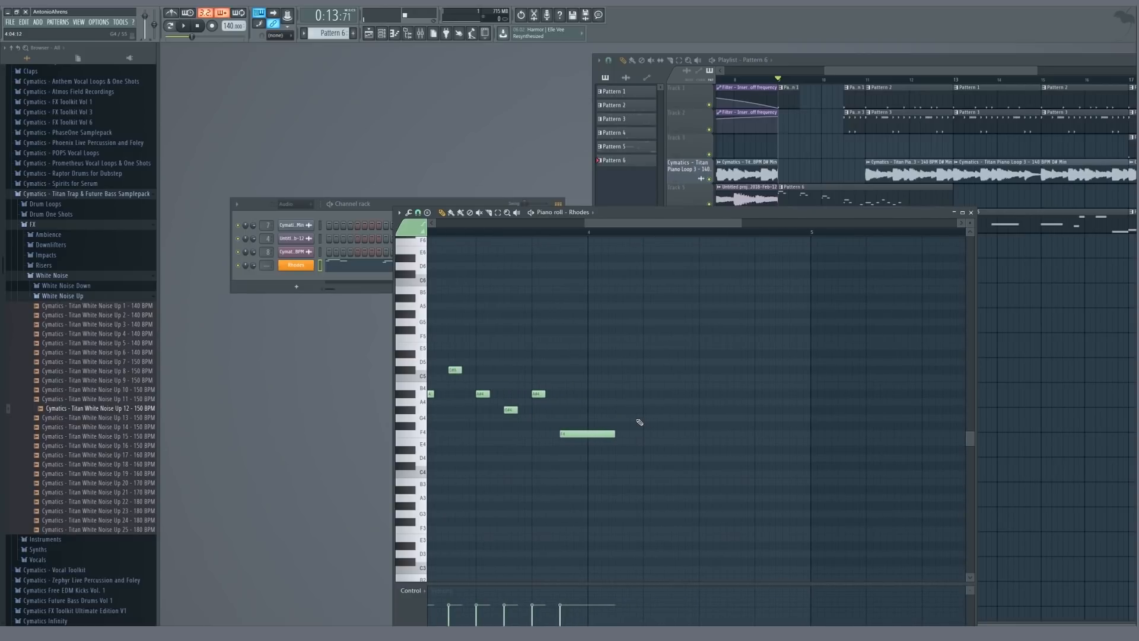
left_click(641, 434)
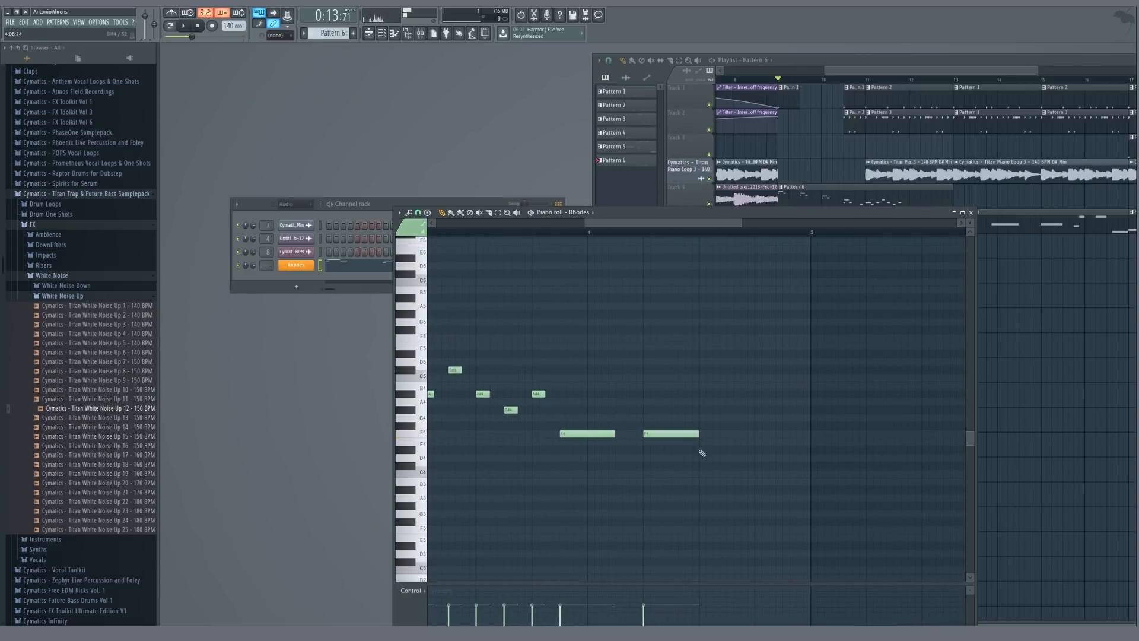
- Add a C#4 note on step 11 of bar 4, trim it to about three and a half steps, and play back the melody
left_click(719, 466)
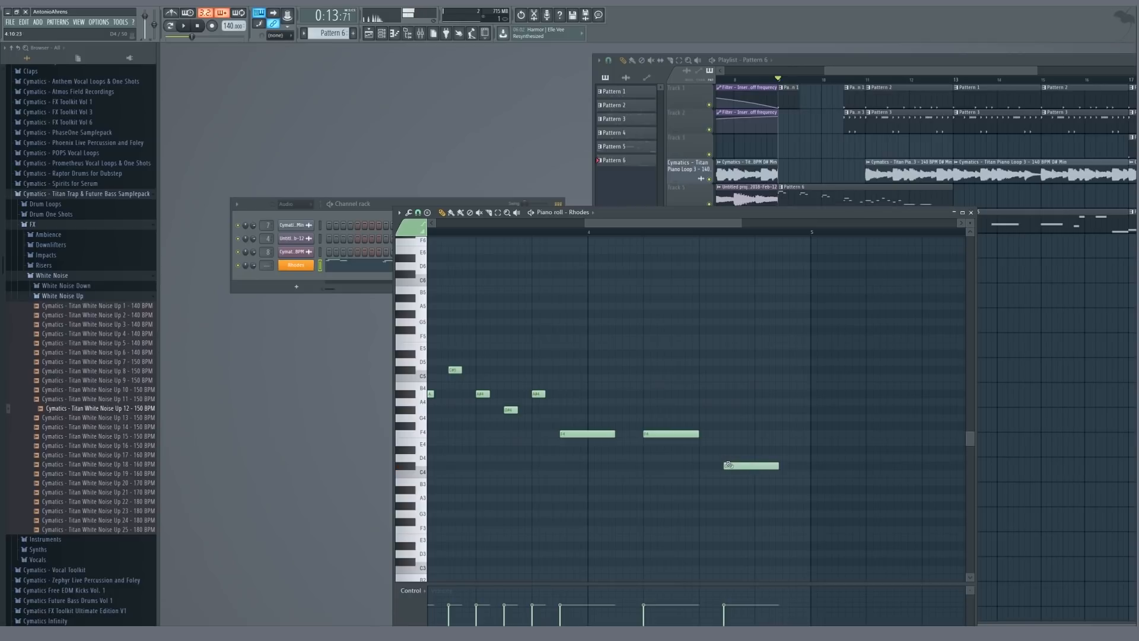
key("space")
mouse_move(778, 466)
left_mouse_down()
mouse_move(741, 465)
mouse_move(776, 465)
left_mouse_up()
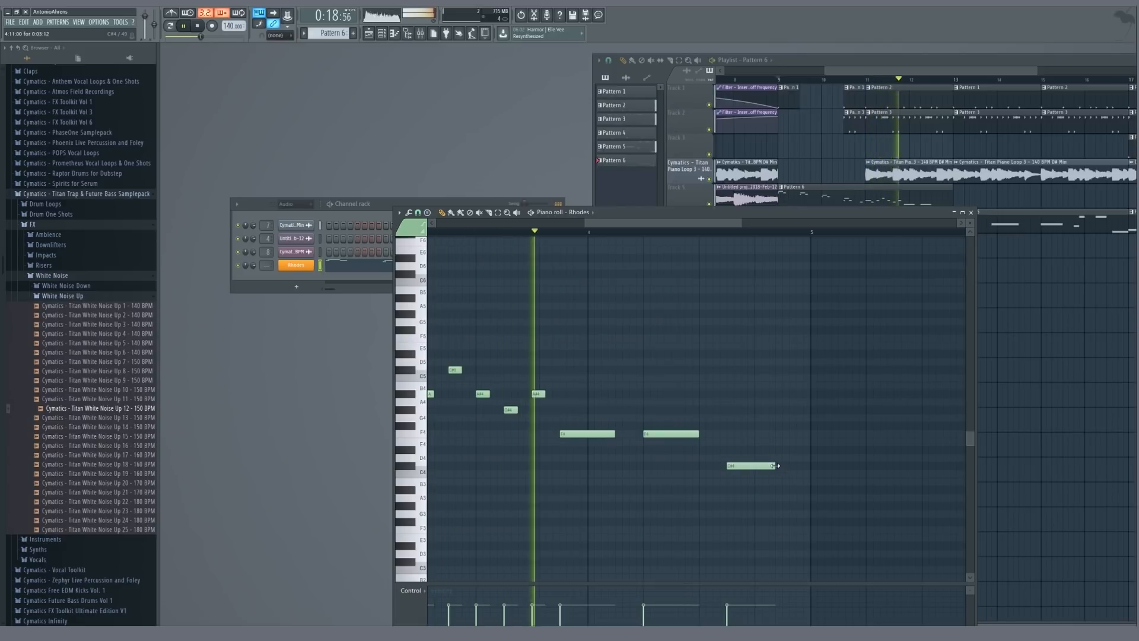
scroll(736, 435, "down", 3, "ctrl")
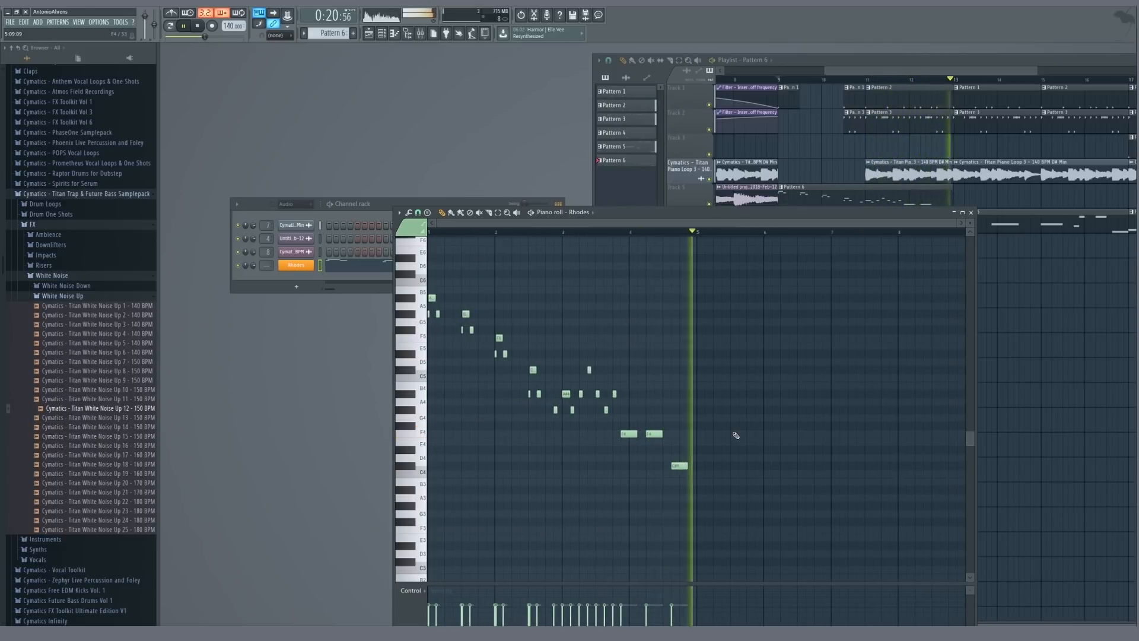
- Place the C#4 note of bar 4 exactly on step 11 after trying it on step 9, and play back the melody
key("space")
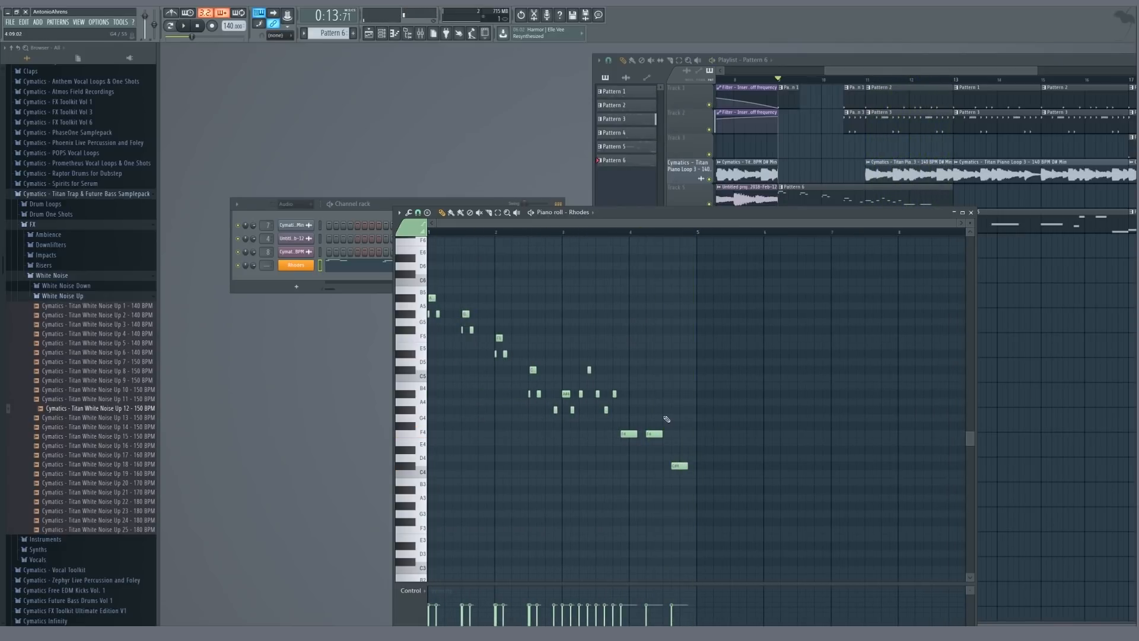
scroll(666, 419, "up", 3, "ctrl")
key("space")
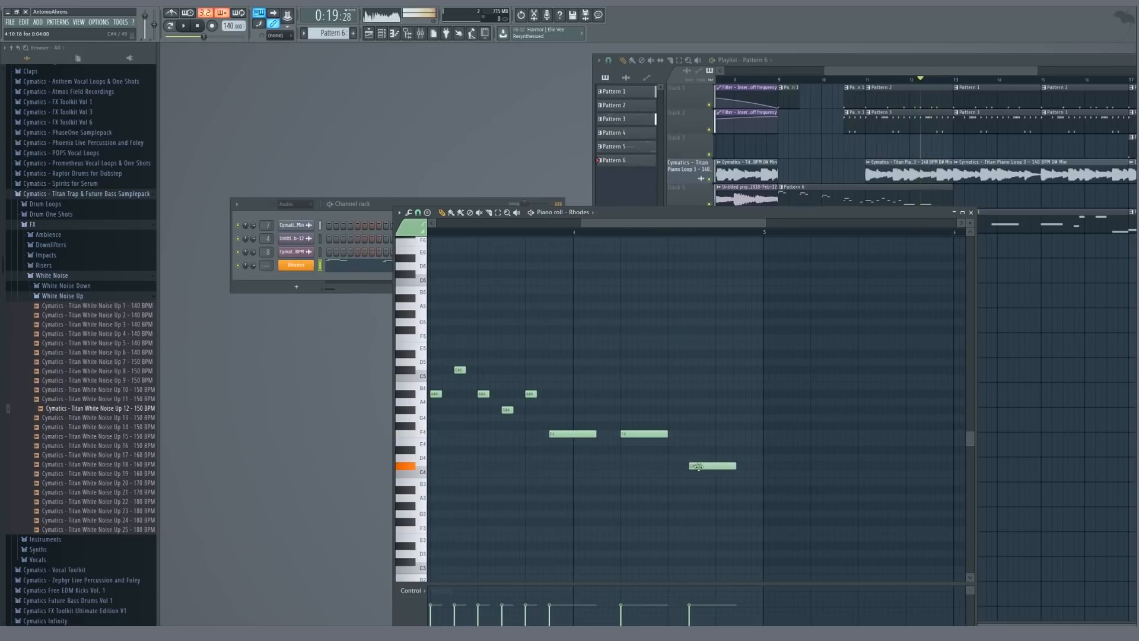
left_click_drag(699, 467, 677, 466)
key("space")
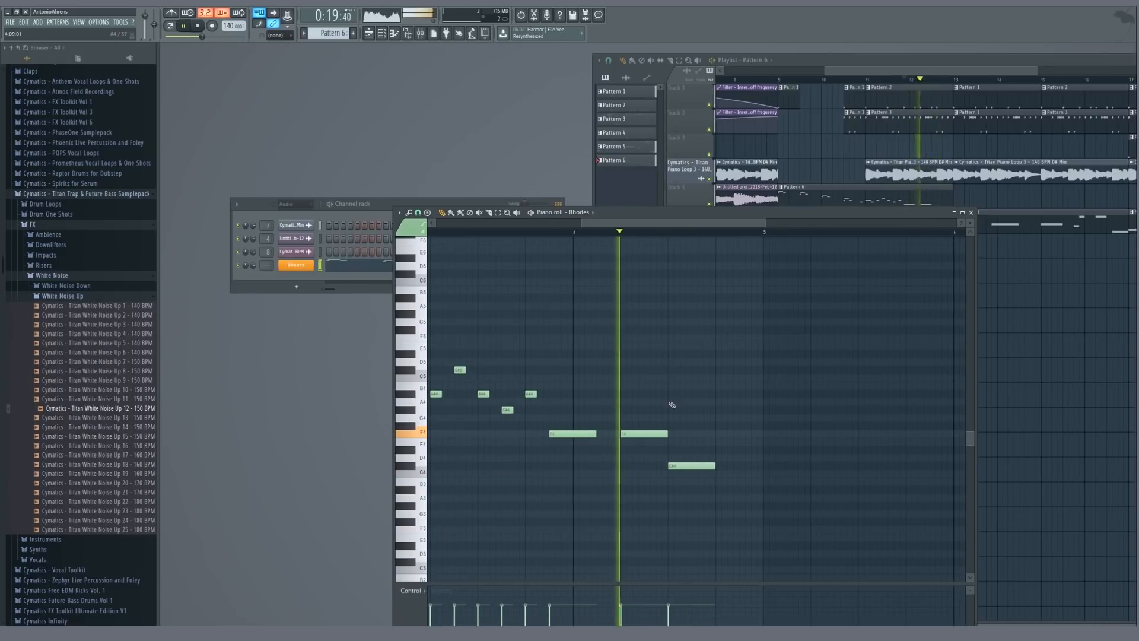
key("space")
left_click_drag(692, 468, 716, 466)
scroll(756, 438, "down", 4, "ctrl")
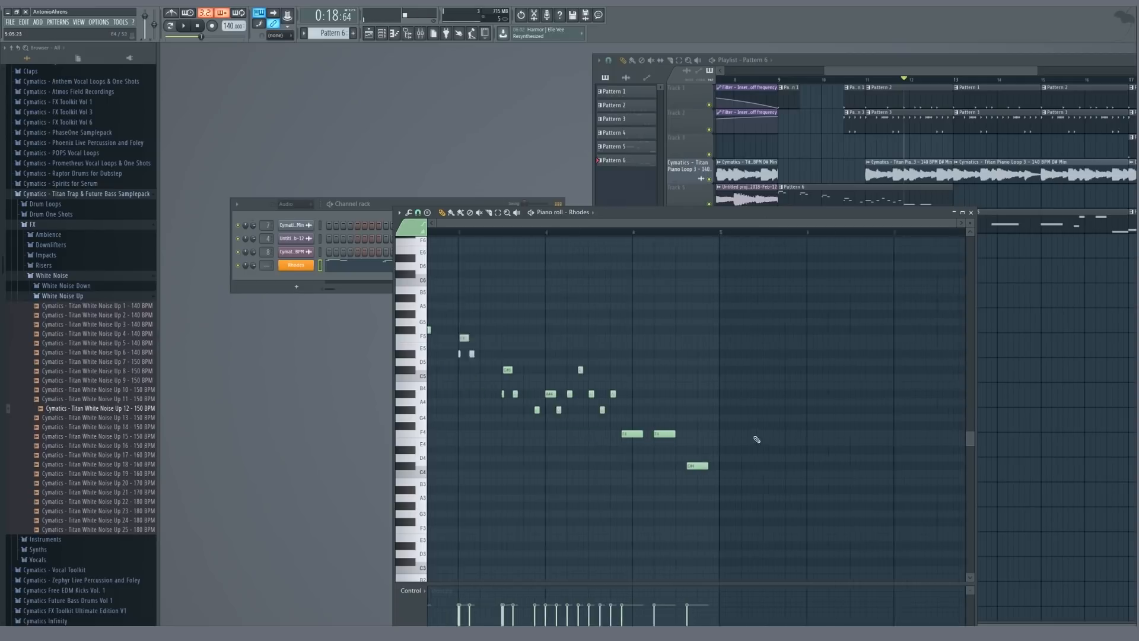
left_click_drag(450, 238, 429, 240)
key("space")
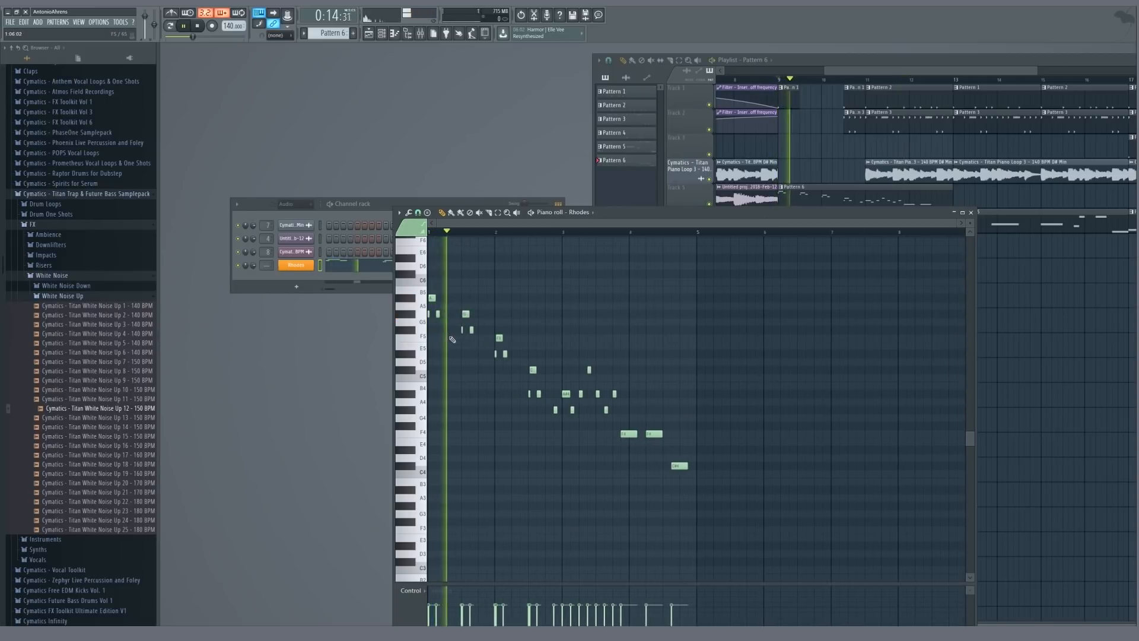
key("space")
- Add a half-step G#4 grace note on step 1 of bar 3 and start the two-step A#4 there a quarter step later
scroll(553, 387, "up", 4, "ctrl")
scroll(602, 395, "up", 1, "ctrl")
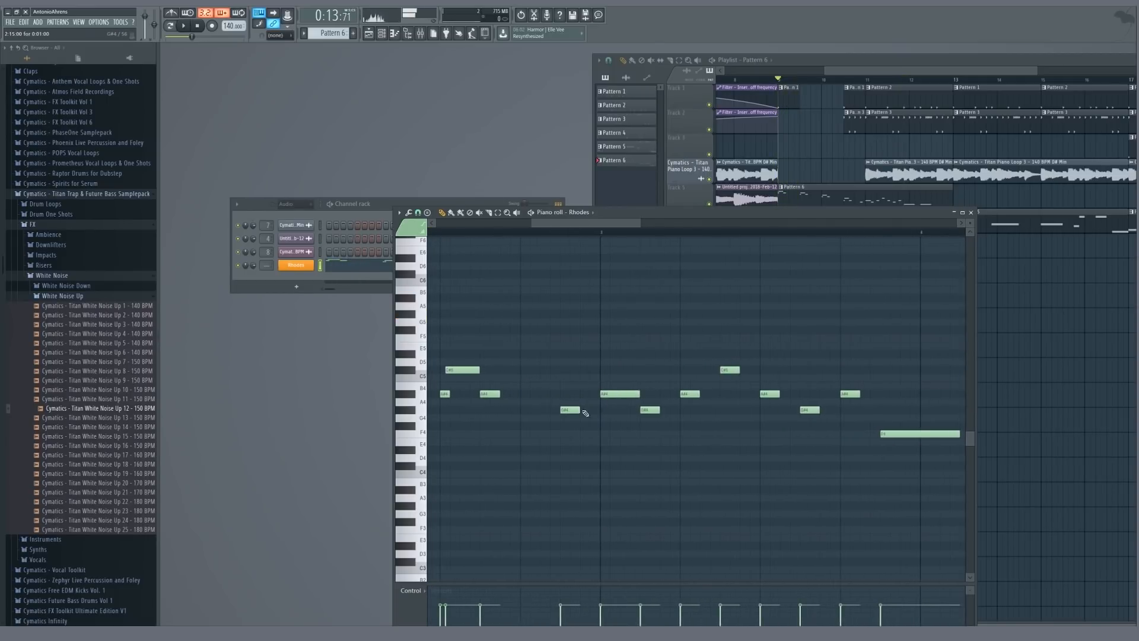
left_click(607, 410)
scroll(612, 411, "up", 4, "ctrl")
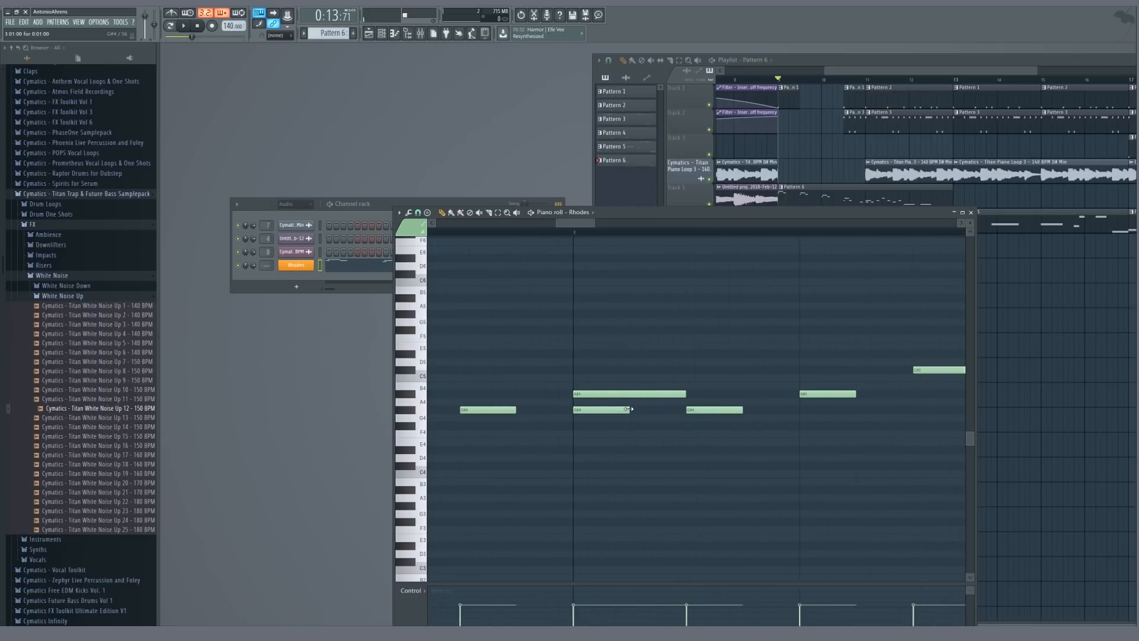
scroll(630, 411, "down", 7, "ctrl")
scroll(689, 410, "up", 5, "ctrl")
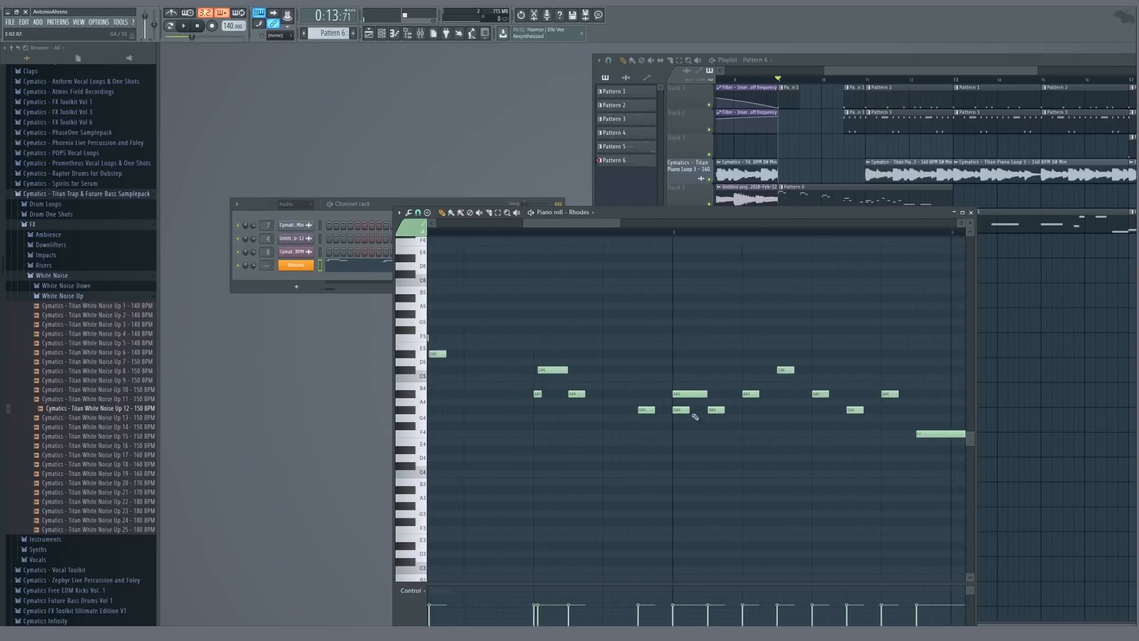
left_click(650, 410)
left_click(763, 393)
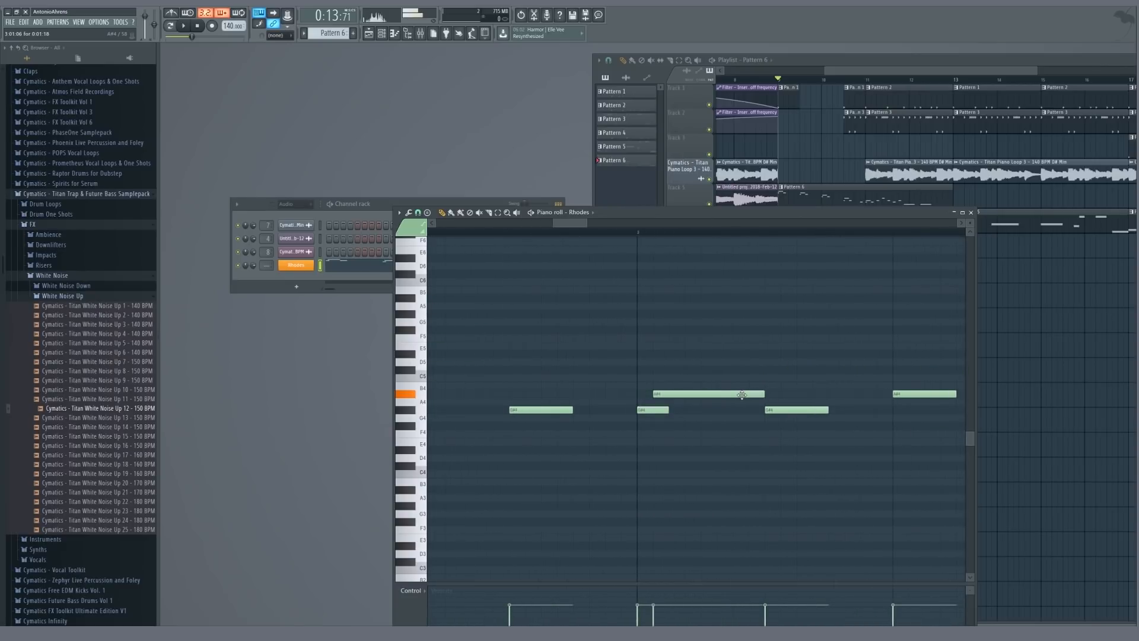
- Lengthen the C#5 note on step 7 of bar 3 to two steps and close the piano roll
scroll(674, 379, "down", 5, "ctrl")
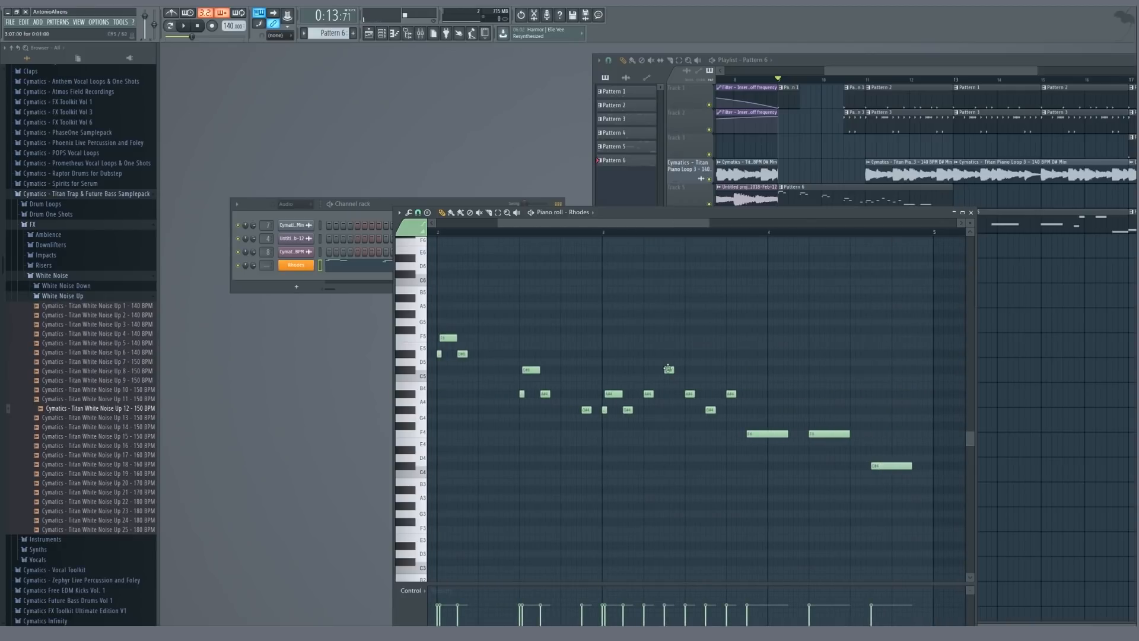
scroll(669, 369, "up", 5, "ctrl")
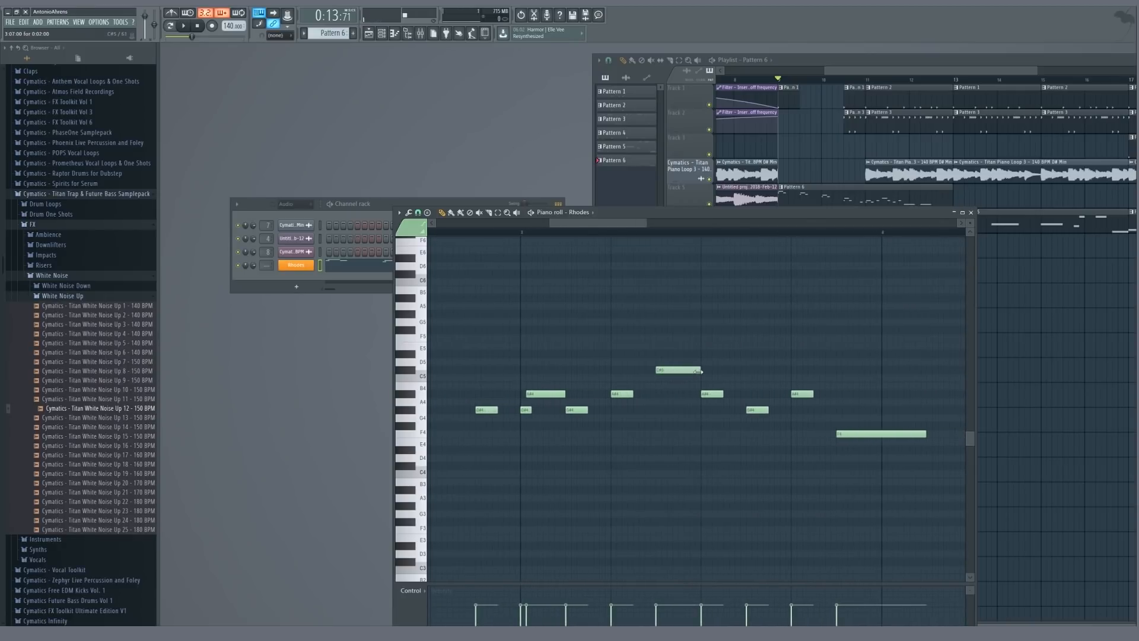
scroll(705, 381, "down", 5, "ctrl")
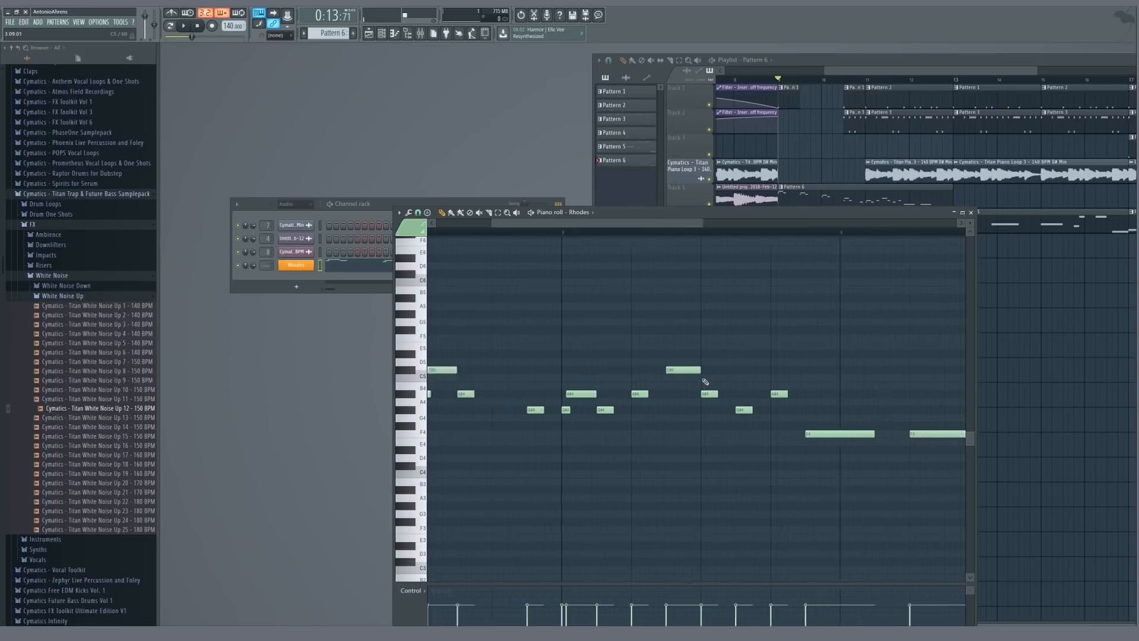
key("Escape")
- Place a second Pattern 6 clip at bar 13 on Track 5 of the playlist while playing back the arrangement
key("space")
scroll(871, 199, "down", 4, "ctrl")
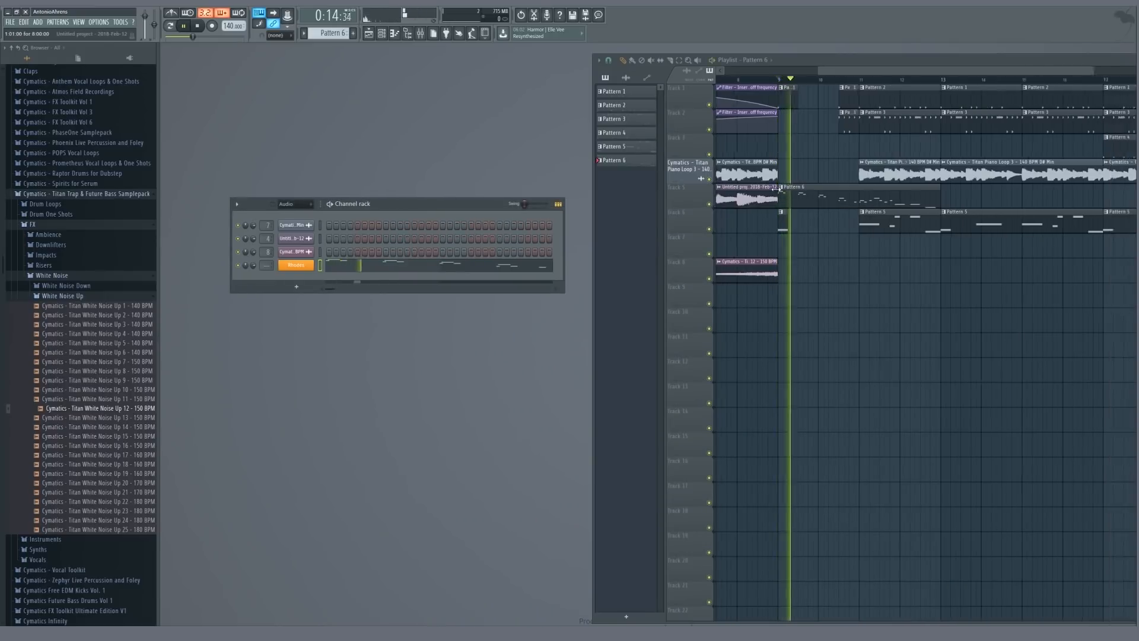
scroll(949, 201, "up", 2, "ctrl")
left_click_drag(854, 59, 640, 48)
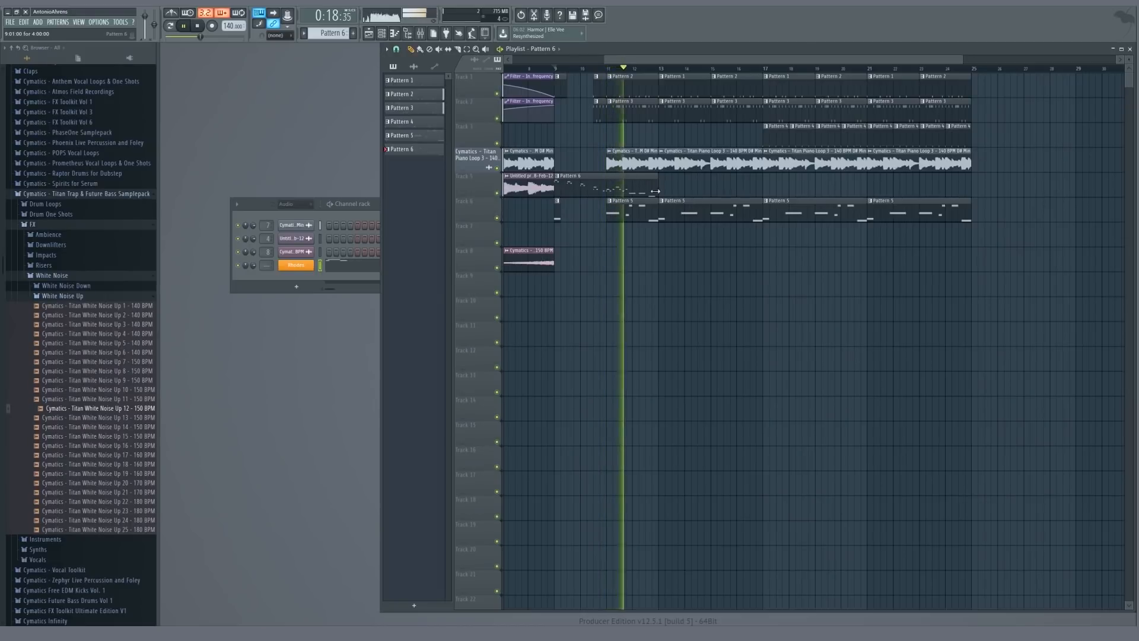
left_click(676, 187)
scroll(742, 193, "down", 2, "ctrl")
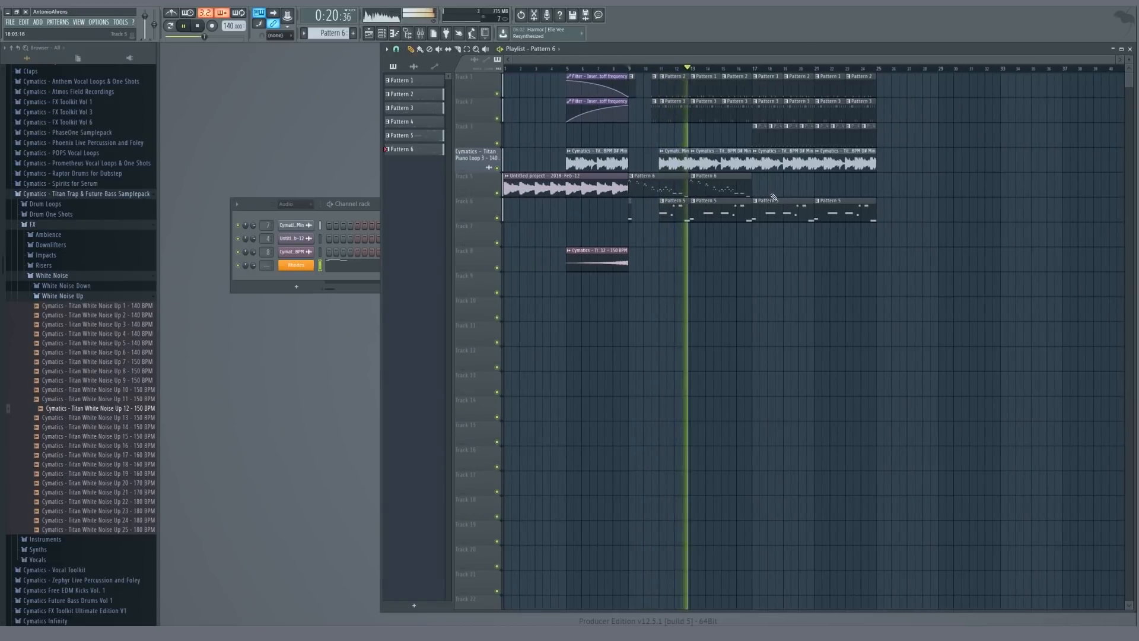
scroll(763, 198, "up", 1, "ctrl")
key("space")
- Add half-step C#4 grace notes on step 15 of bar 3 and step 5 of bar 4 in the Rhodes piano roll
left_click(317, 267)
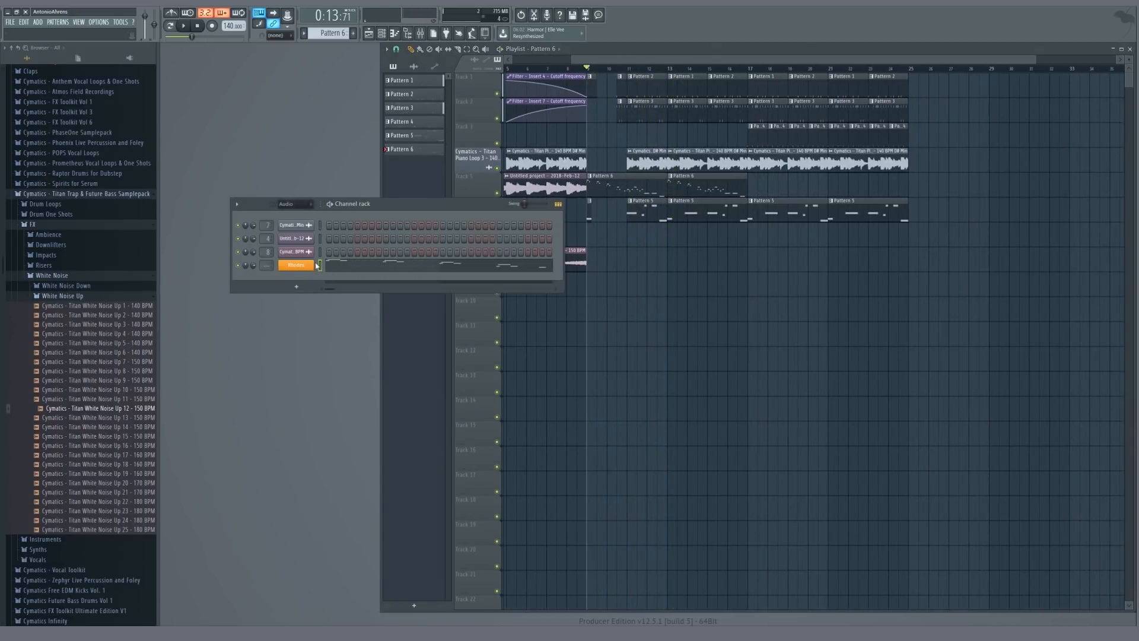
right_click(321, 268)
left_click(341, 274)
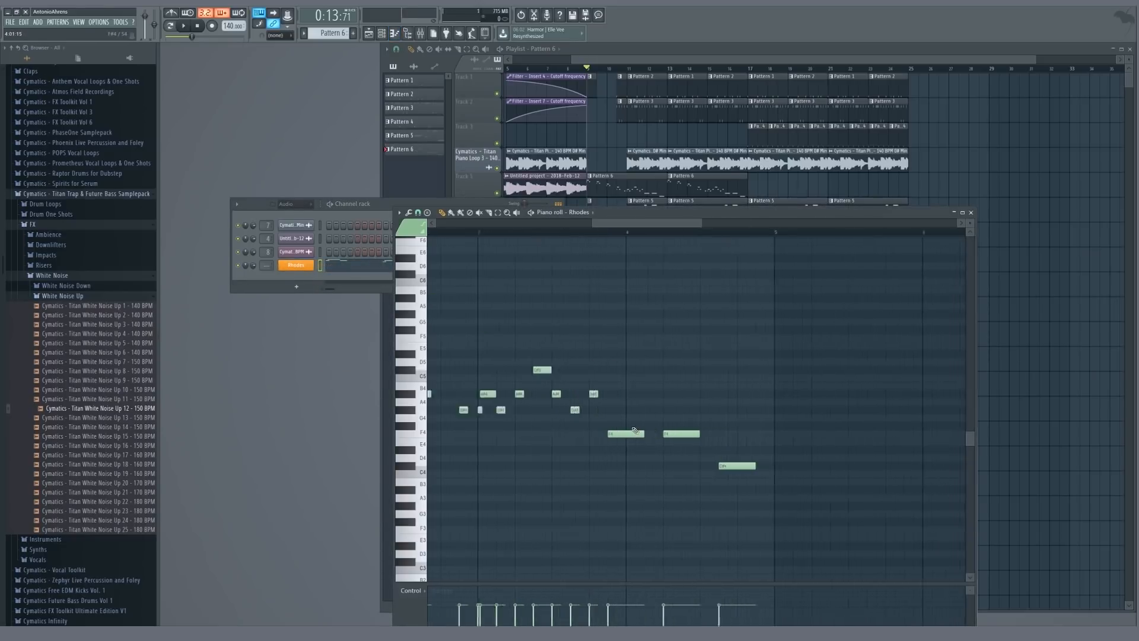
left_click(584, 467)
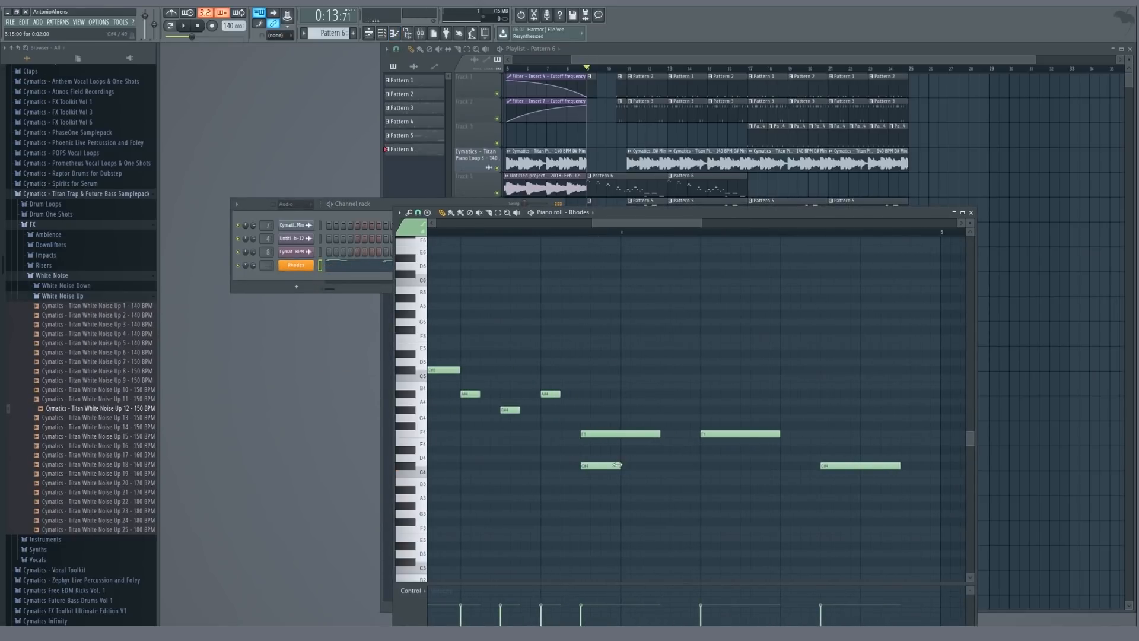
left_click_drag(616, 465, 587, 464)
scroll(588, 462, "up", 3)
scroll(591, 459, "down", 1)
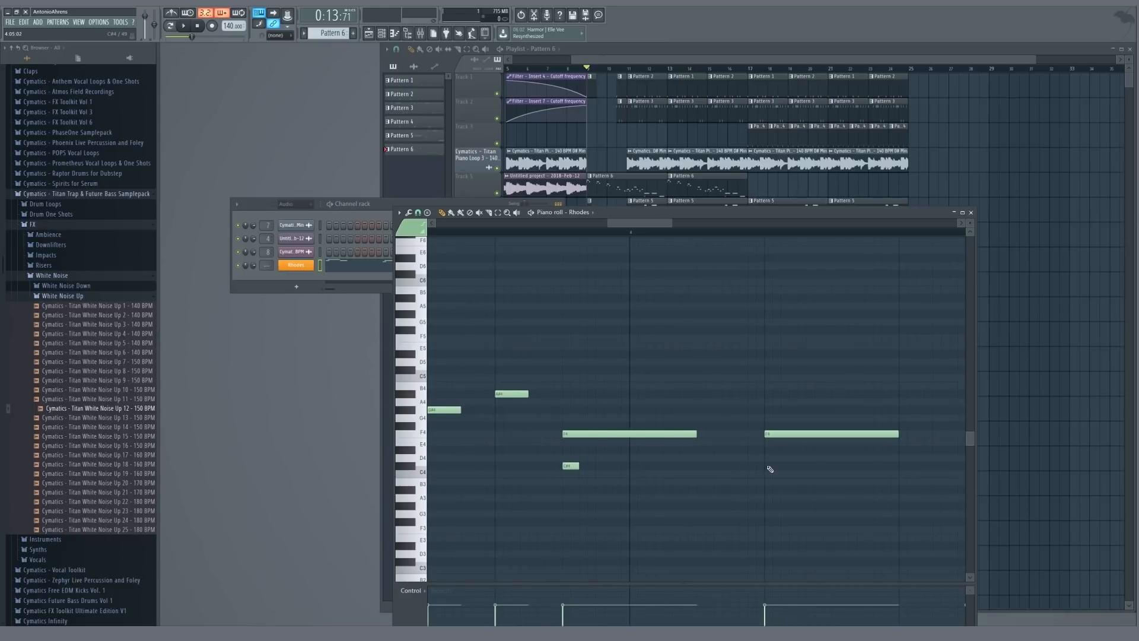
left_click(770, 467)
- Start both long F4 notes a quarter step later, directly after the onset of their C#4 grace notes
left_click_drag(694, 433, 680, 435)
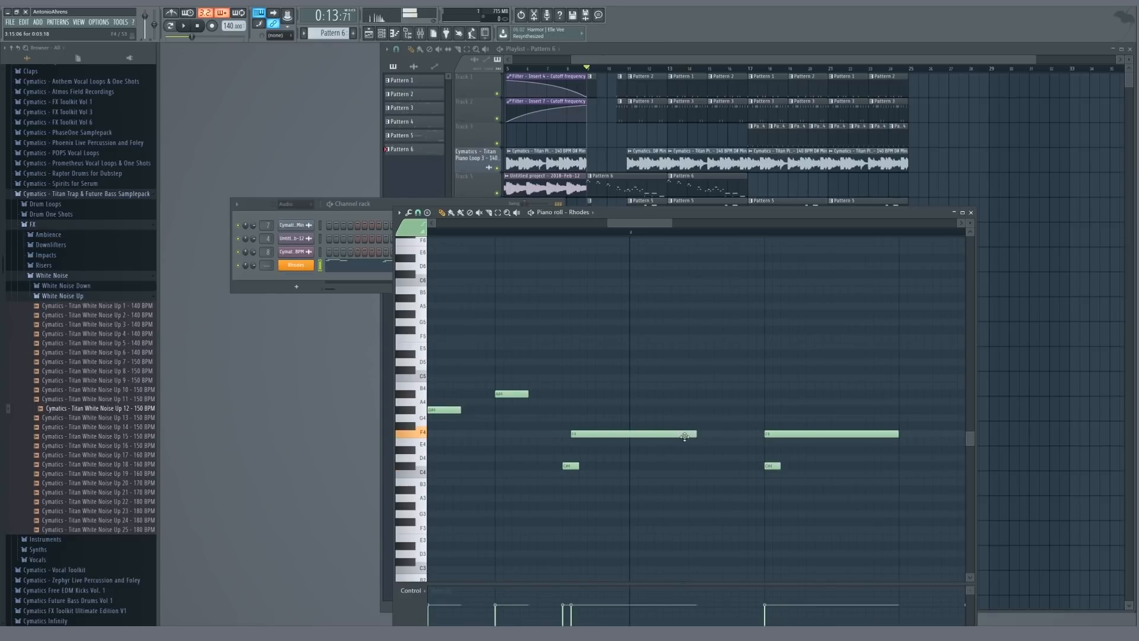
left_click_drag(795, 434, 803, 433)
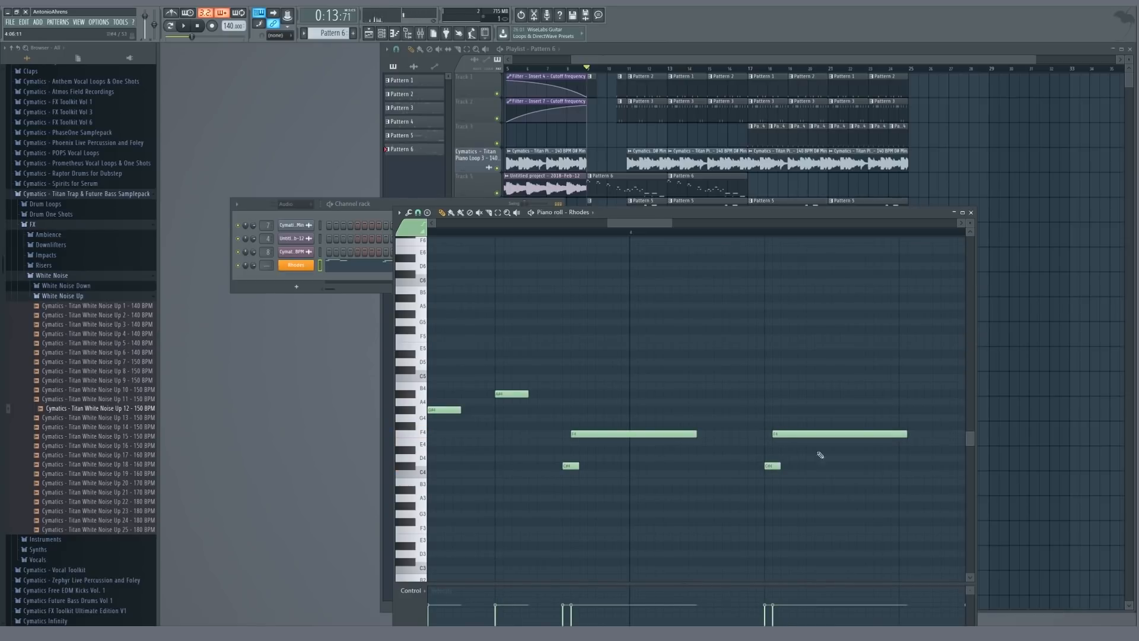
scroll(902, 433, "down", 2)
scroll(623, 469, "up", 2)
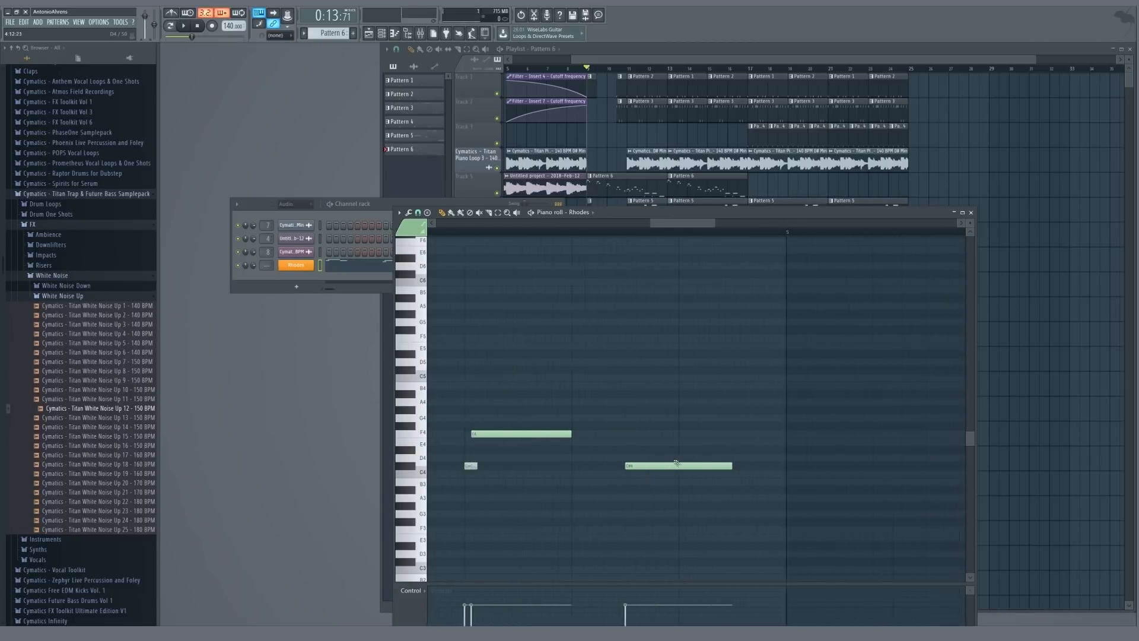
- Add a short B3 grace note on step 11 of bar 4, start the long C#4 slightly after it, and close the piano roll
left_click(612, 481)
left_click_drag(736, 481, 654, 467)
scroll(627, 477, "up", 2)
left_click(634, 472)
right_click(638, 472)
left_click_drag(838, 465, 825, 465)
scroll(784, 407, "down", 4)
key("Escape")
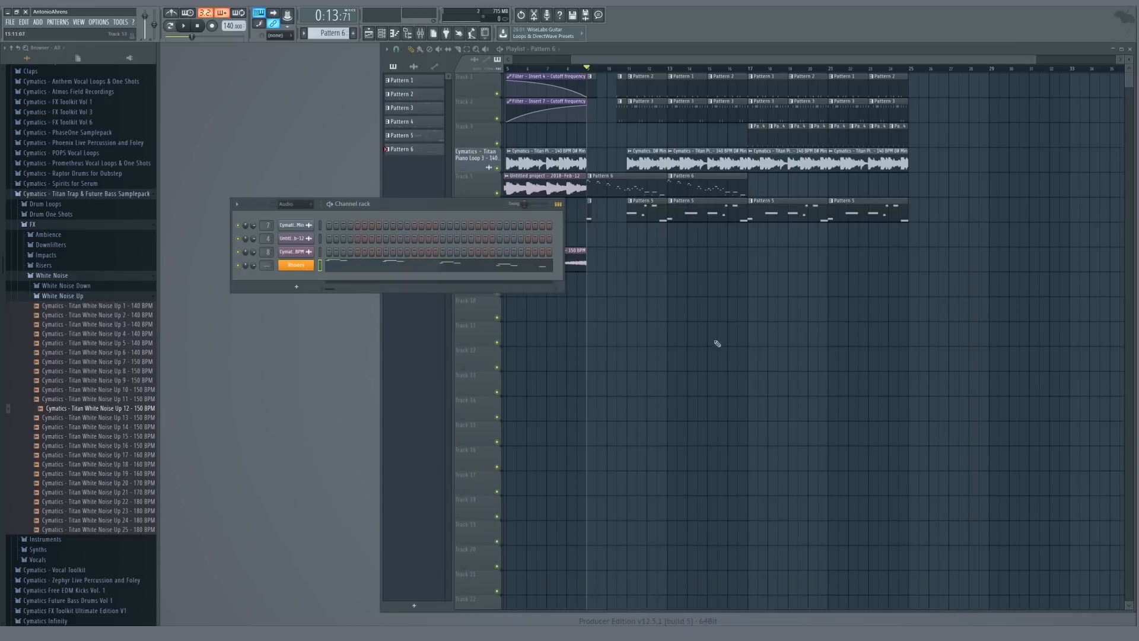
- Play back the Pattern 6 melody in the arrangement, then clone Pattern 6 into a new pattern
key("space")
left_click(643, 181)
key("space")
key("F6")
left_click(332, 33)
left_click(380, 109)
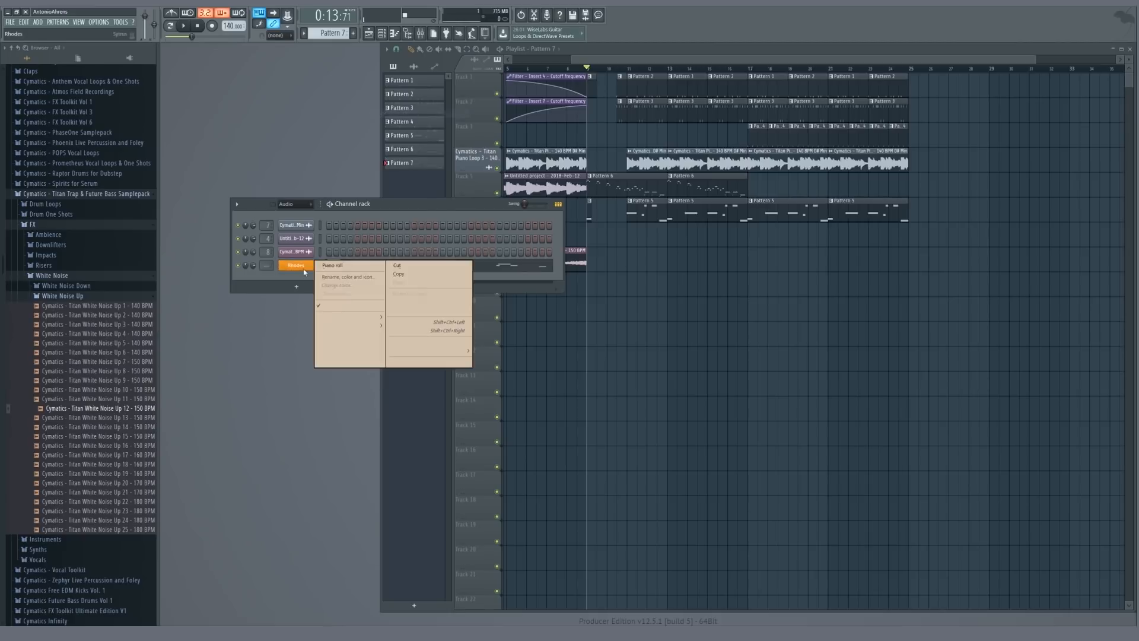
- Transpose all Rhodes notes in Pattern 7 up one octave and close the piano roll
left_click(361, 274)
key("ctrl+a")
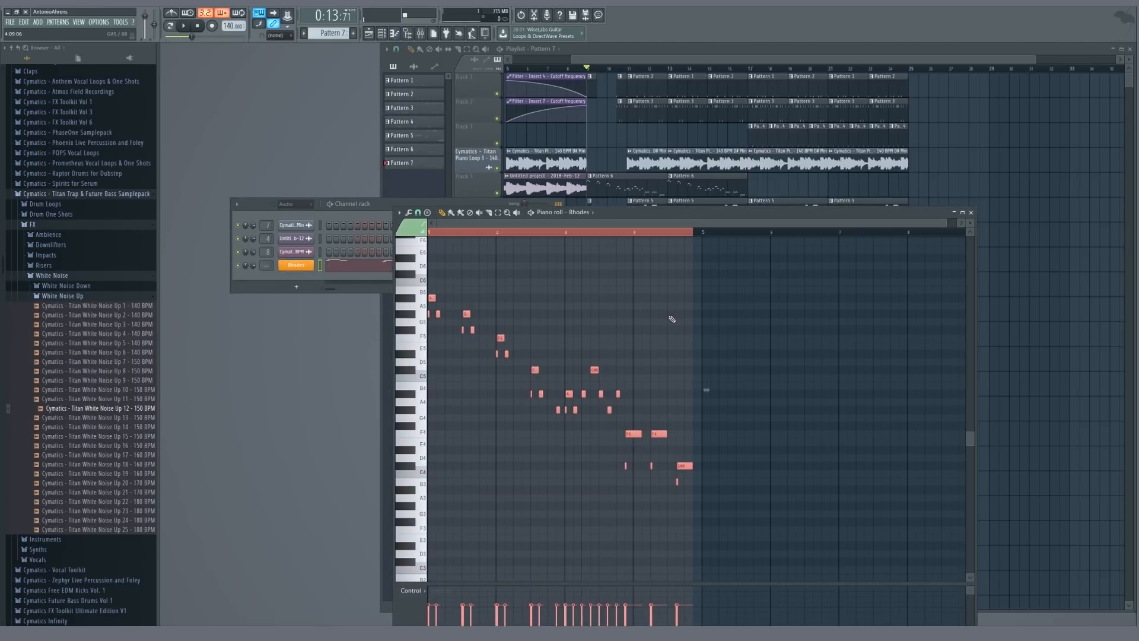
key("ctrl+Up")
key("F7")
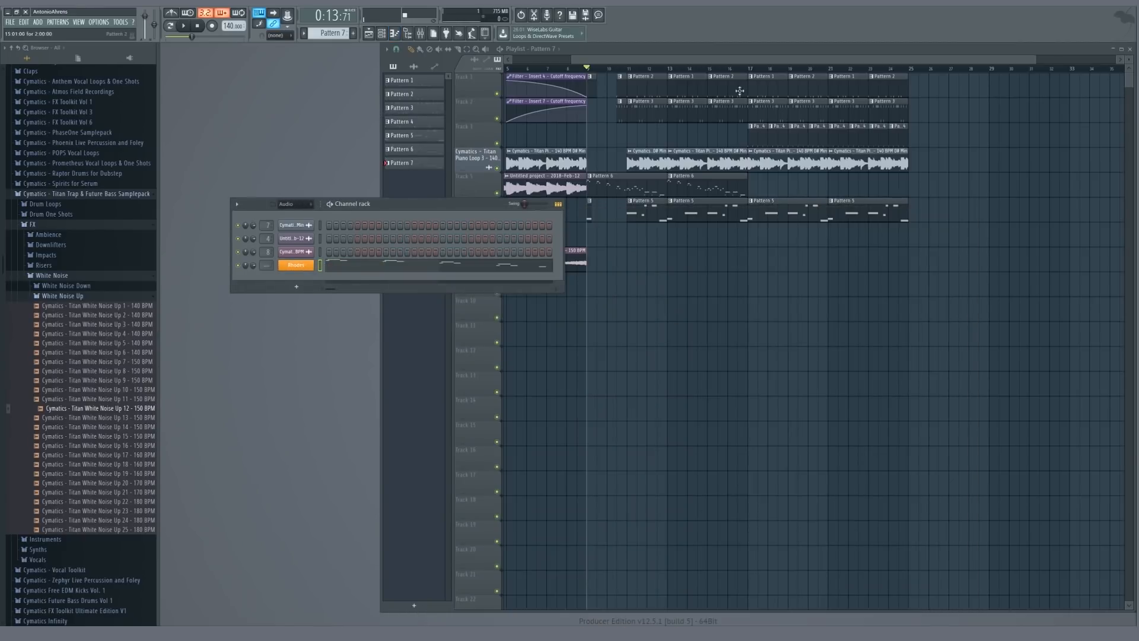
- Place four-bar Pattern 7 clips at bars 17 and 21 on Track 5 of the playlist
left_click(761, 195)
left_click(848, 191)
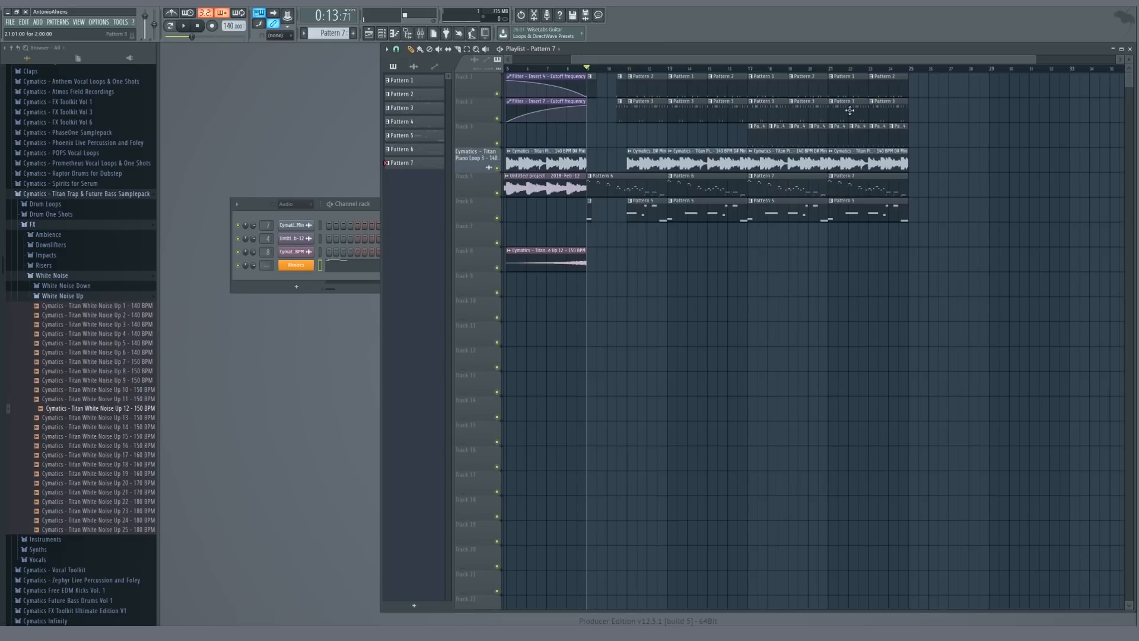
scroll(852, 157, "down", 2)
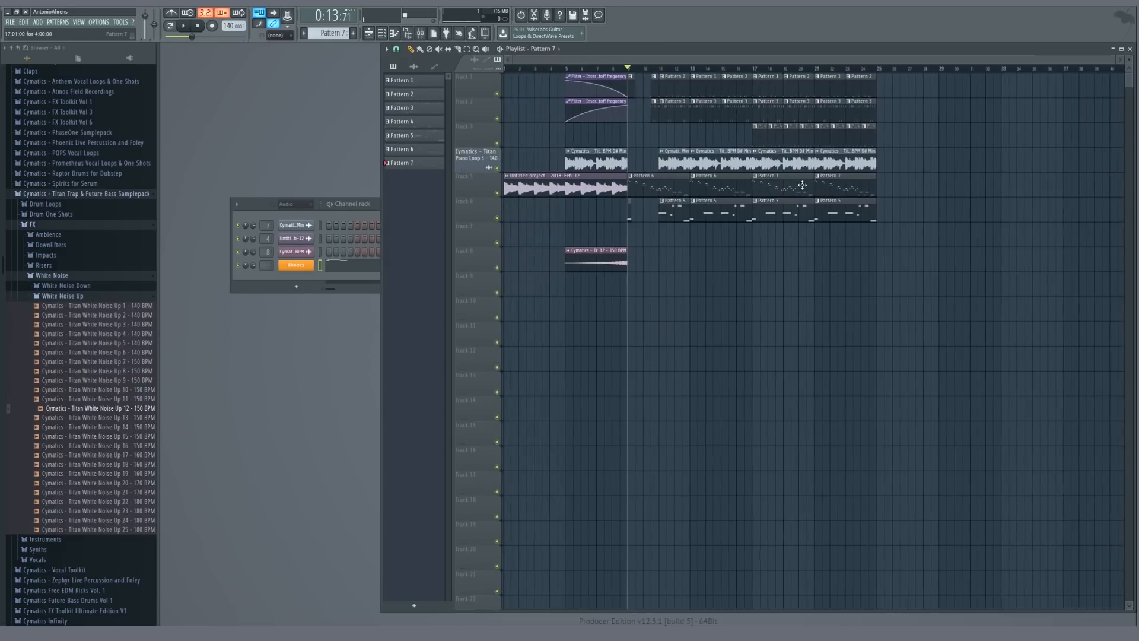
- Route the Rhodes channel to mixer track 9 and load Fruity Parametric EQ 2 with the 20Hz + 18kHz cut preset in slot 1
left_click(269, 268)
left_click_drag(268, 267, 268, 250)
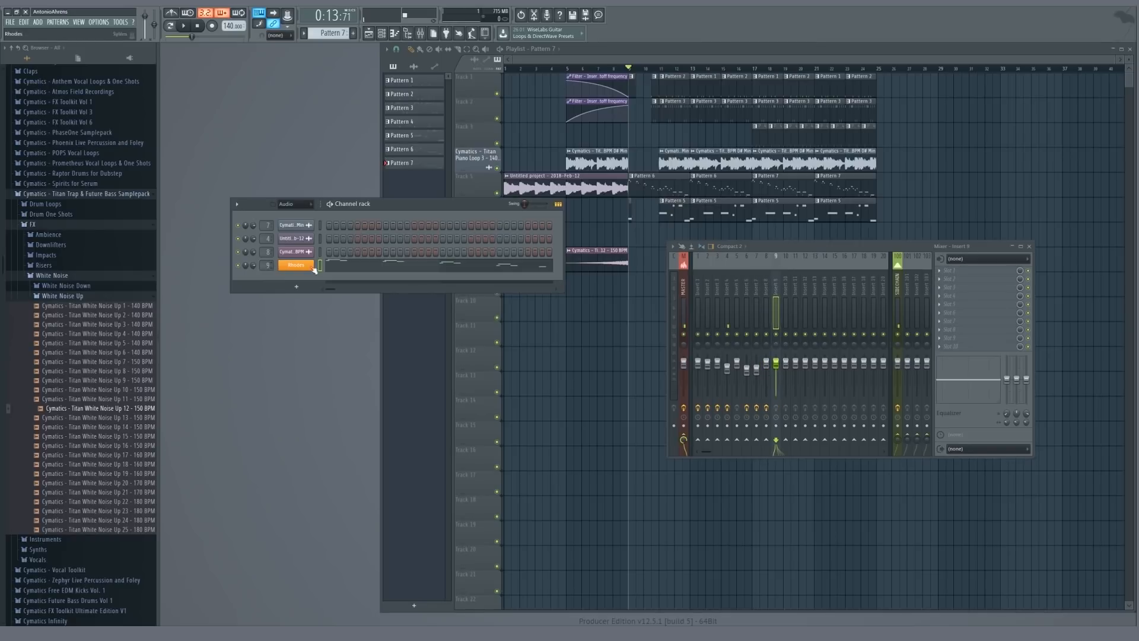
left_click(950, 271)
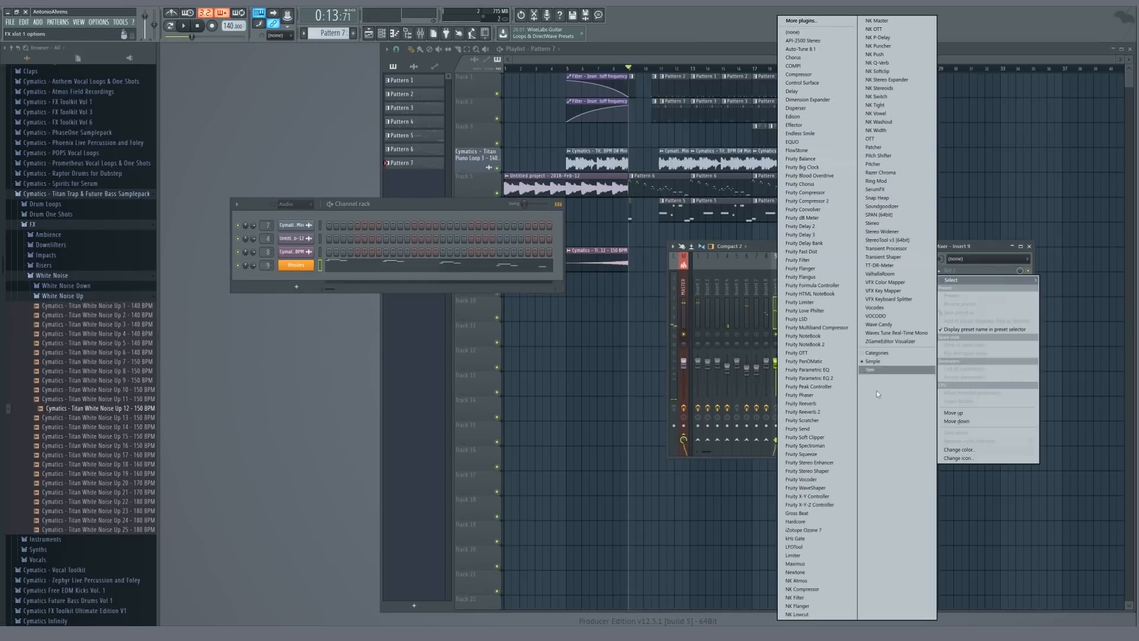
left_click(809, 378)
- Raise the high-pass cutoff of the Rhodes EQ to about 67 Hz during playback and close the EQ
key("space")
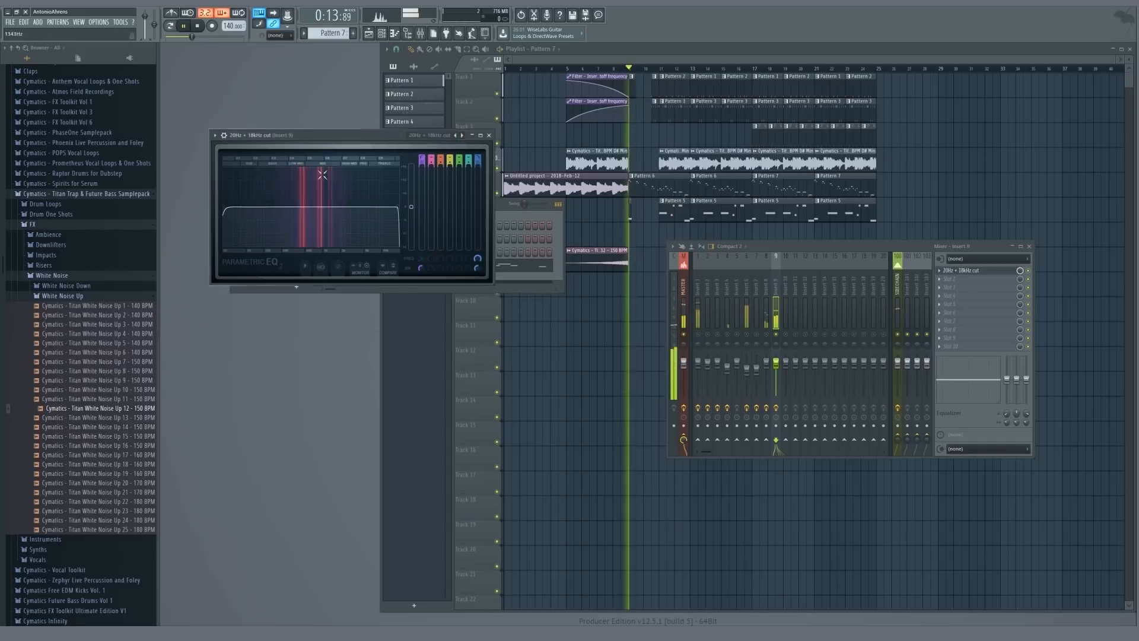
left_click_drag(226, 209, 253, 207)
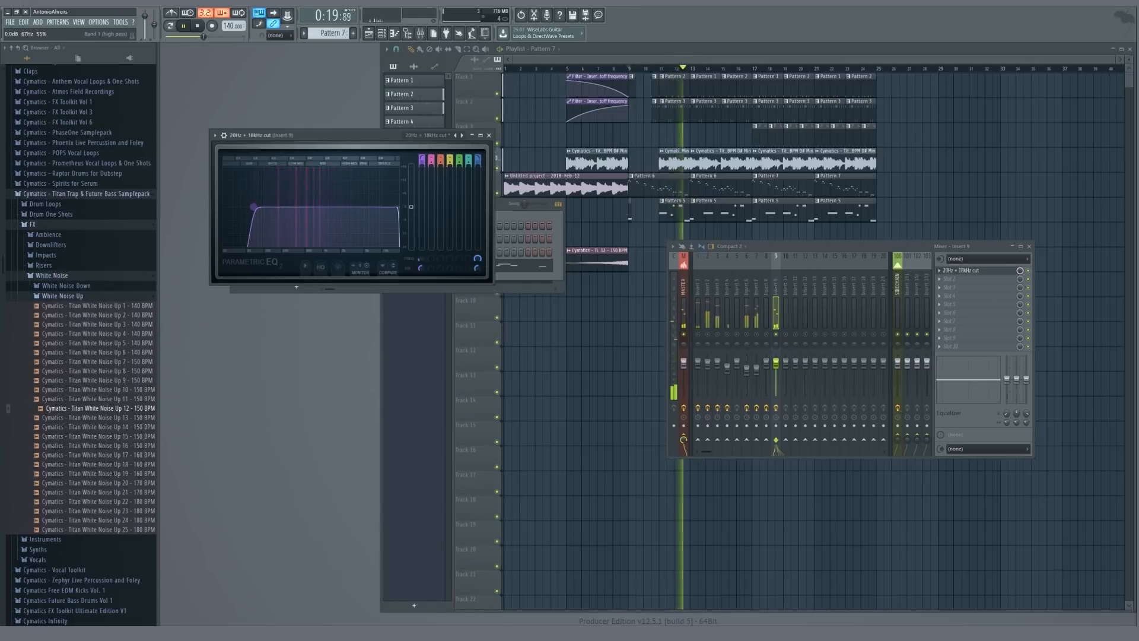
key("space")
key("space")
key("space")
left_click(972, 271)
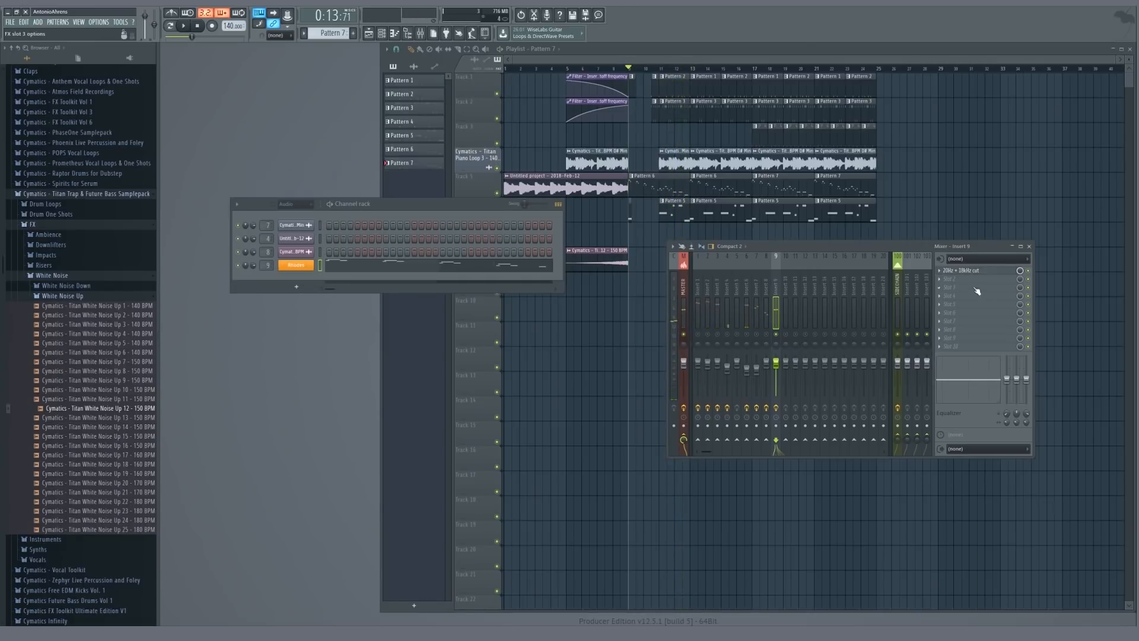
- Load a second Fruity Parametric EQ 2 in slot 2 of mixer track 9 and adjust its peaking band 5 during playback
left_click(961, 278)
left_click(818, 380)
key("space")
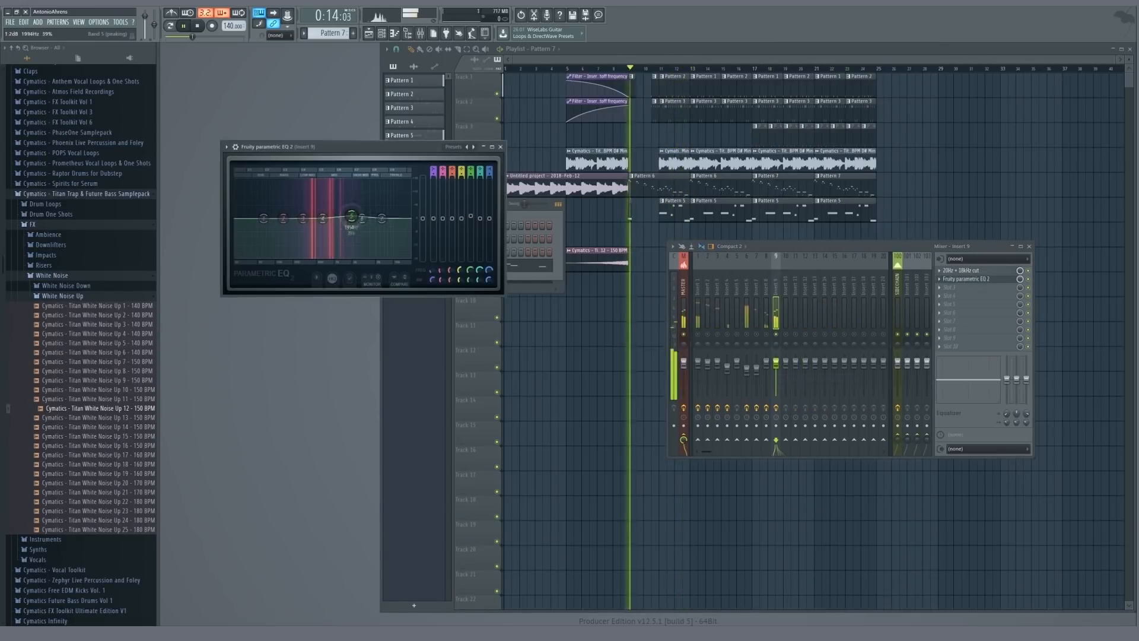
left_click_drag(352, 216, 376, 225)
key("space")
left_click(968, 283)
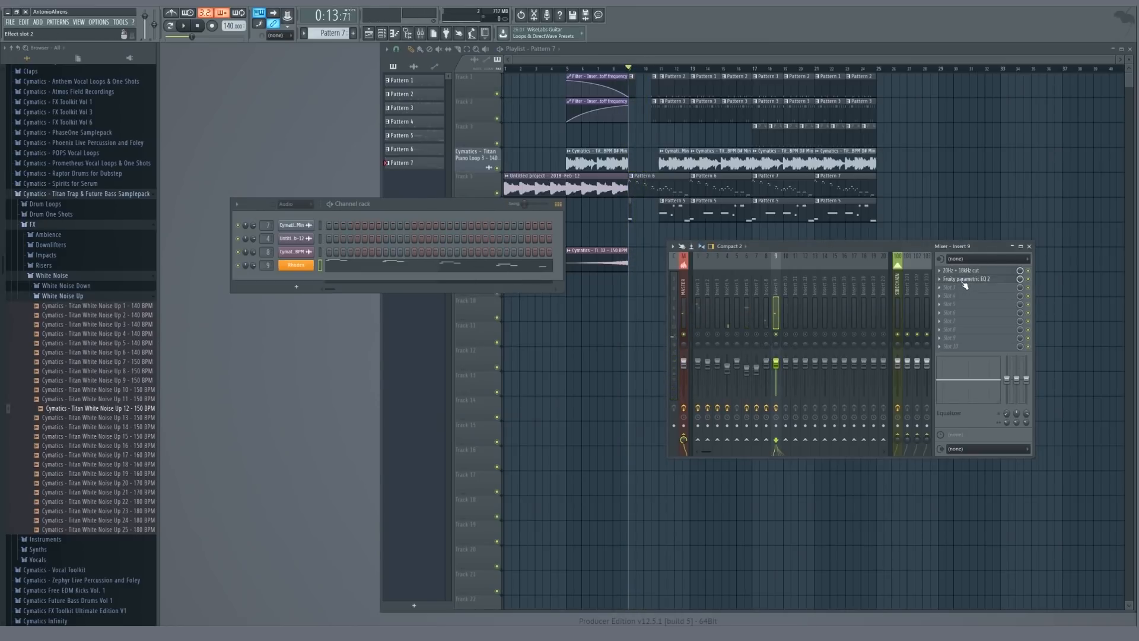
- Load Fruity Reverb 2 in slot 2 of mixer track 9, set its wet level to about 49% during playback, and close it
mouse_move(956, 289)
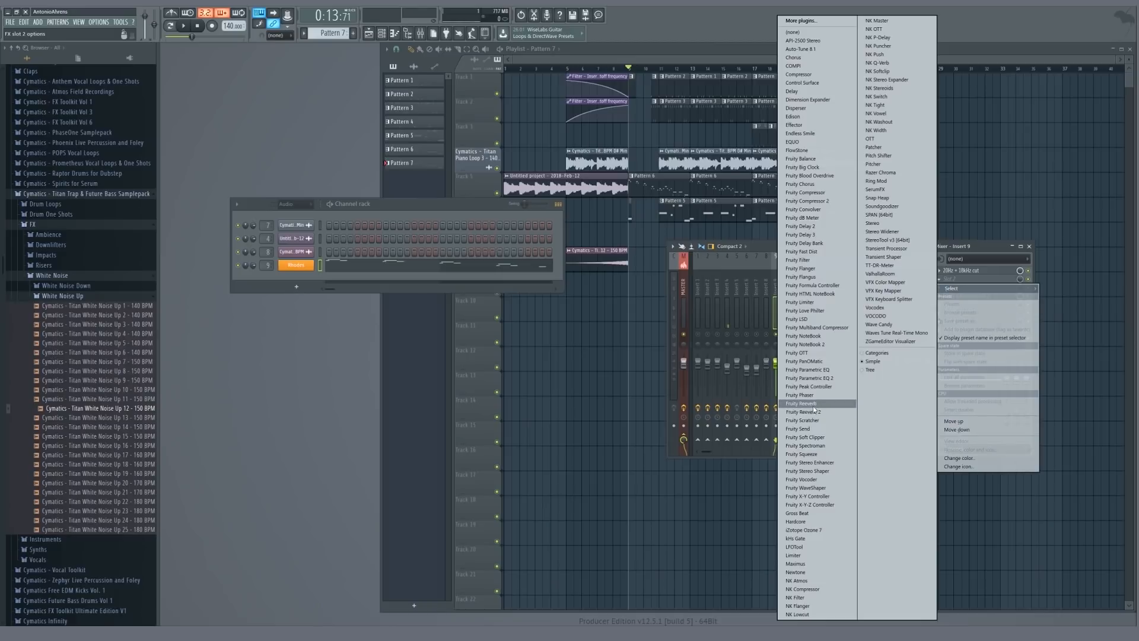
left_click(814, 411)
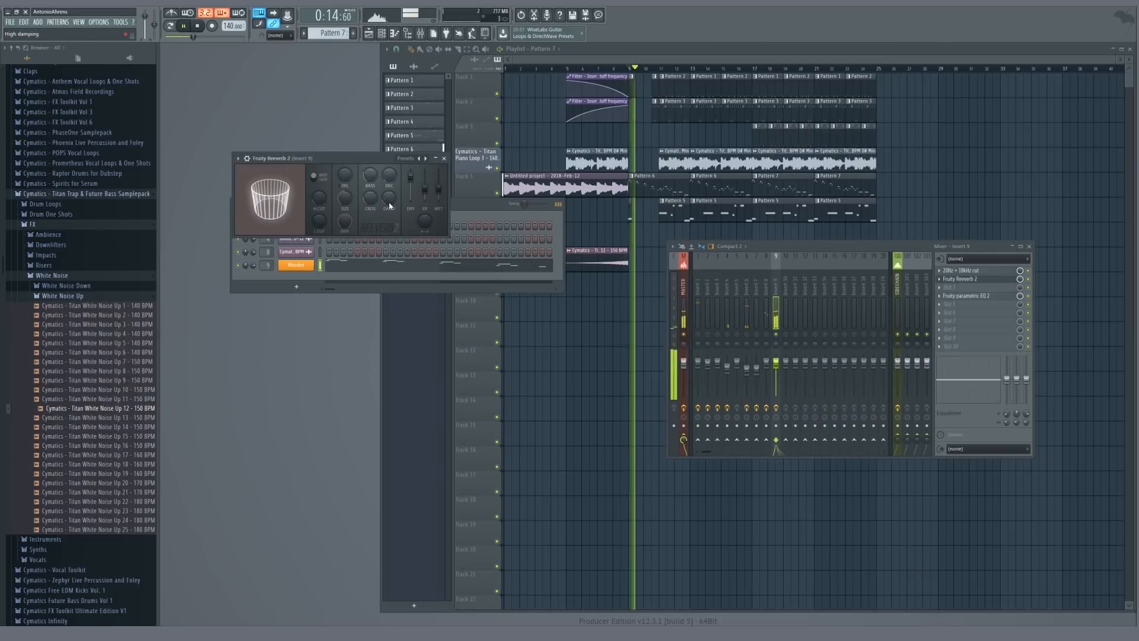
key("space")
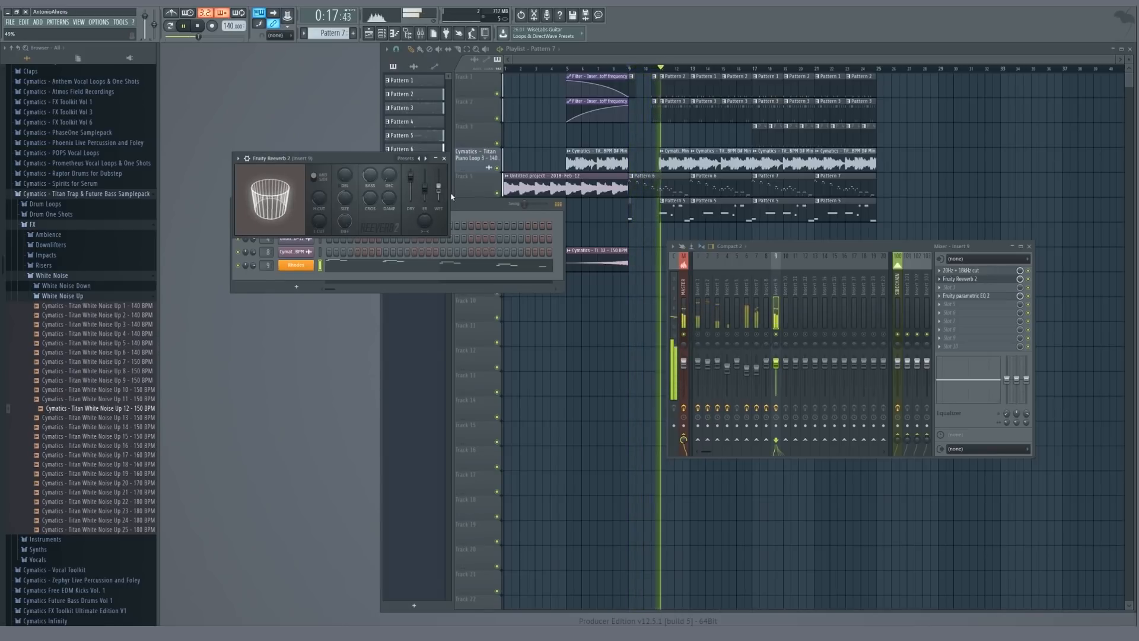
left_click(444, 158)
key("space")
- Load Fruity Limiter in slot 5 of mixer track 9, raise its gain to about 5.4 dB during playback, and close it
left_click(974, 307)
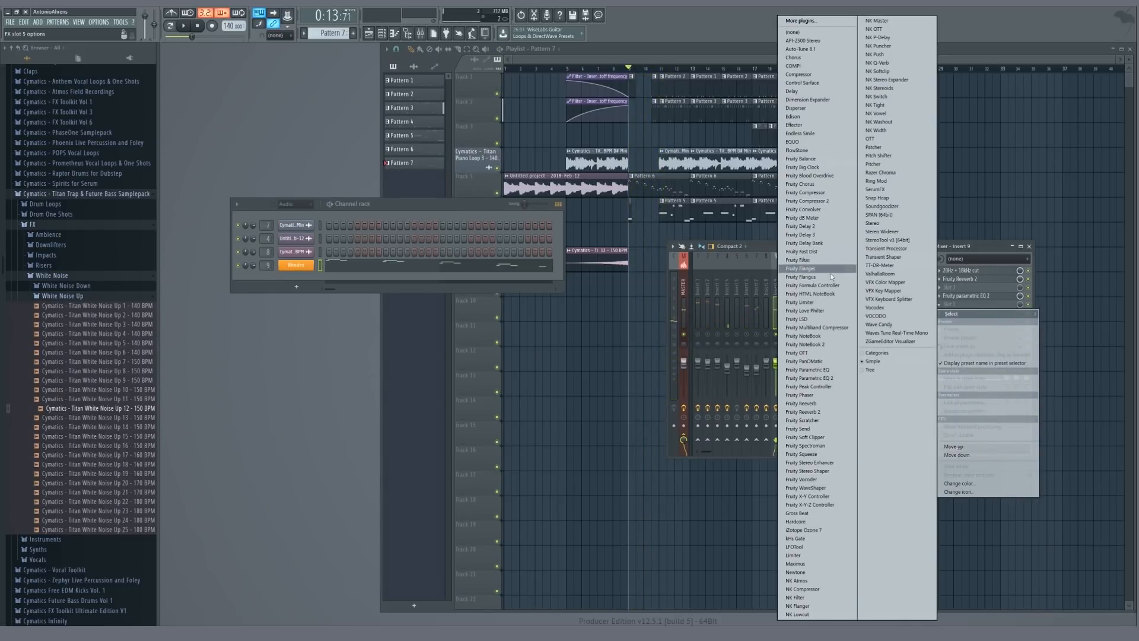
left_click(822, 302)
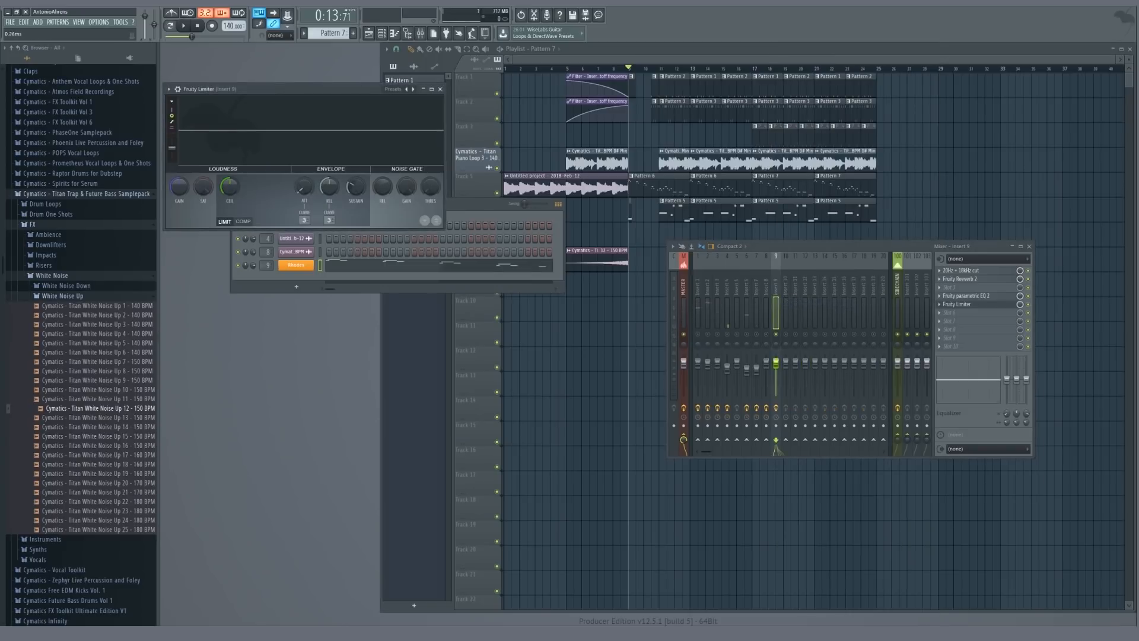
key("space")
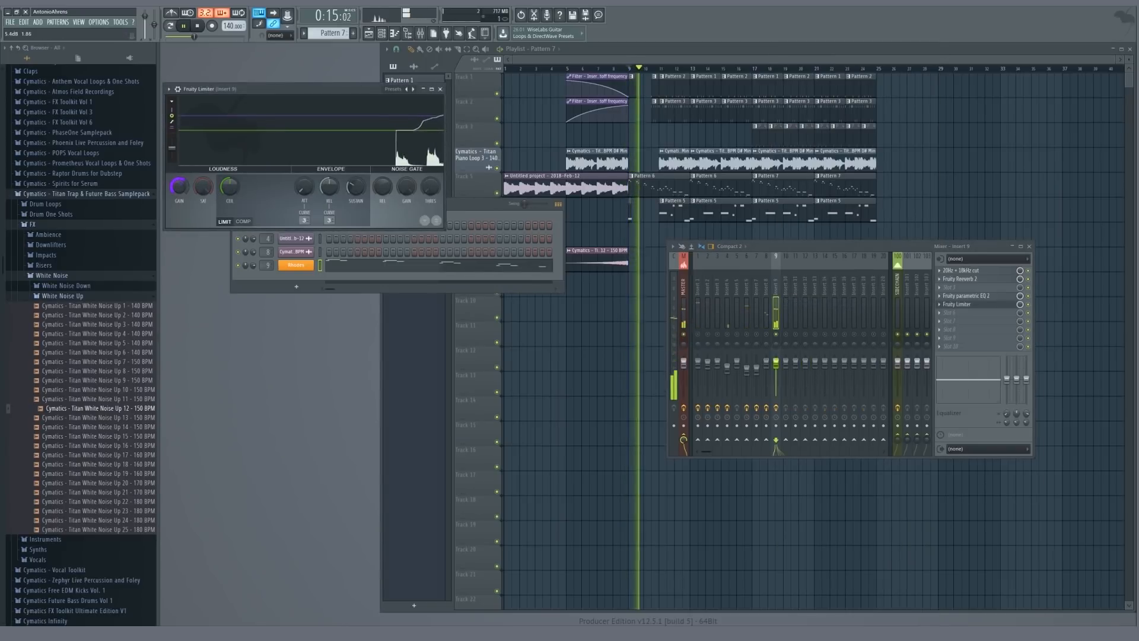
left_click(440, 89)
key("space")
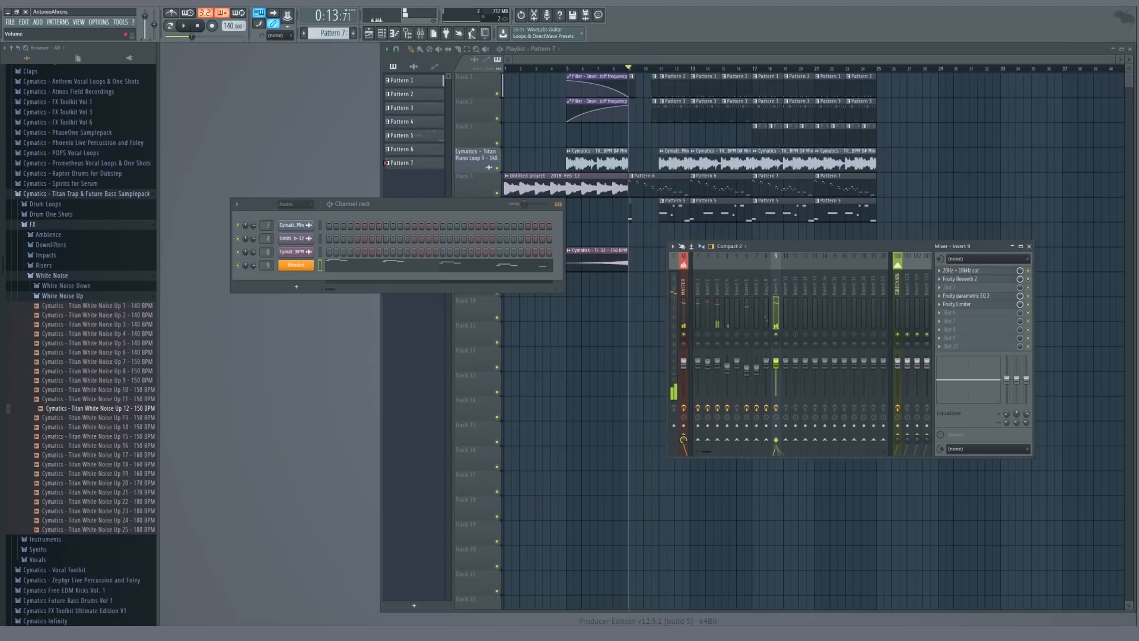
- Lower the mixer track 9 fader, route the track only to the SIDECHAIN track, and close the mixer
left_click_drag(776, 362, 776, 373)
key("space")
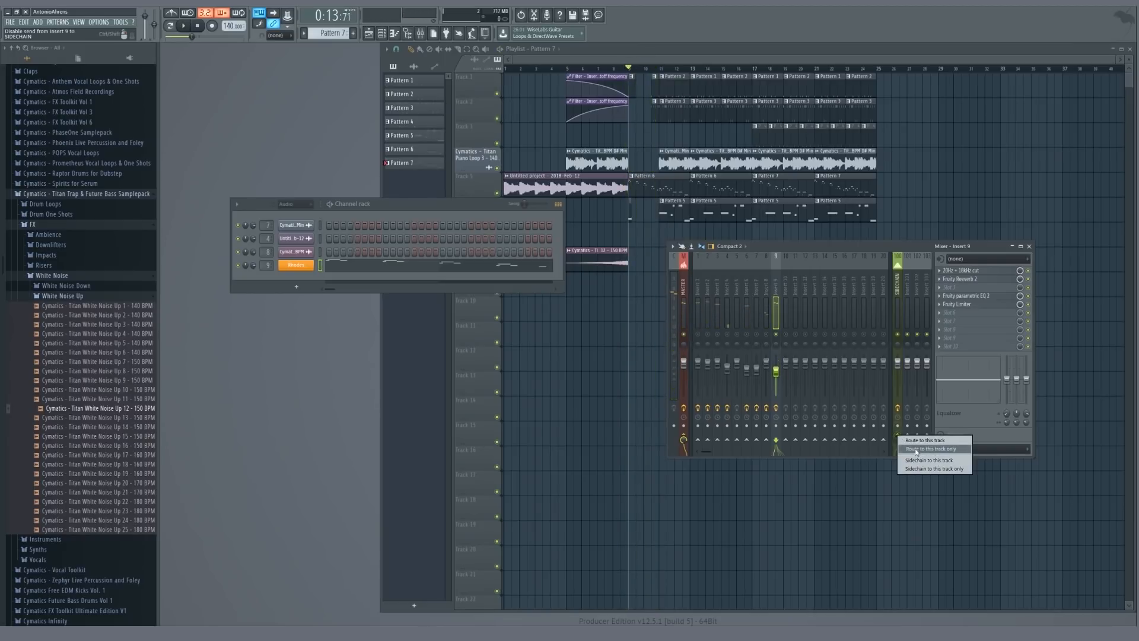
left_click(911, 449)
key("F9")
- Play the arrangement and bend the Insert 7 cutoff automation curve on Track 2 into a slow-starting rise
key("space")
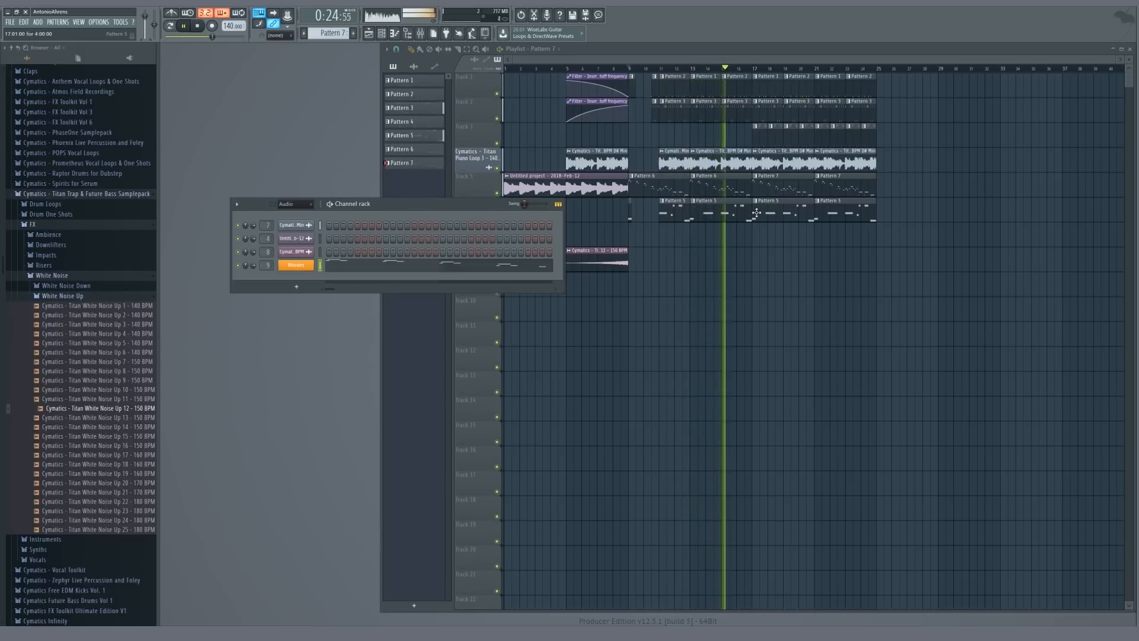
left_click(783, 244)
right_click(808, 238)
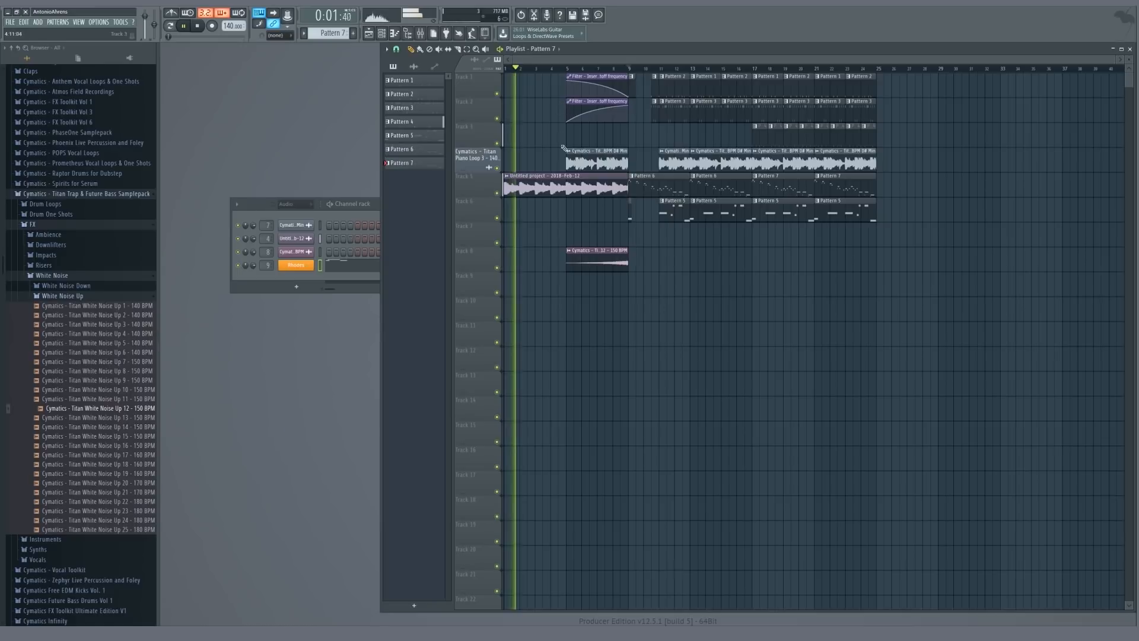
left_click(289, 239)
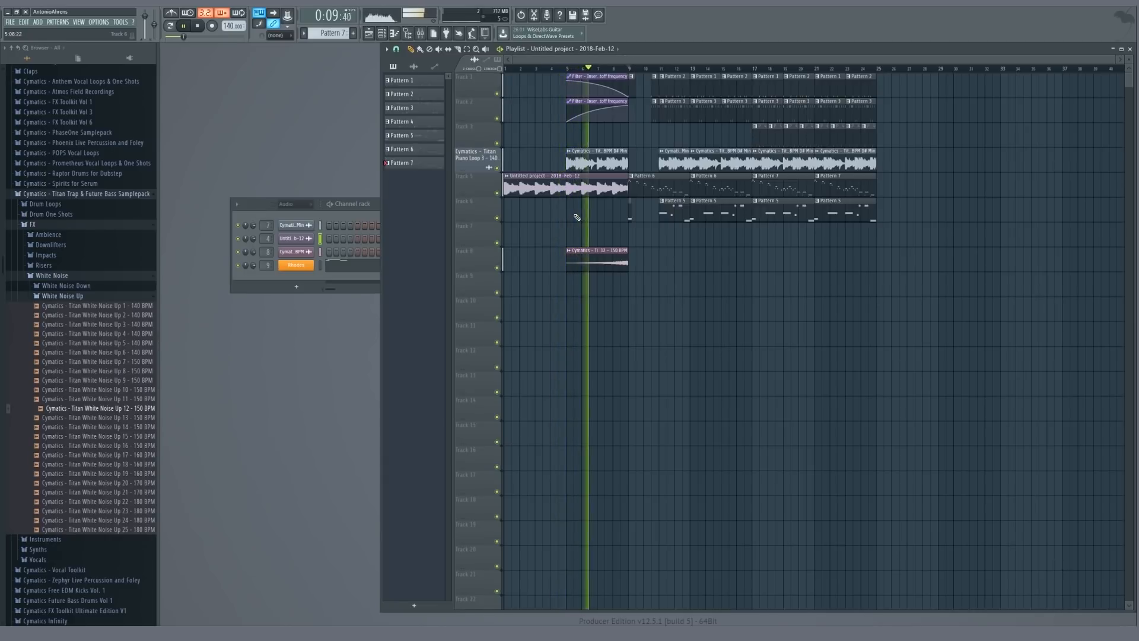
left_click_drag(598, 113, 598, 116)
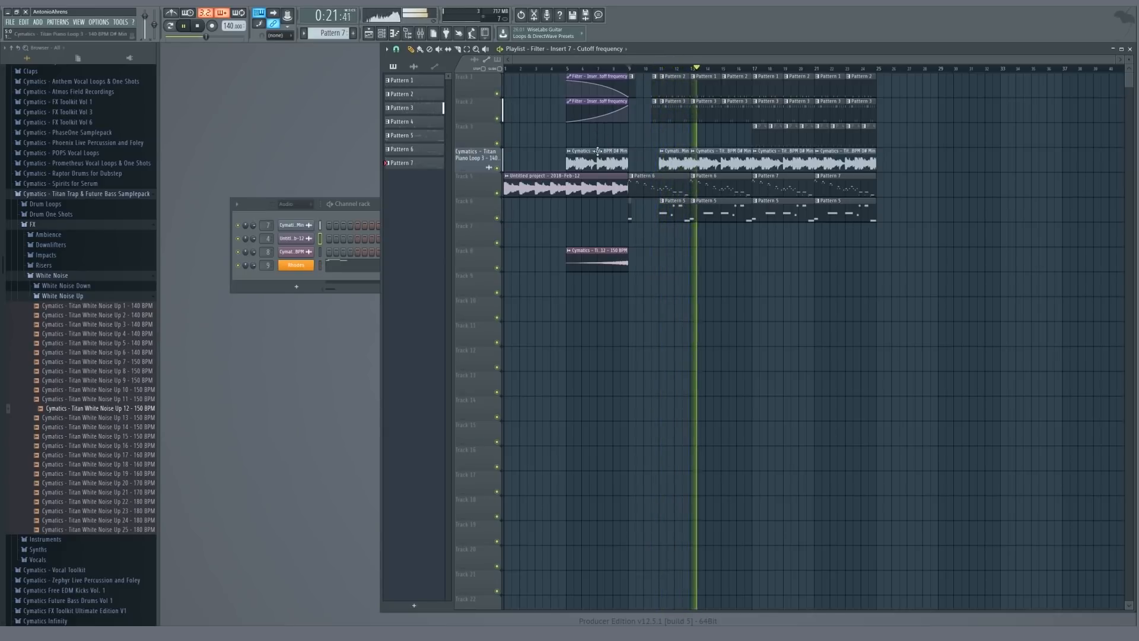
- Place a second Titan White Noise Up 12 riser clip at bar 21 on Track 8 of the playlist
left_click(816, 260)
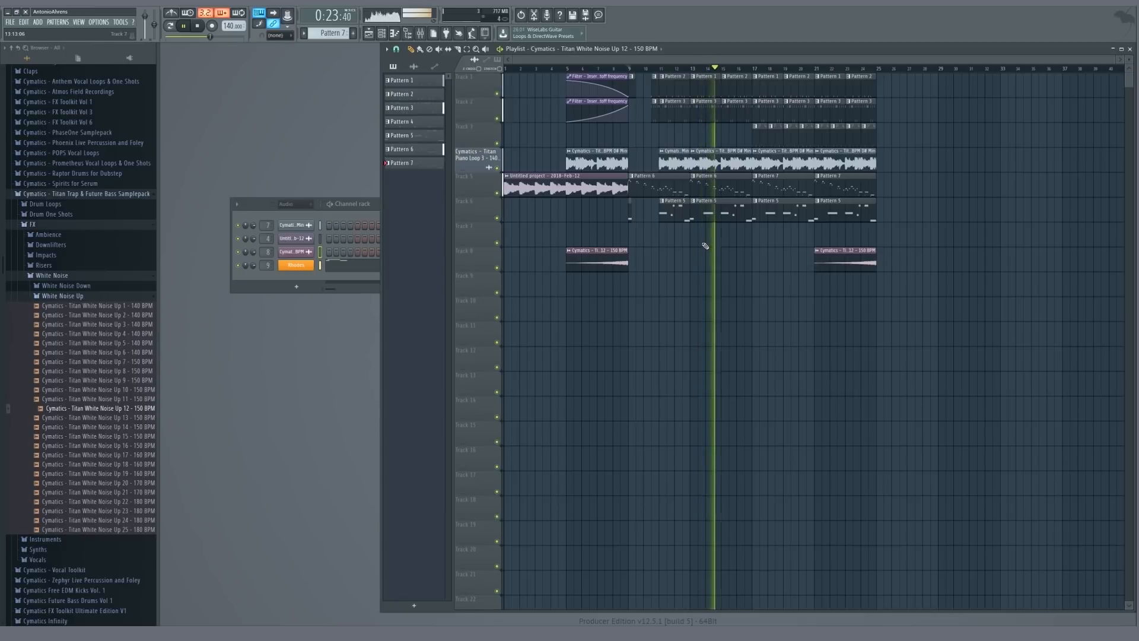
scroll(647, 171, "up", 3)
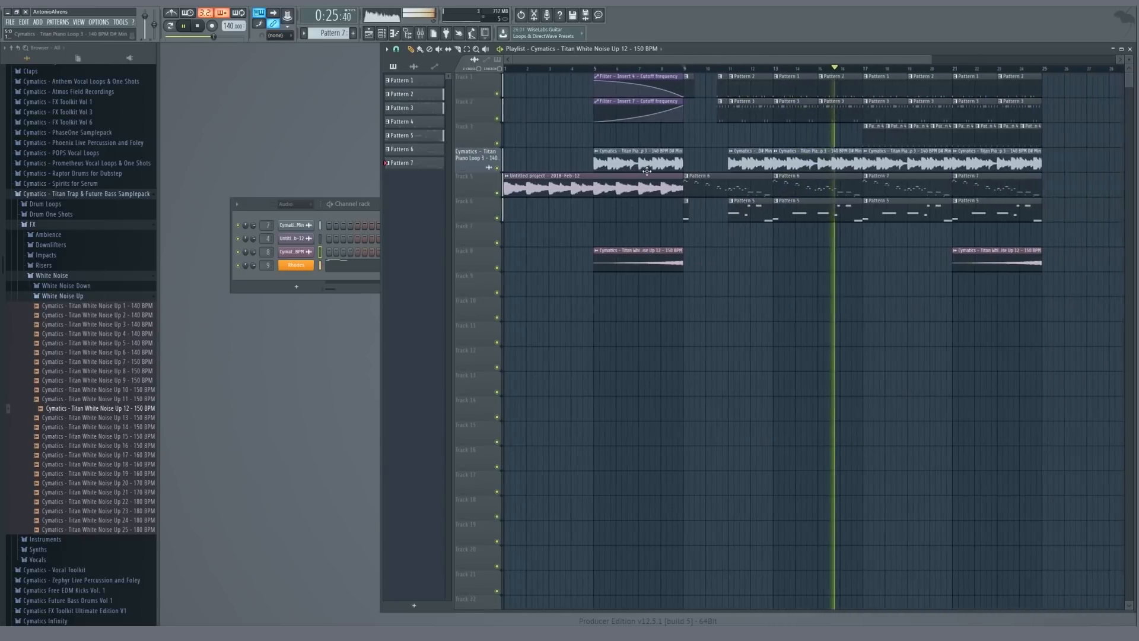
scroll(647, 171, "down", 2)
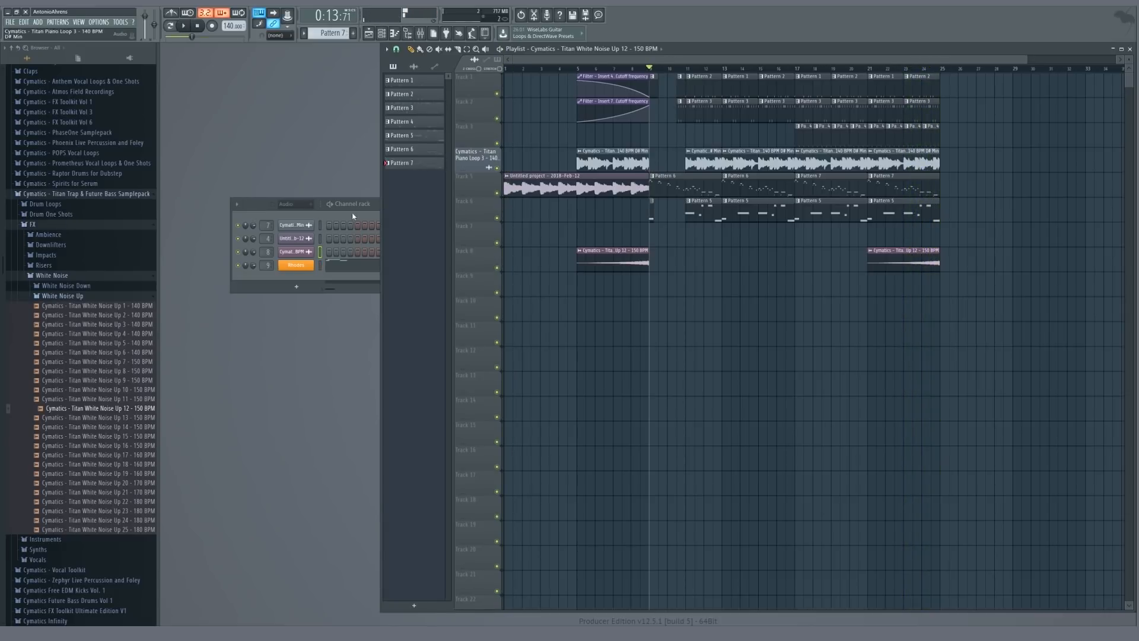
- Open the mixer, move it clear of the channel rack, and remove Edison from slot 1 of the master track
double_click(267, 251)
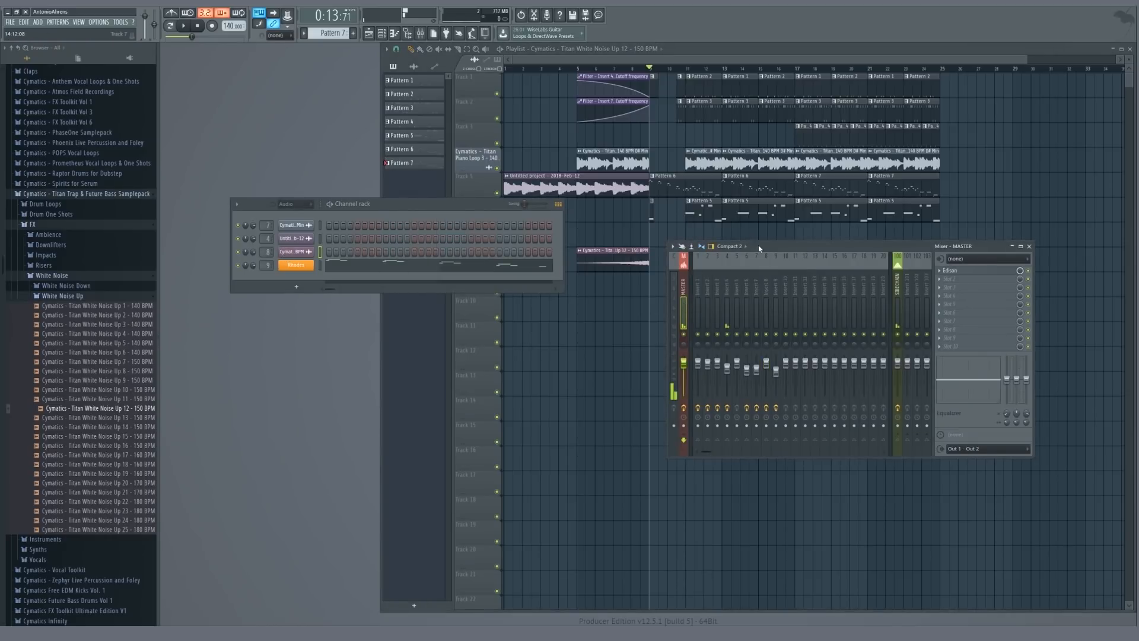
left_click_drag(759, 248, 568, 306)
key("space")
key("space")
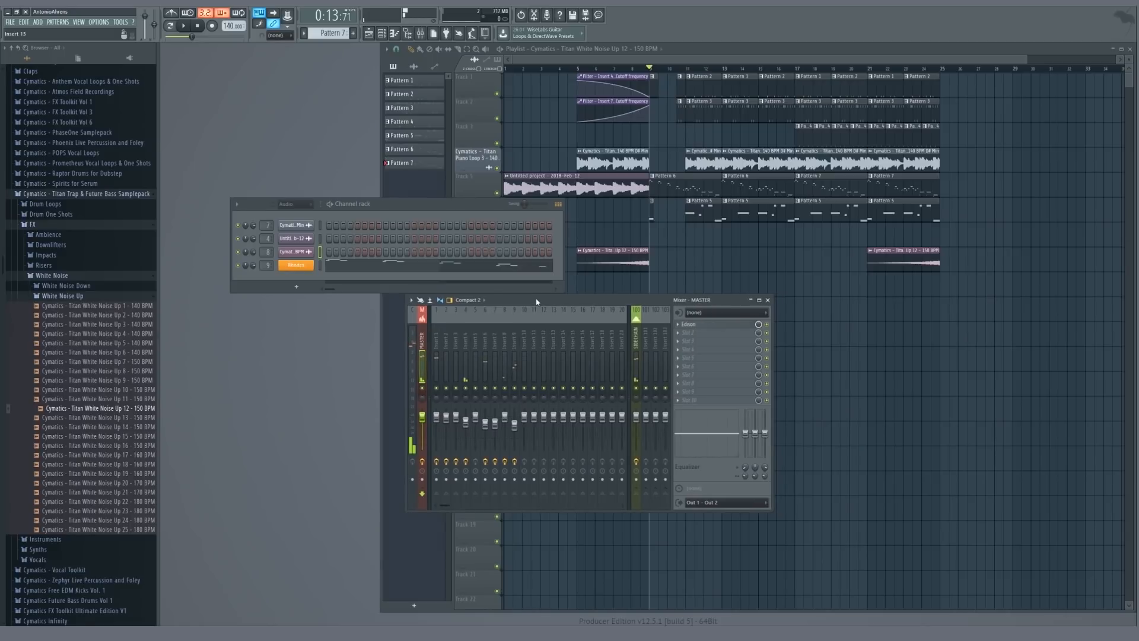
left_click(677, 324)
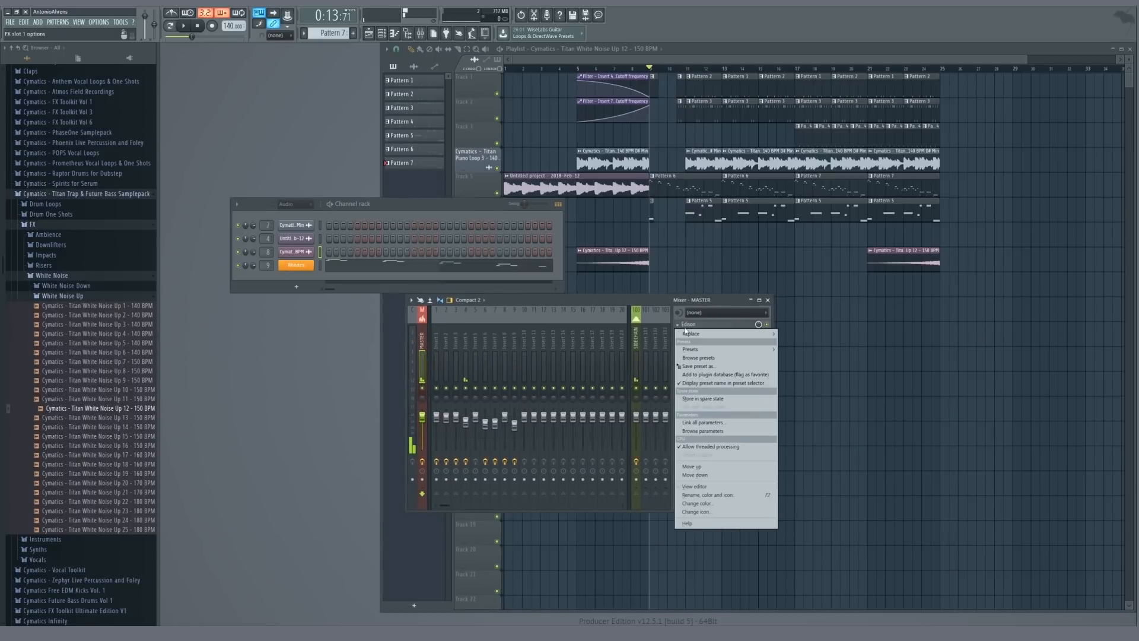
mouse_move(741, 334)
left_click(814, 32)
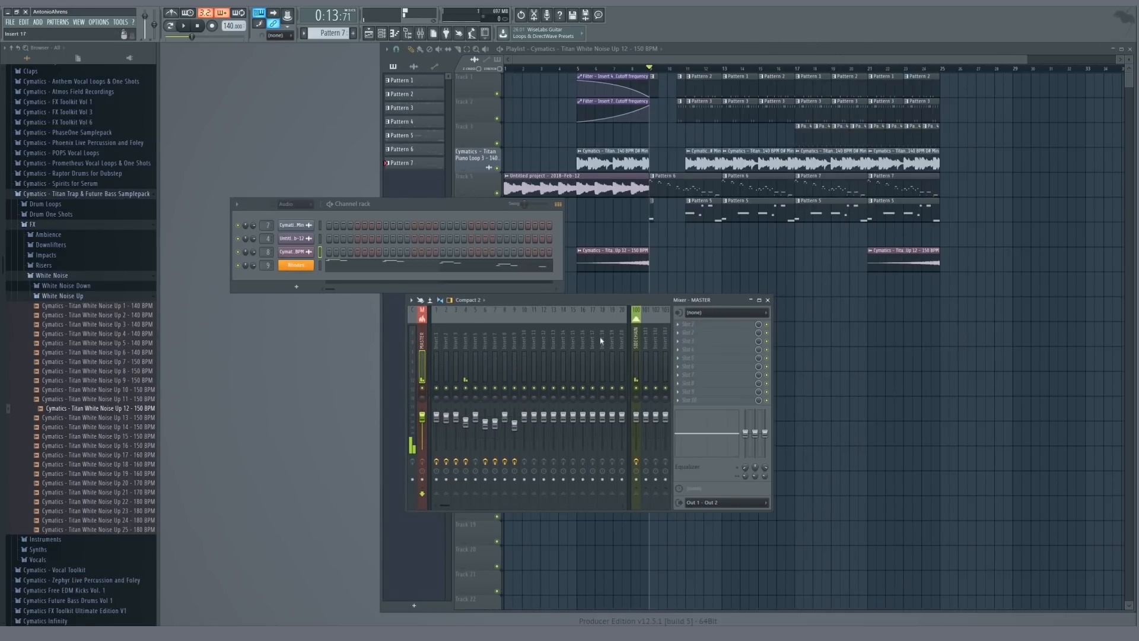
- Load Maximus in slot 1 of the master track and move its window beside the mixer during playback
left_click(678, 324)
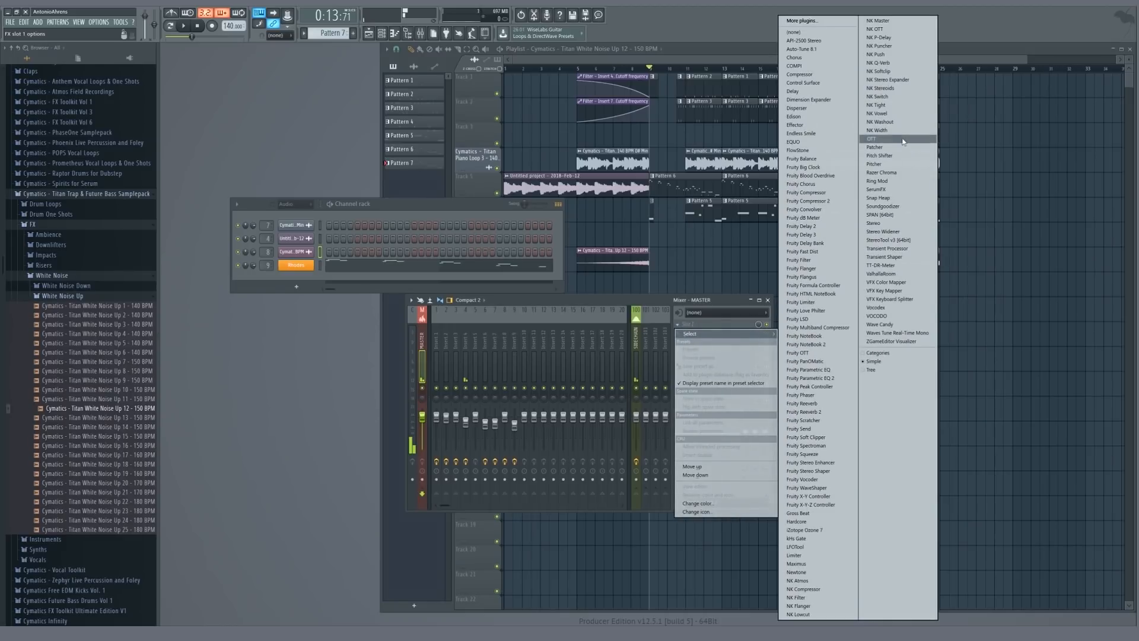
left_click(797, 564)
key("space")
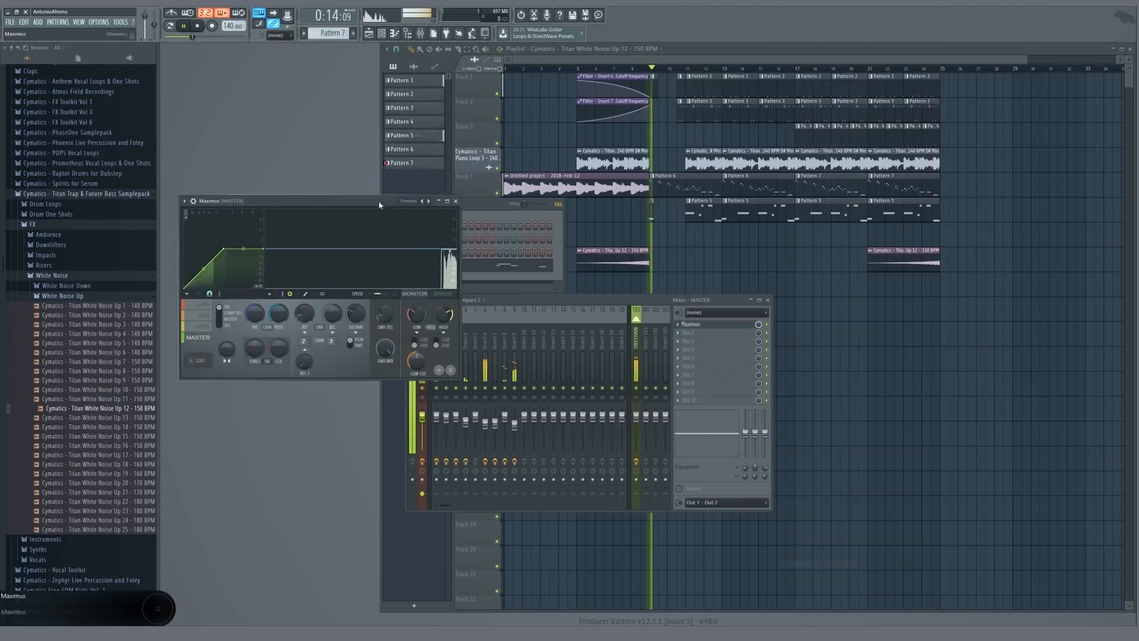
left_click_drag(335, 202, 906, 247)
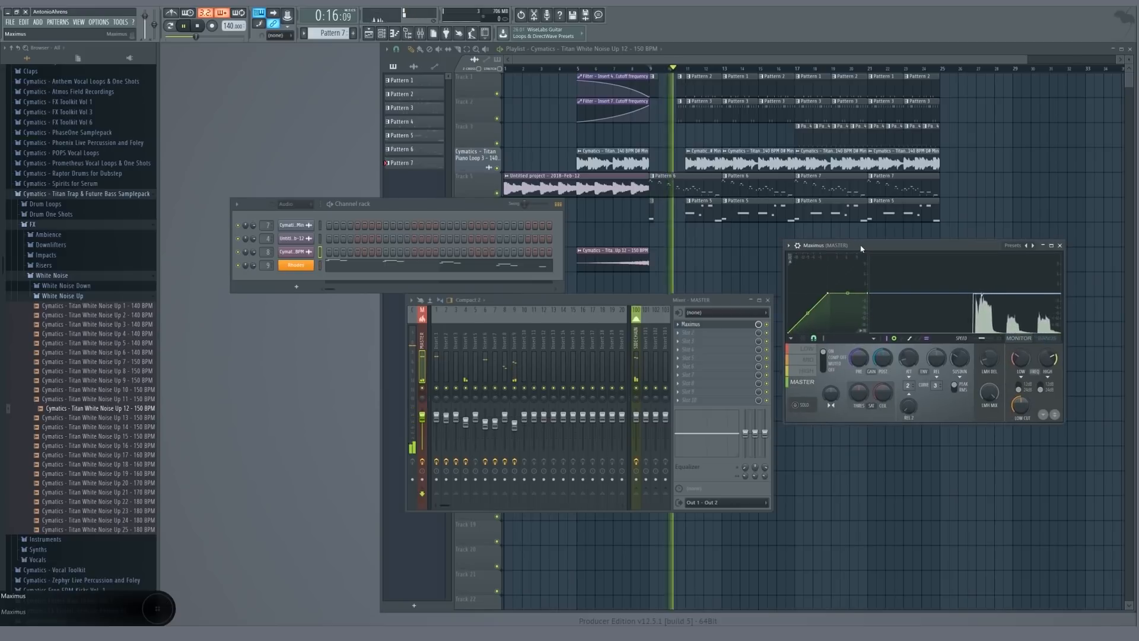
key("space")
- Apply the Default preset to Maximus, reposition its window, and play the arrangement
left_click(789, 245)
mouse_move(804, 272)
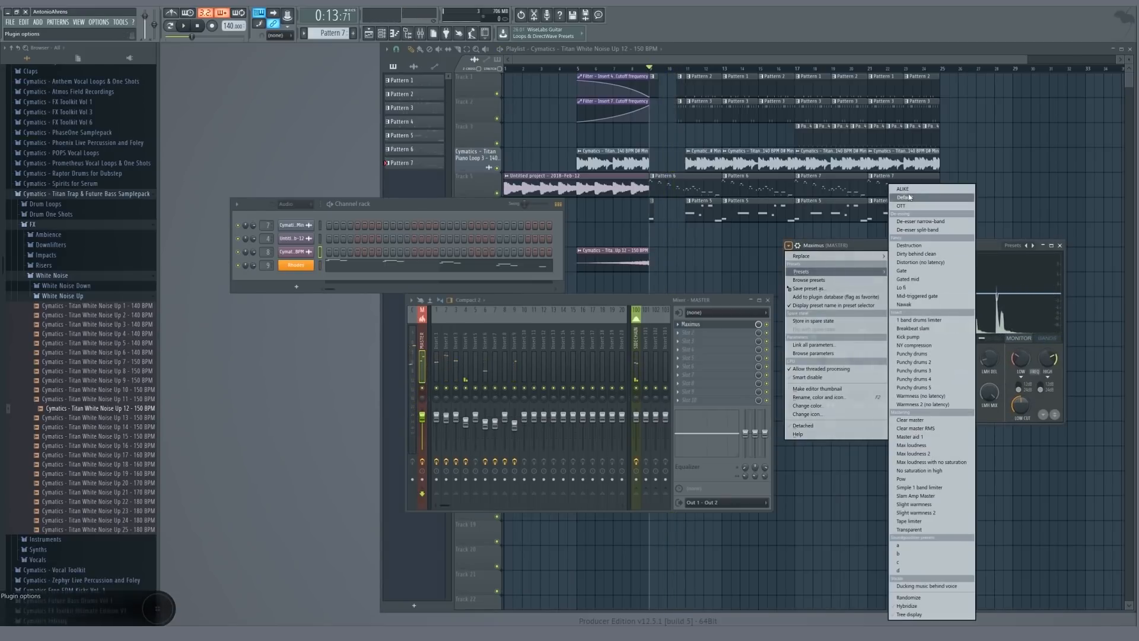
left_click(910, 200)
left_click_drag(849, 252, 783, 259)
key("space")
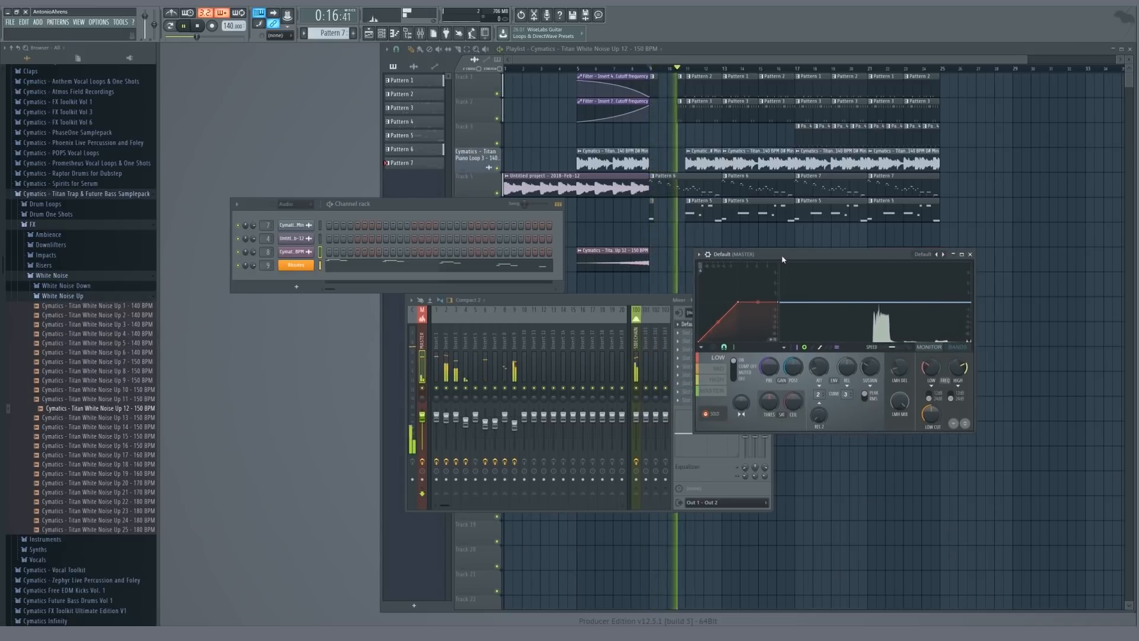
- Turn compression off for the soloed low band of Maximus and set the low cut to about 23 Hz
left_click(741, 369)
key("space")
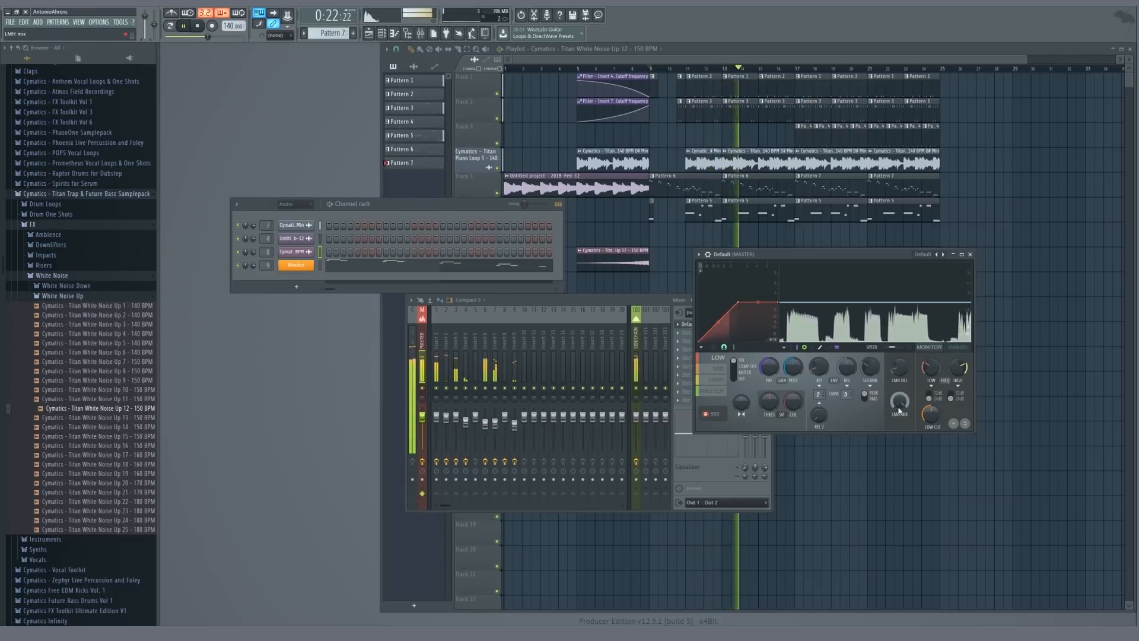
key("space")
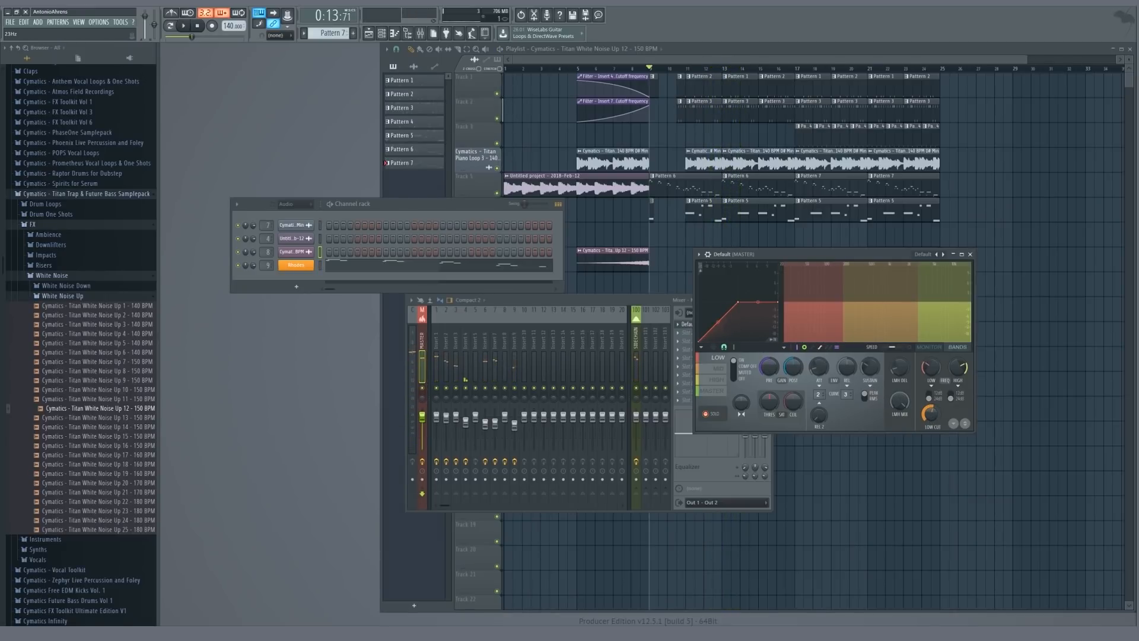
left_click_drag(930, 418, 930, 418)
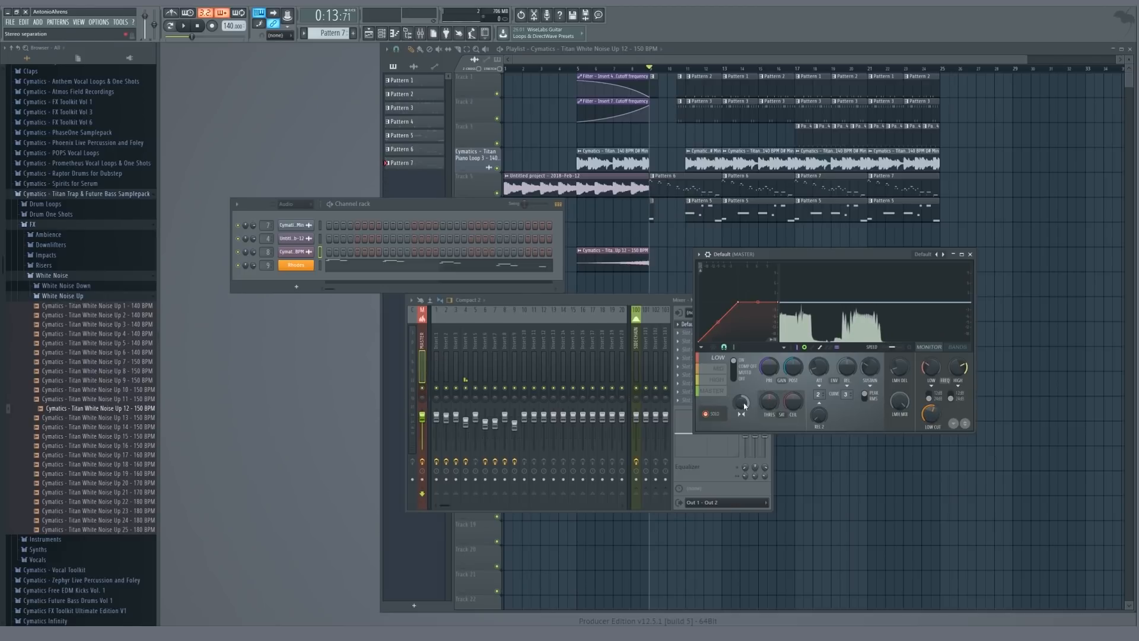
left_click(930, 349)
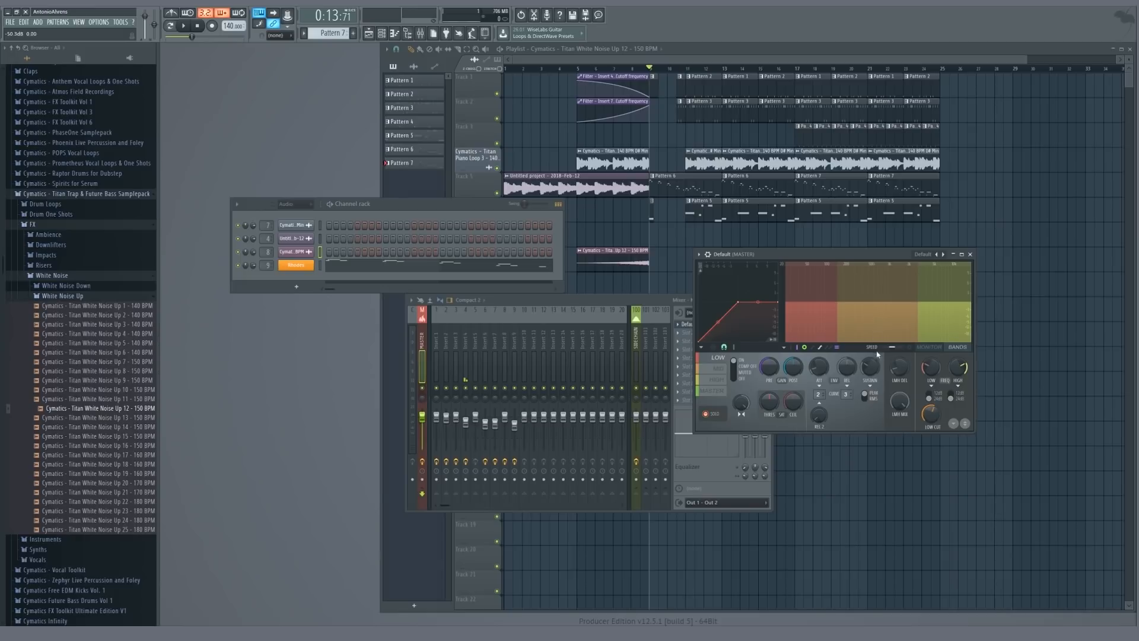
key("space")
- Switch Maximus to the mid band, audition it in solo, and turn its compression off
left_click(730, 371)
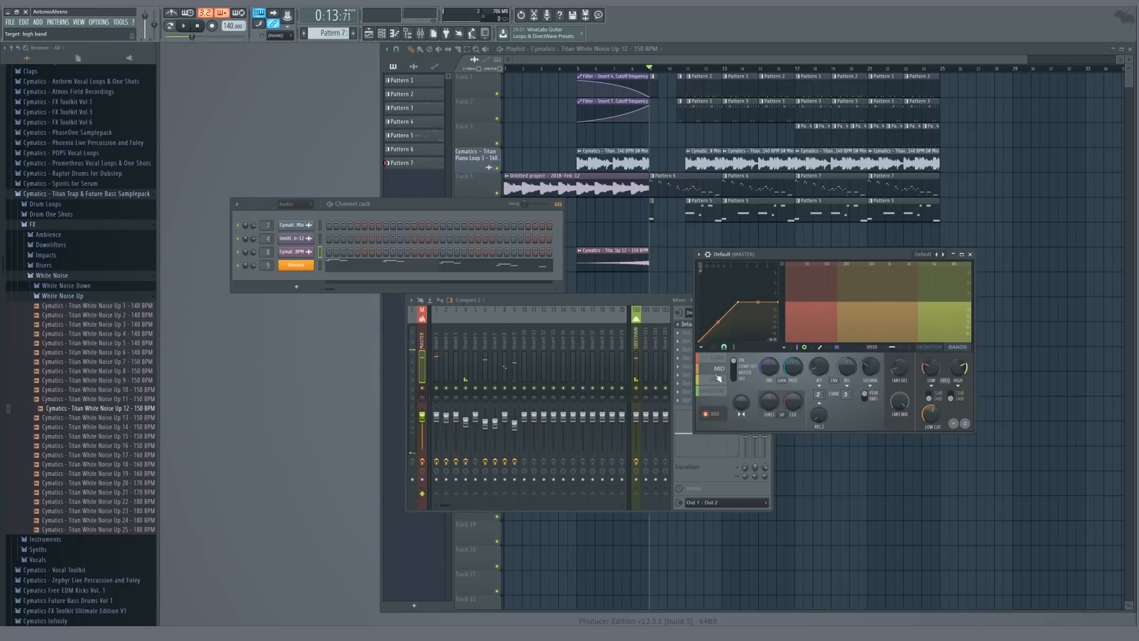
left_click(795, 348)
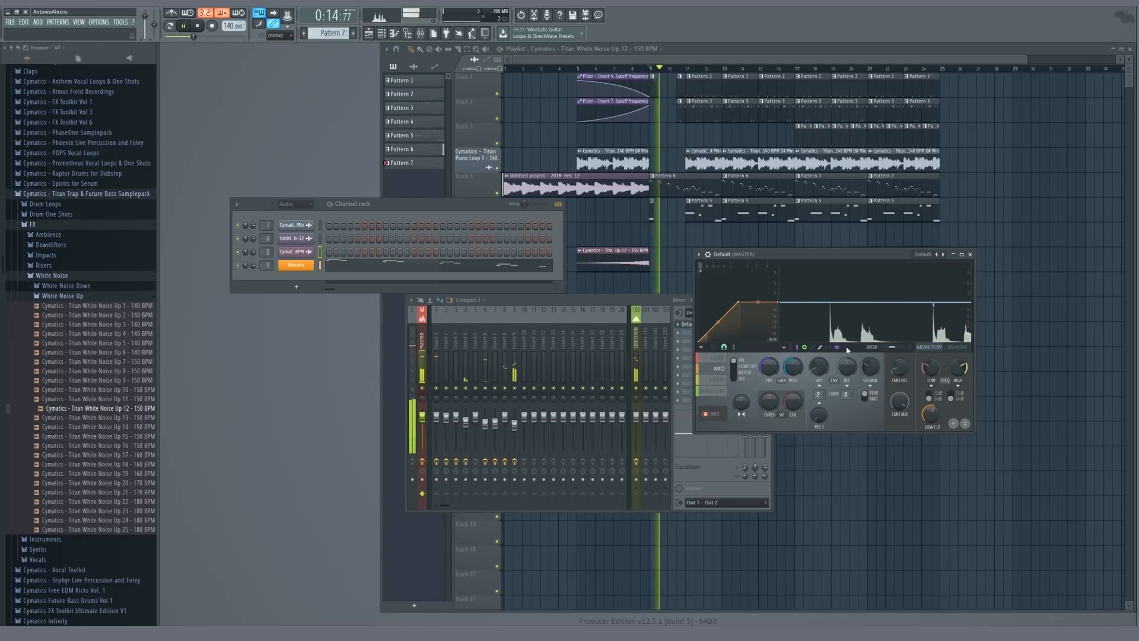
key("space")
key("space")
left_click(740, 371)
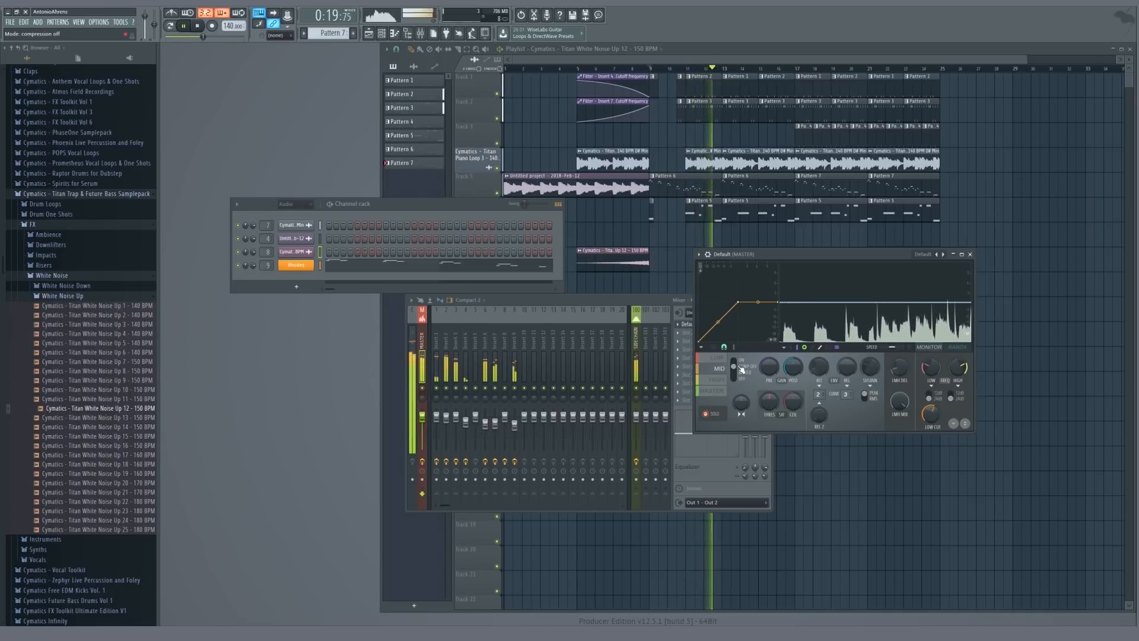
- Switch Maximus to the high band and audition it in solo
left_click(718, 380)
key("space")
key("space")
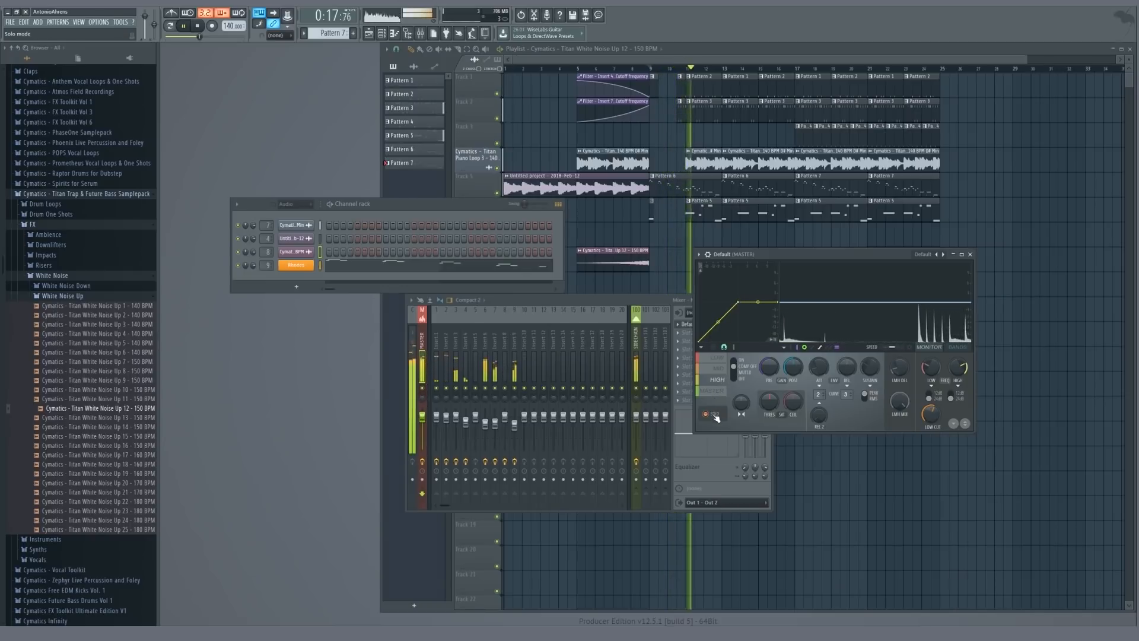
- Switch Maximus to the master band and lower the upper end point of its compression curve slightly, fine-tuning it during playback
left_click(721, 394)
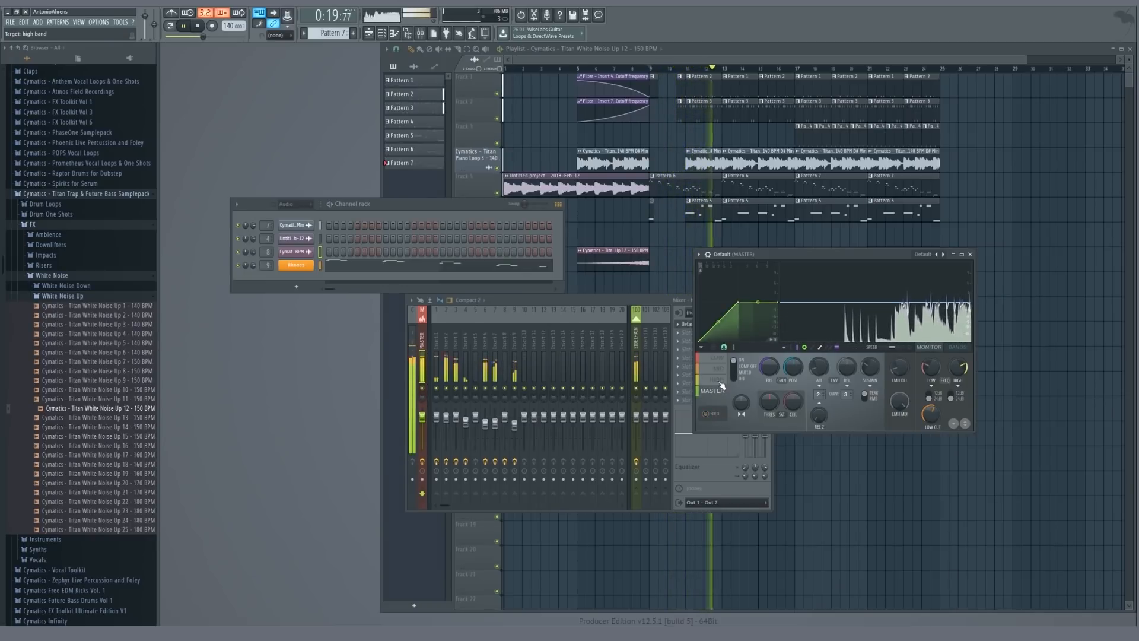
key("space")
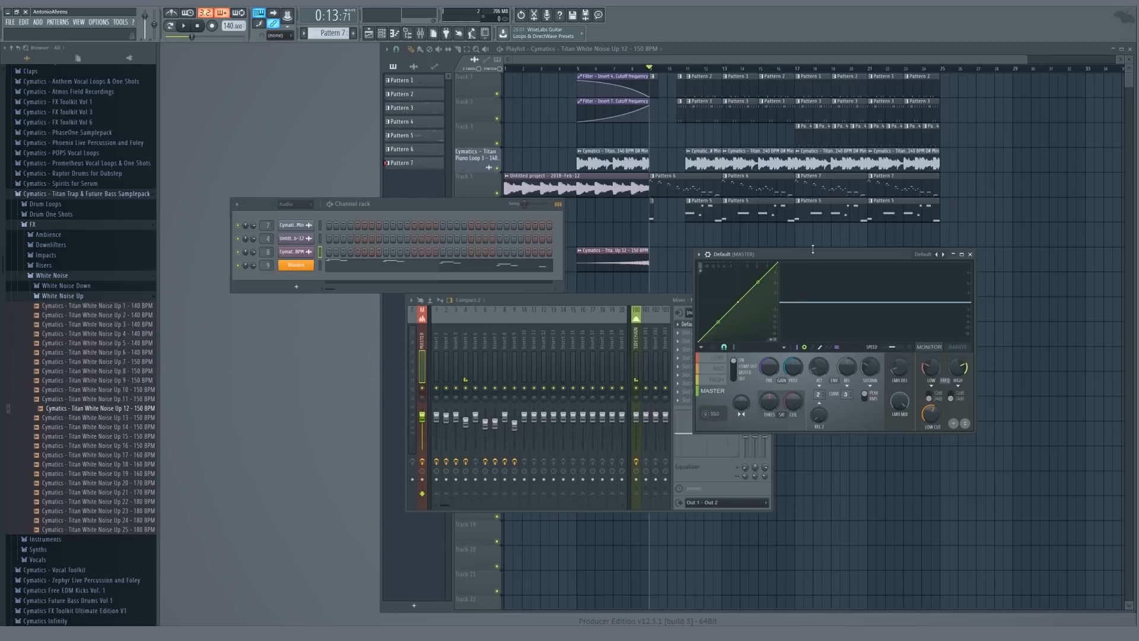
key("space")
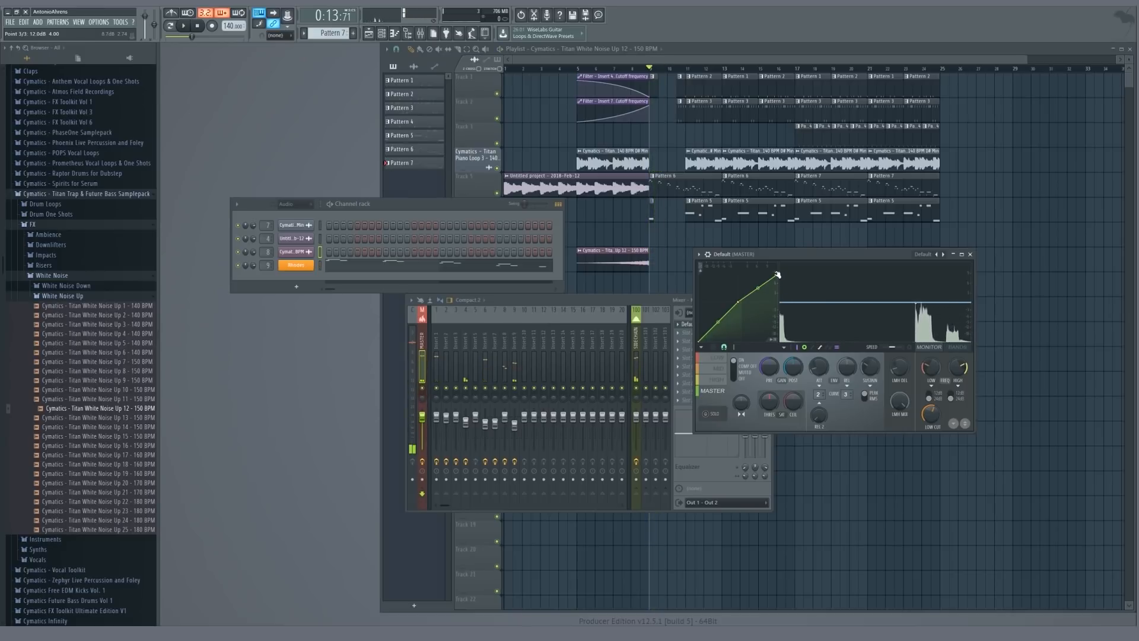
left_click_drag(778, 275, 785, 285)
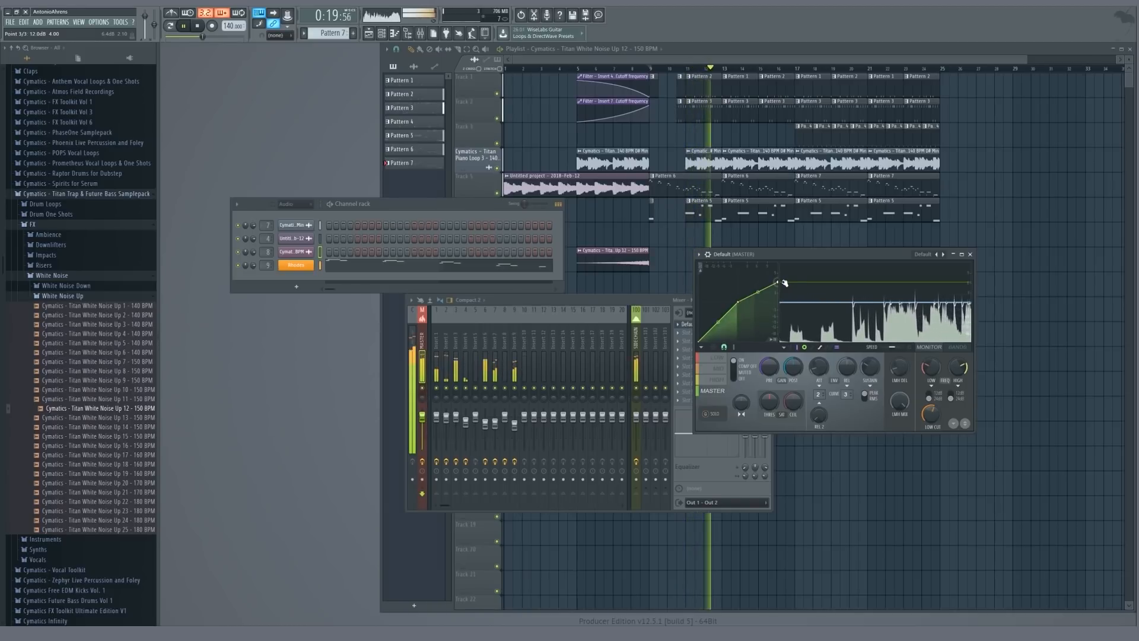
key("space")
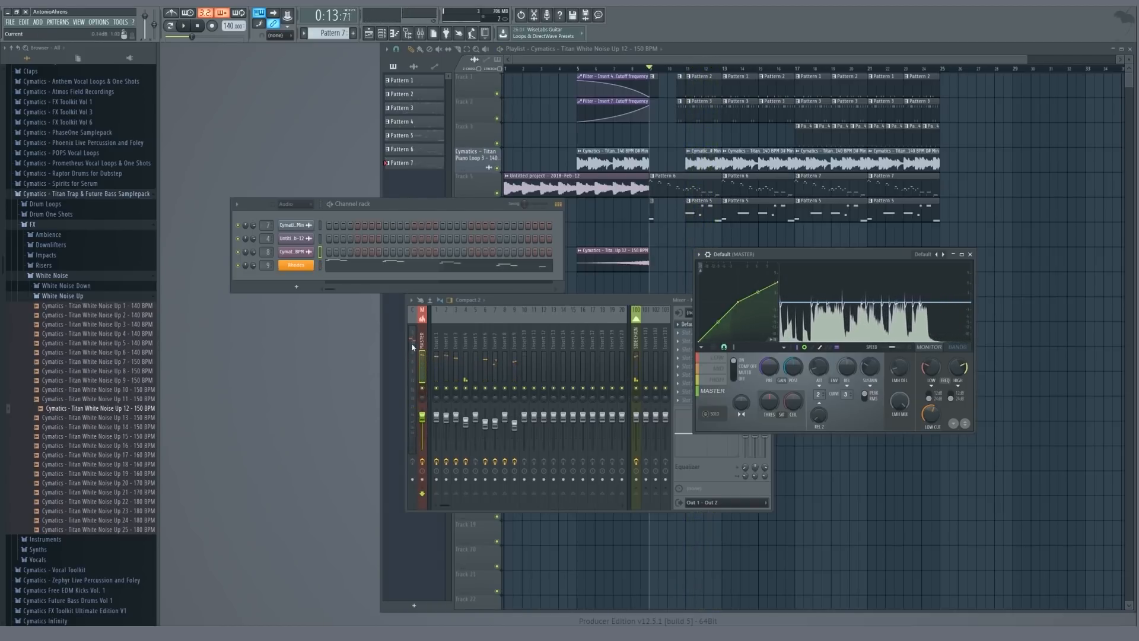
key("space")
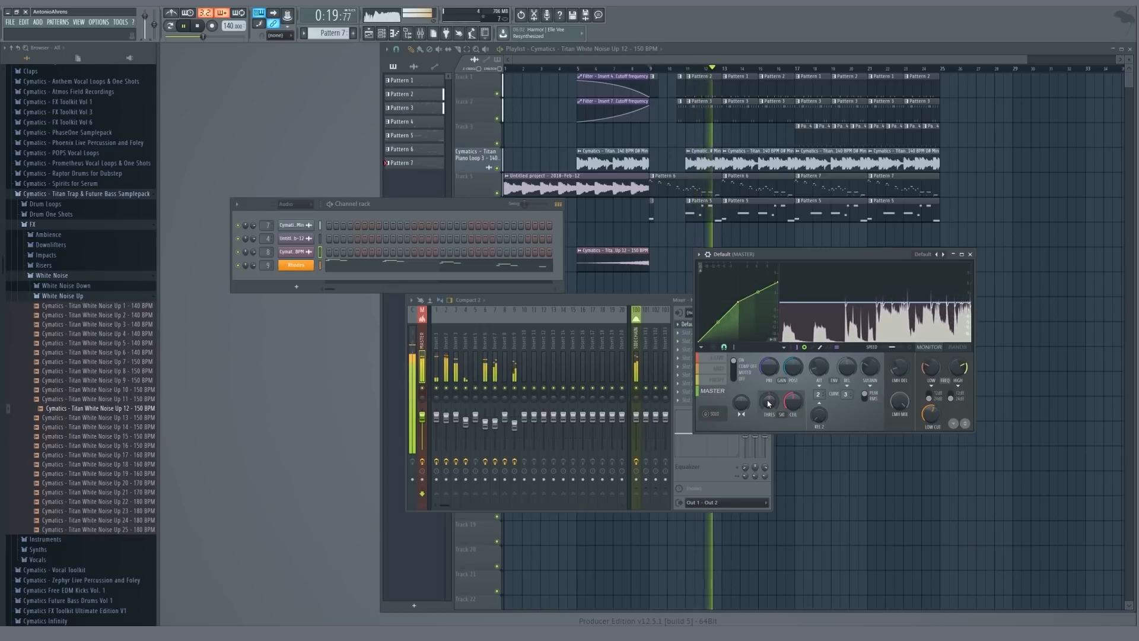
left_click_drag(778, 282, 780, 278)
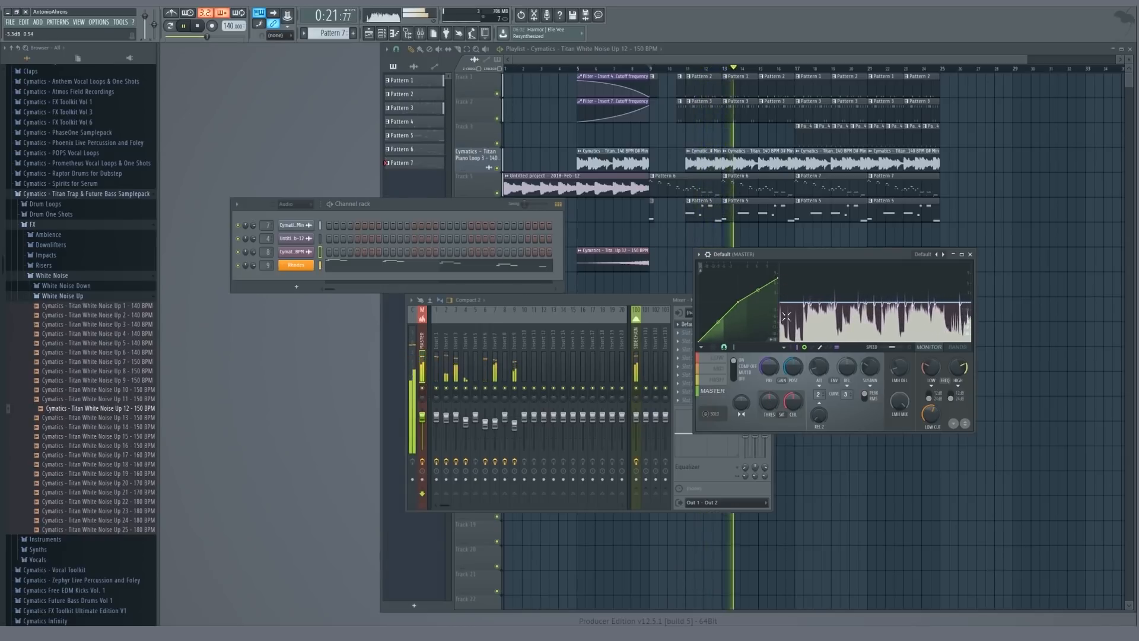
- Close Maximus, stop playback, and hide the mixer
left_click(970, 255)
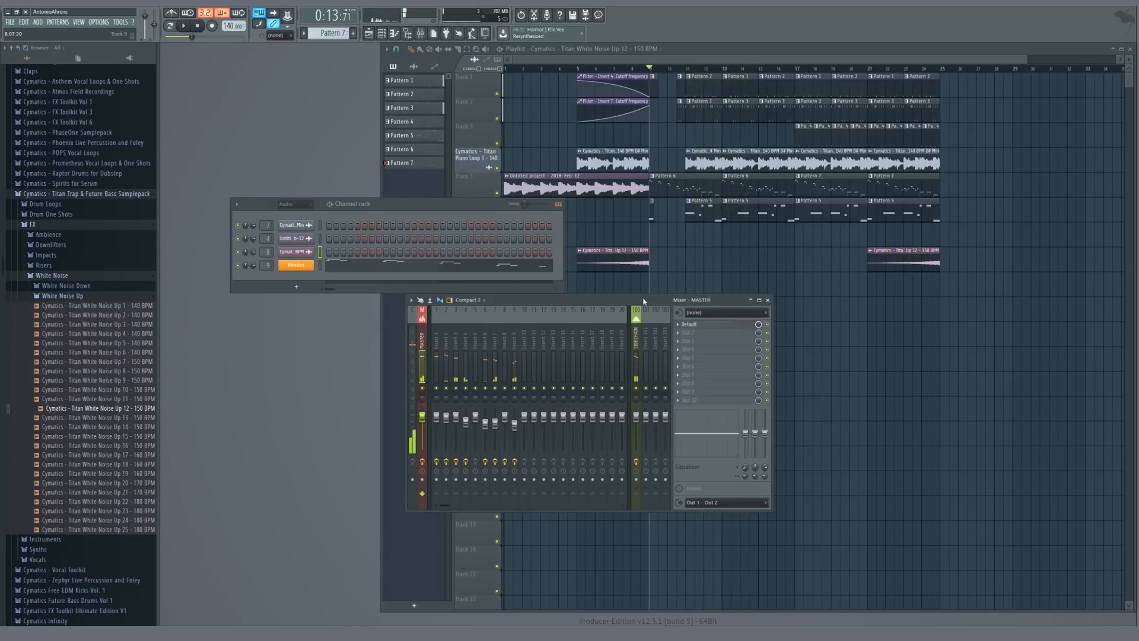
key("space")
key("F9")
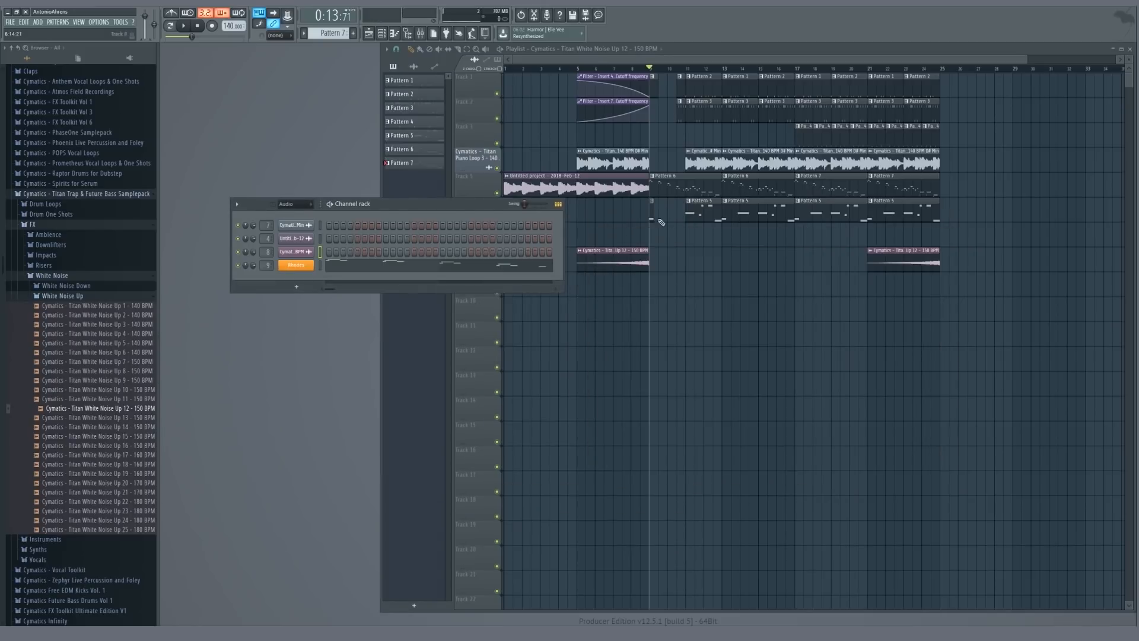